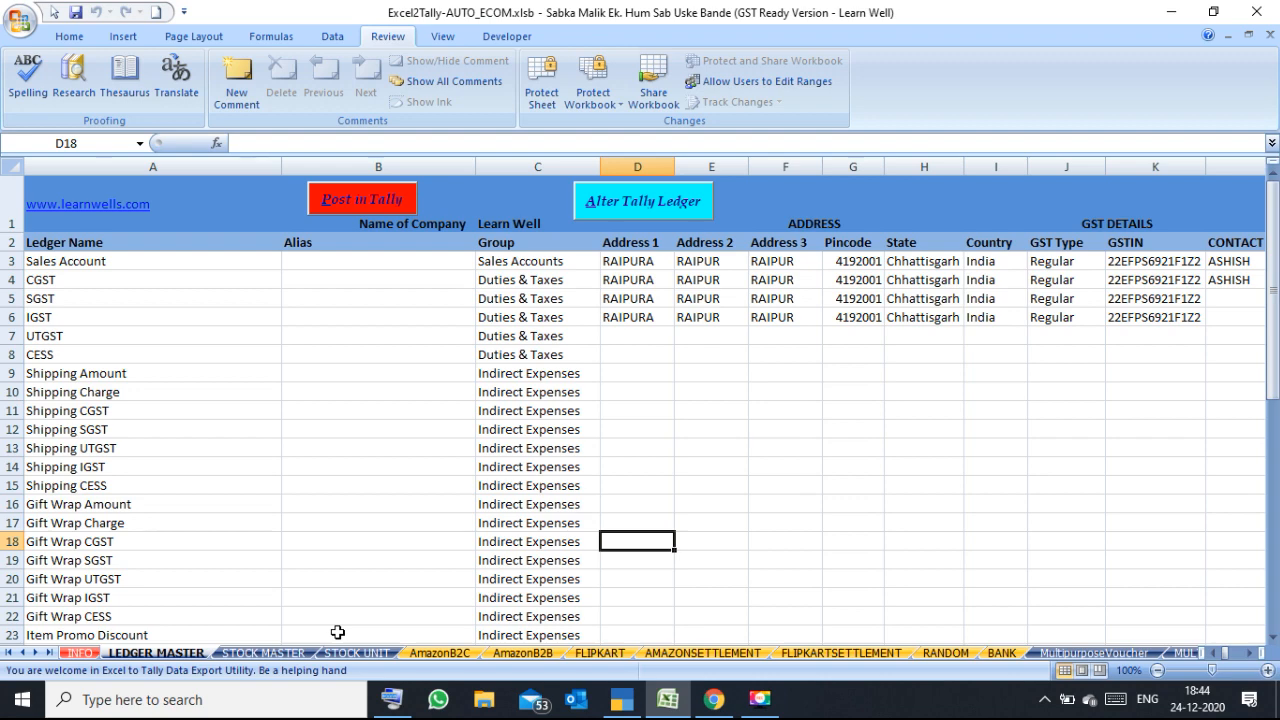
Look through the STOCK MASTER, STOCK UNIT, AmazonB2C, RANDOM, BANK and MultipurposeVoucher sheets.
left_click(276, 655)
left_click(348, 654)
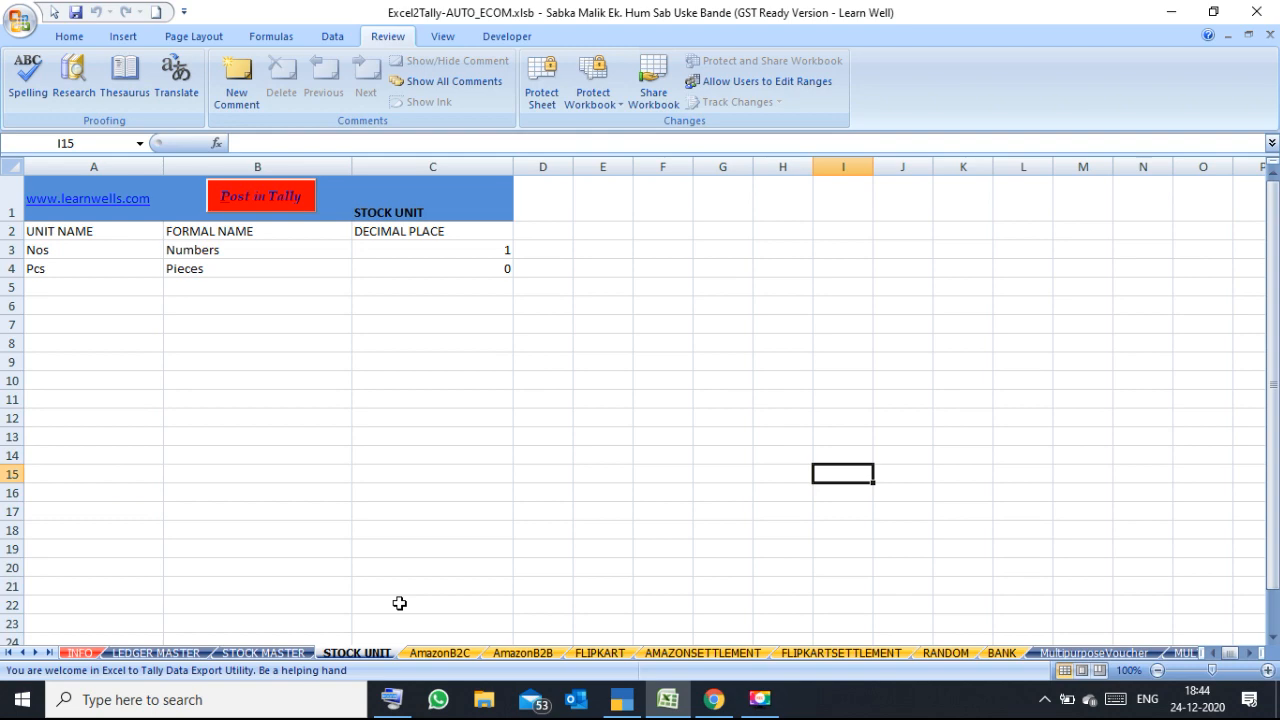
left_click(445, 654)
left_click(657, 461)
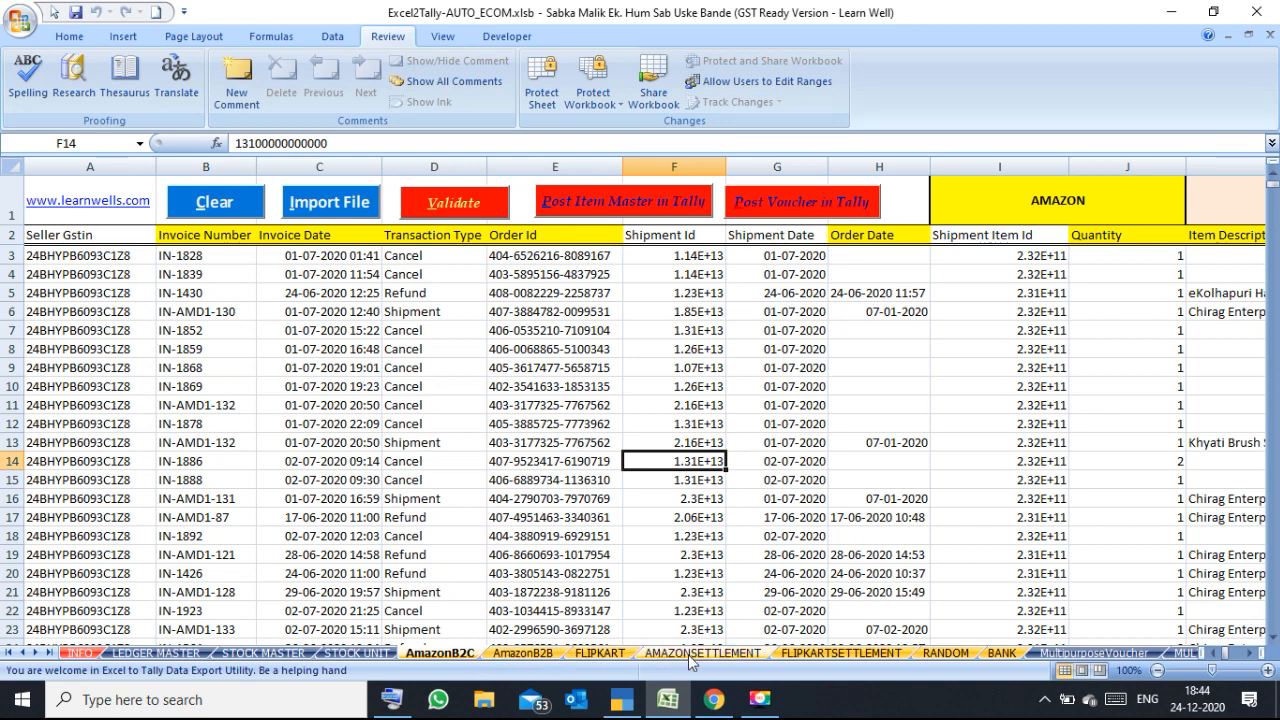
left_click(946, 654)
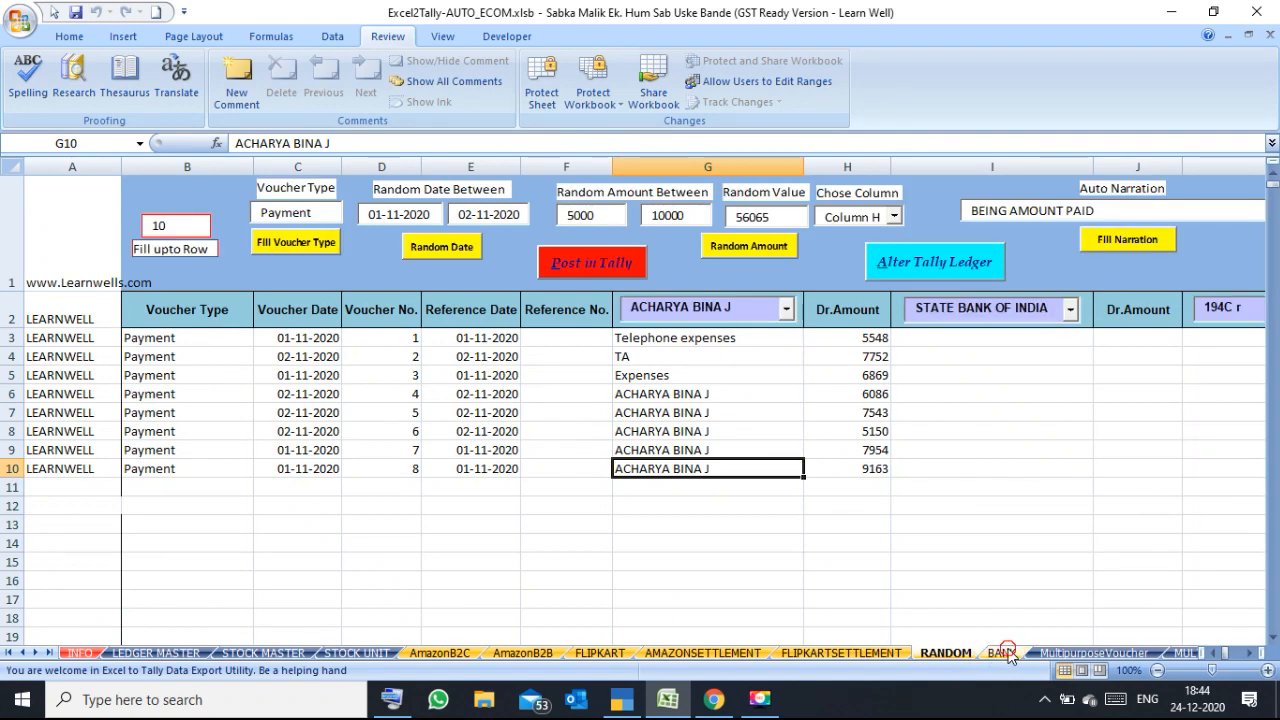
left_click(1003, 653)
left_click(1072, 653)
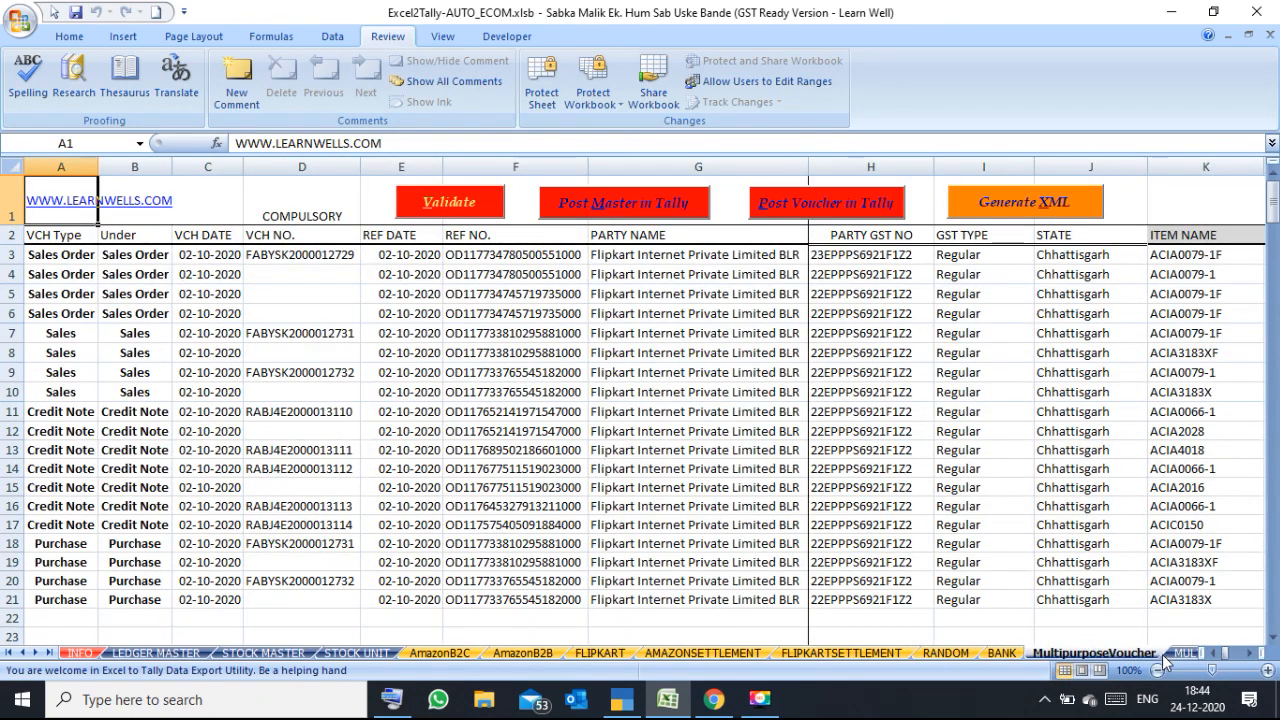
Examine the MultipurposeVoucher sheet's voucher rows and its columns through to the additional ledgers section.
double_click(37, 653)
double_click(37, 653)
left_click(37, 653)
left_click(368, 444)
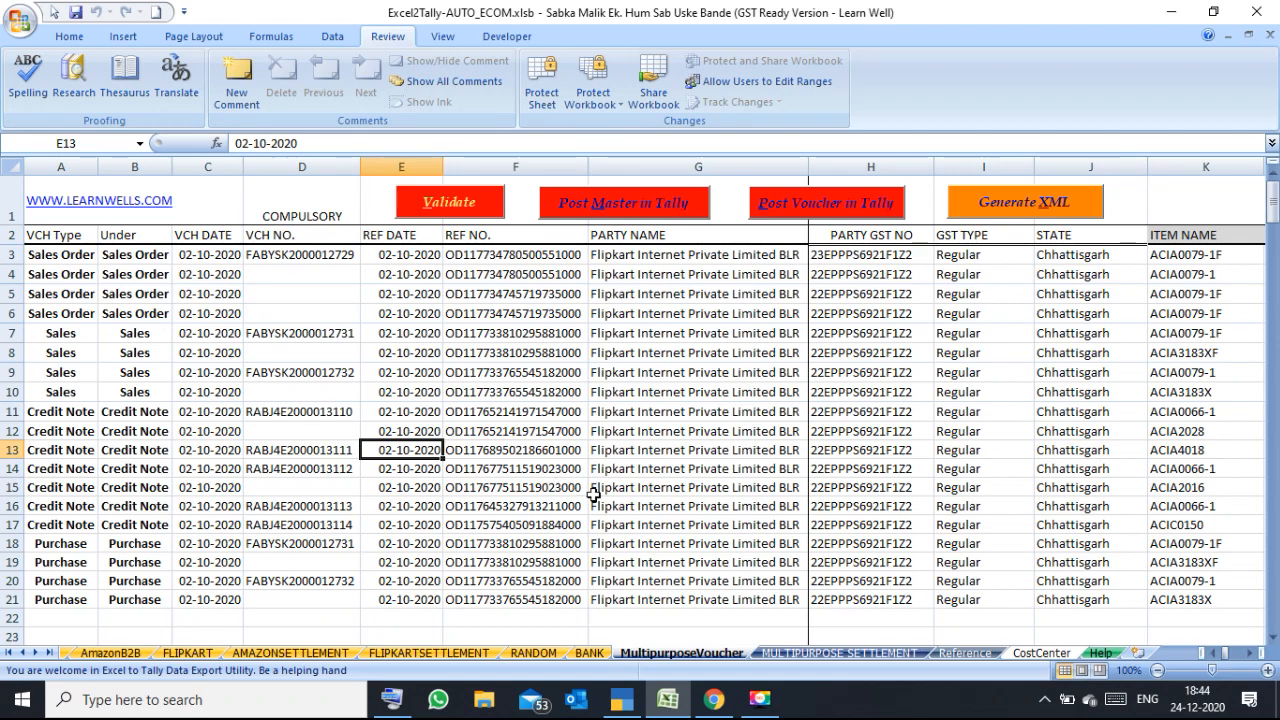
left_click(1251, 654)
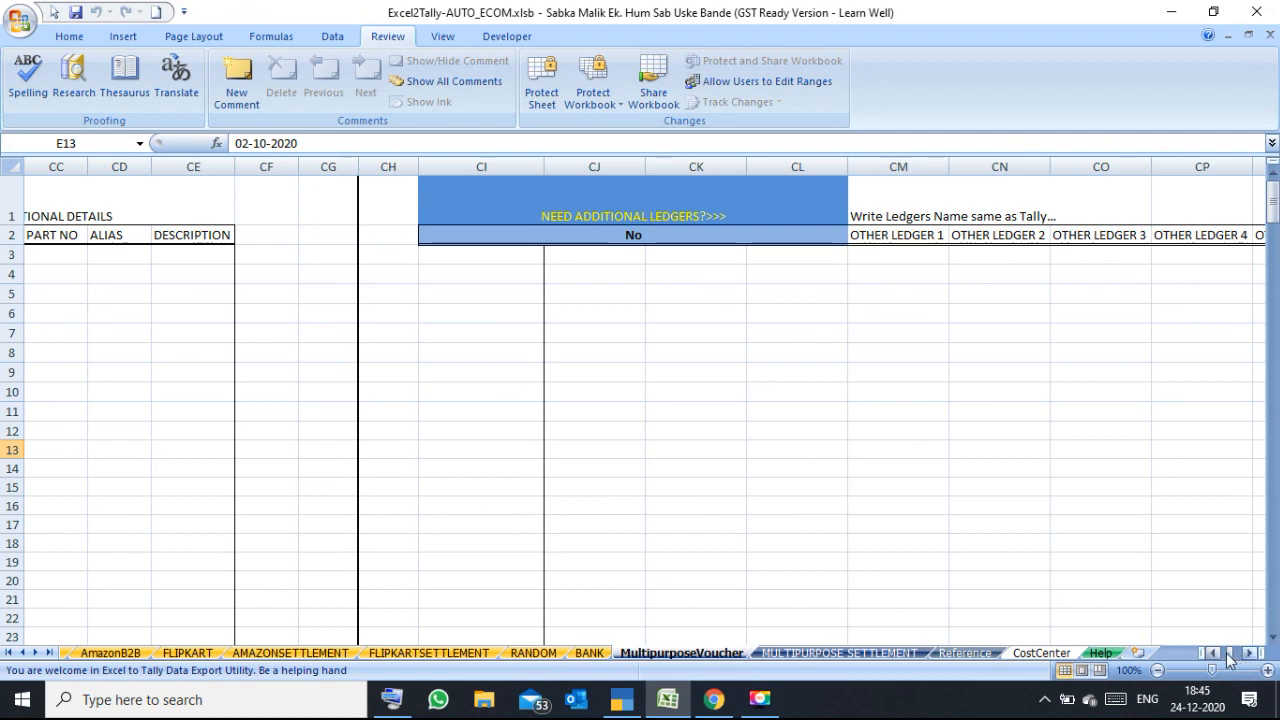
left_click_drag(1229, 654, 1212, 653)
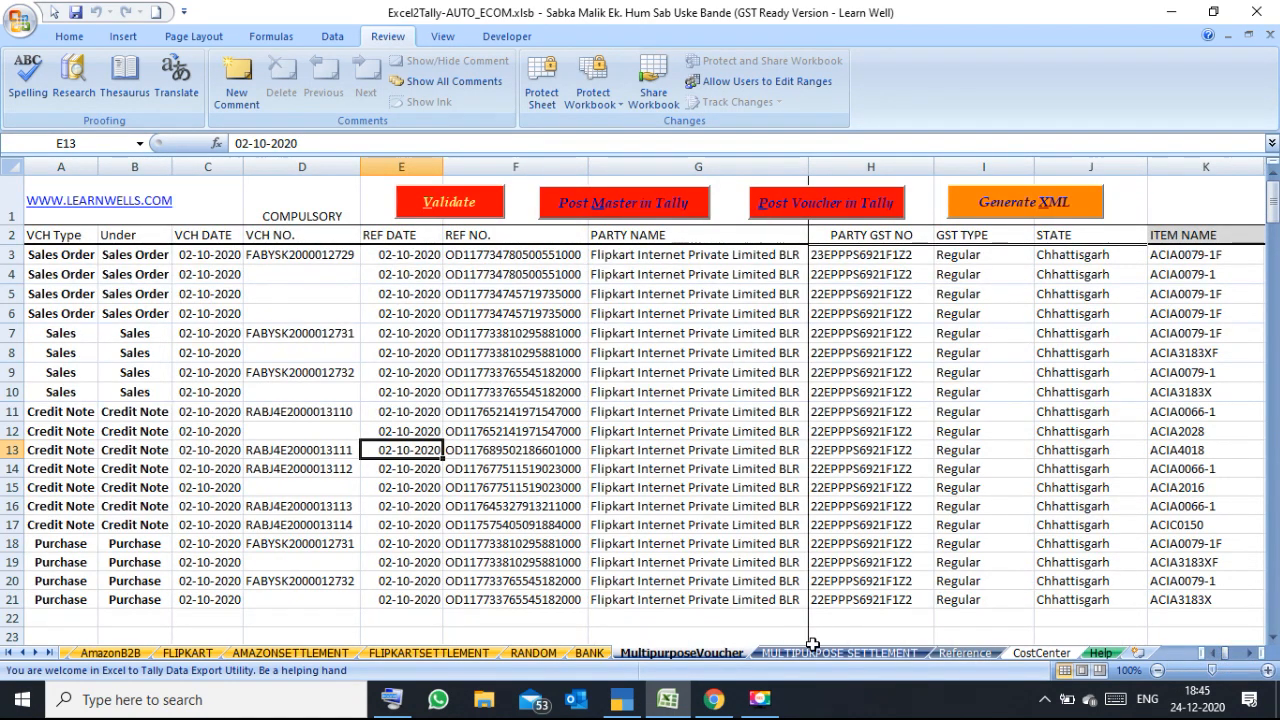
Open the MULTIPURPOSE SETTLEMENT sheet and select the first voucher's debit ledgers in G3:G12.
left_click(810, 653)
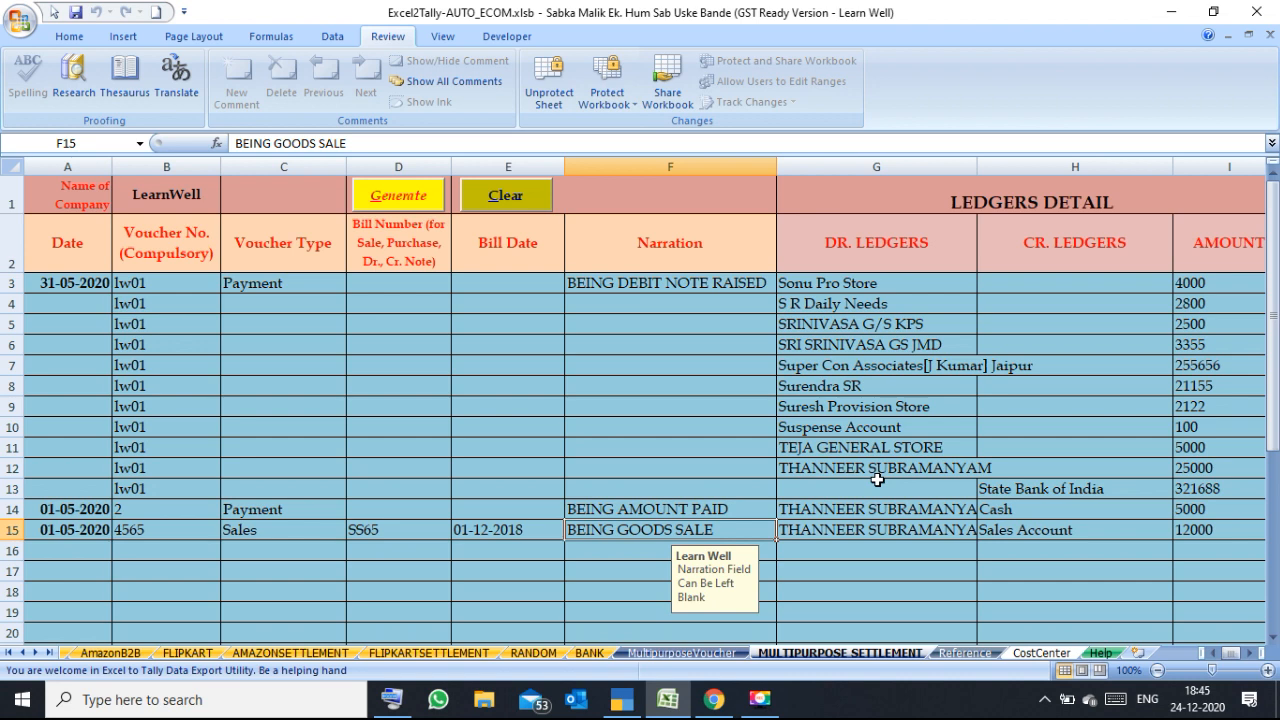
left_click(876, 284)
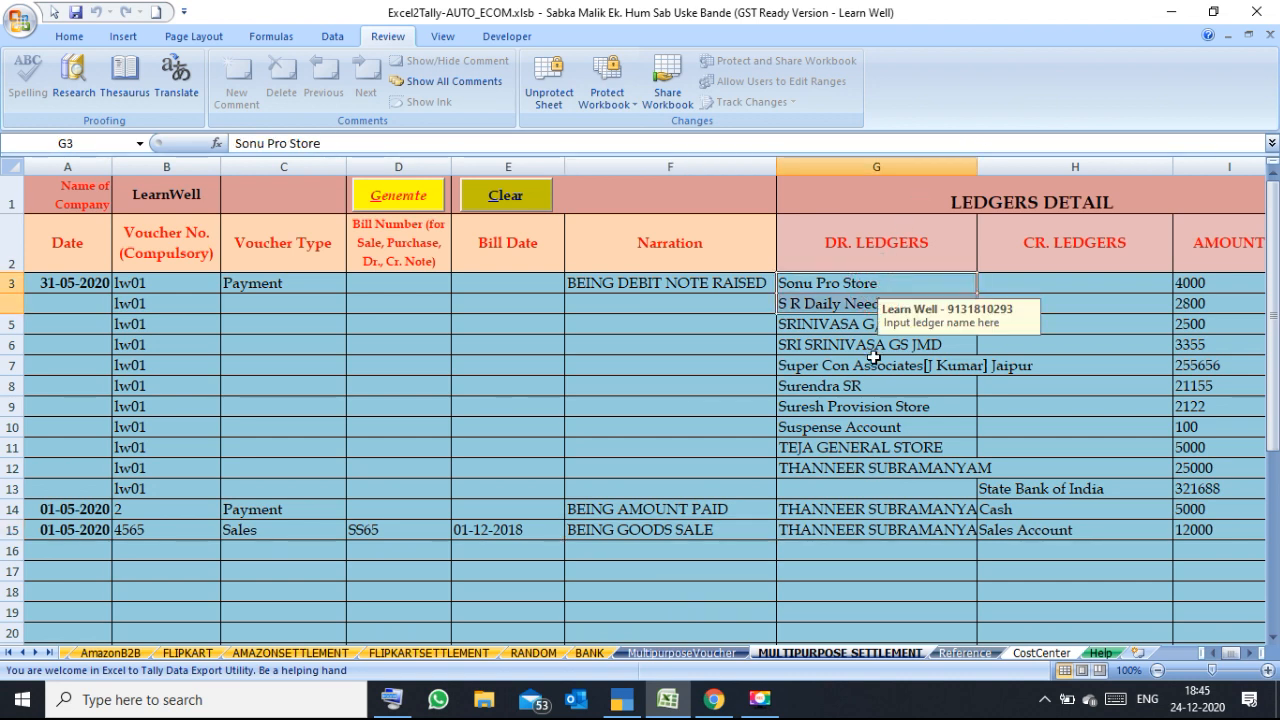
left_click_drag(874, 328, 871, 478)
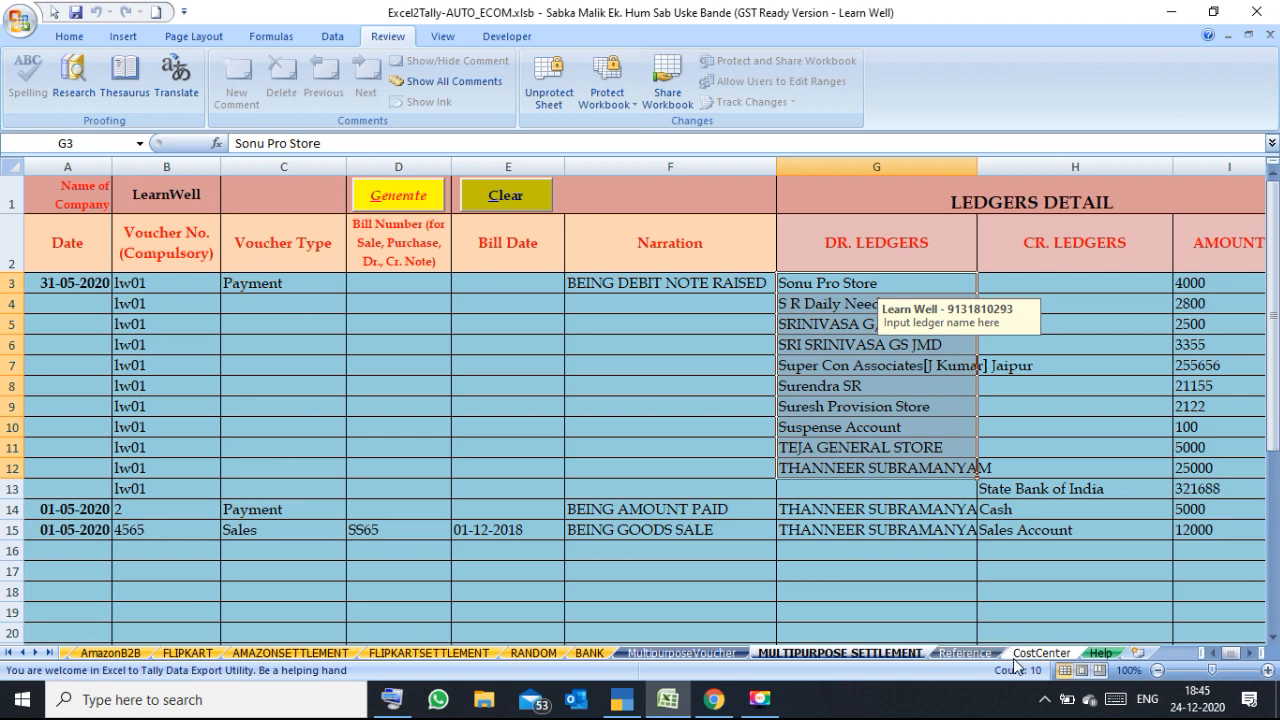
Return to the AmazonB2C sheet and select the invoice date in row 13.
left_click(9, 653)
left_click(440, 653)
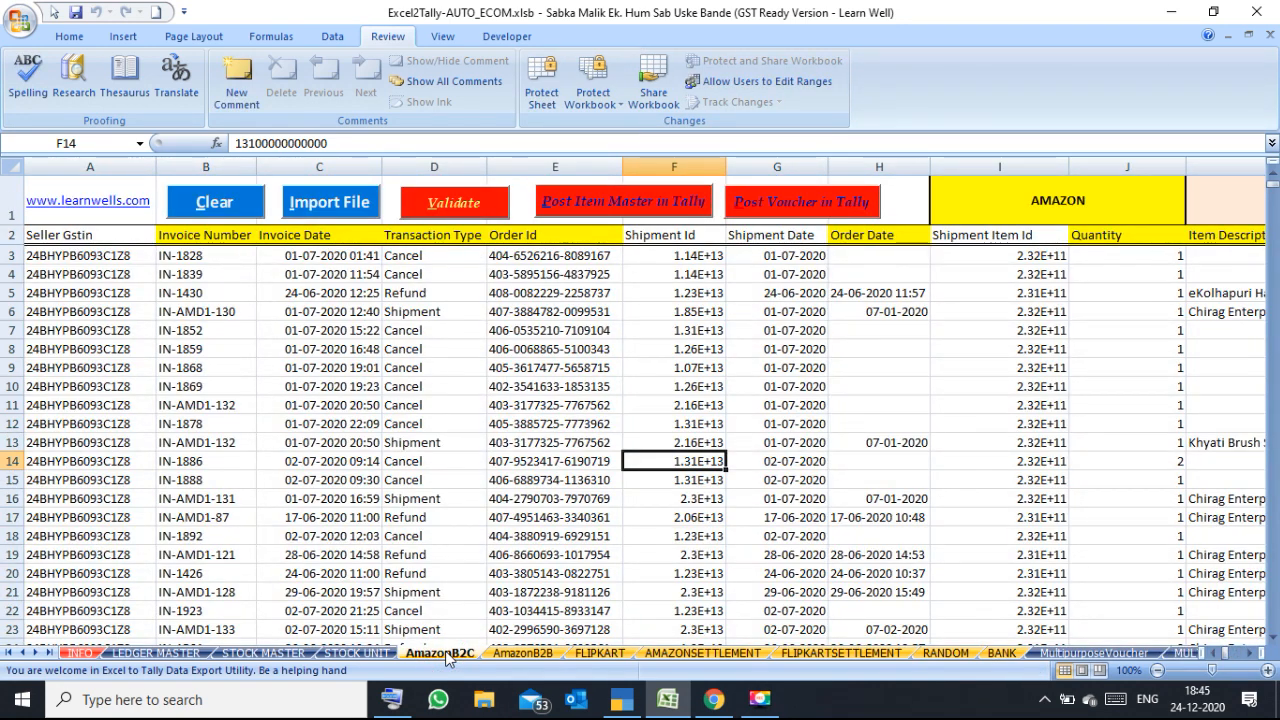
left_click(270, 440)
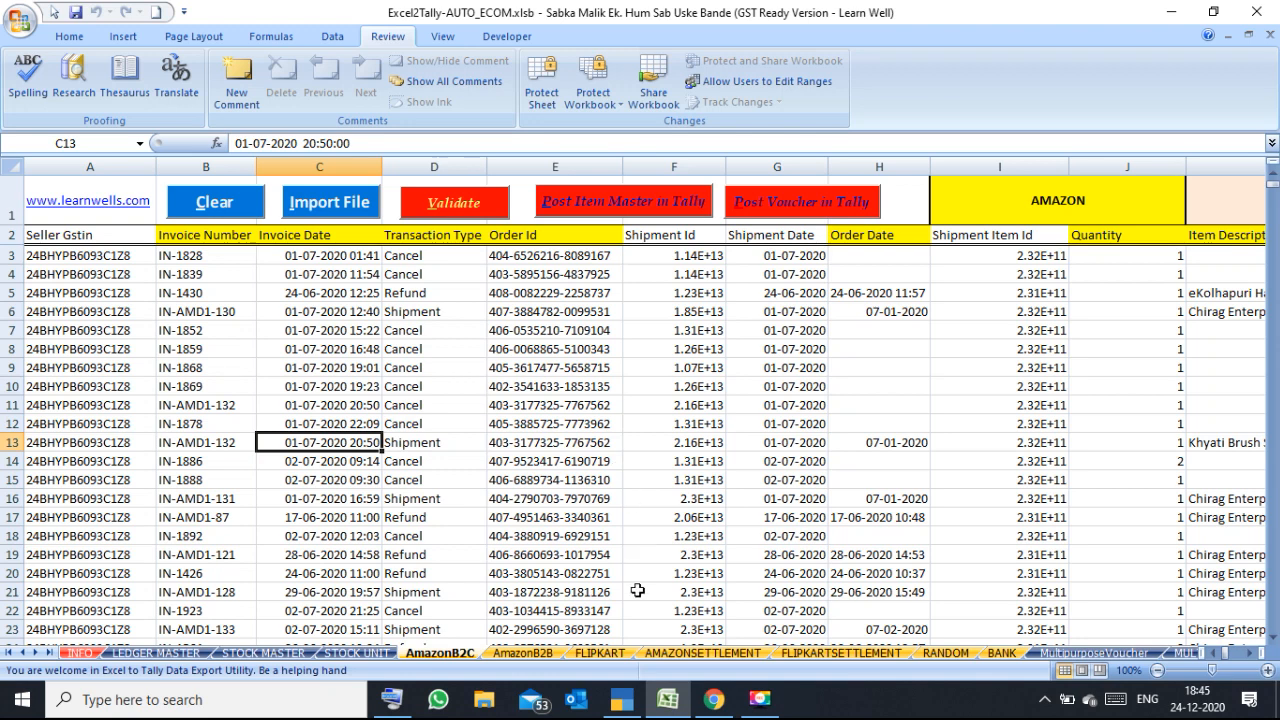
Switch to TallyPrime and close the Day Book to return to its reports menu.
left_click(621, 699)
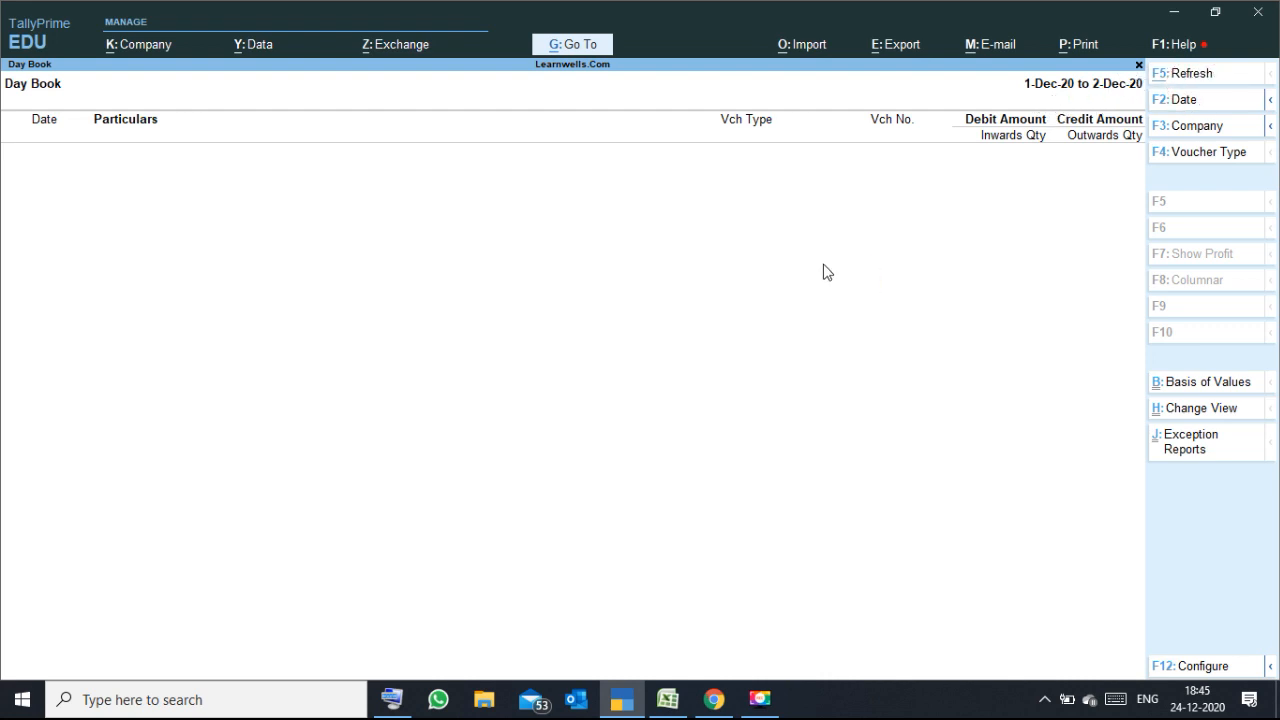
key("Escape")
left_click(392, 699)
left_click(1016, 434)
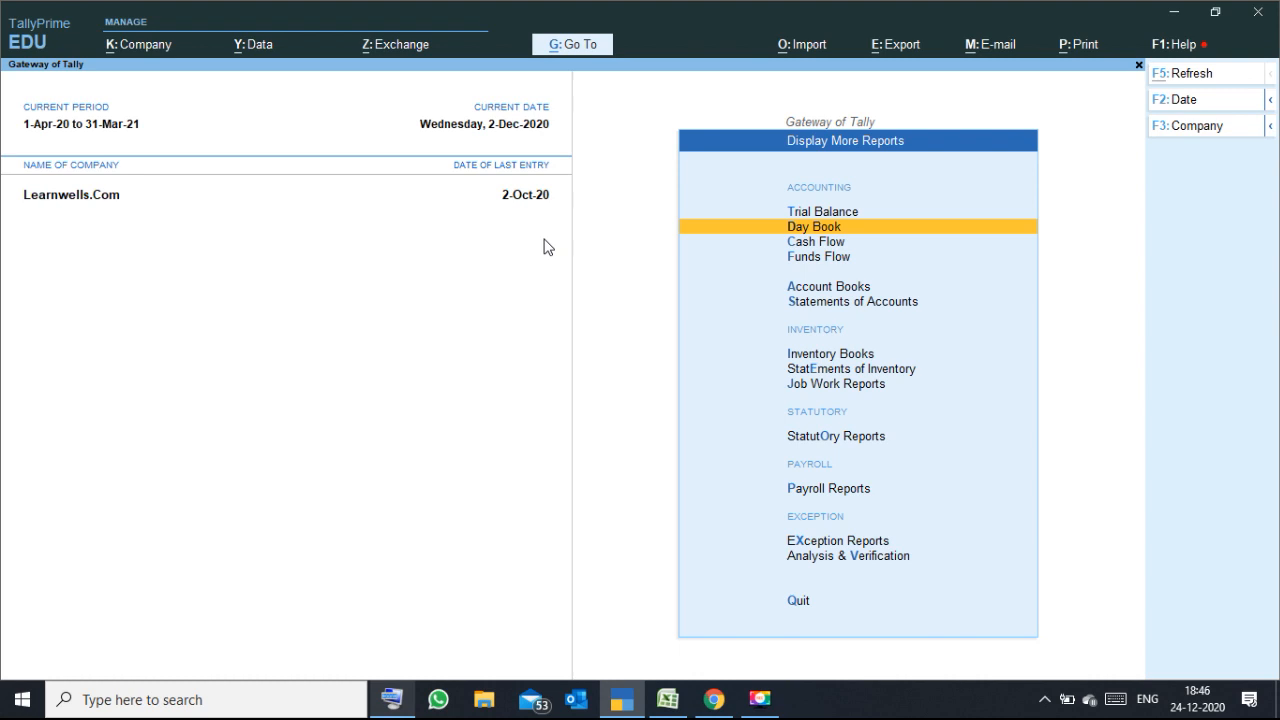
Switch to the Excel workbook, clear the AmazonB2C data and browse for an import file in ET > amazondata > ecommerce data > Amazone.
left_click(675, 700)
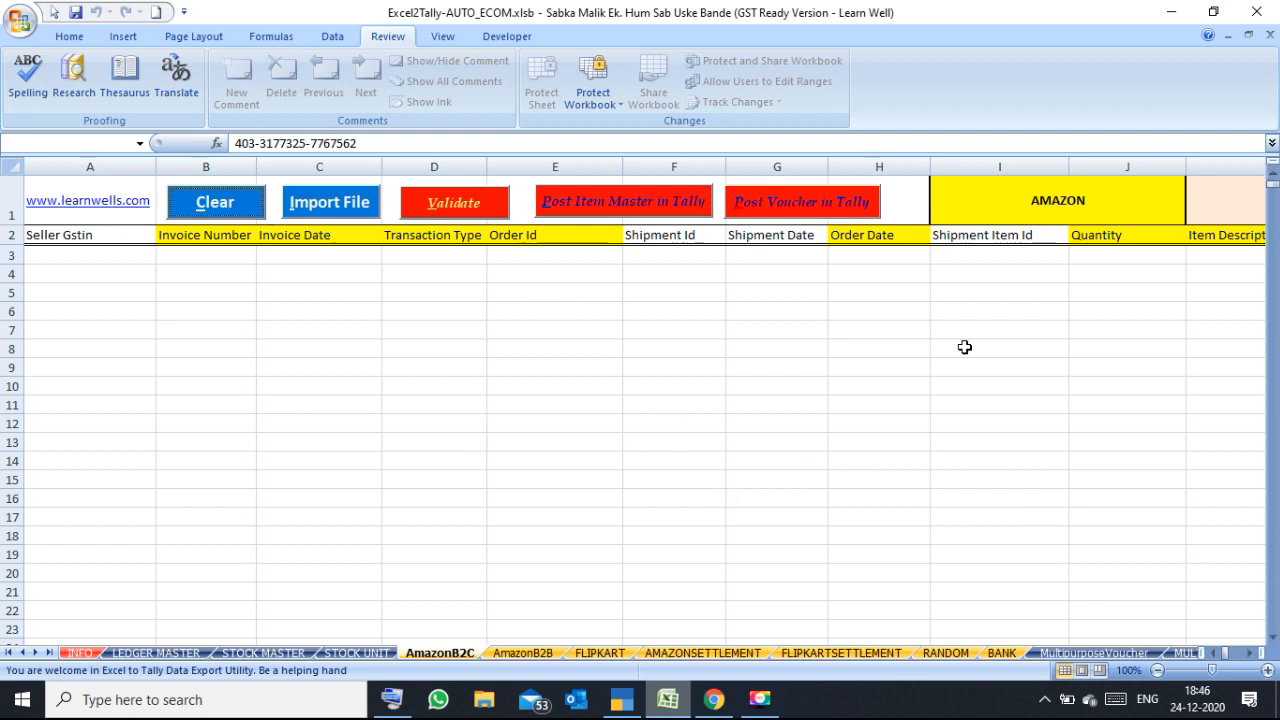
left_click(347, 219)
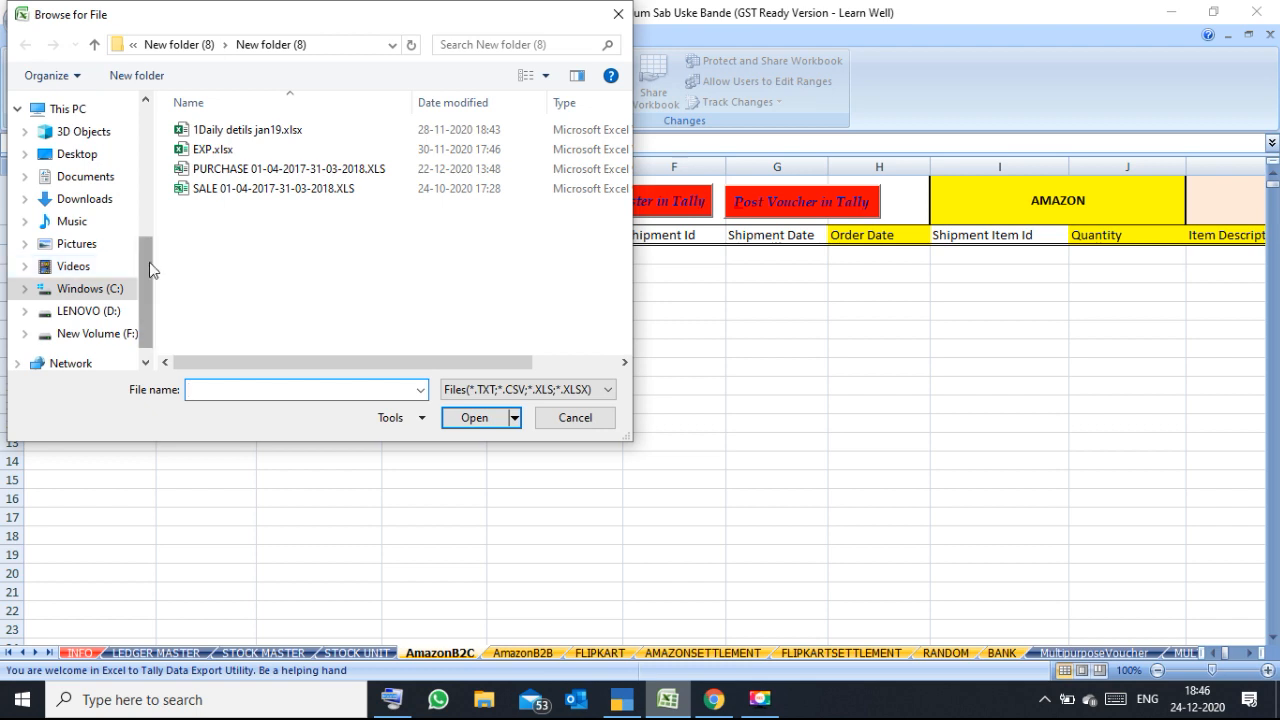
left_click_drag(150, 260, 153, 150)
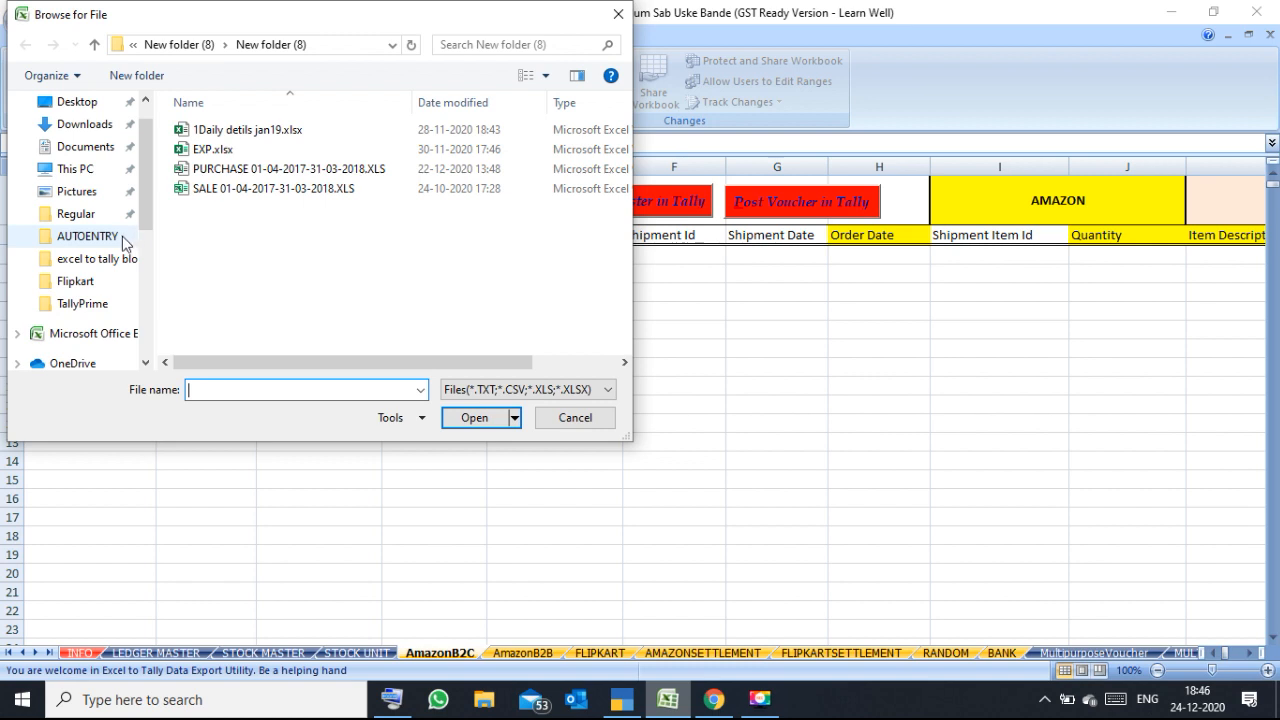
left_click(108, 237)
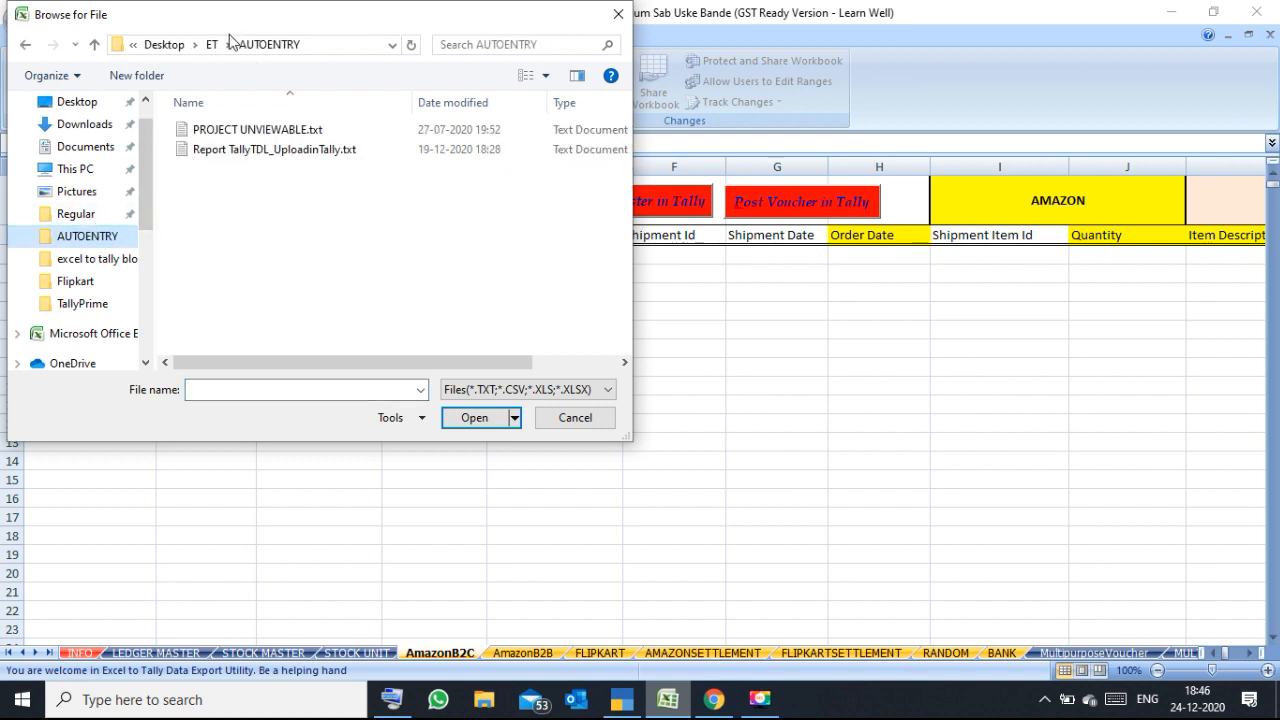
left_click(212, 44)
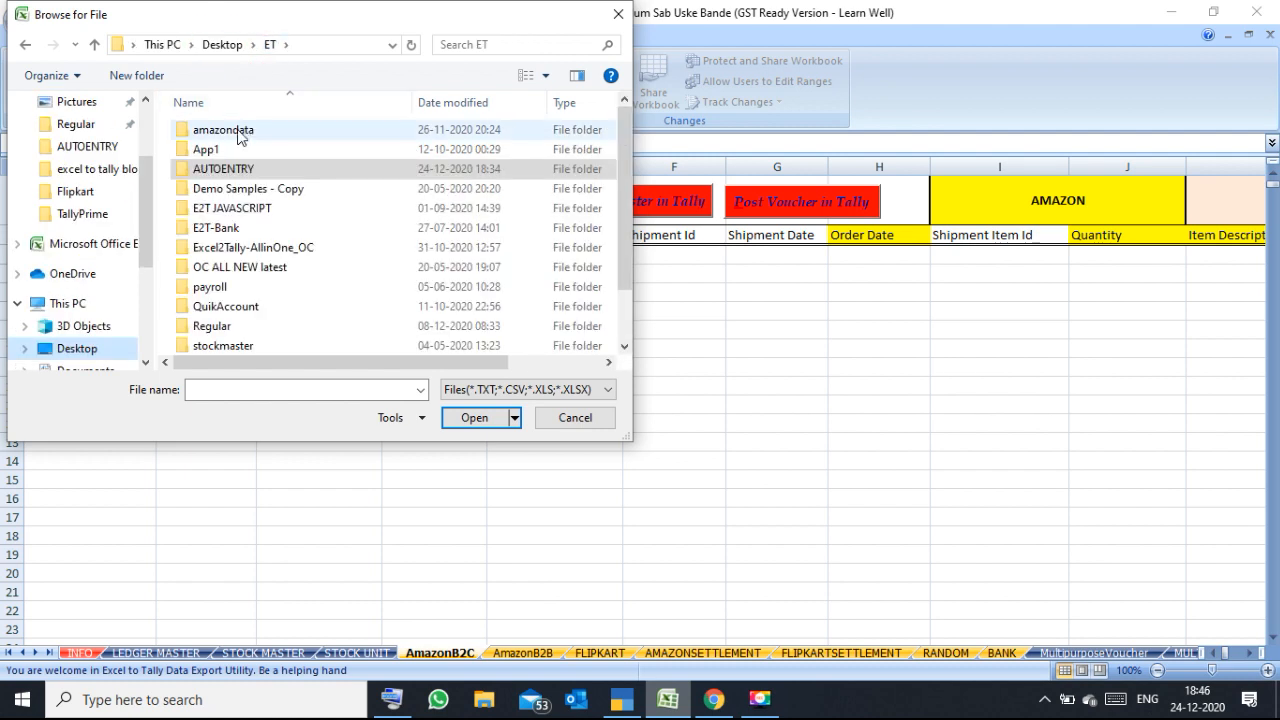
double_click(240, 135)
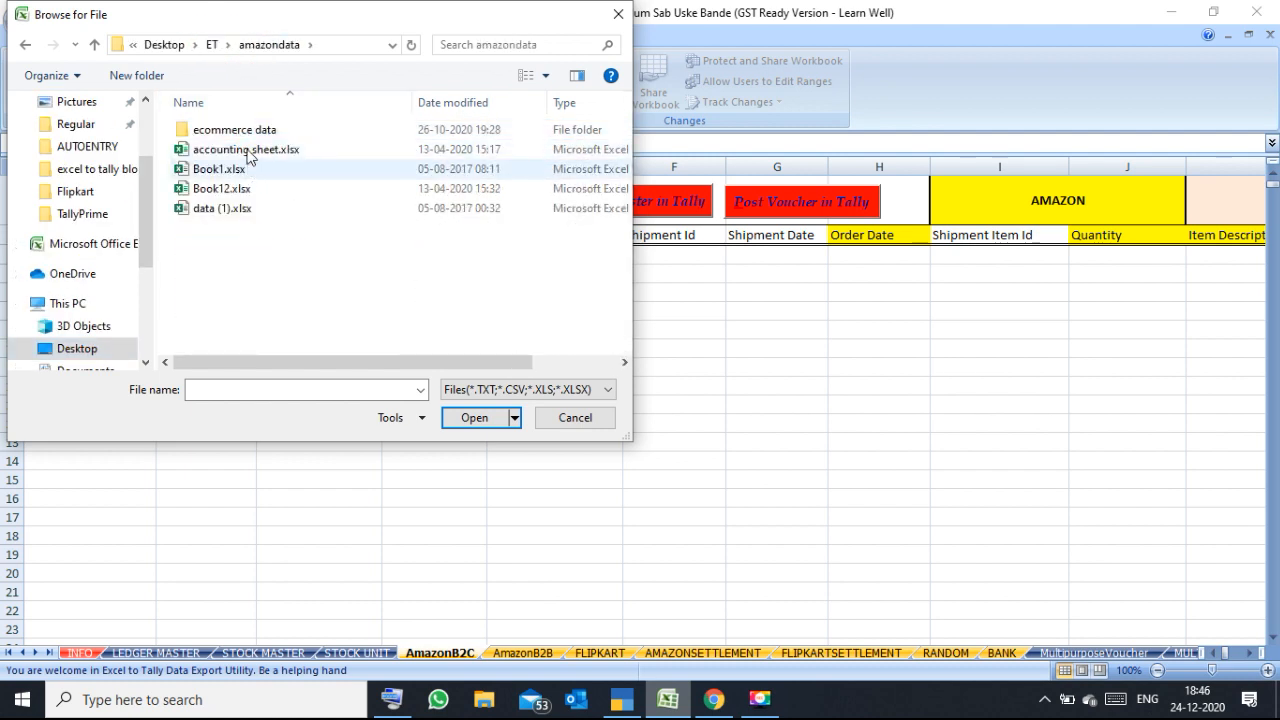
double_click(235, 130)
double_click(253, 134)
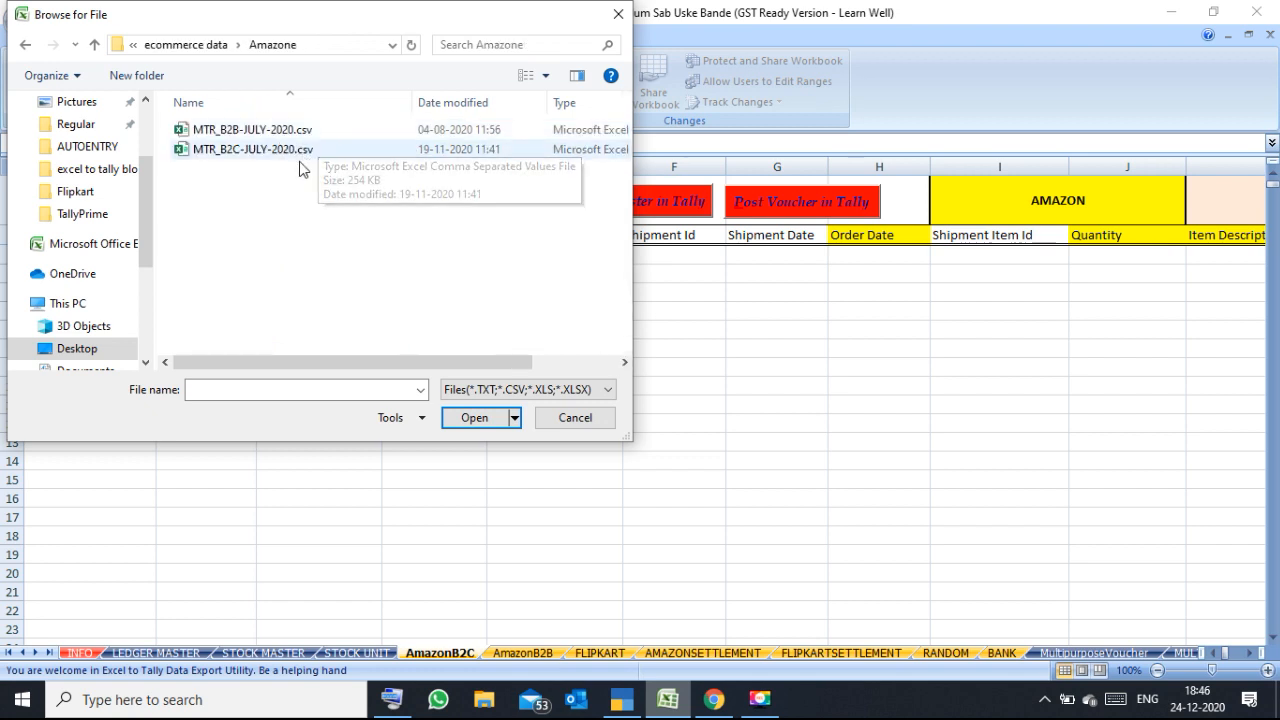
Import MTR_B2C-JULY-2020.csv into the AmazonB2C sheet.
left_click(248, 151)
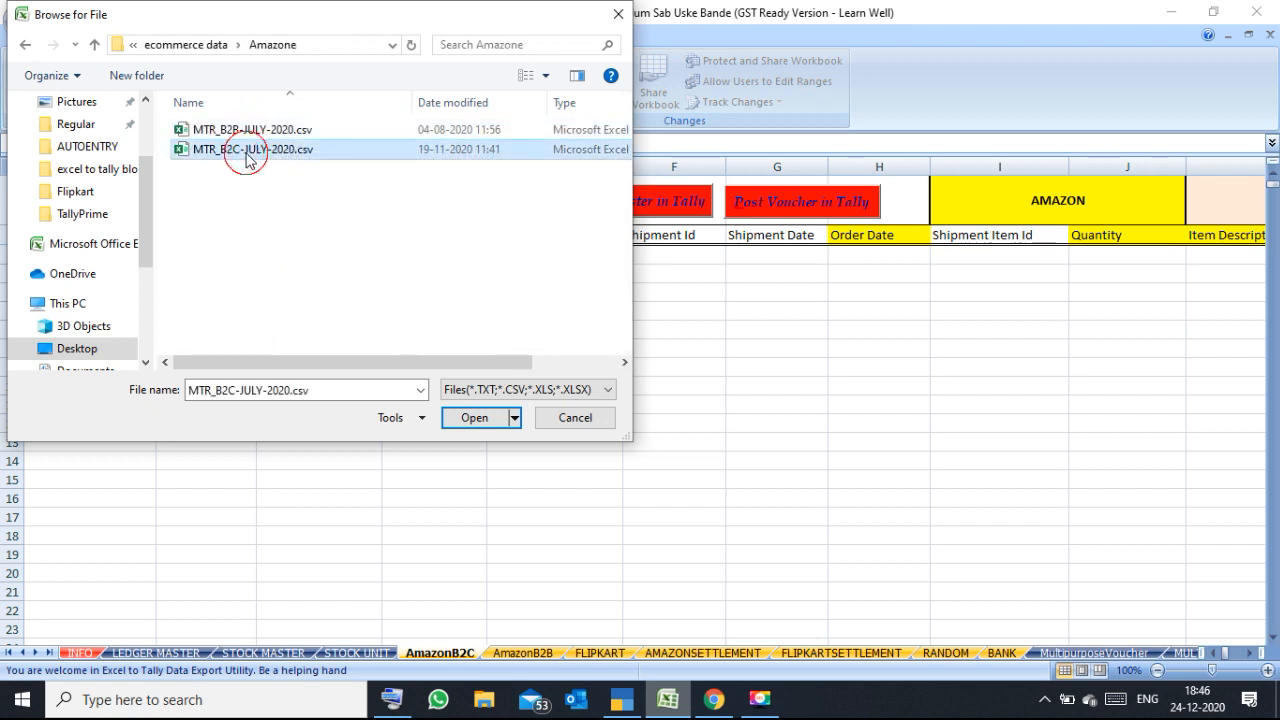
left_click(468, 418)
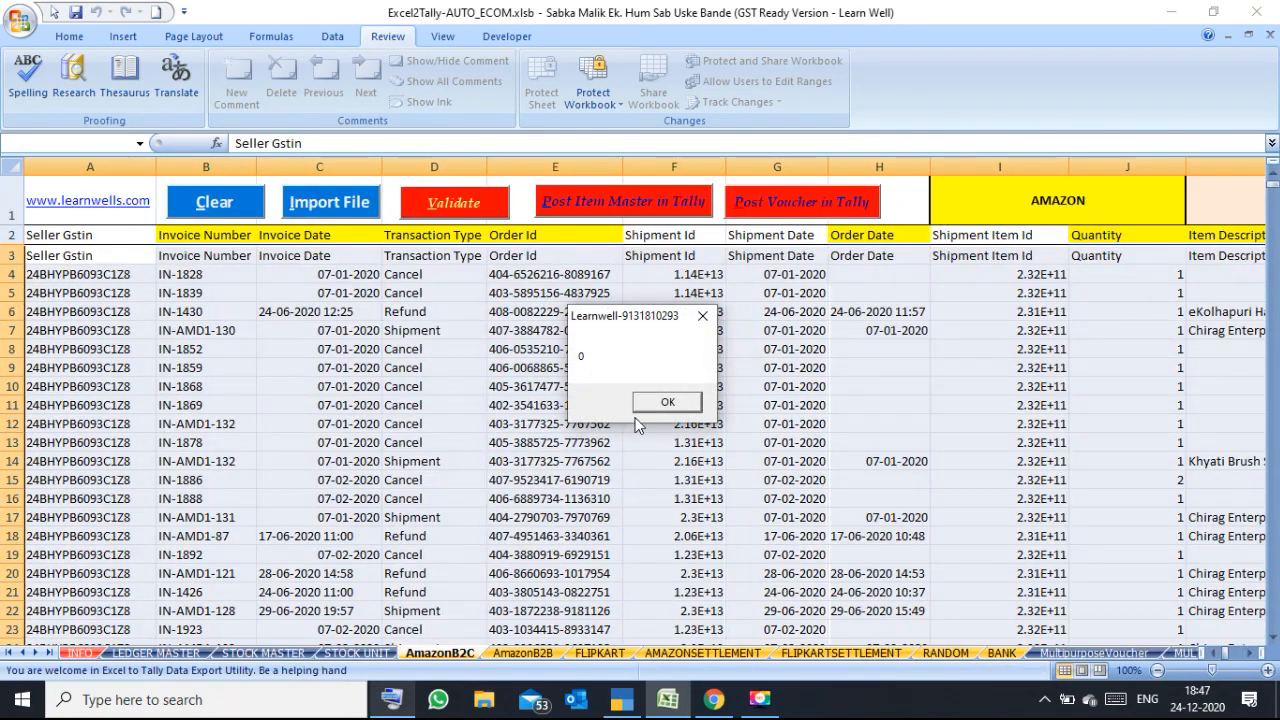
left_click(666, 402)
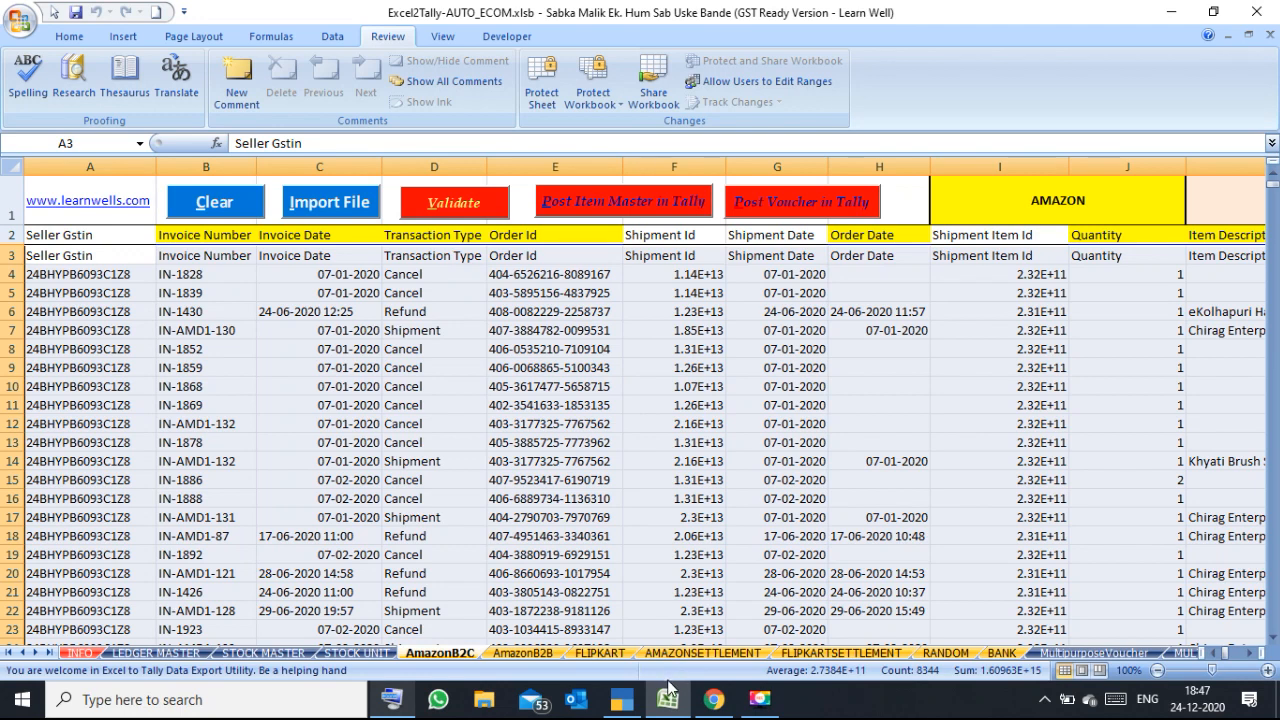
Compare the imported headings in row 3 with the template headings in row 2 across all columns, then return to A3.
left_click(424, 389)
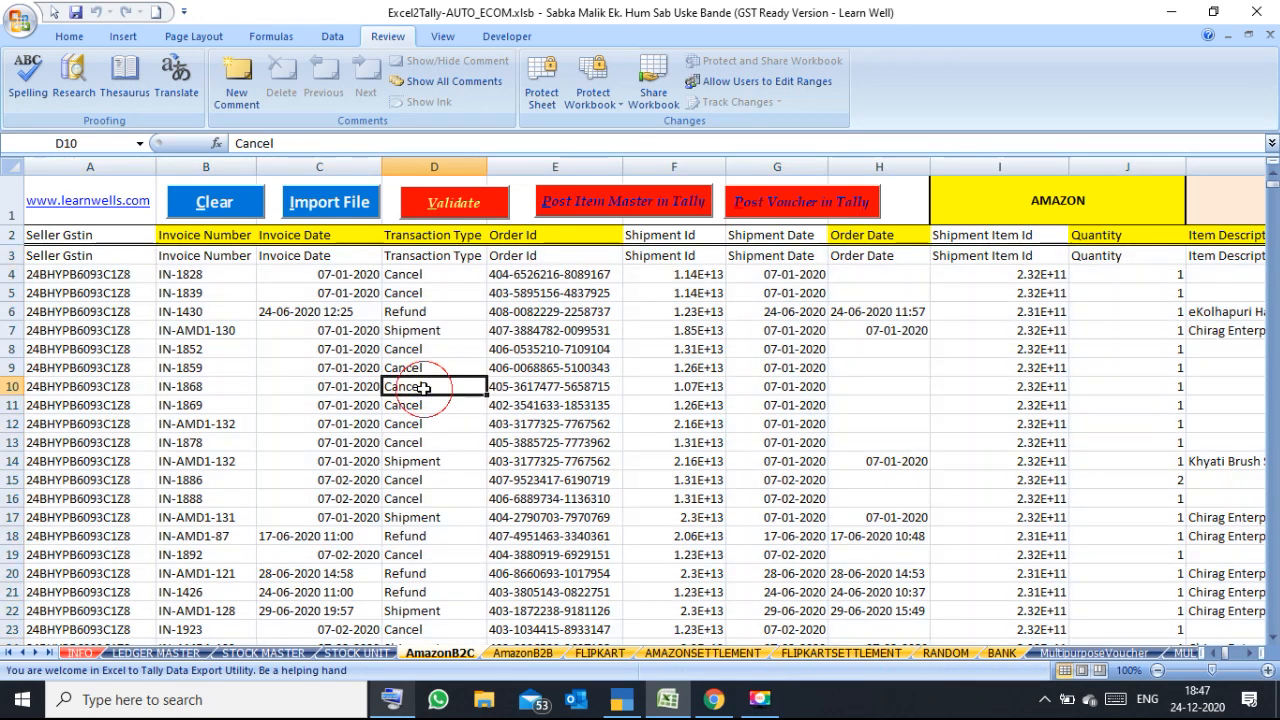
left_click(100, 256)
left_click(14, 256)
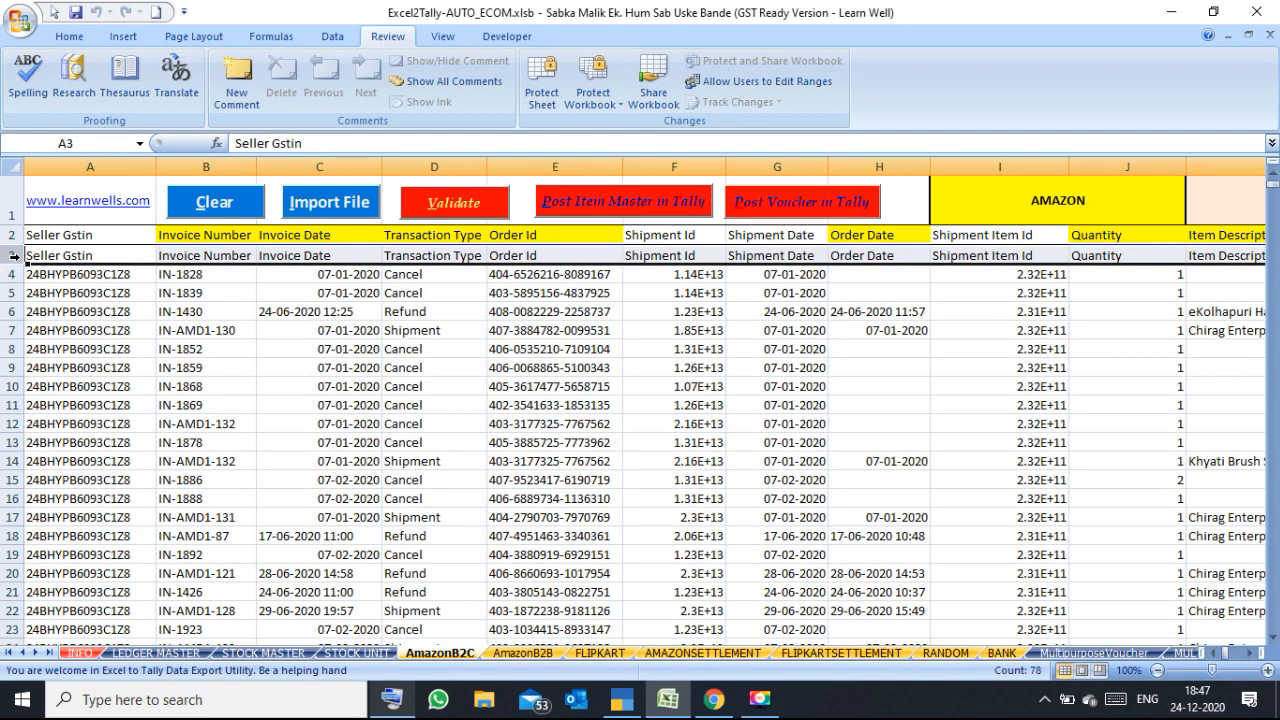
left_click(399, 256)
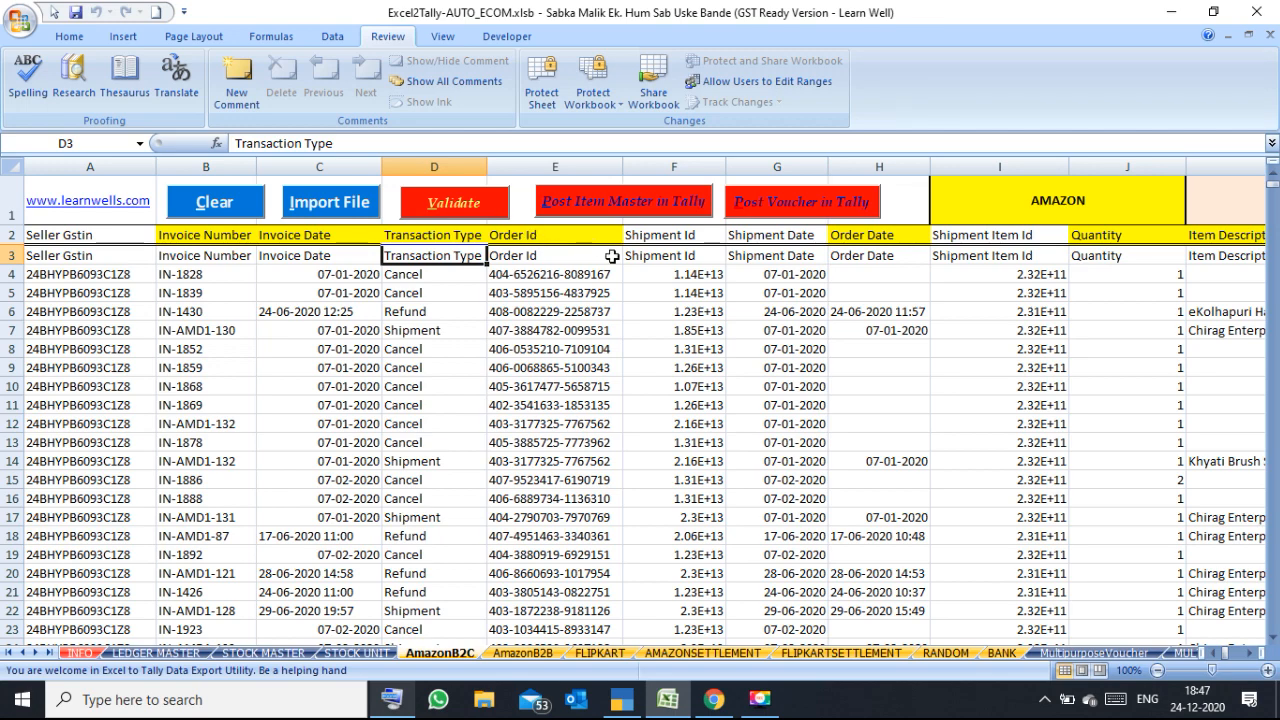
key("Right")
key("Right")
key("Right")
key("Right")
key("Right")
key("Right")
key("Right")
key("Right")
key("Right")
key("Right")
key("Right")
key("Right")
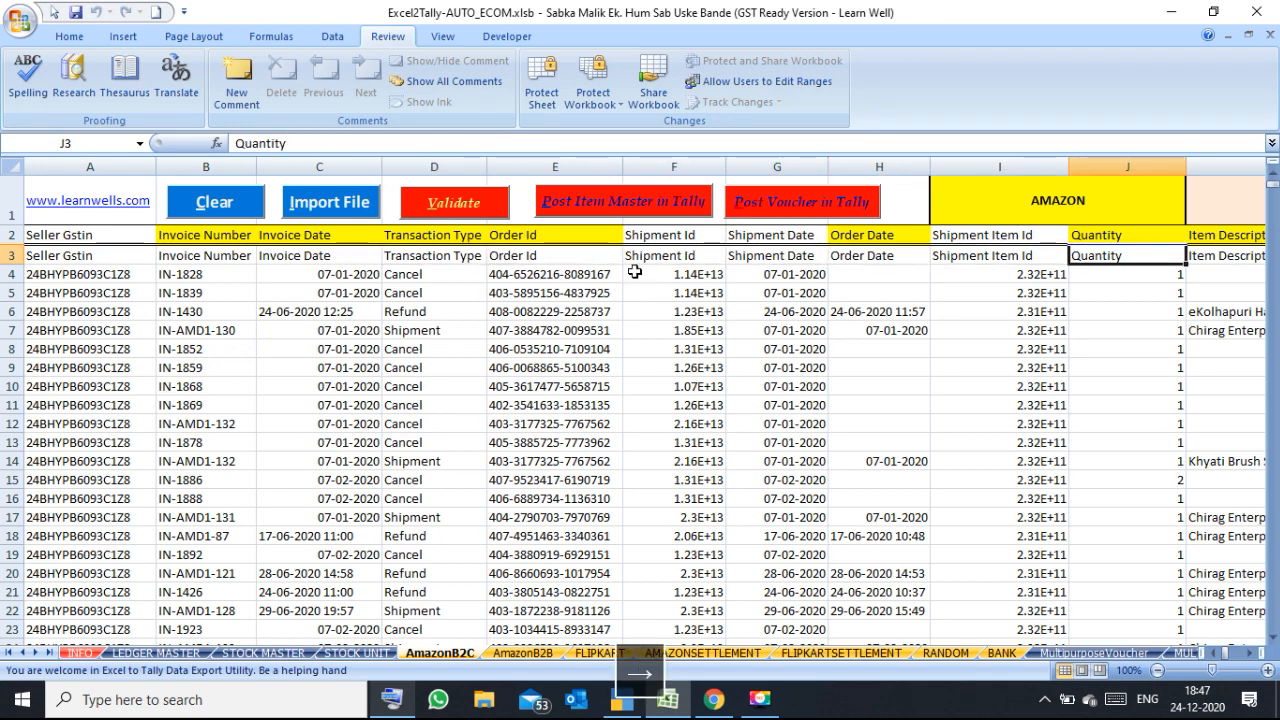
key("Right")
key("Right")
key("Right")
key("Right")
key("Right")
key("Right")
key("Right")
key("Right")
key("Right")
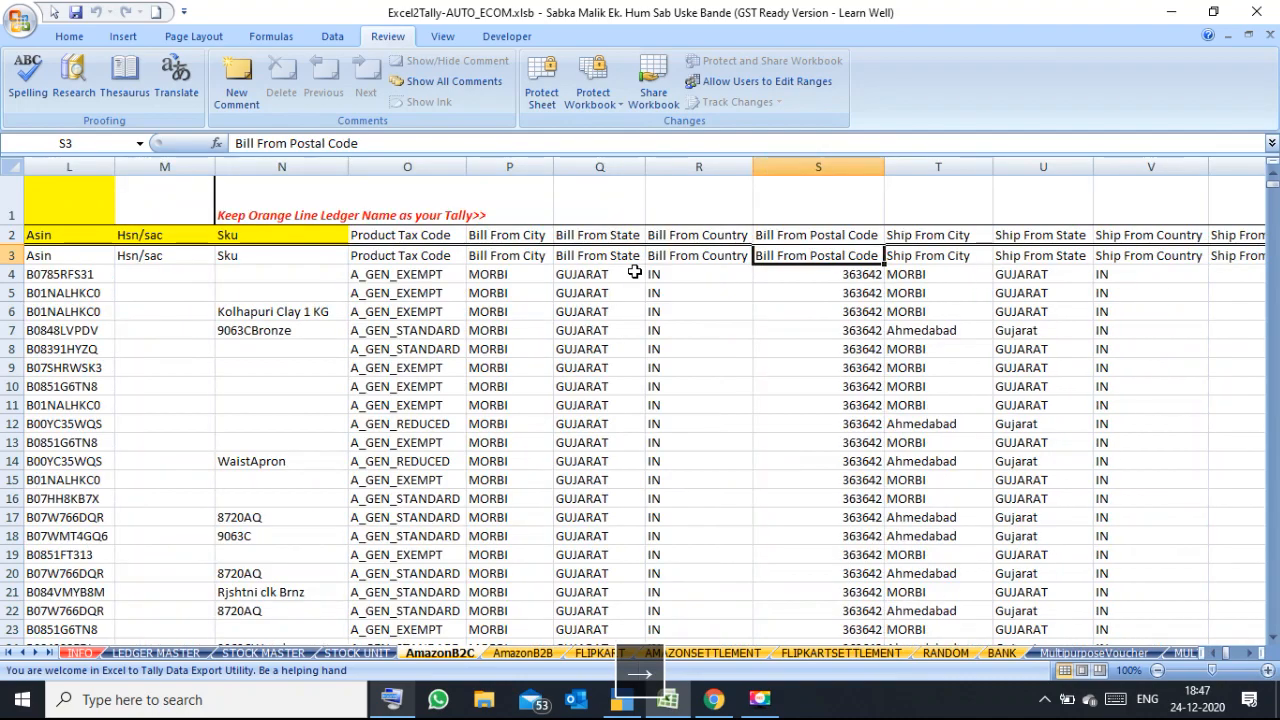
key("Right")
key("Right")
key("Right")
key("Right")
key("Right")
key("Right")
key("Right")
key("Right")
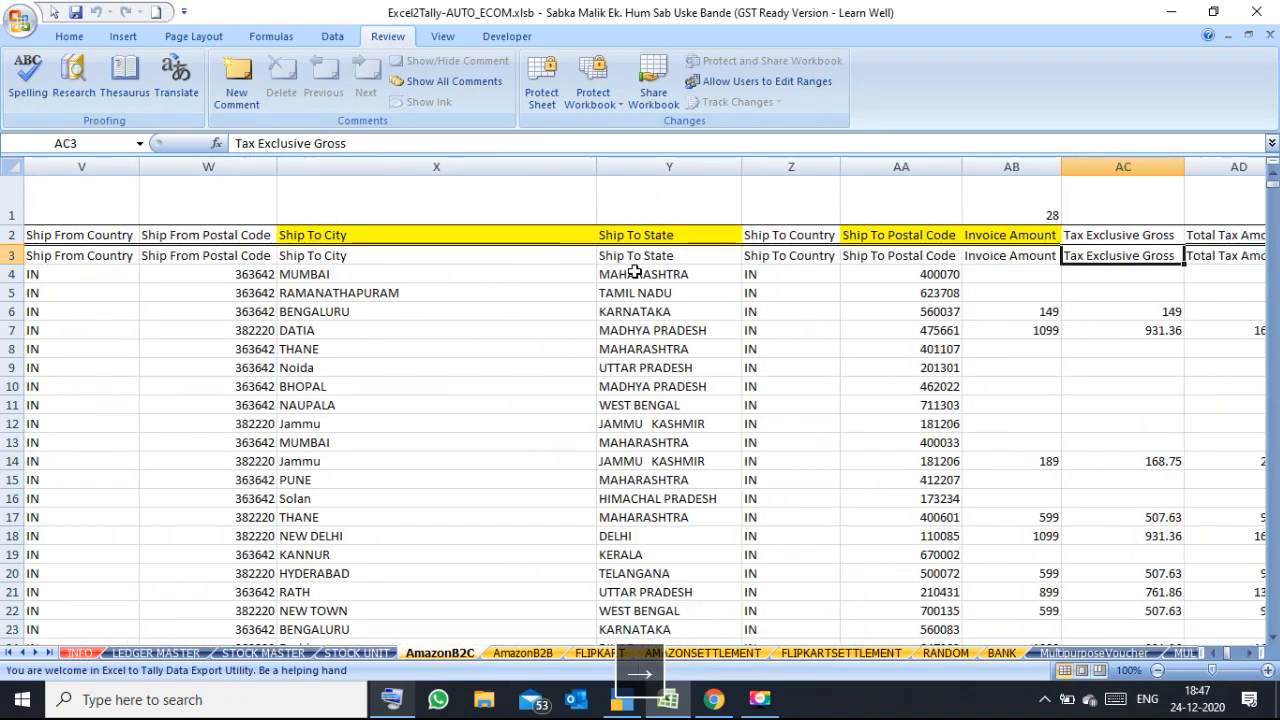
key("Right")
key("Right")
key("Right")
key("Right")
key("Right")
key("Right")
key("Right")
key("Right")
key("Right")
key("Right")
key("Right")
key("Right")
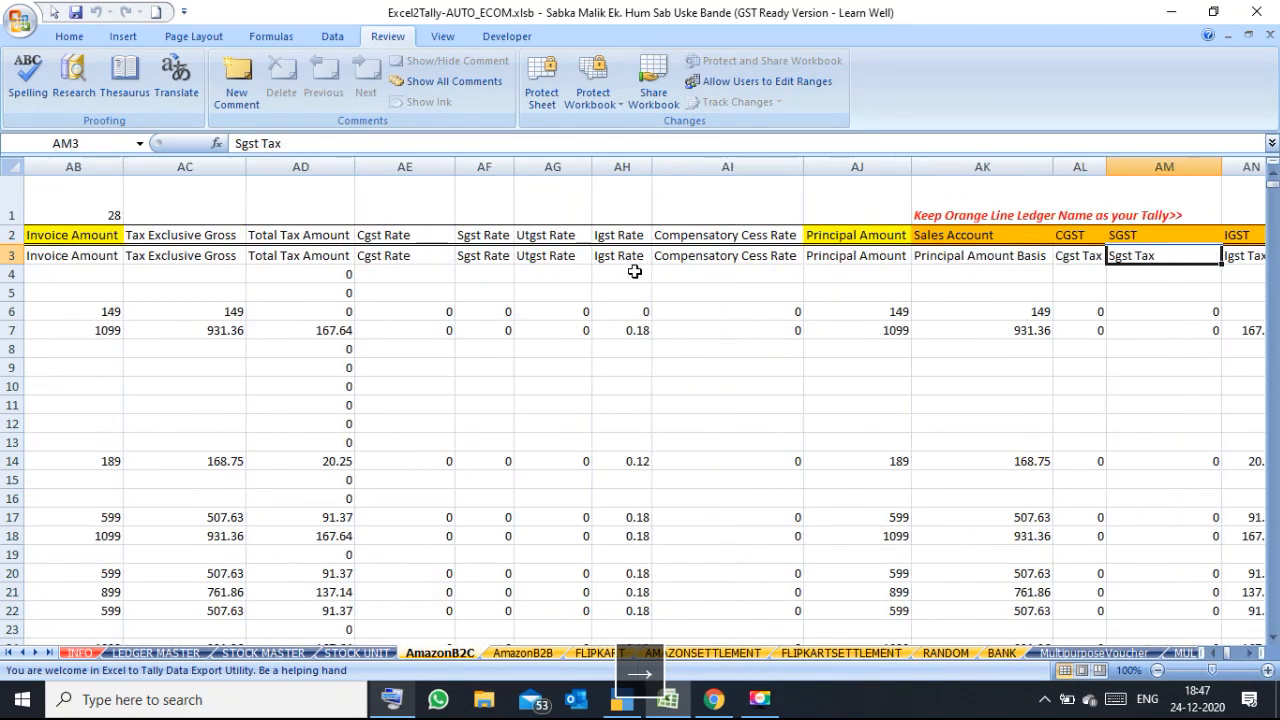
key("Right")
key("Right")
key("Right")
key("Right")
key("Right")
key("Right")
key("Right")
key("Right")
key("Right")
key("Right")
key("Right")
key("Right")
key("Right")
key("Right")
key("Right")
key("Right")
key("Right")
key("Right")
key("Right")
key("Right")
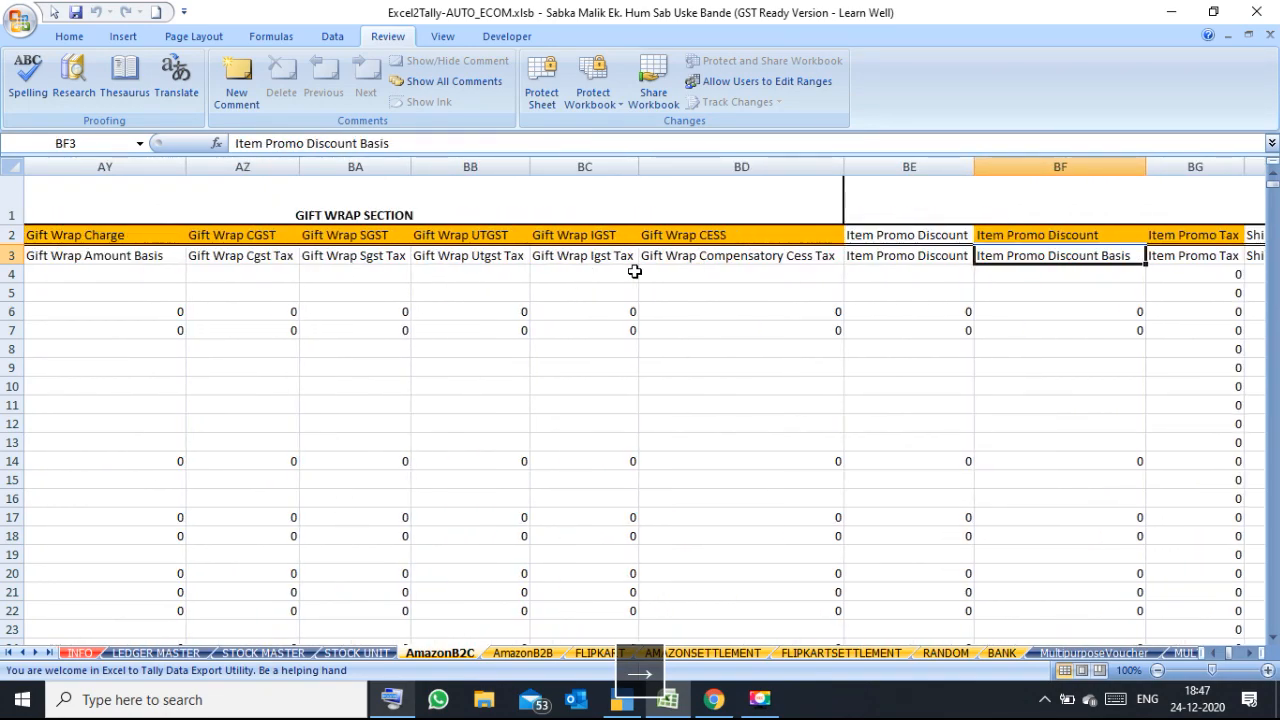
key("Right")
key("Right")
key("Right")
key("Right")
key("Right")
key("Right")
key("Right")
key("Right")
key("Right")
key("Right")
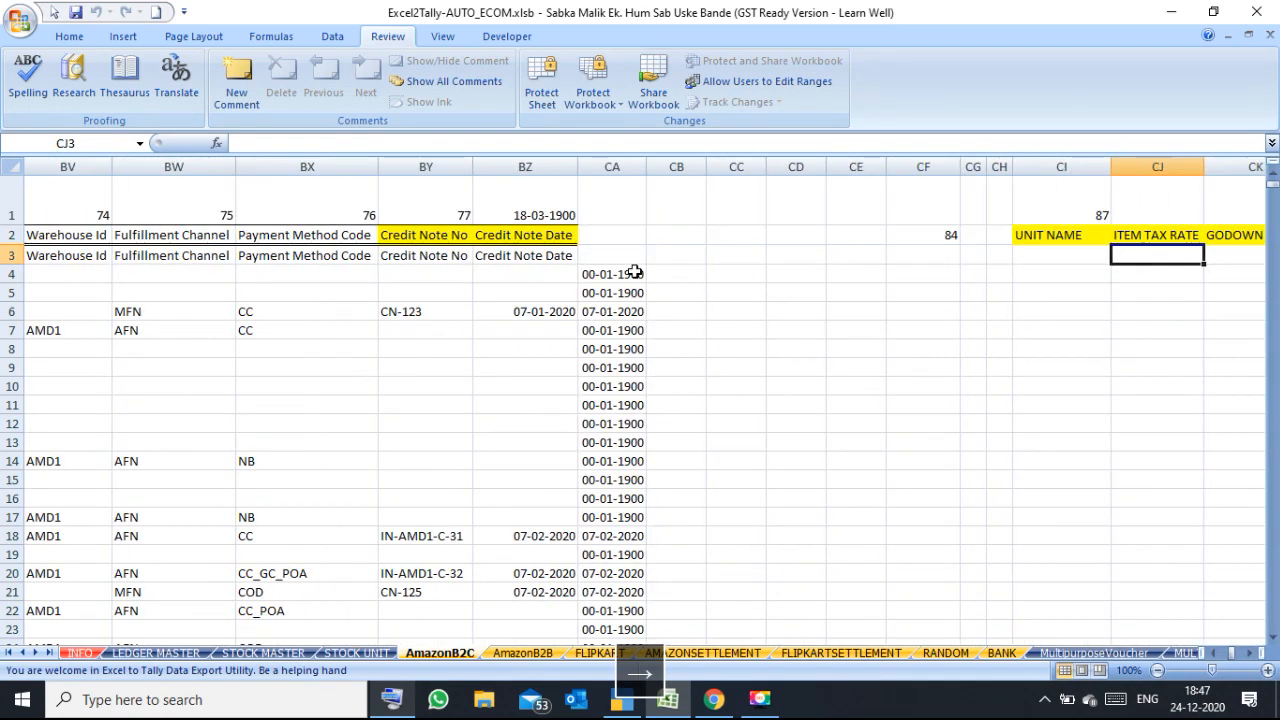
key("Left")
key("Left")
key("Left")
key("Left")
key("Left")
key("Left")
key("Left")
key("Left")
key("Left")
key("Left")
key("Left")
key("Left")
key("Left")
key("Left")
key("Left")
key("Left")
key("Left")
key("Left")
key("Left")
key("Left")
key("Left")
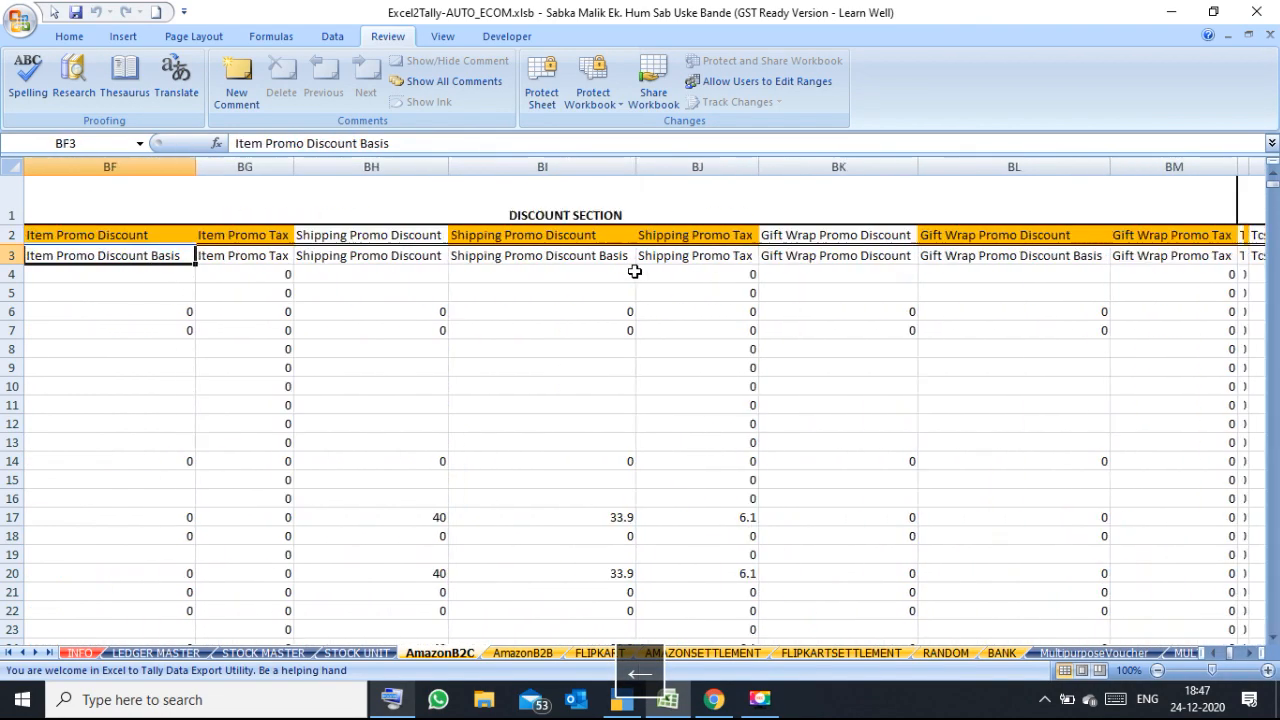
key("Left")
key("Left")
key("Left")
key("Left")
key("Left")
key("Left")
key("Left")
key("Left")
key("Left")
key("Left")
key("Left")
key("Left")
key("Left")
key("Left")
key("Left")
key("Left")
key("Left")
key("Left")
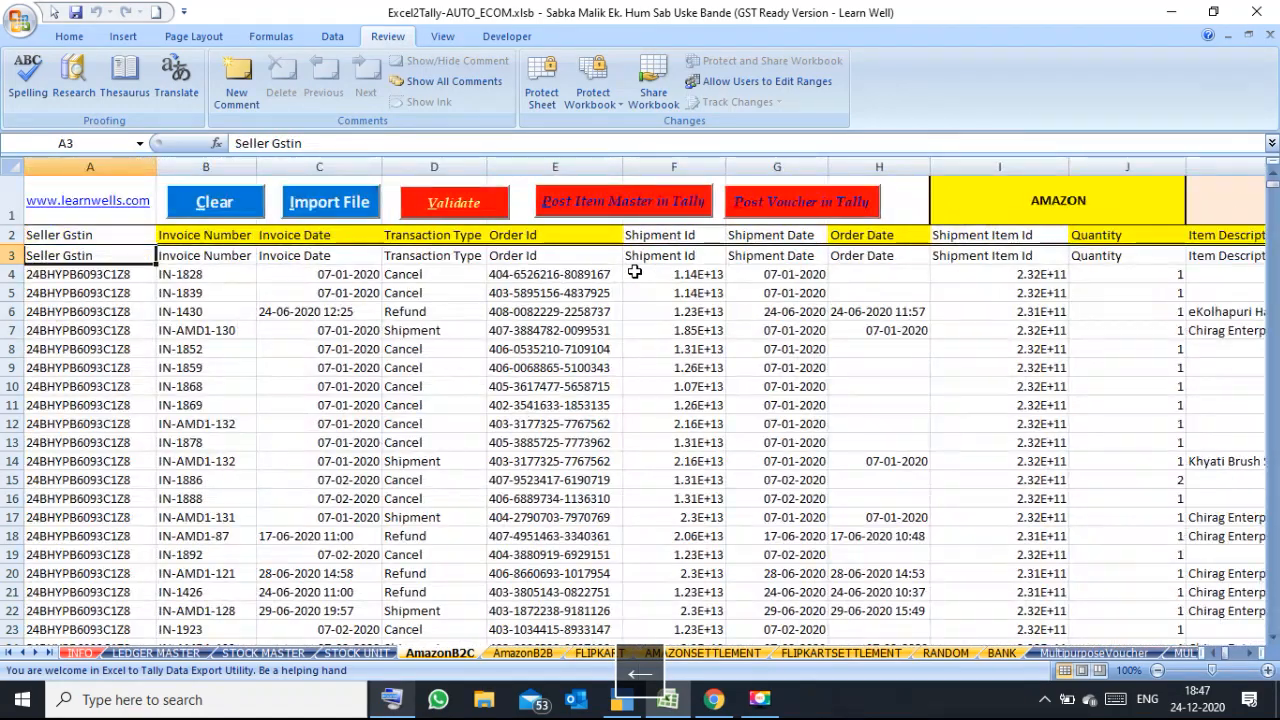
Validate the imported AmazonB2C data and dismiss the completion message.
key("Up")
key("Up")
left_click(521, 313)
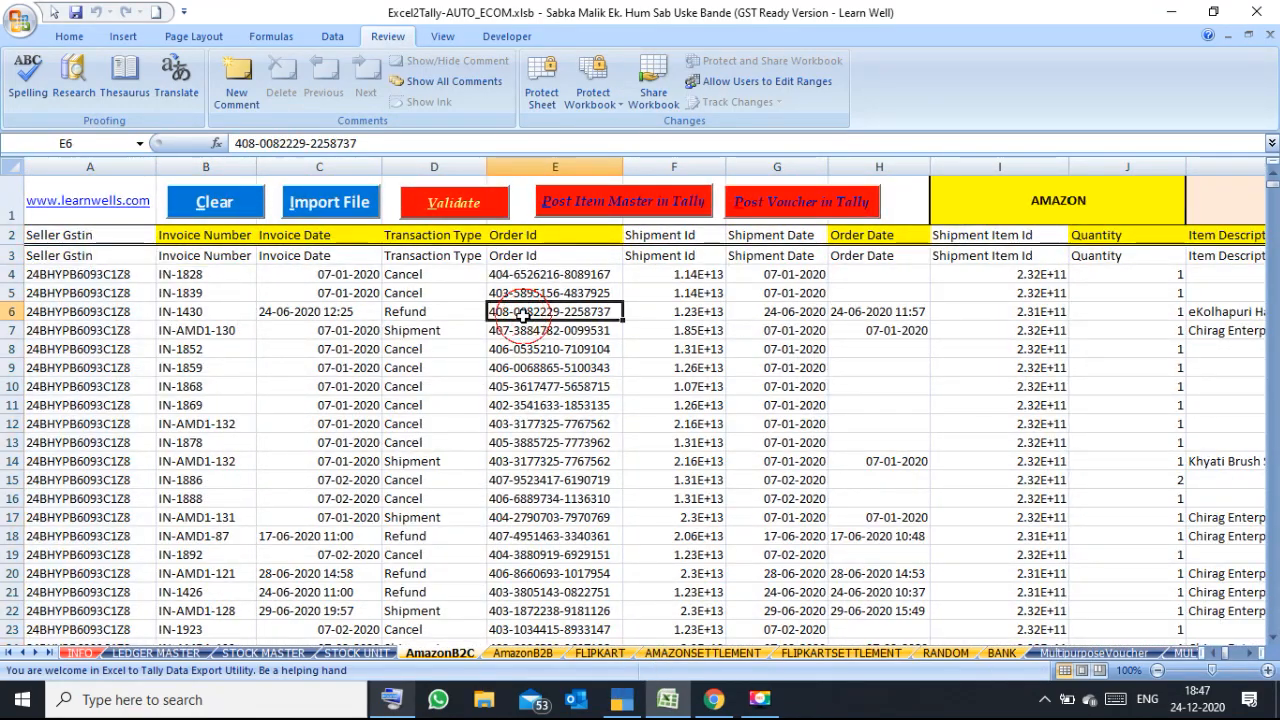
left_click(495, 210)
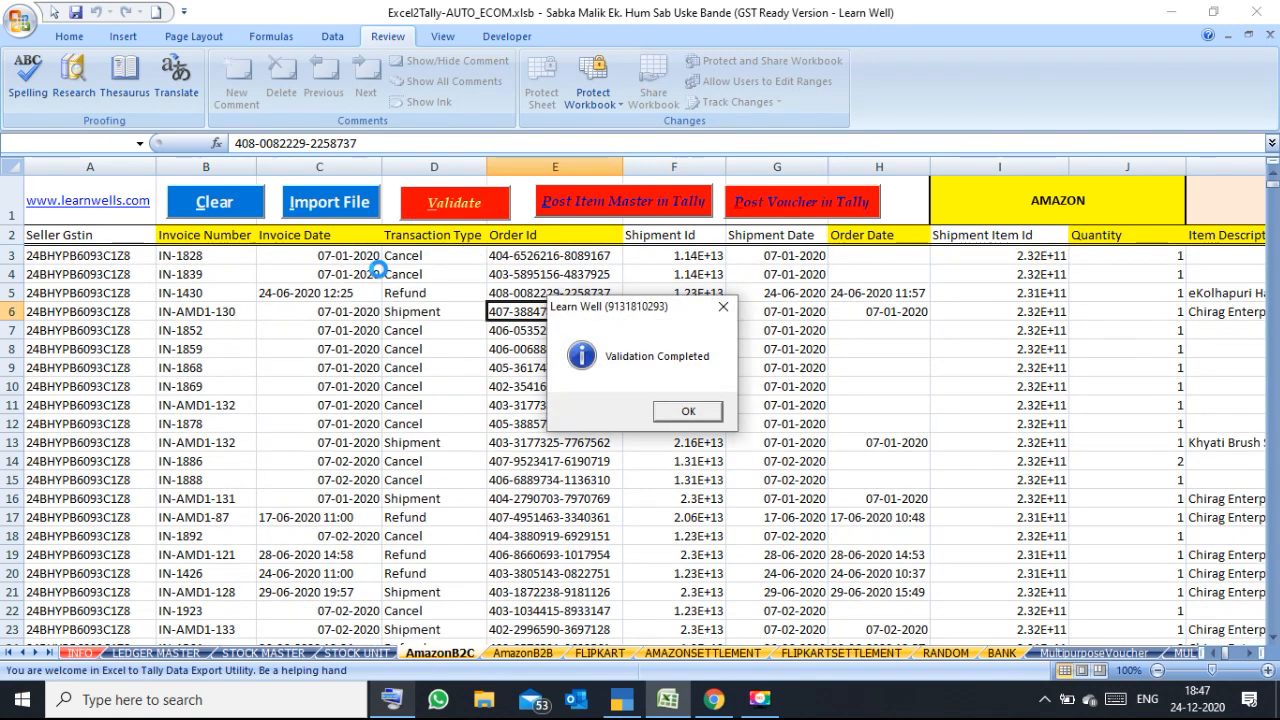
left_click(676, 410)
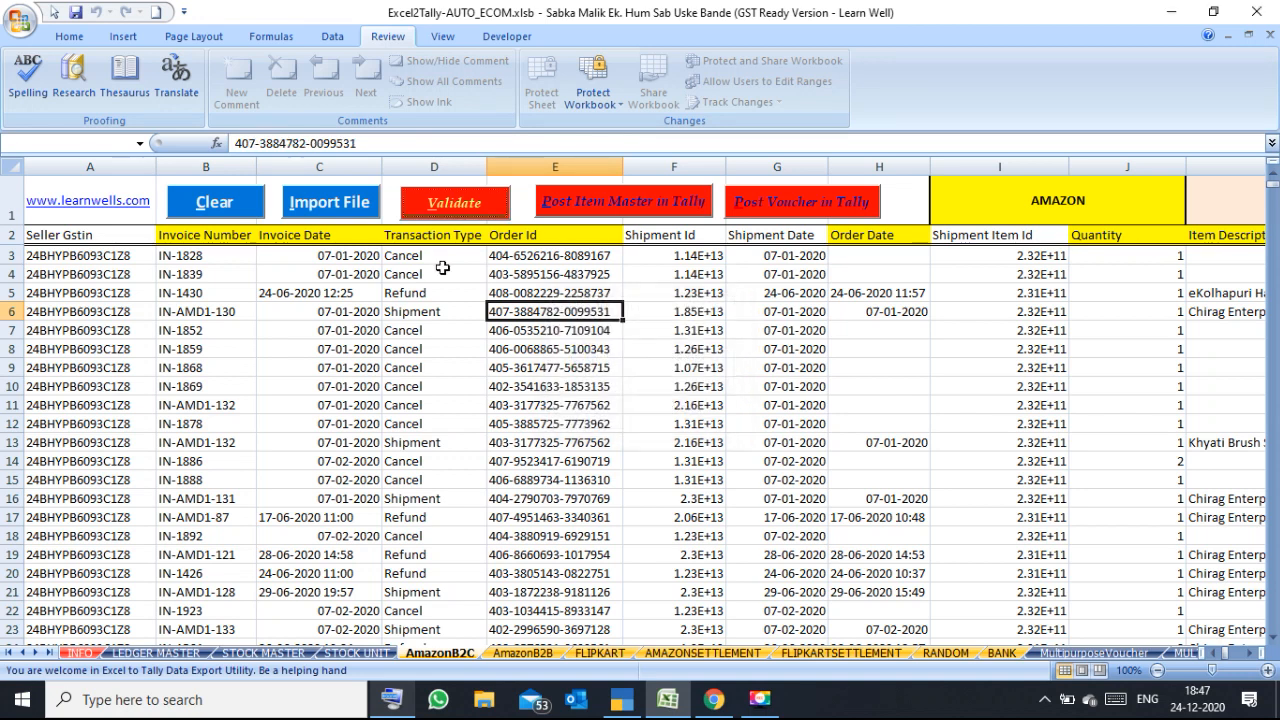
Set the first Invoice Date to 01-12-2020 and copy it down the whole Invoice Date column.
left_click(314, 256)
type("01")
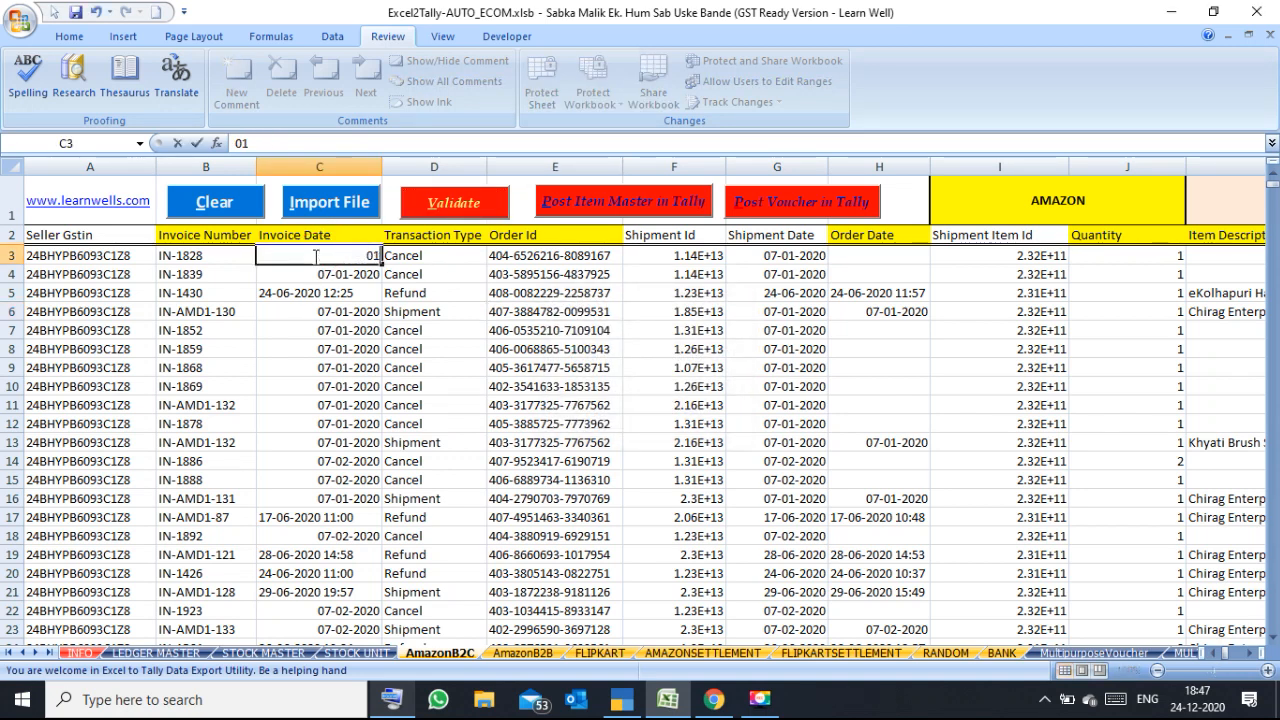
type("-12-2020")
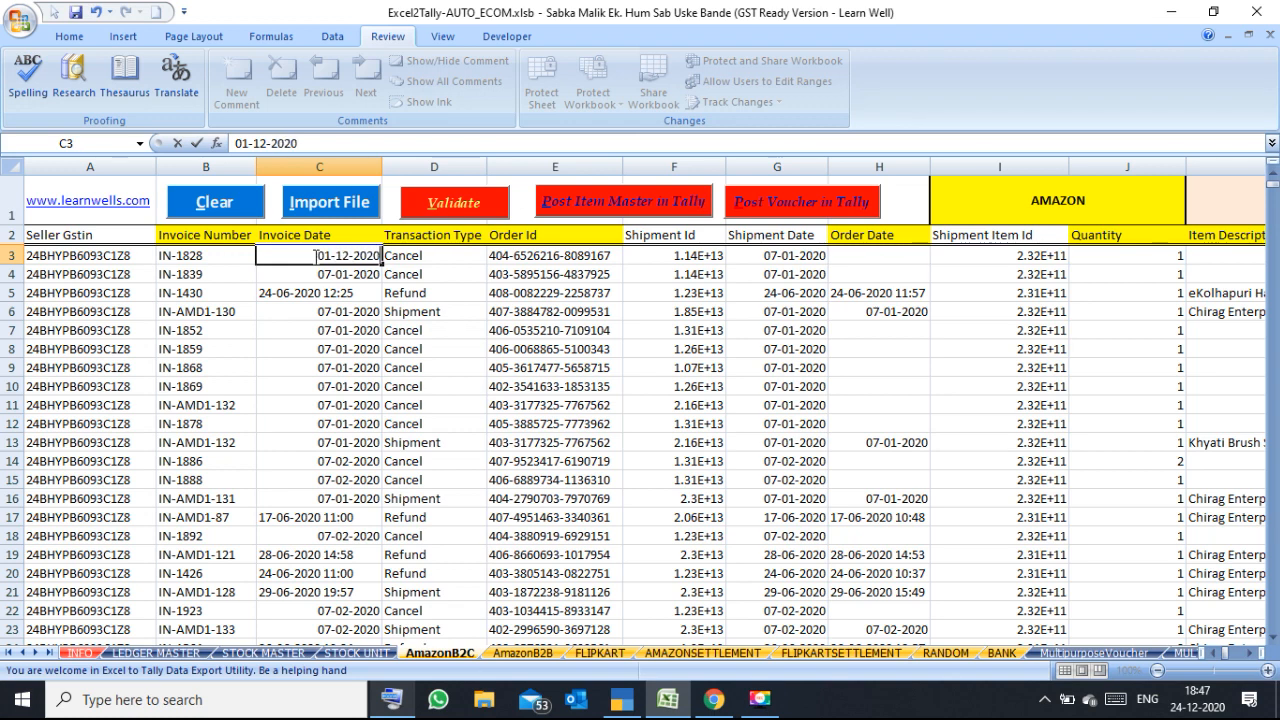
key("Return")
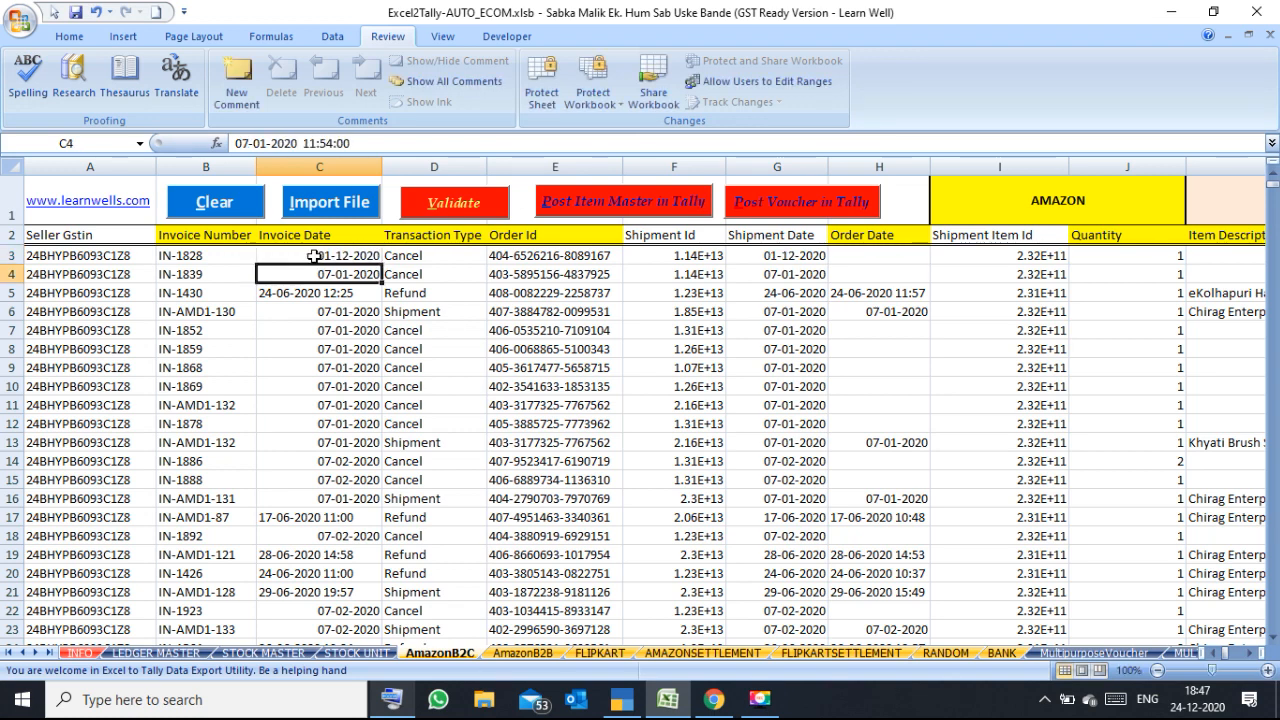
left_click(325, 256)
key("ctrl+c")
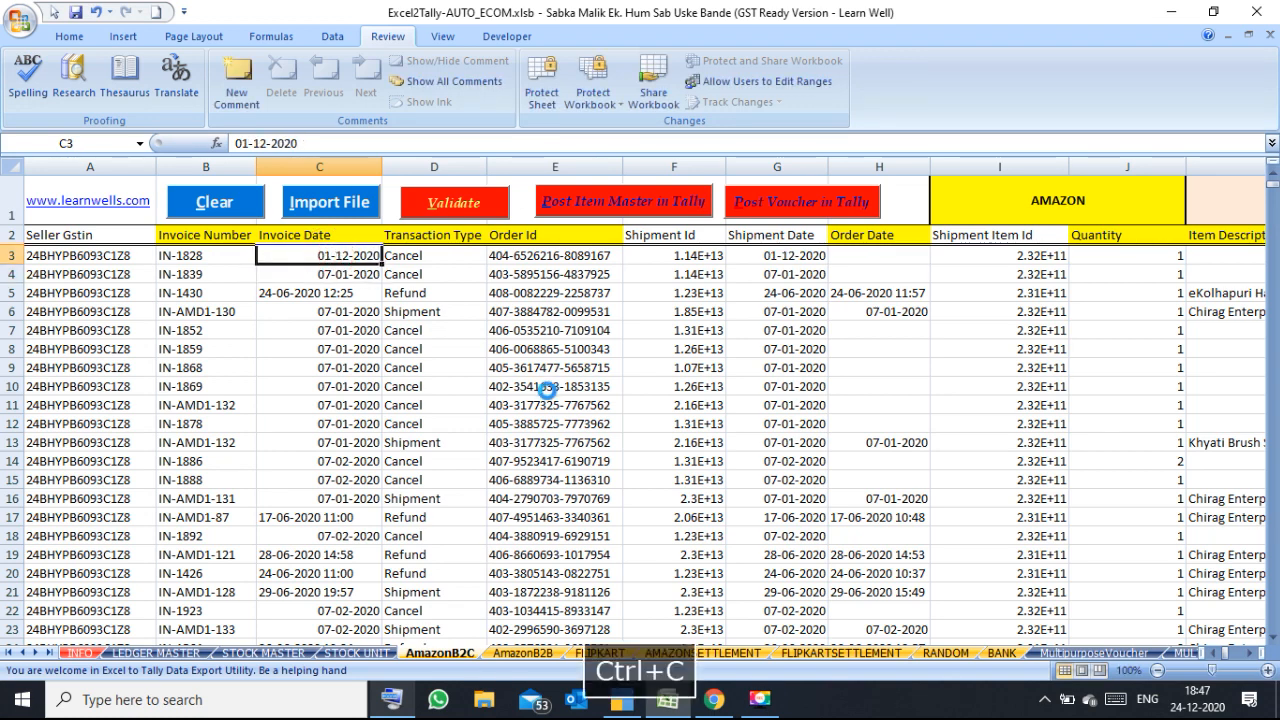
key("ctrl+shift+Down")
key("ctrl+v")
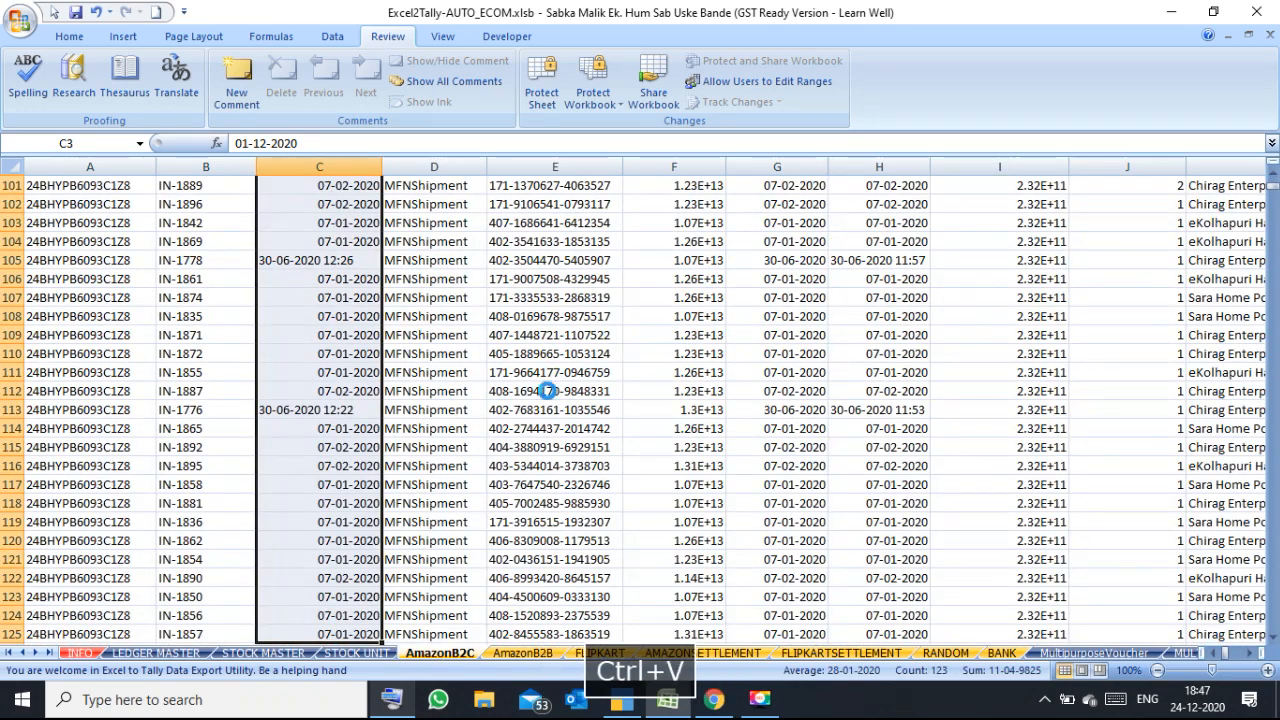
Examine the validated columns across to the voucher type, unit name, item tax rate and godown name.
key("Right")
key("Right")
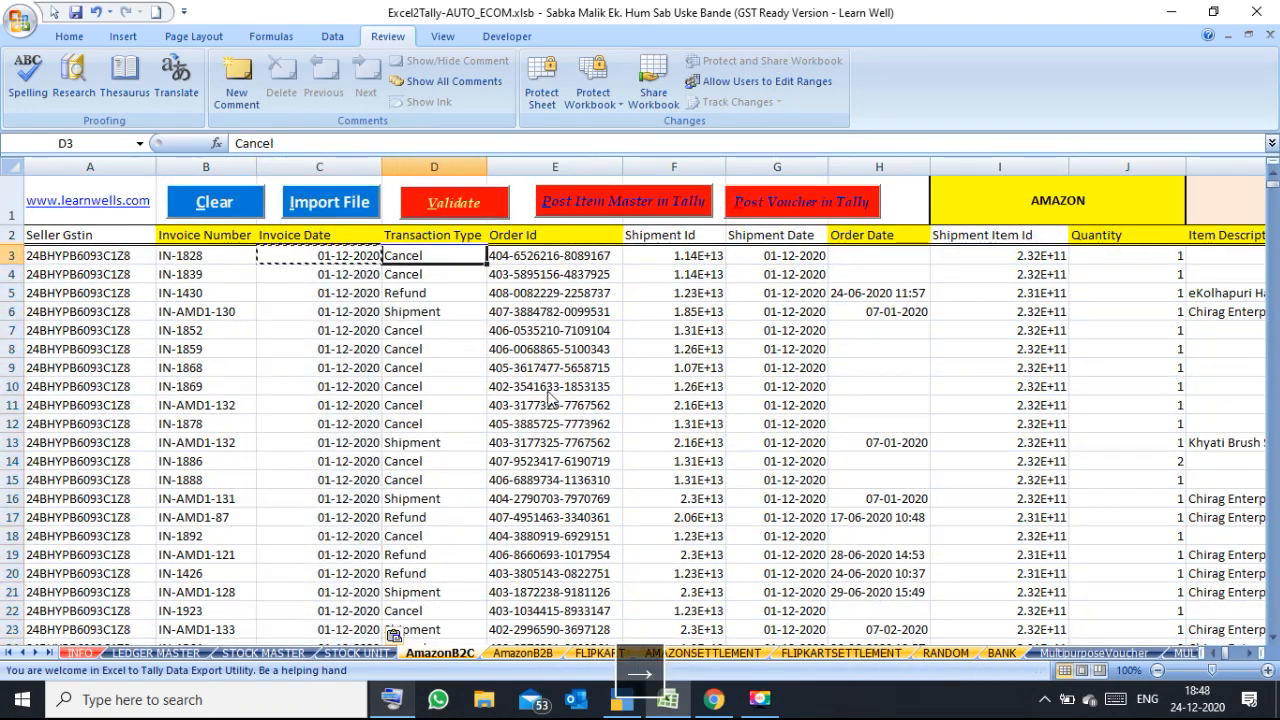
key("Right")
key("Right")
key("Right")
key("Right")
key("Right")
key("Right")
key("Right")
key("Right")
key("Right")
key("Right")
key("Right")
key("Right")
key("Right")
key("Right")
key("Right")
key("Right")
key("Right")
key("Right")
key("Right")
key("Right")
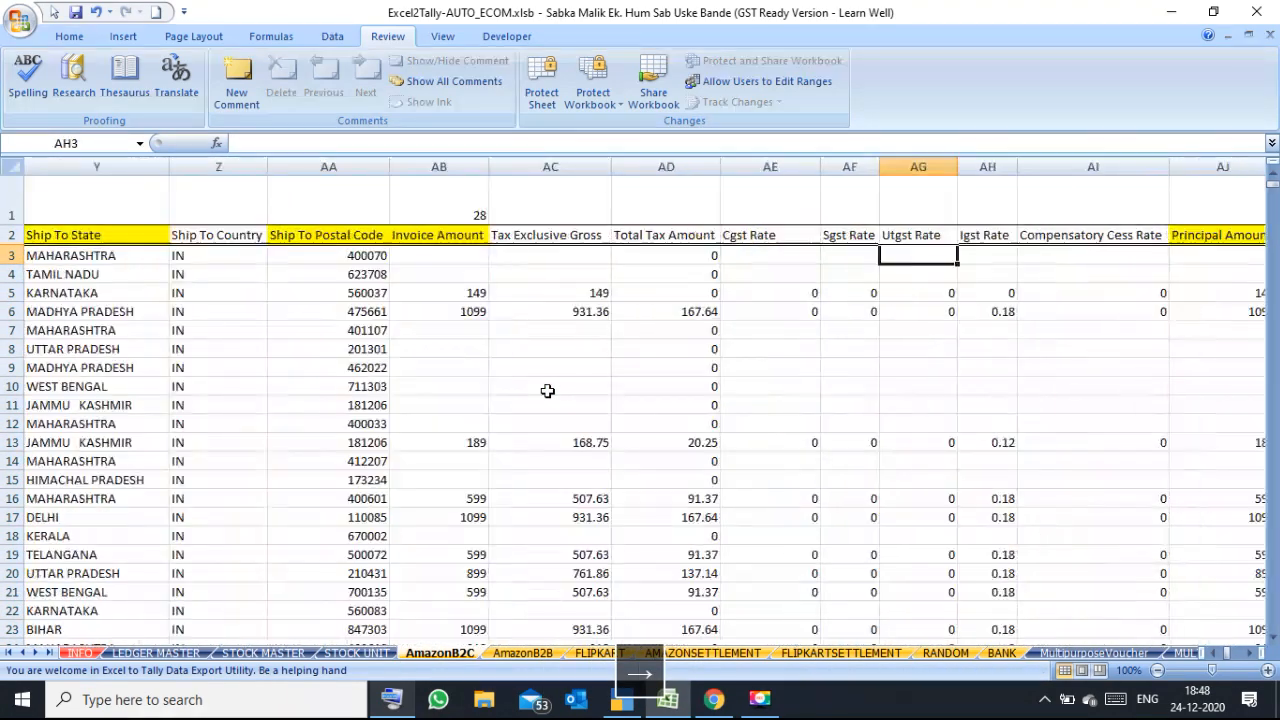
key("Right")
key("Right")
key("Right")
key("Right")
key("Right")
key("Right")
key("Right")
key("Right")
key("Right")
key("Right")
key("Right")
key("Right")
key("Right")
key("Right")
key("Right")
key("Right")
key("Right")
key("Right")
key("Right")
key("Right")
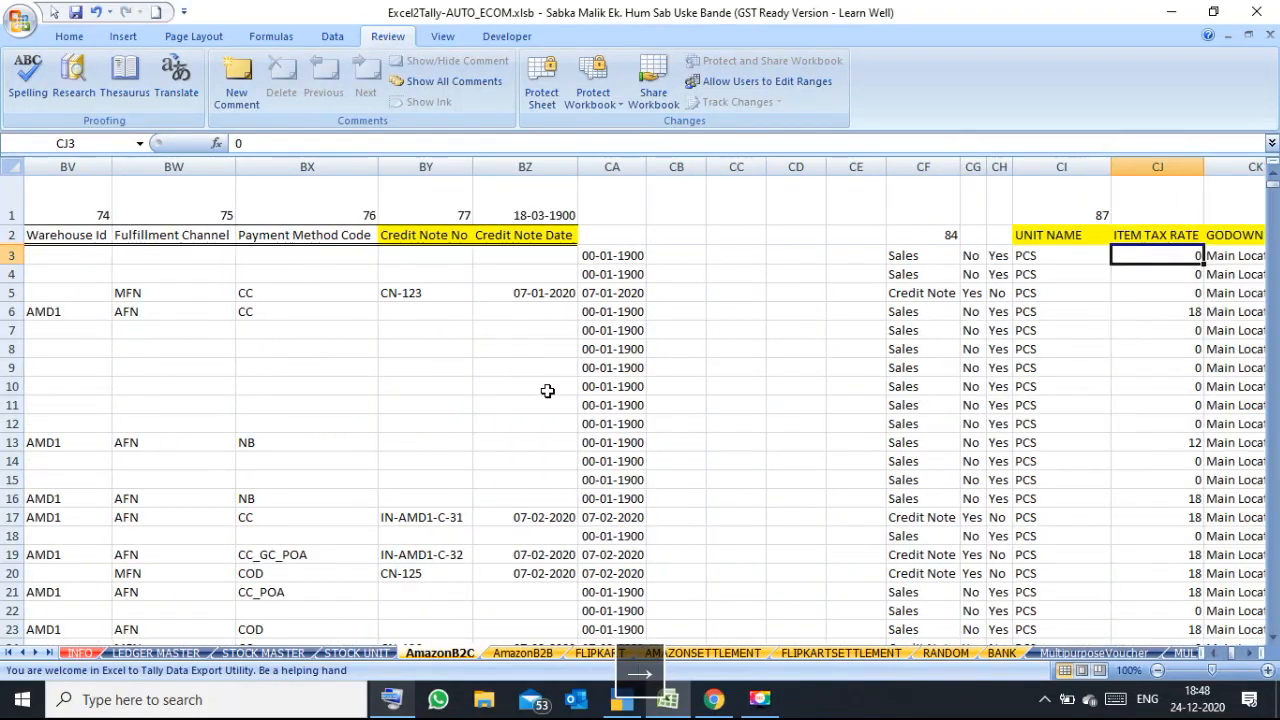
left_click(375, 256)
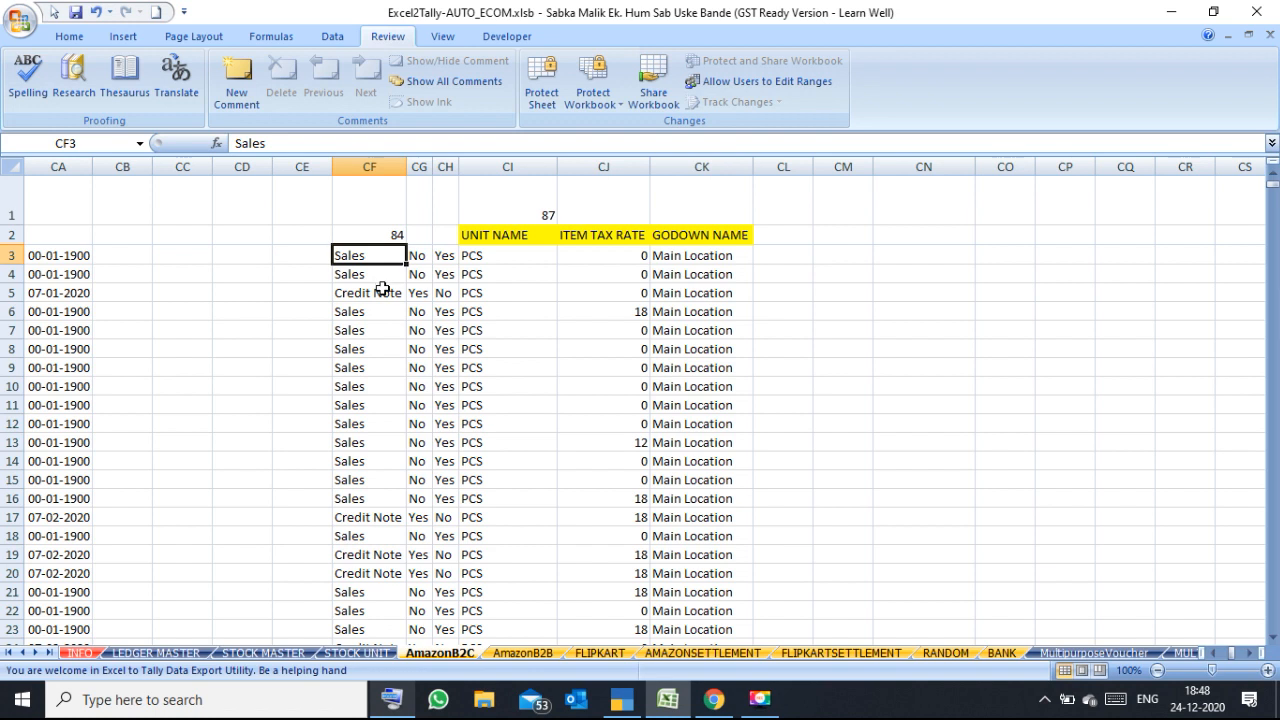
left_click(382, 290)
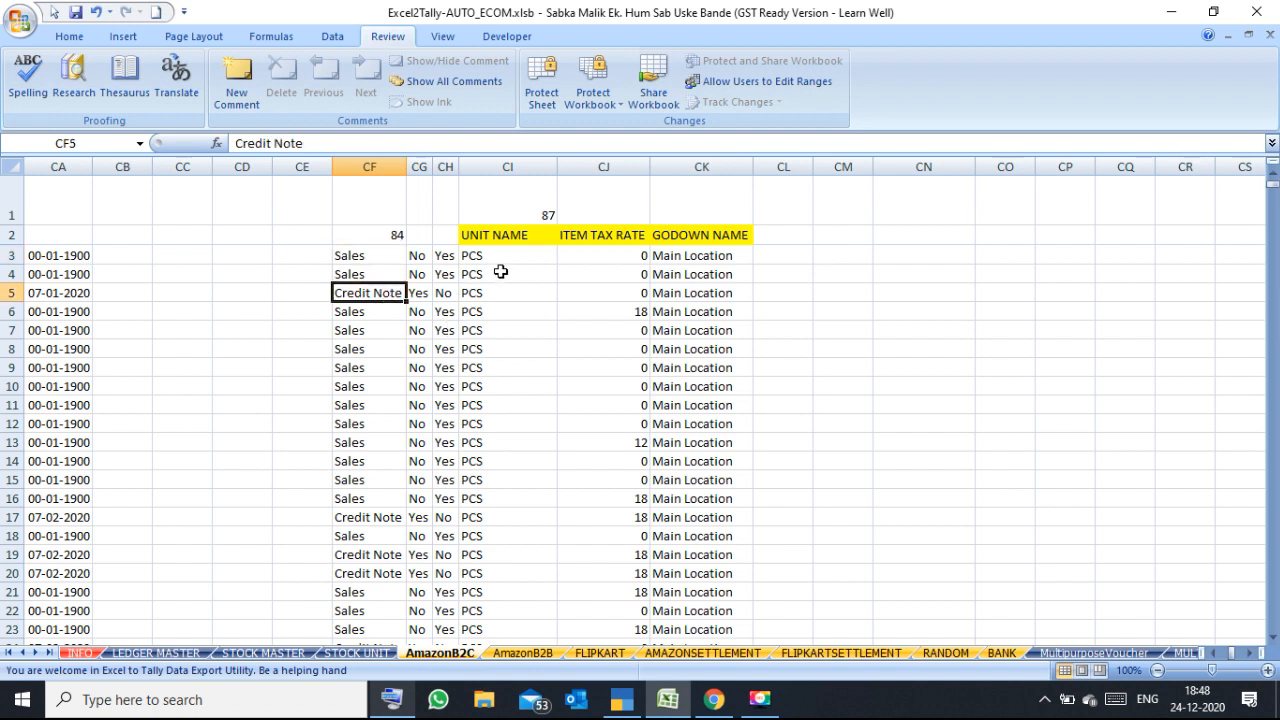
left_click_drag(508, 262, 500, 470)
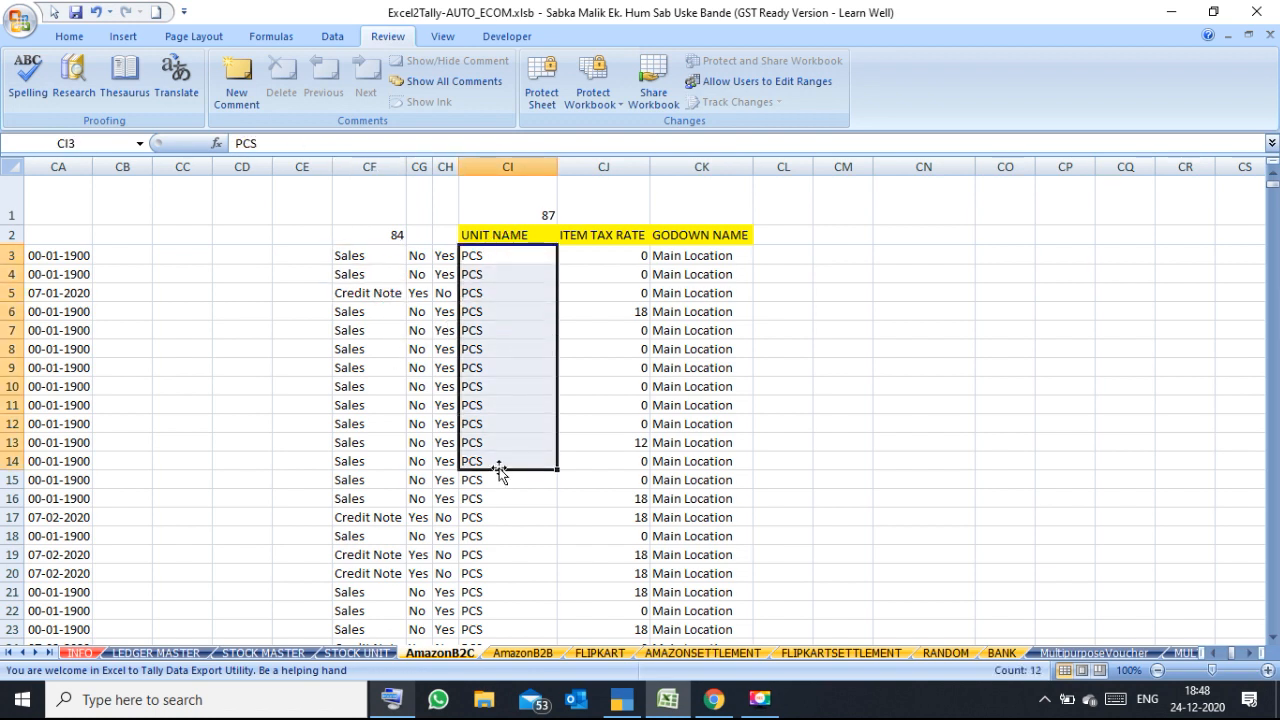
left_click(666, 345)
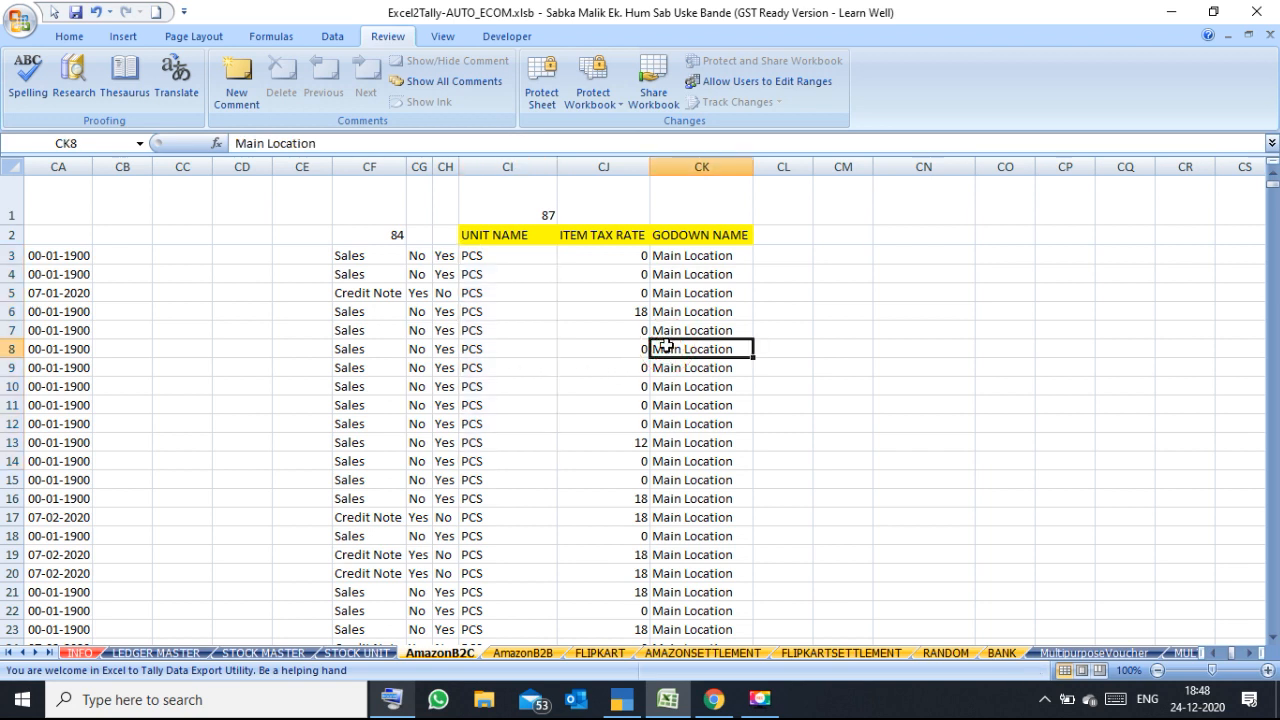
Examine the highlighted headings of the TCS, discount and gift wrap sections.
left_click(619, 307)
key("Left")
key("Left")
key("Left")
key("Left")
key("Left")
key("Left")
key("Left")
key("Left")
key("Left")
key("Left")
key("Left")
key("Left")
key("Left")
key("Left")
key("Left")
key("Left")
key("Left")
key("Left")
key("Left")
key("Left")
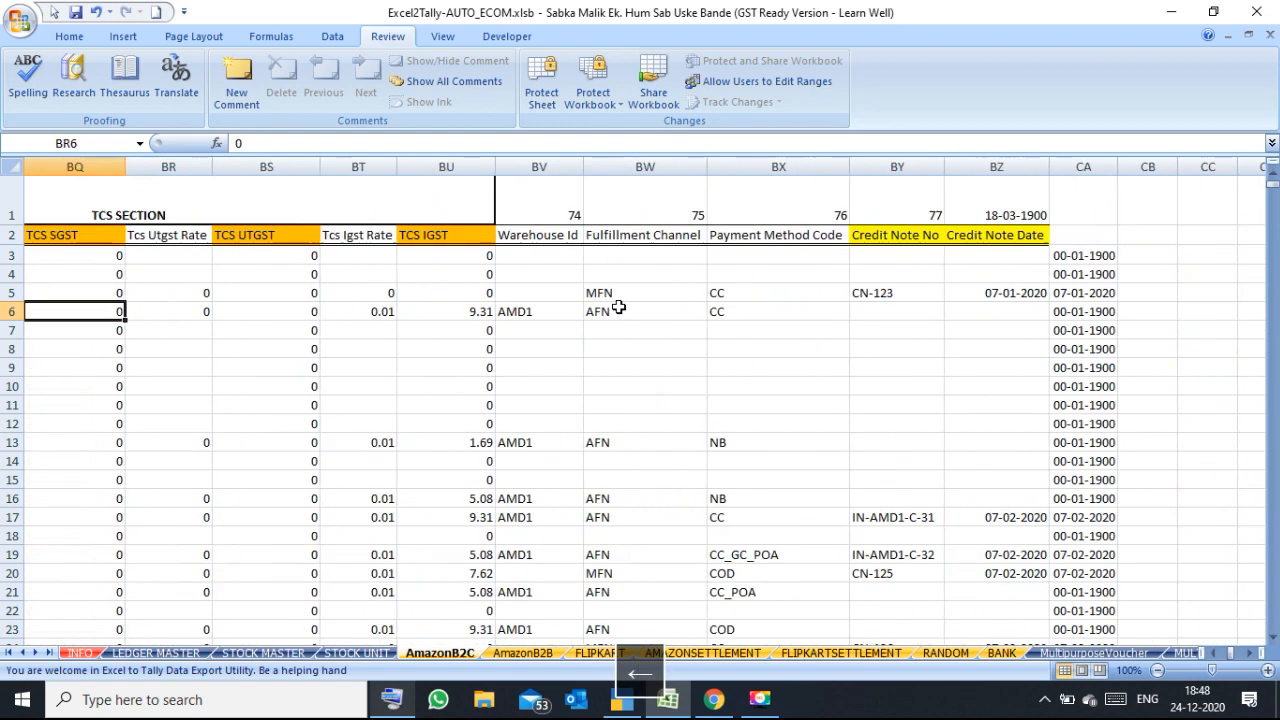
key("Left")
key("Left")
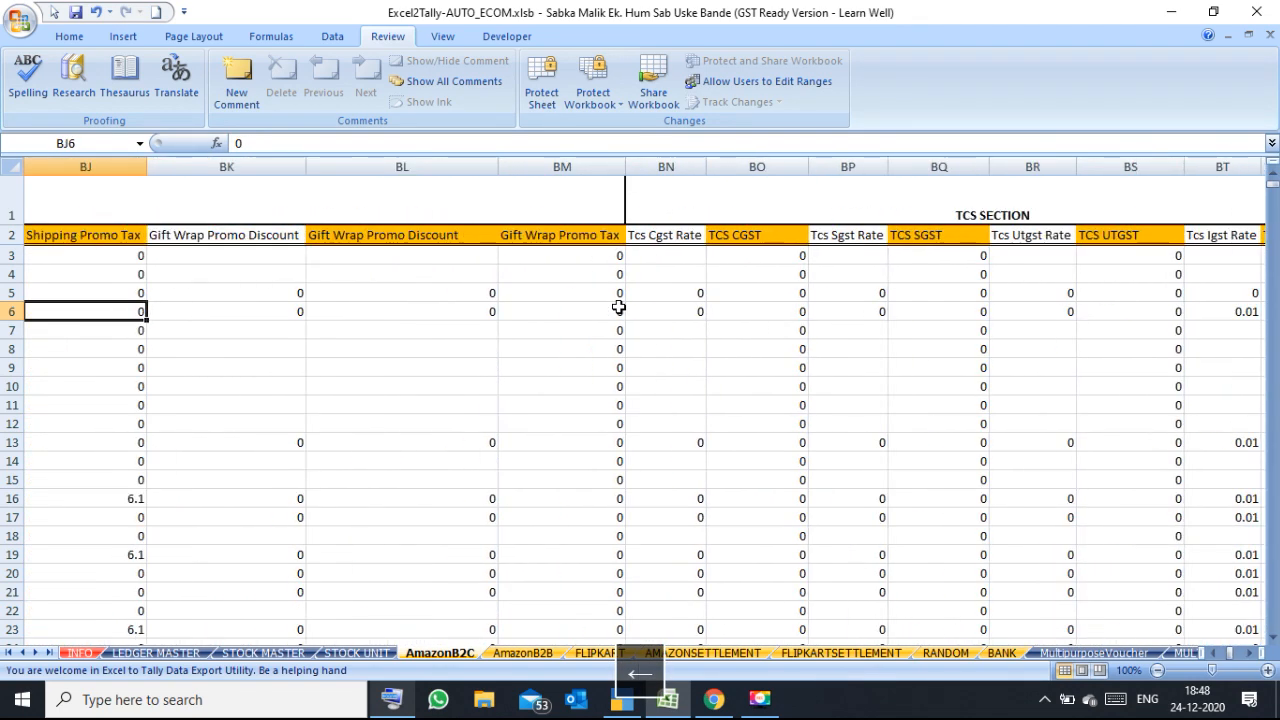
left_click(475, 236)
left_click(560, 235)
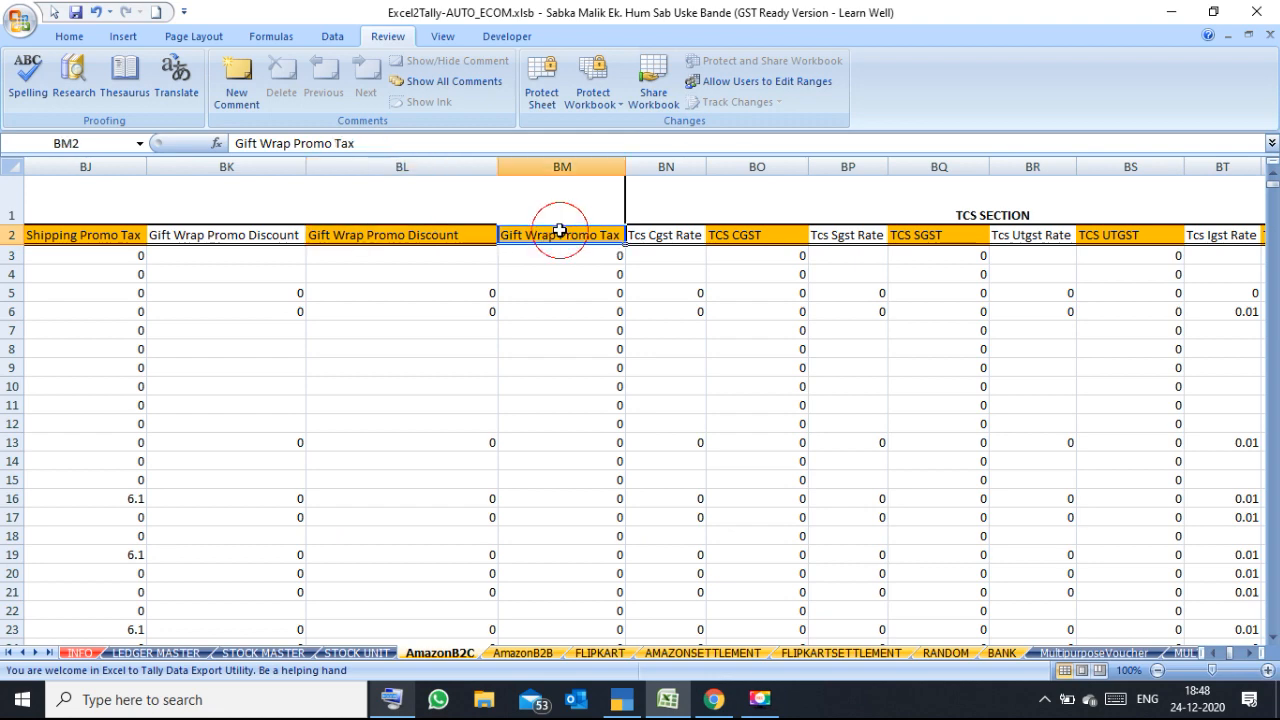
key("Left")
key("Left")
key("Left")
key("Left")
key("Left")
key("Left")
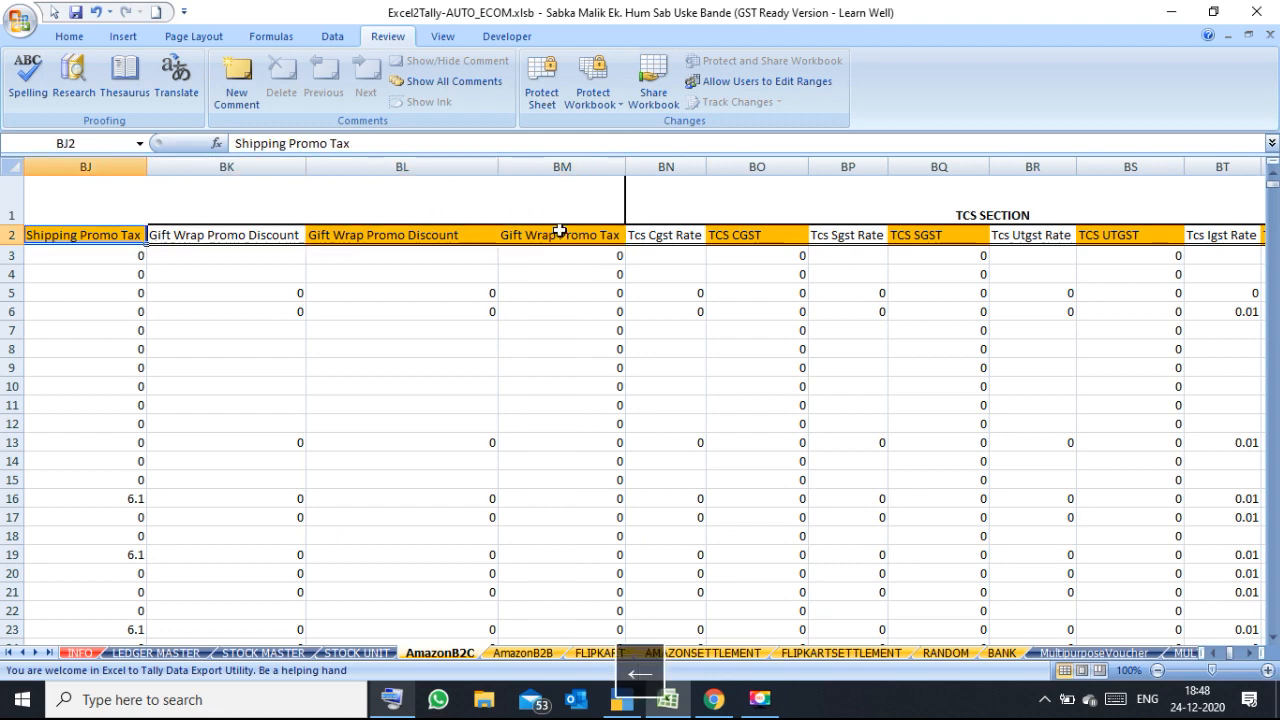
key("Left")
key("Left")
key("Left")
key("Left")
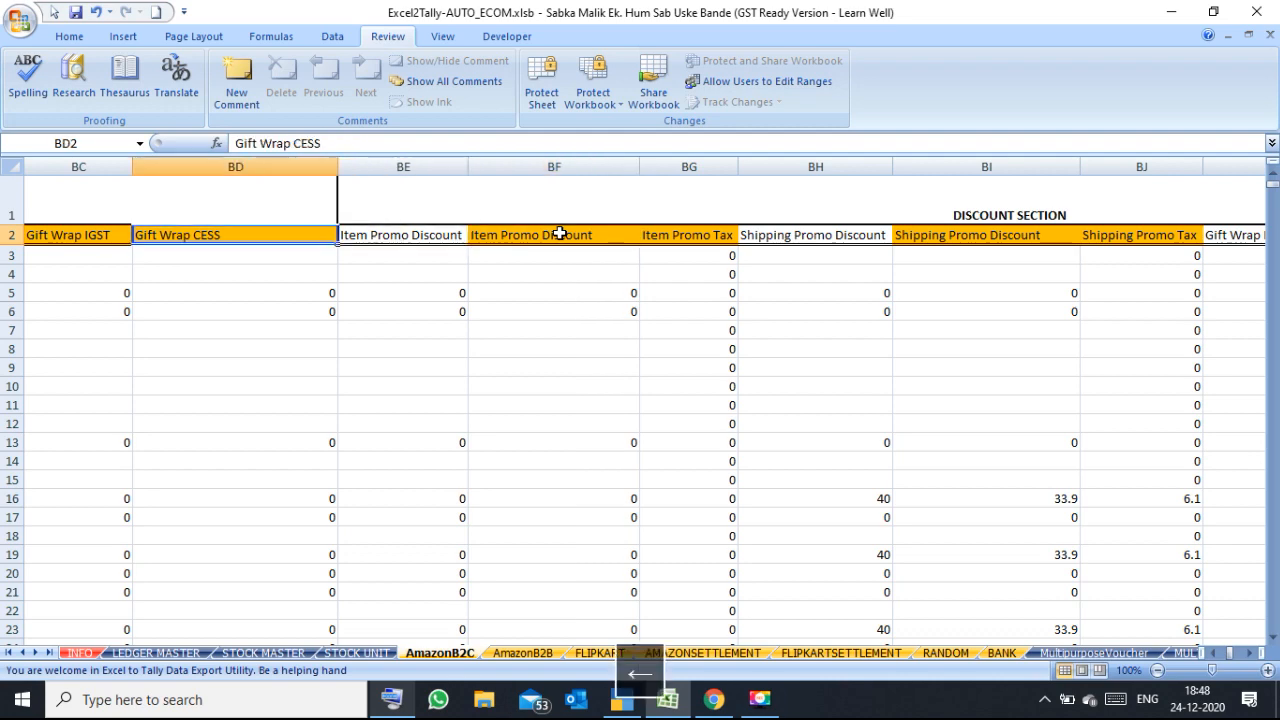
key("Left")
key("Left")
key("Left")
key("Left")
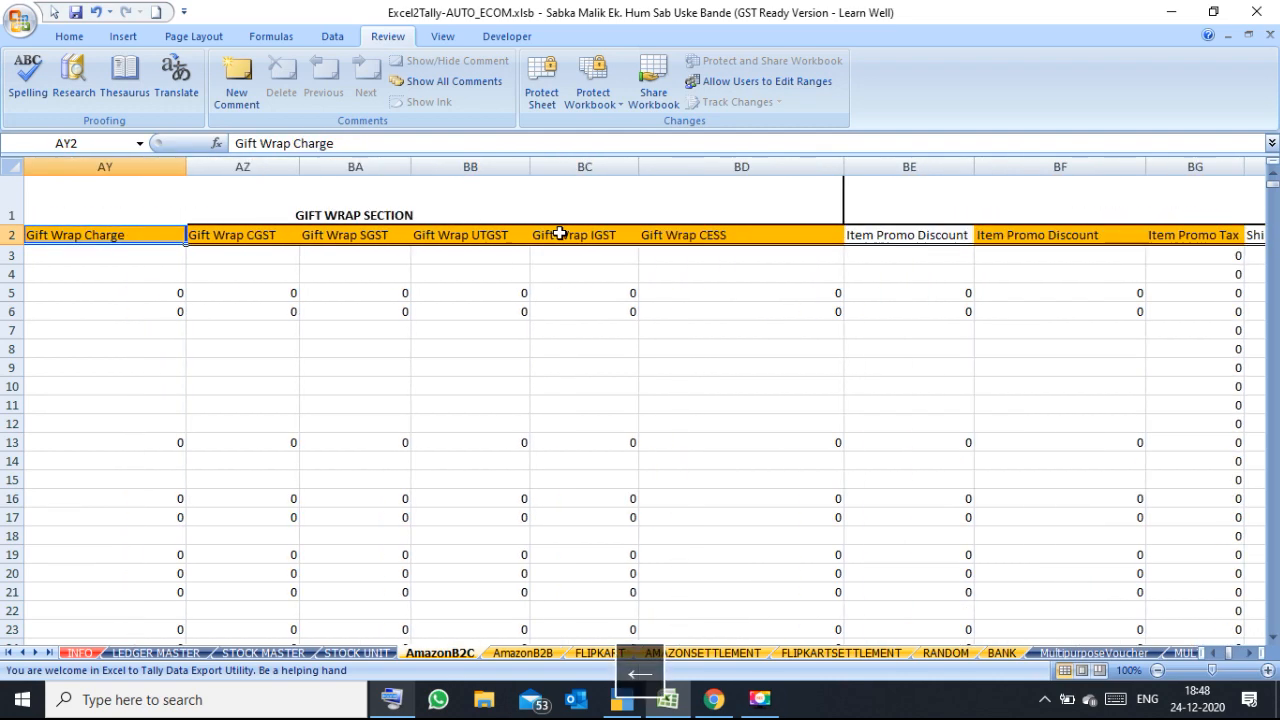
key("ctrl+Left")
key("Left")
Check the Amazon ledger name in I1 and return to the Seller Gstin column.
left_click(518, 212)
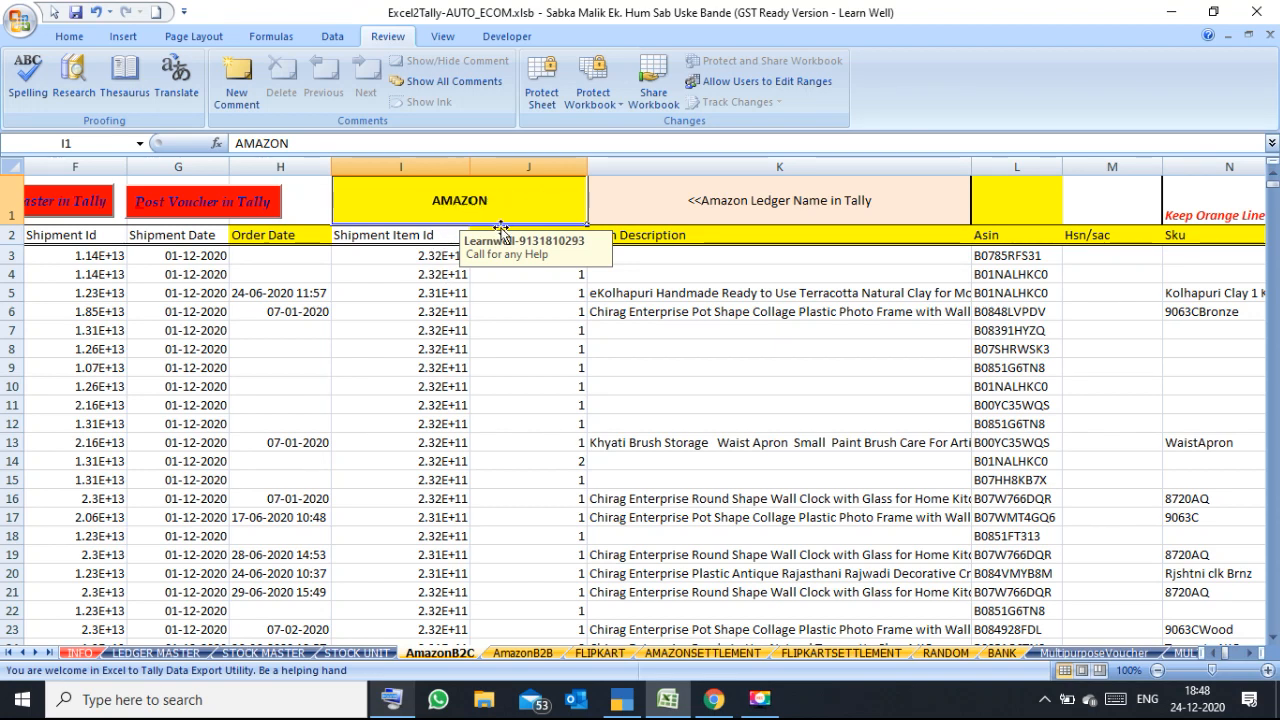
left_click(601, 336)
key("Left")
key("Left")
key("Left")
key("Left")
key("Left")
key("Left")
key("Left")
key("Left")
key("Left")
key("Left")
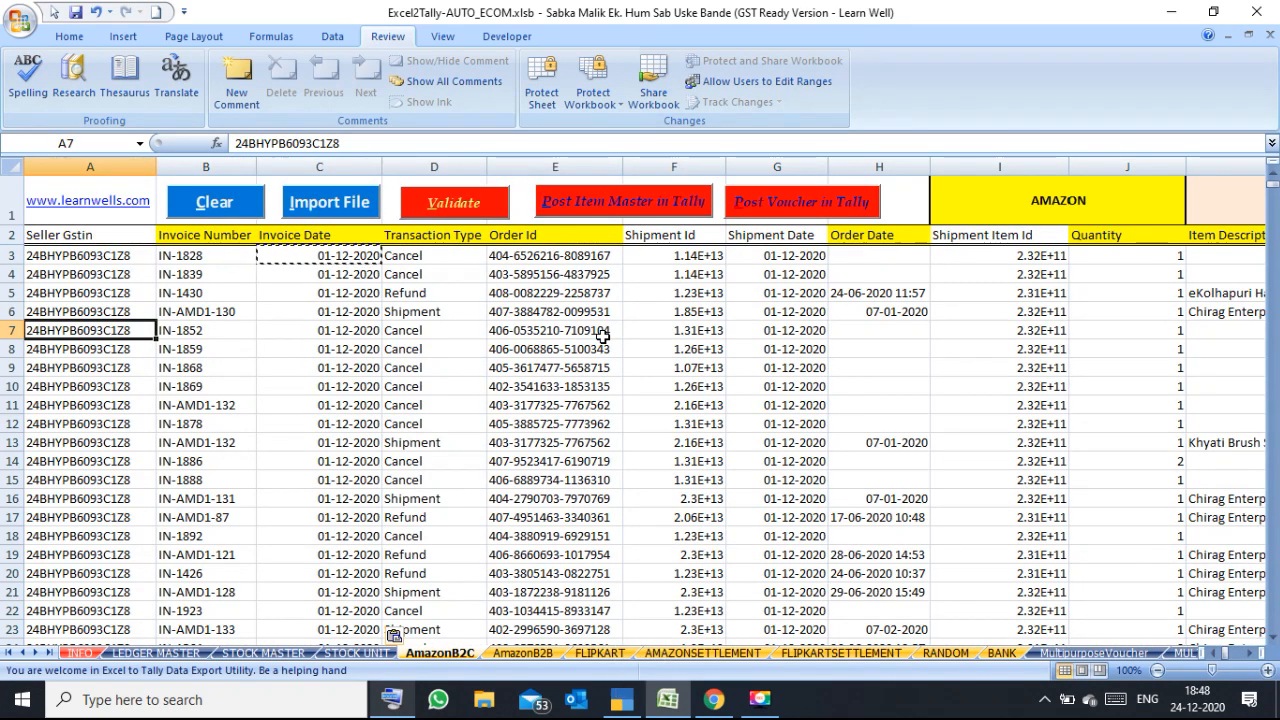
Post the AmazonB2C item masters and the vouchers into Tally.
left_click(614, 205)
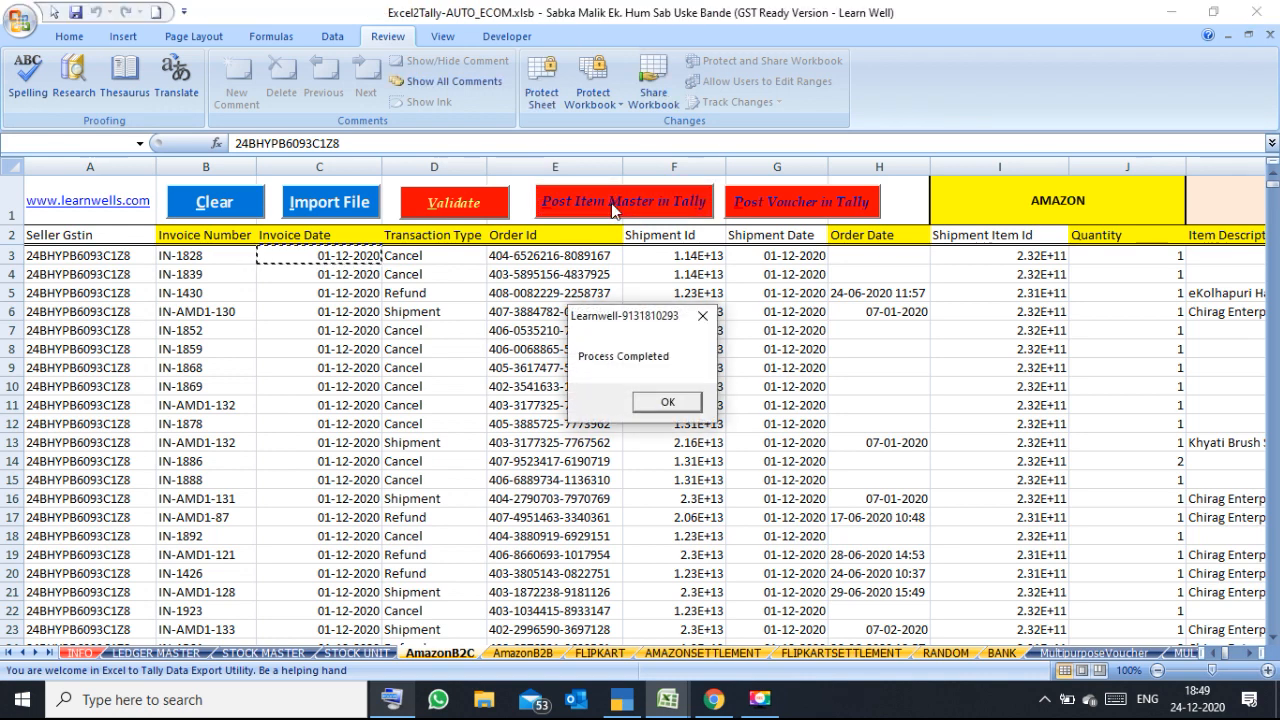
left_click(664, 402)
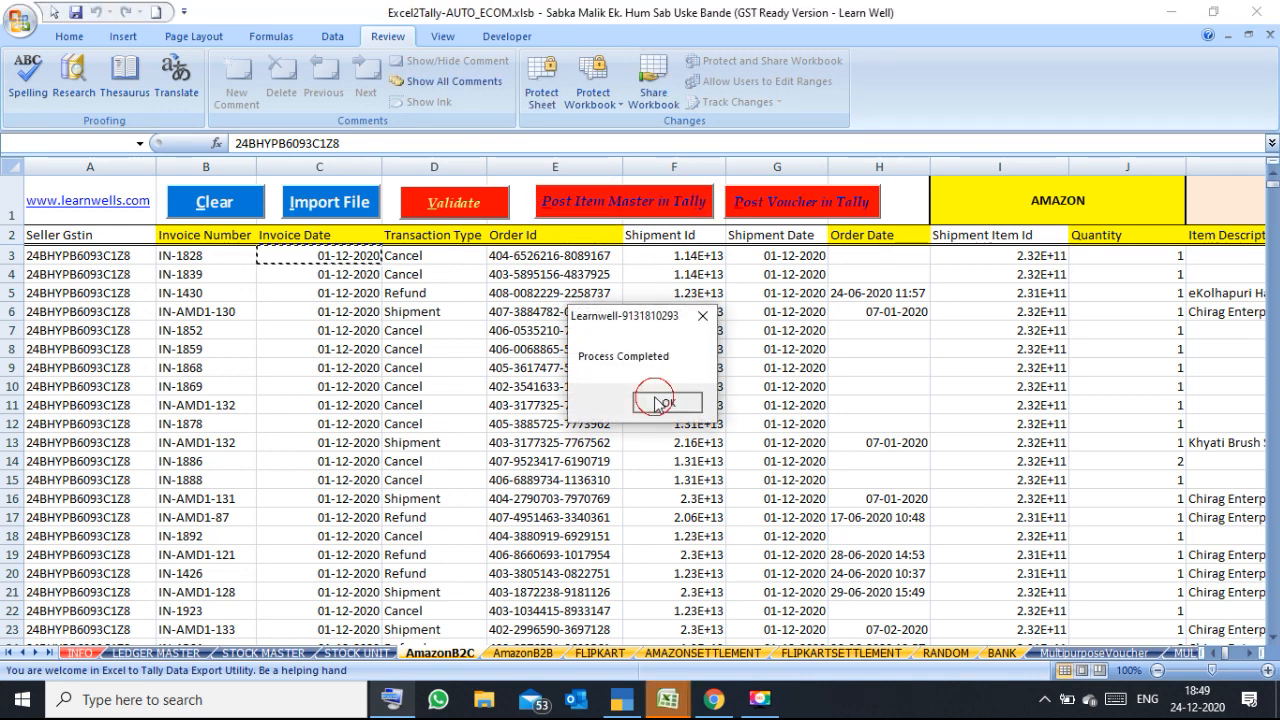
left_click(770, 330)
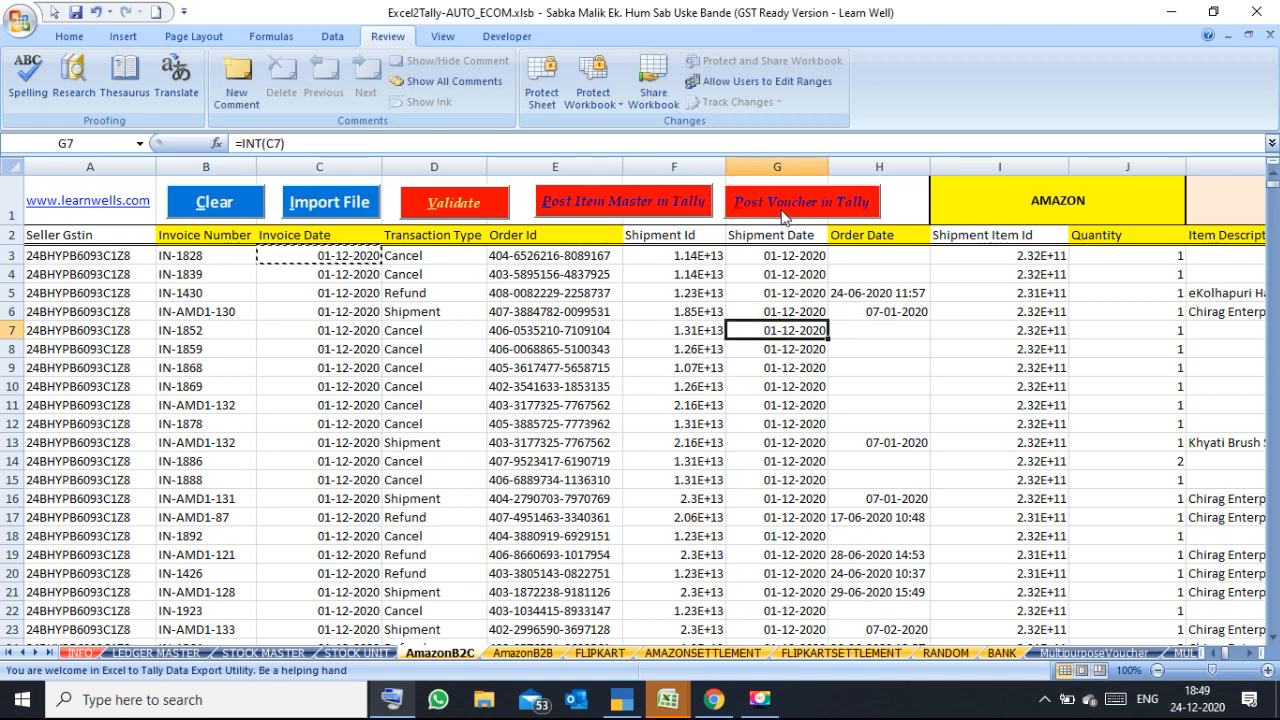
left_click(783, 210)
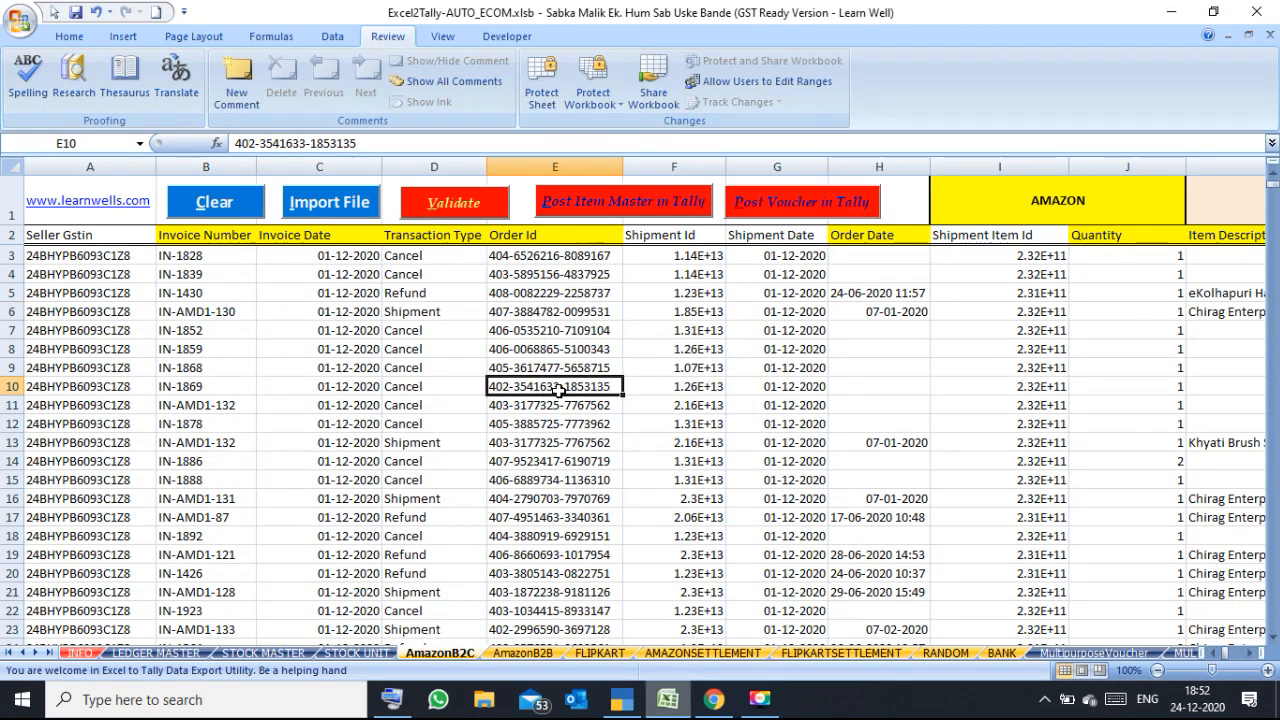
Switch to TallyPrime, open the Day Book for 1-Dec-20 and look over the credit note and sales entries.
left_click(620, 699)
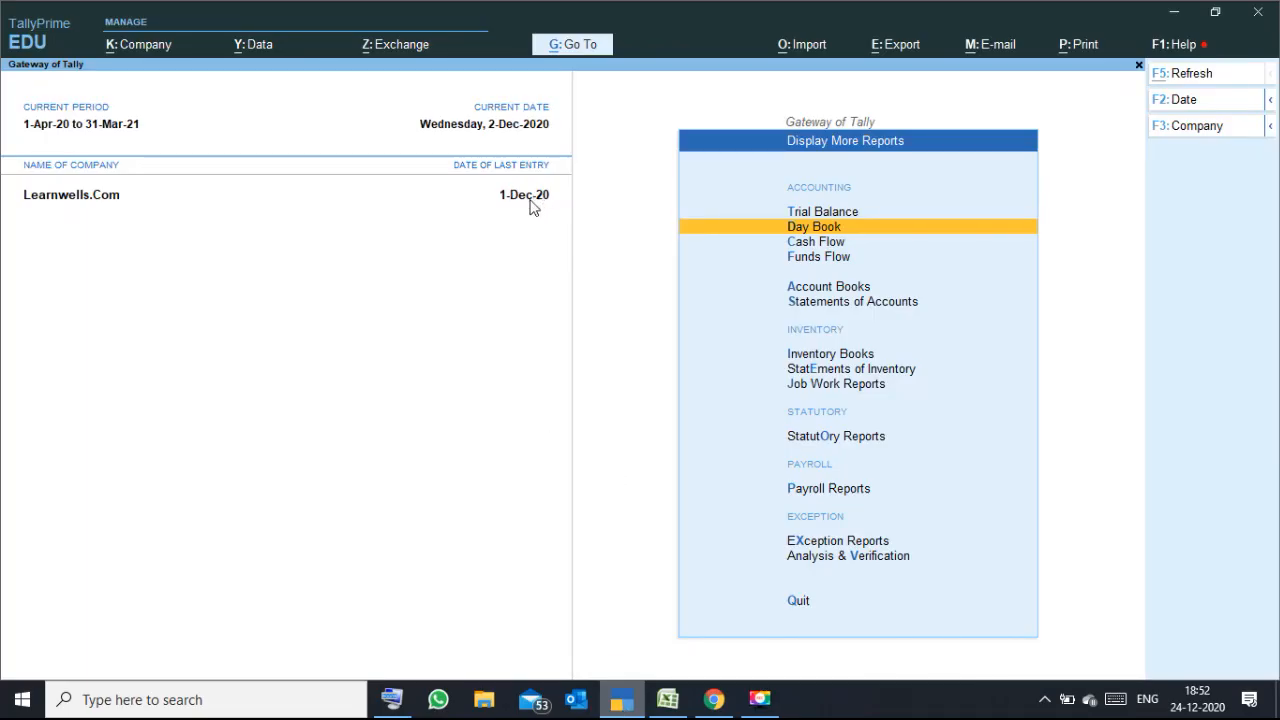
key("Return")
left_click(1192, 104)
key("Return")
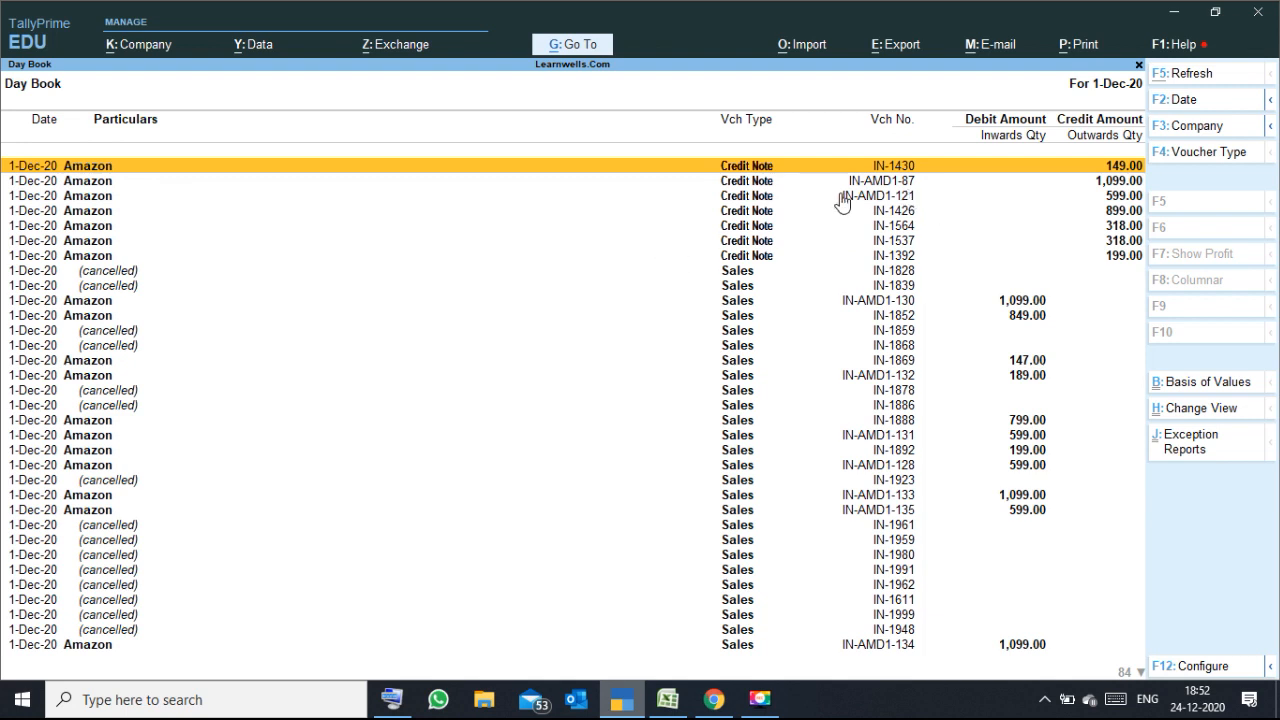
left_click(757, 272)
left_click(739, 316)
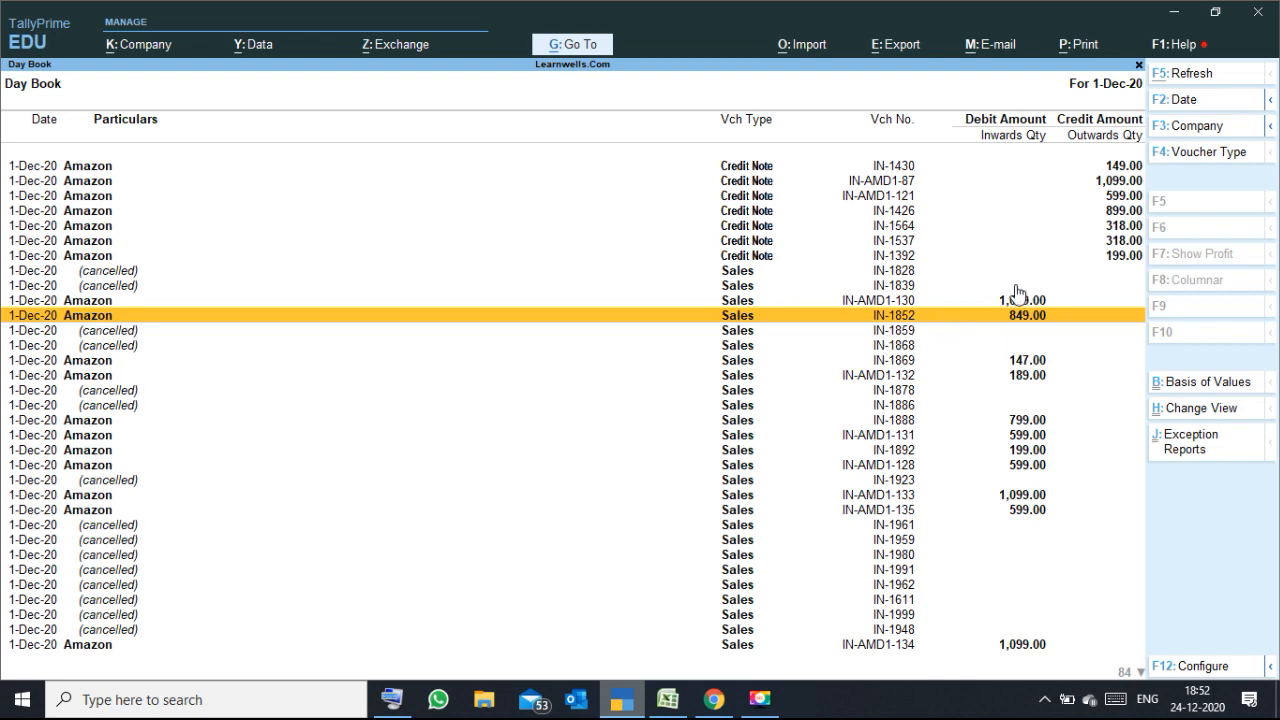
Open the 1,099.00 credit note, display its GST details to check the reason and buyer's debit note number, and close it without saving.
left_click(1123, 183)
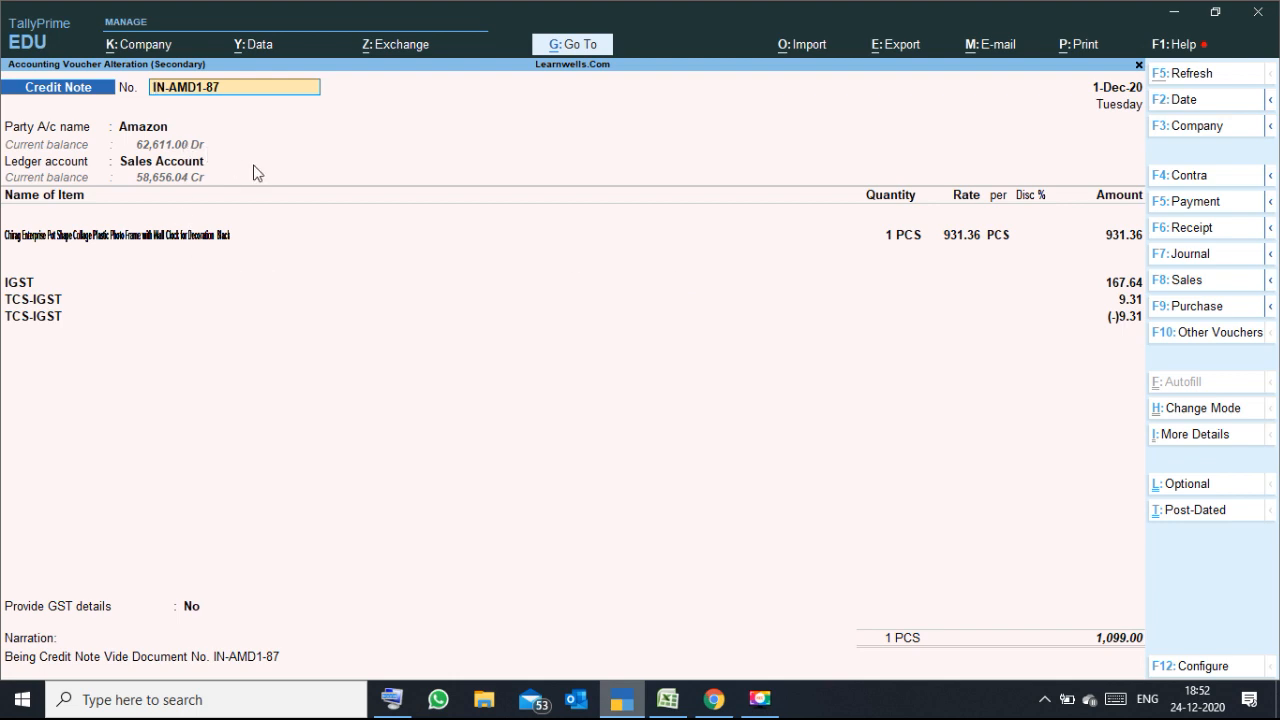
left_click(200, 610)
key("Down")
key("Return")
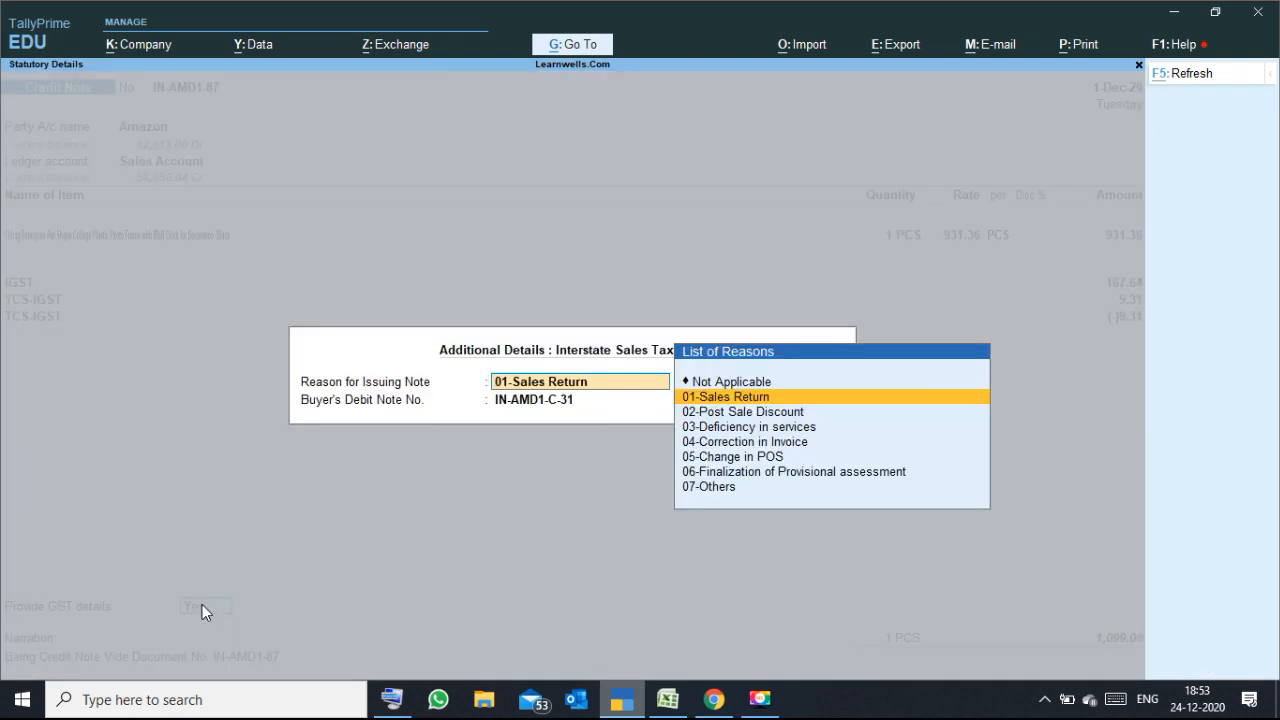
key("Return")
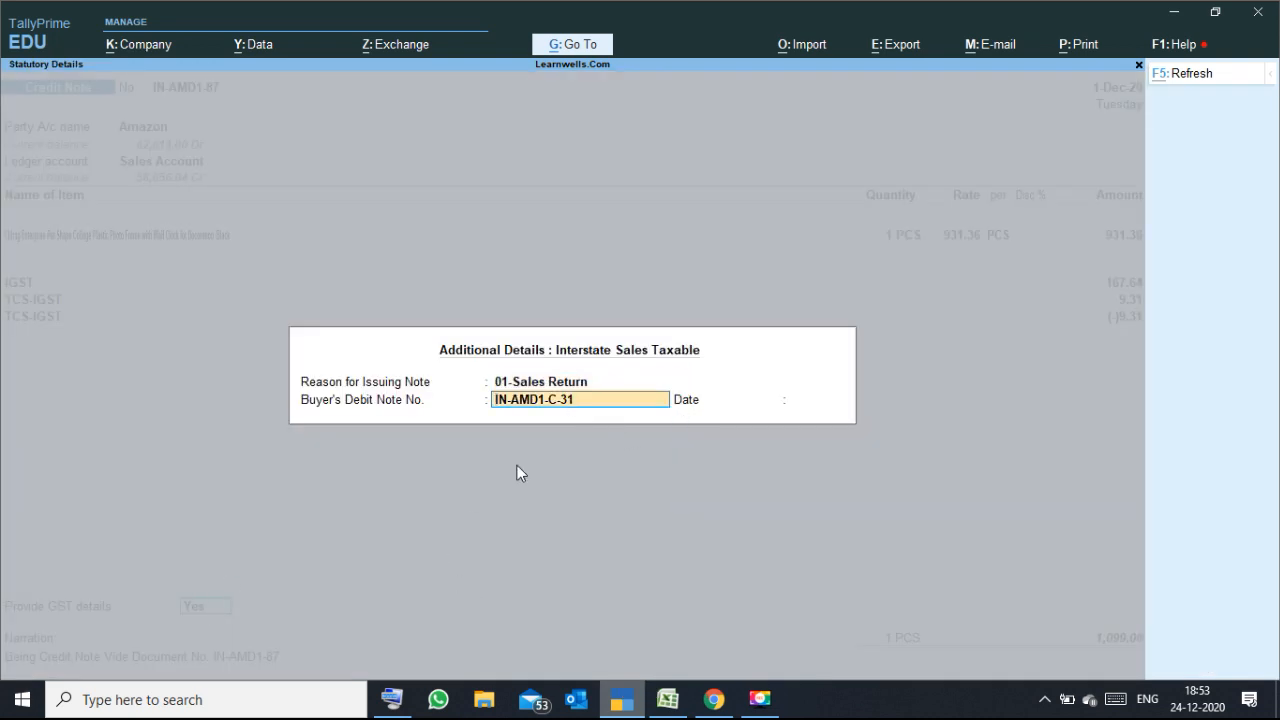
left_click(392, 699)
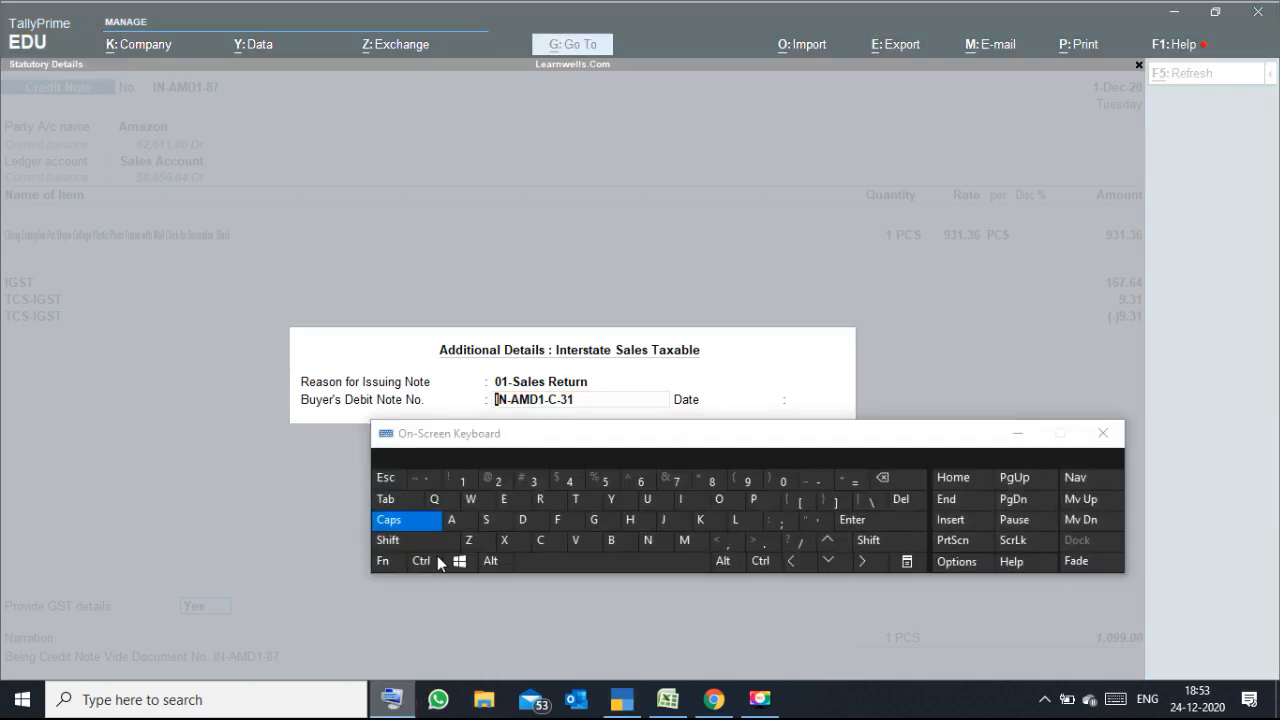
key("Escape")
Open the IN-AMD1-130 sales voucher from the Day Book to check its item and tax lines, and close it without saving.
left_click(1005, 304)
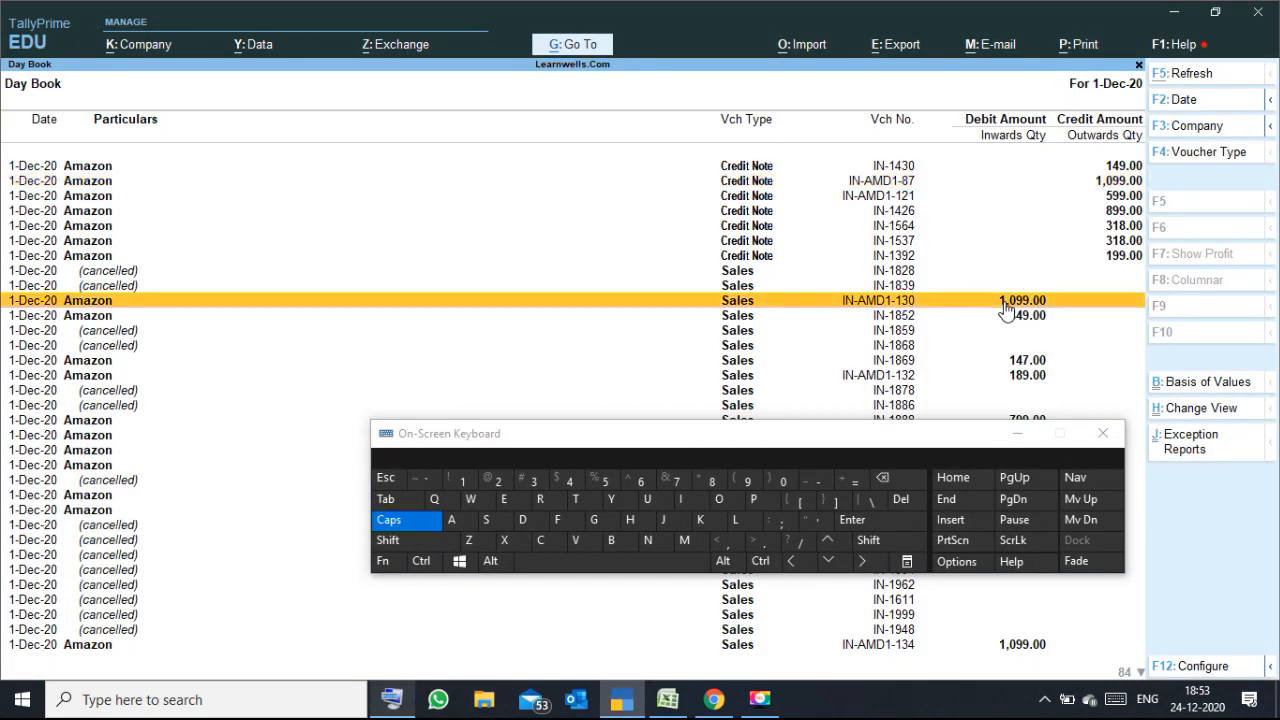
left_click(1005, 302)
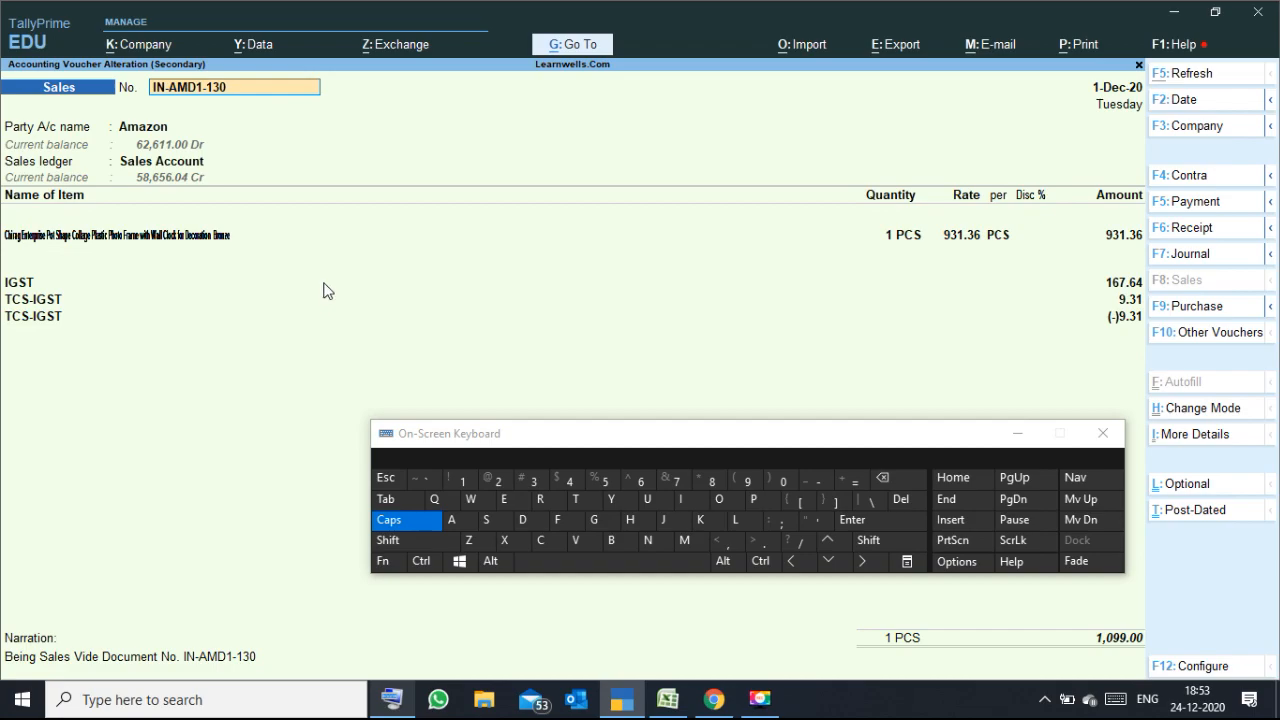
left_click(387, 478)
Switch to the Excel2Tally workbook, open the AmazonB2B sheet and check the Customer Ship To Gstid and Buyer Name columns.
left_click(674, 704)
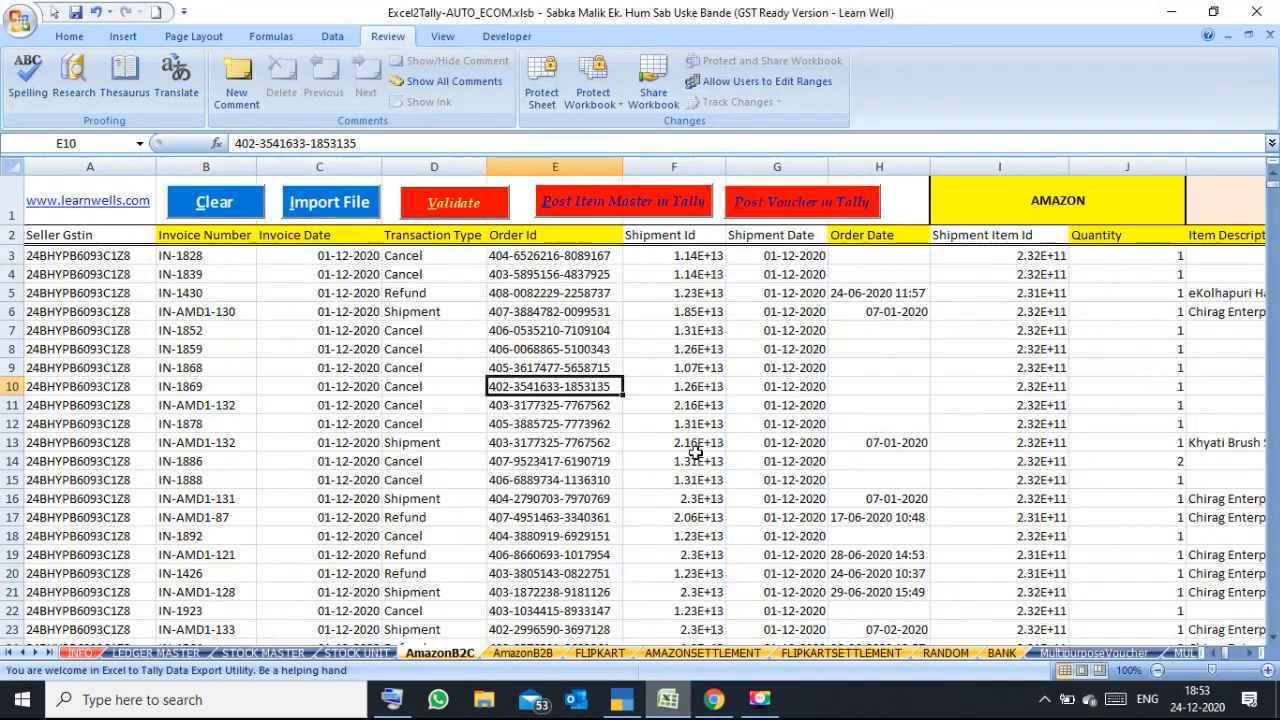
left_click(710, 419)
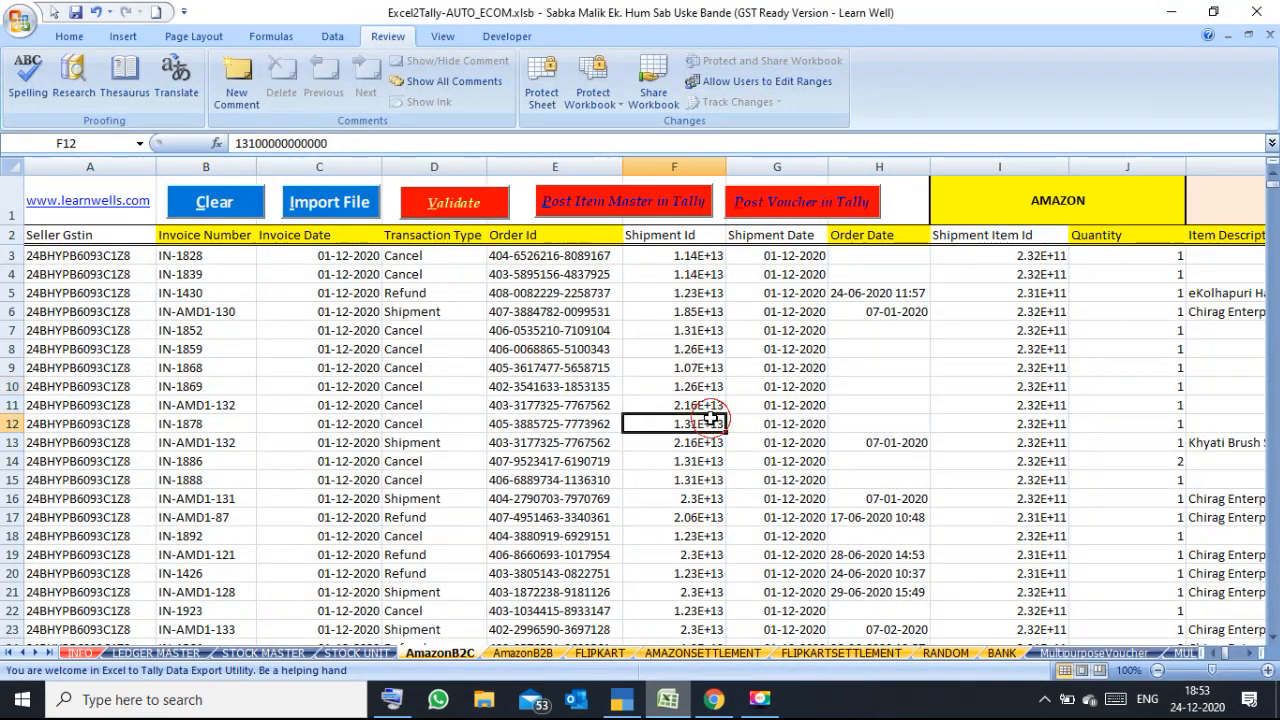
left_click(515, 658)
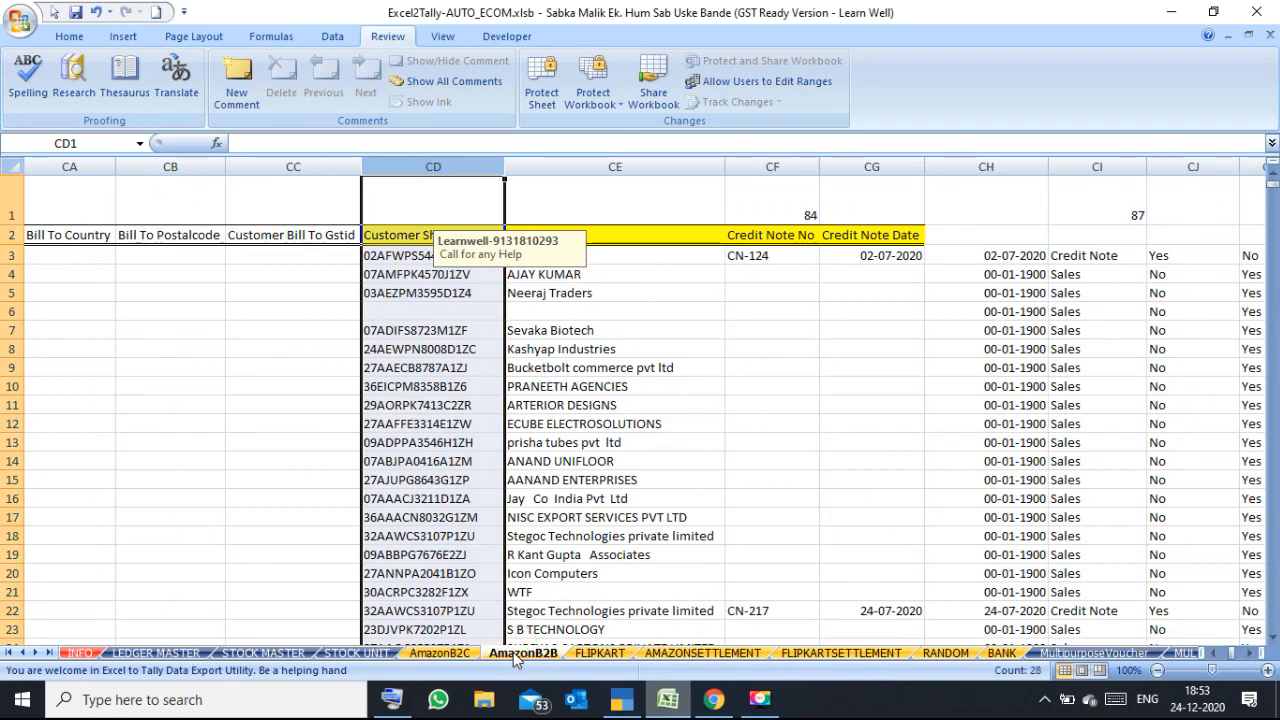
left_click(757, 371)
key("Left")
key("Left")
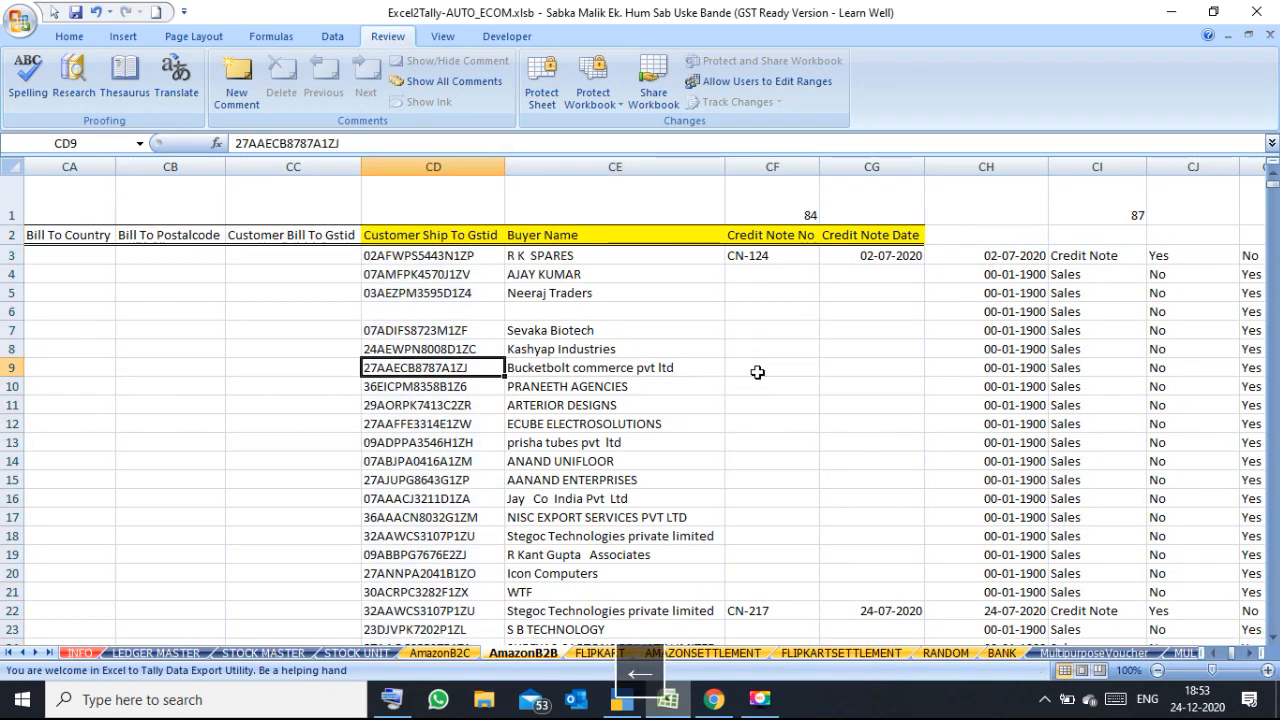
left_click_drag(453, 240, 674, 381)
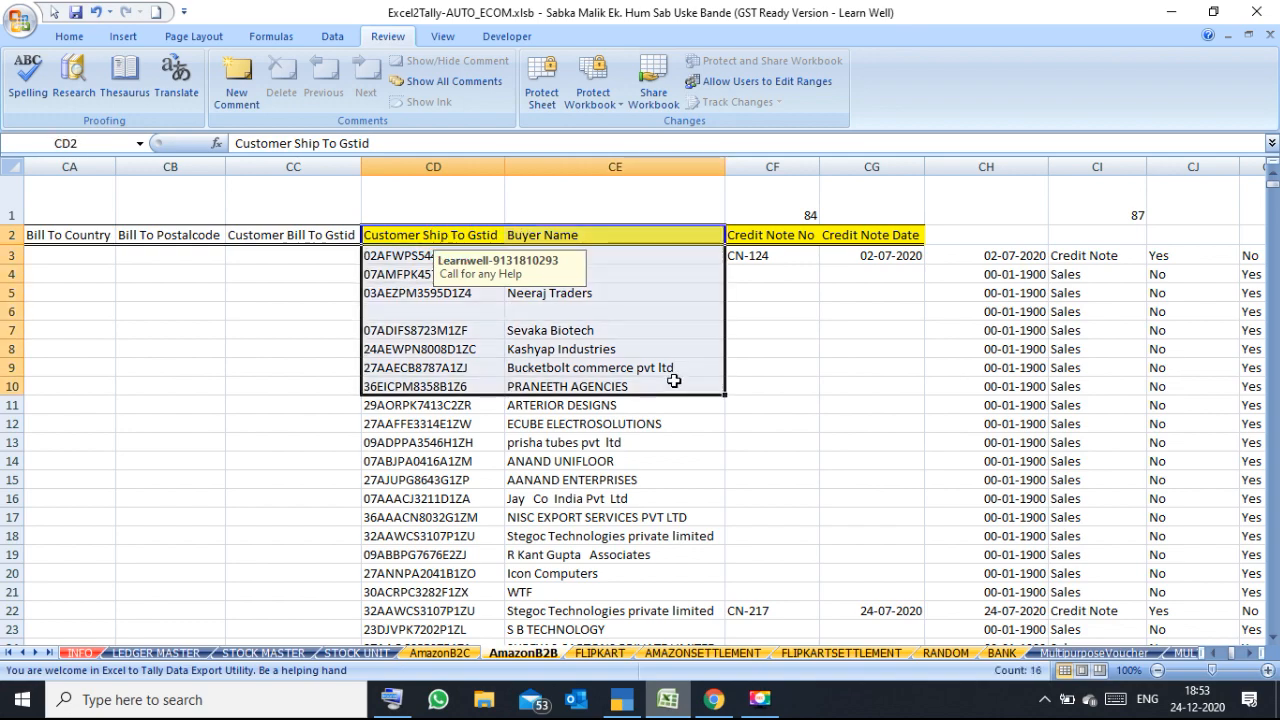
Clear the old data from the AmazonB2B sheet and import MTR_B2B-JULY-2020.csv into it.
key("Left")
key("Left")
key("Left")
key("Left")
key("Left")
key("Left")
key("Left")
key("Left")
key("Left")
key("Left")
key("Left")
key("Left")
key("Left")
key("Left")
key("Left")
key("Left")
key("Left")
key("Left")
key("Left")
key("Left")
key("Left")
key("Left")
key("Left")
key("Left")
key("Left")
key("Left")
key("Left")
key("Left")
key("Left")
key("Left")
key("Left")
key("Left")
key("Left")
key("Left")
key("Left")
key("Left")
key("Left")
key("Left")
key("Left")
key("Left")
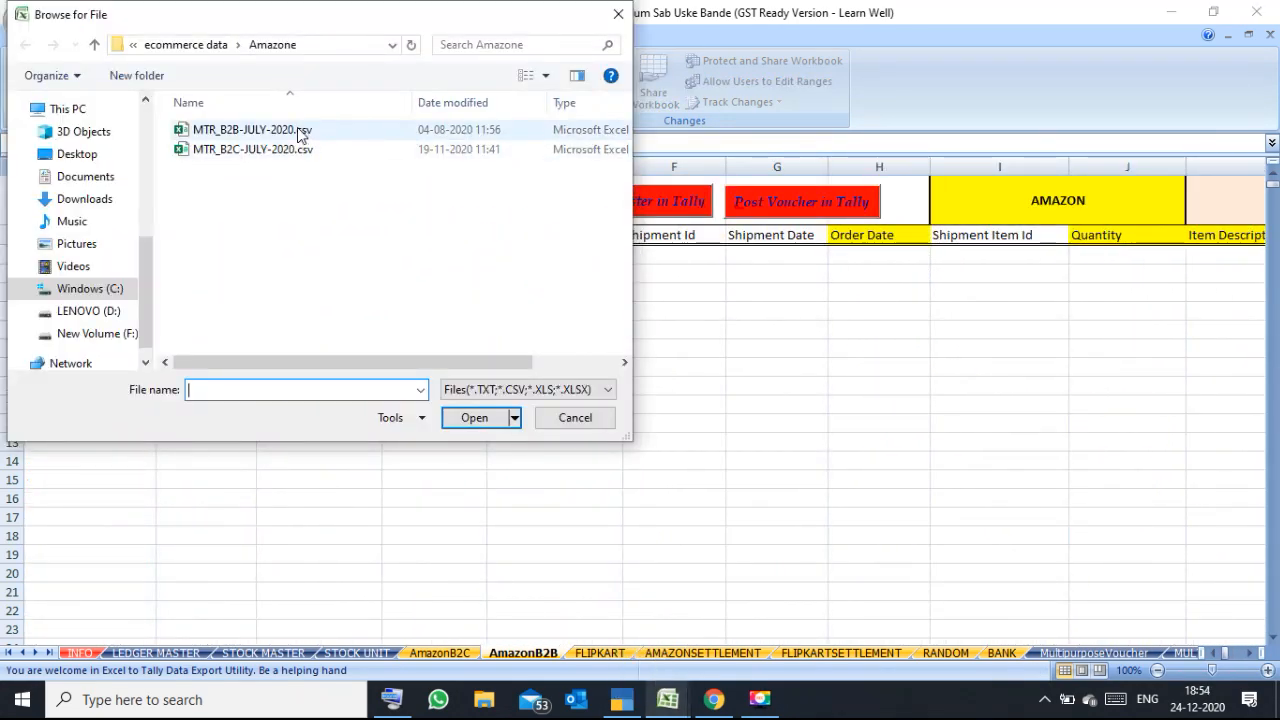
left_click(301, 134)
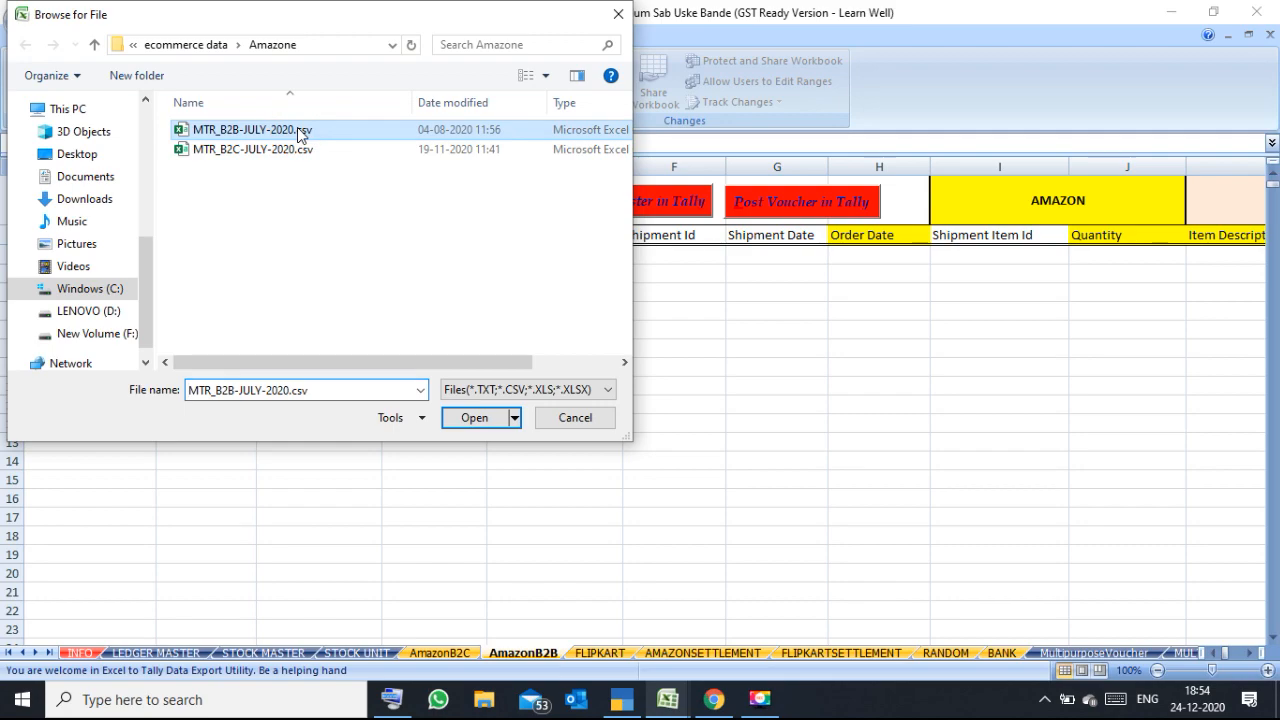
left_click(498, 420)
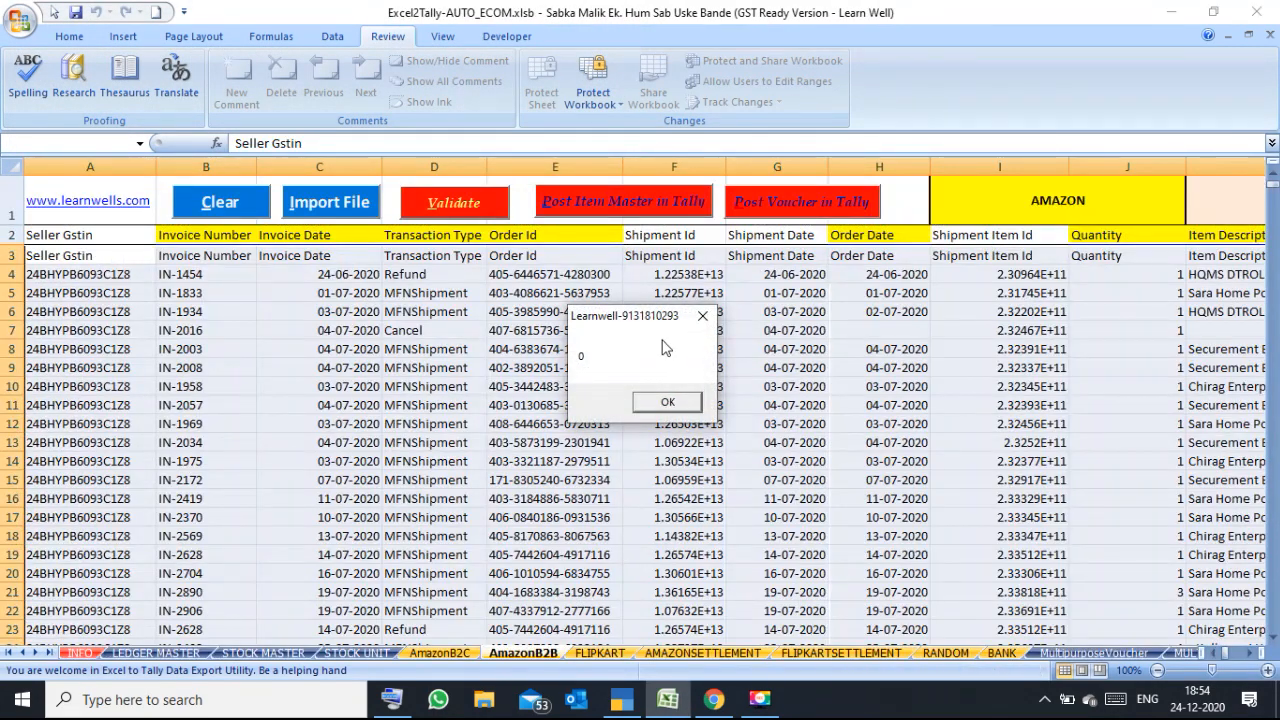
left_click(667, 401)
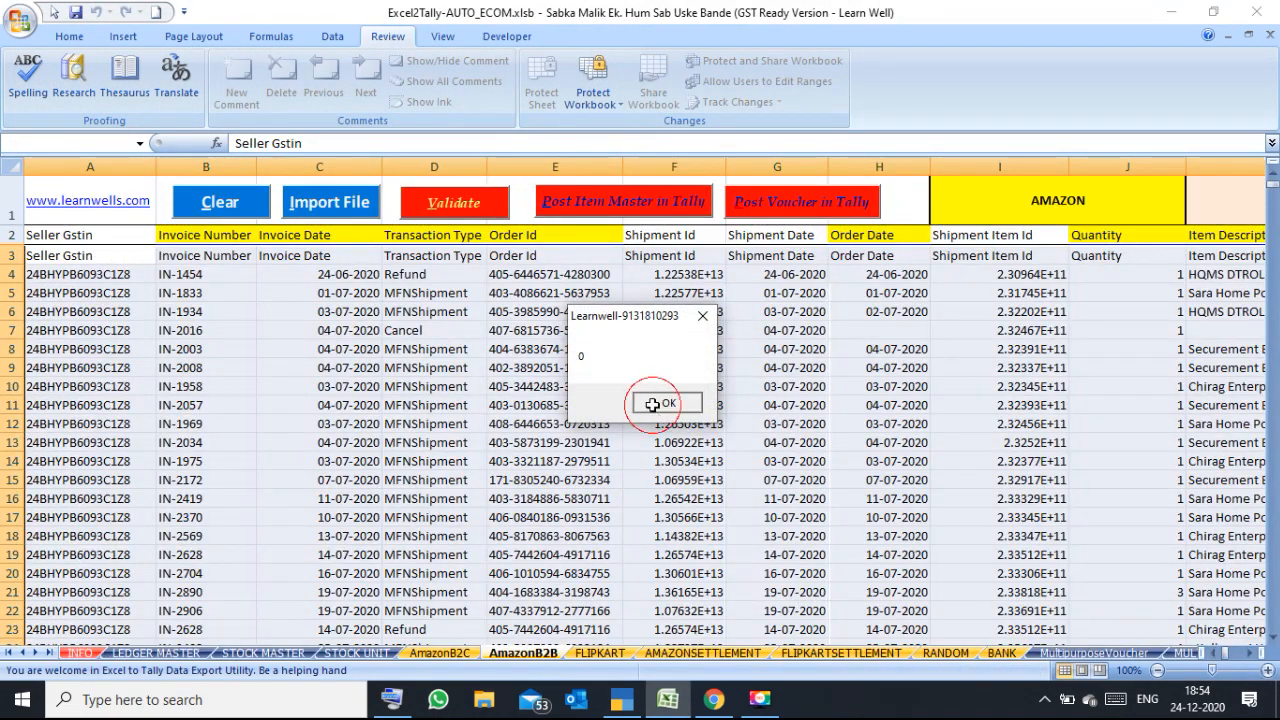
Validate the imported AmazonB2B data and post its item masters into Tally.
left_click(466, 203)
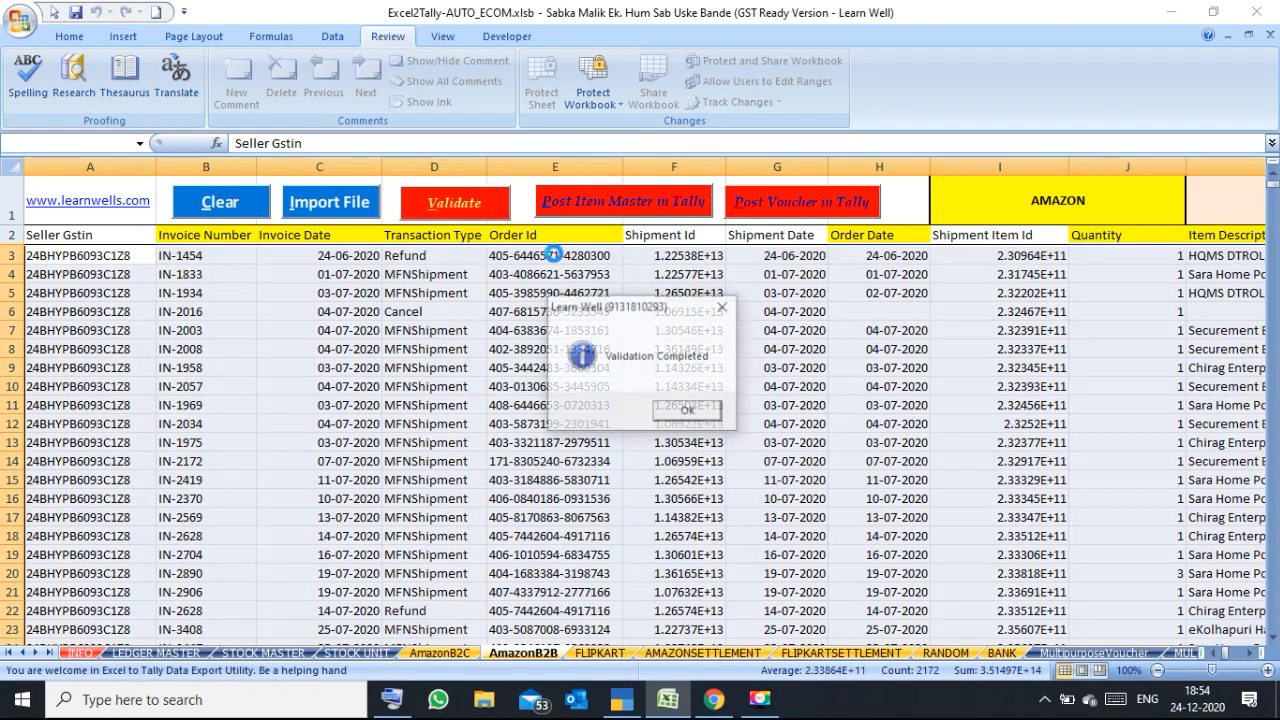
left_click(684, 410)
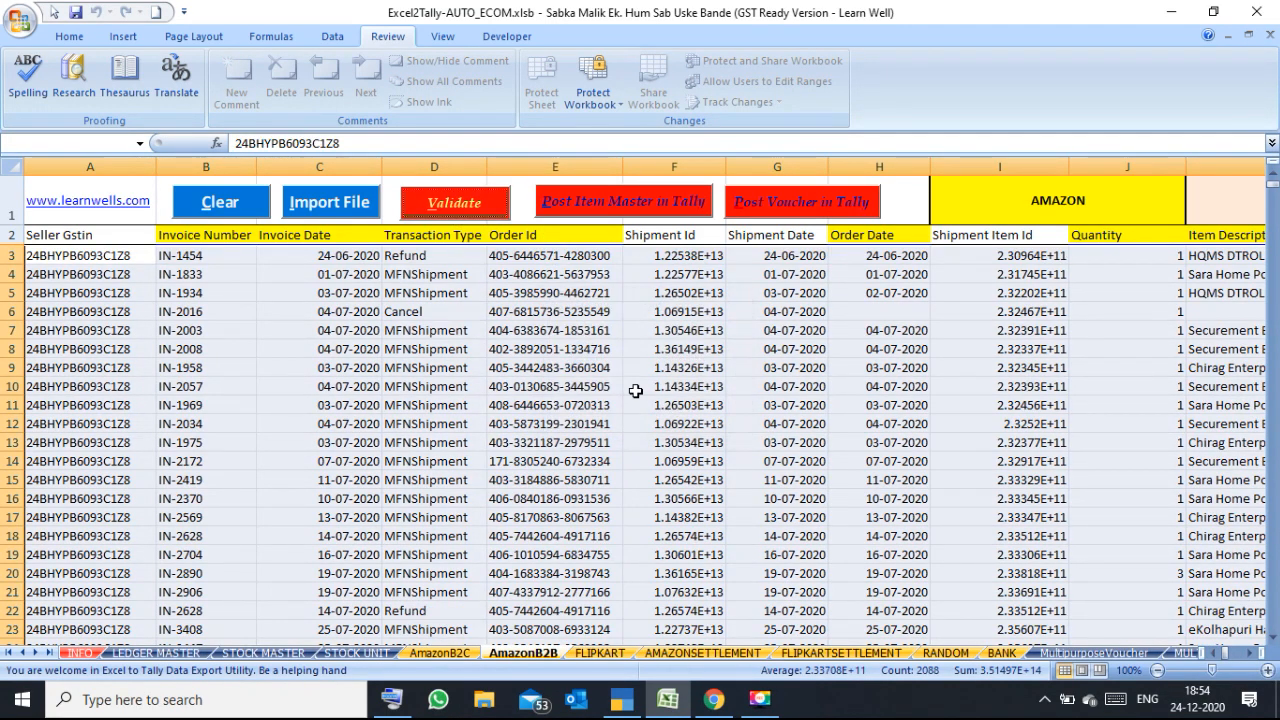
left_click(608, 386)
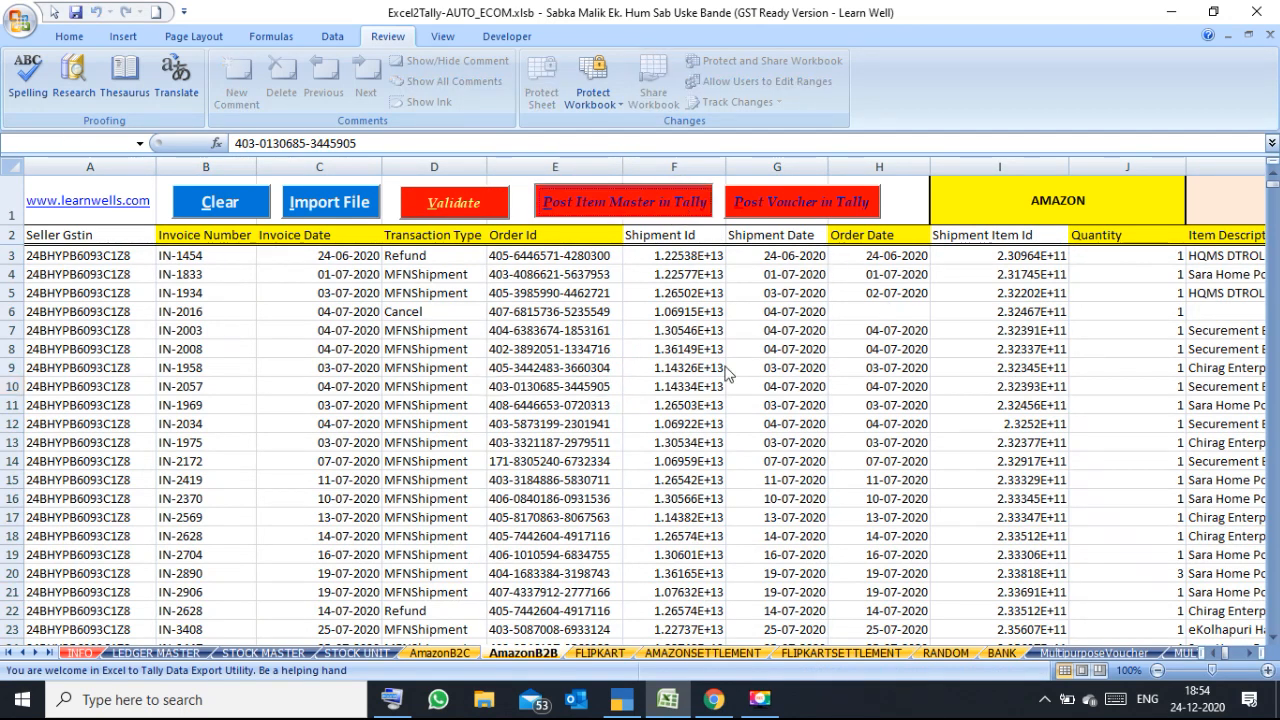
left_click(668, 403)
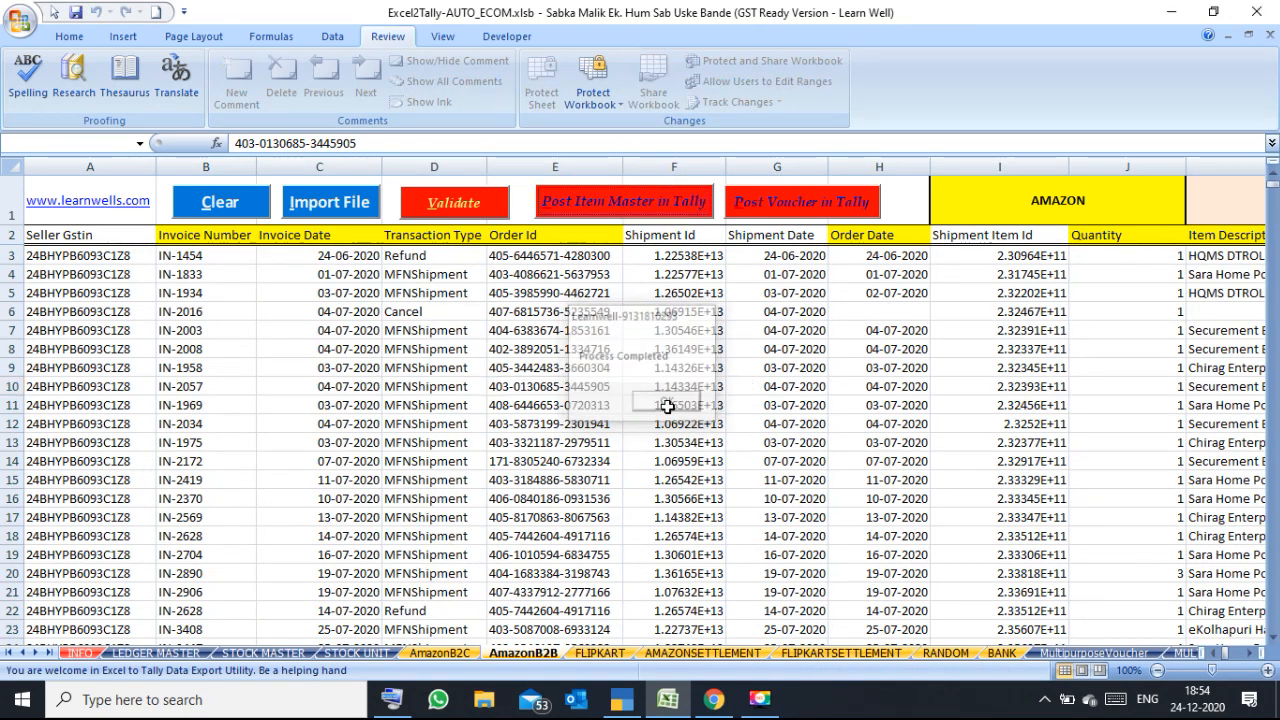
Set the invoice date of the first AmazonB2B row, IN-1454, to 01-12-2020.
left_click(320, 330)
left_click(335, 258)
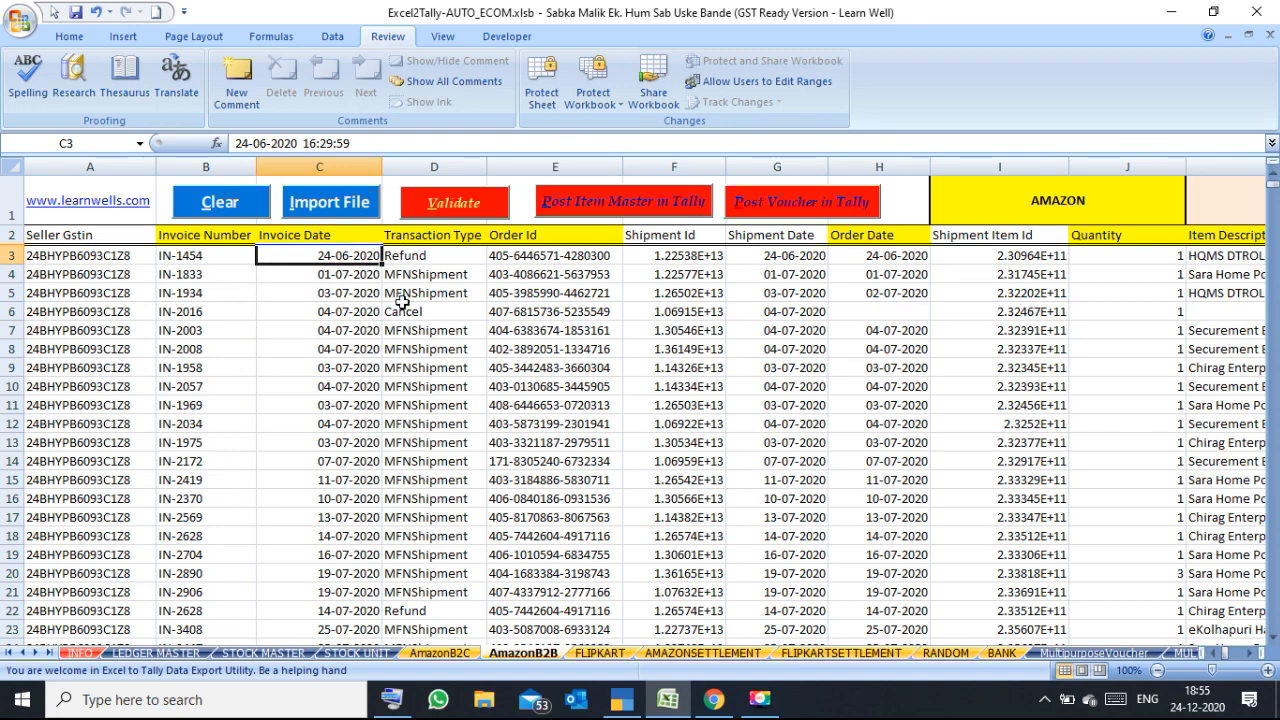
type("02-12-2020")
key("Return")
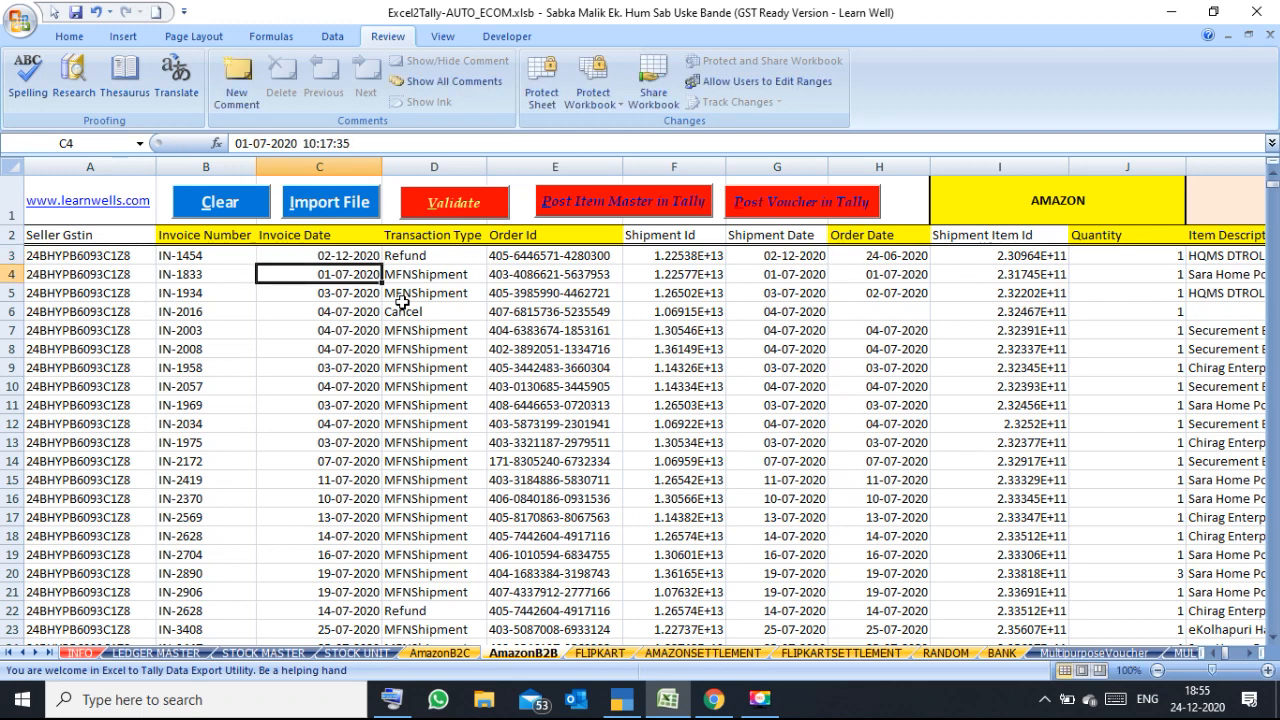
left_click(365, 255)
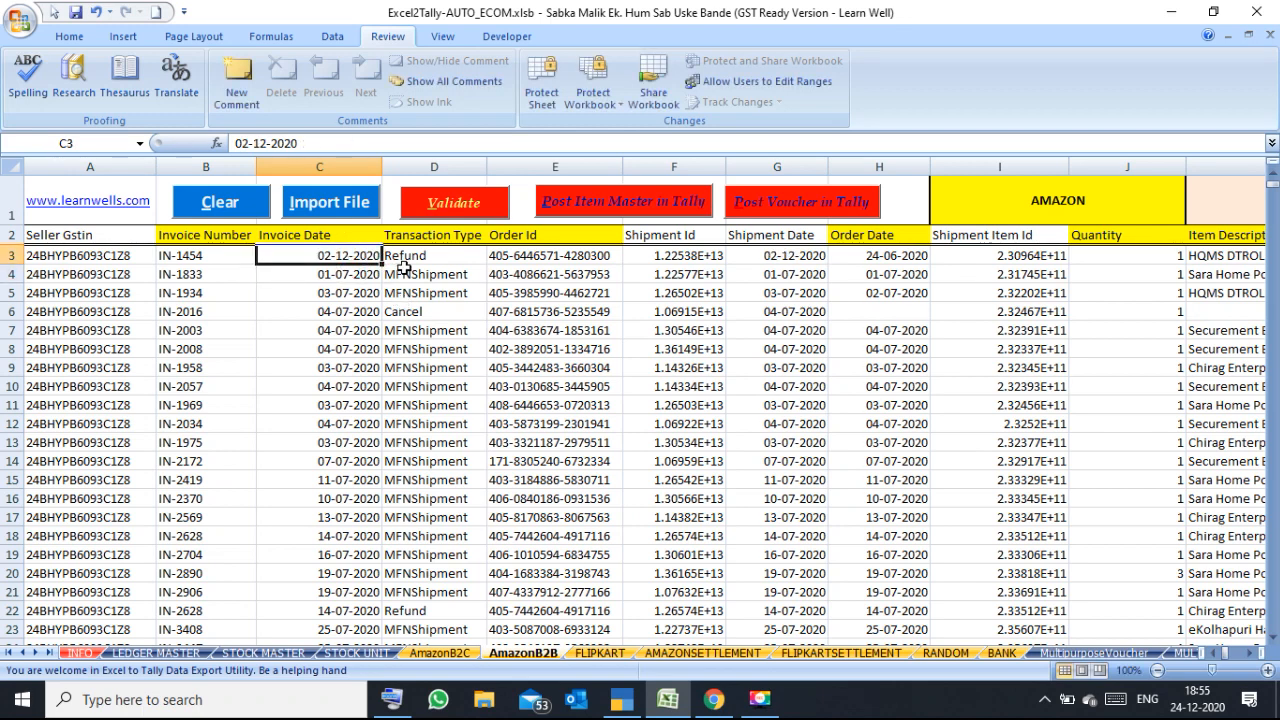
left_click(250, 143)
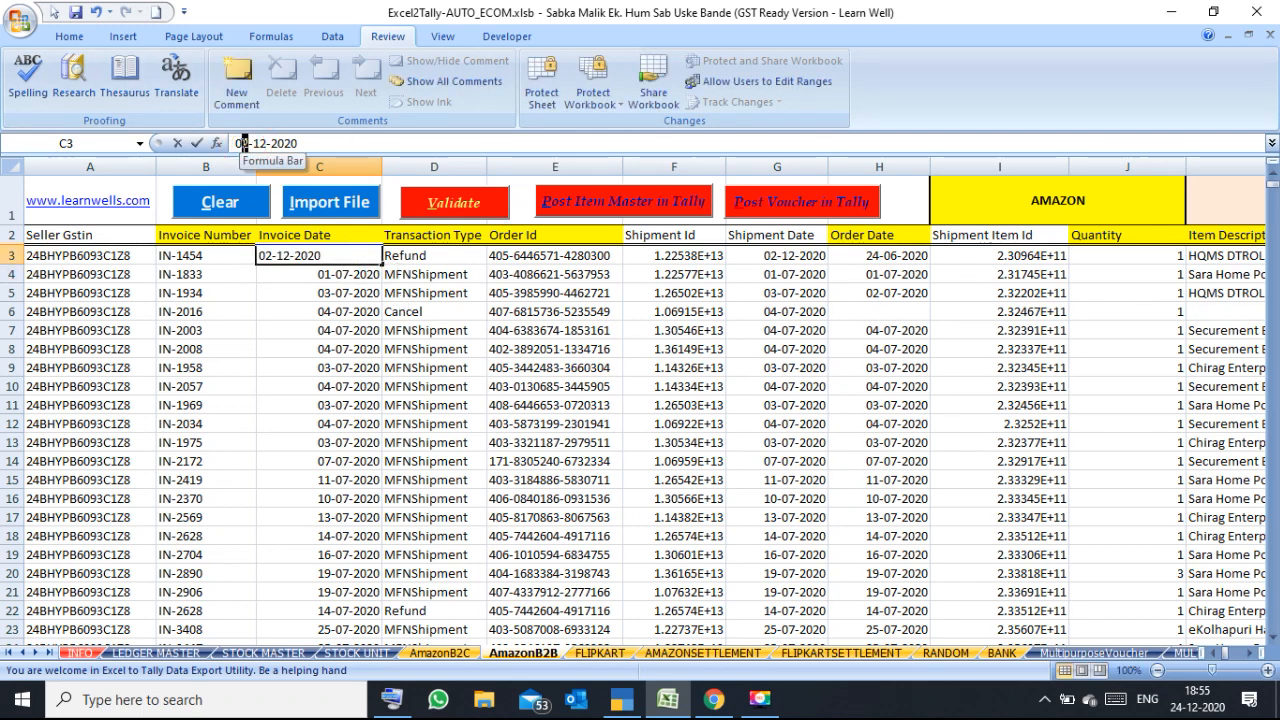
key("BackSpace")
type("1")
left_click(425, 362)
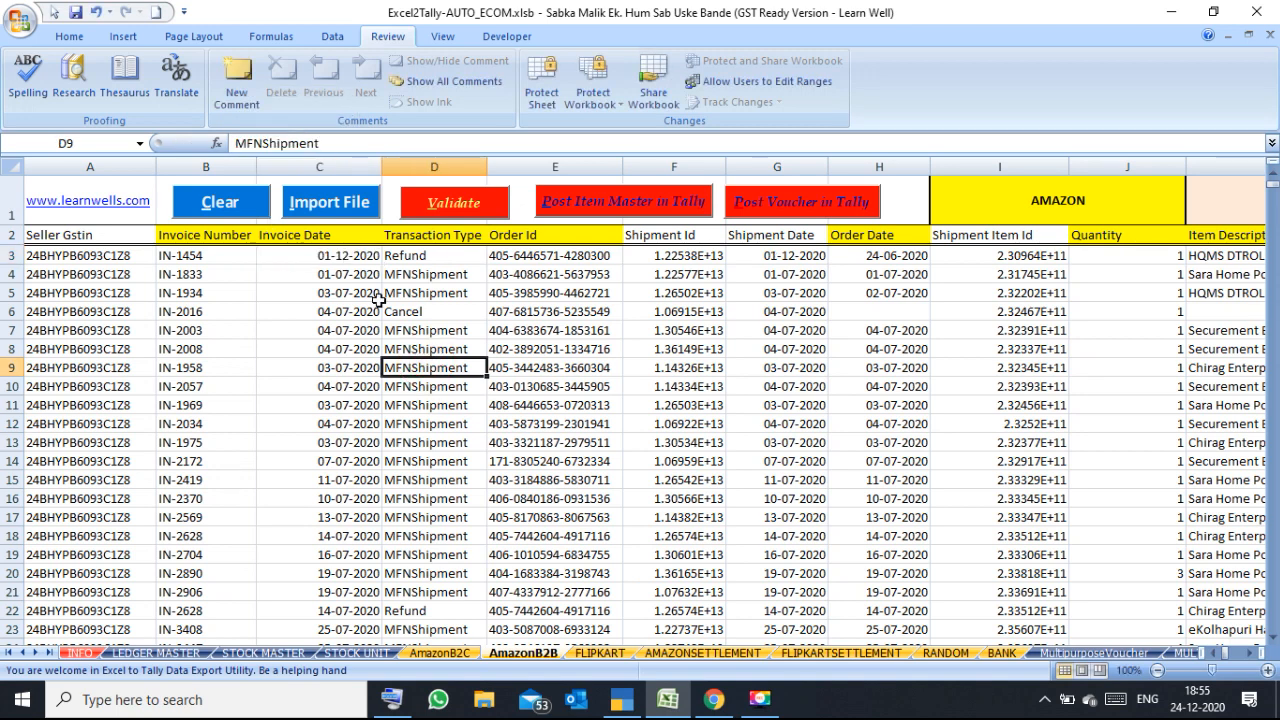
Fill the first row's date down the whole Invoice Date column as copied cells instead of a series.
left_click(372, 257)
double_click(380, 263)
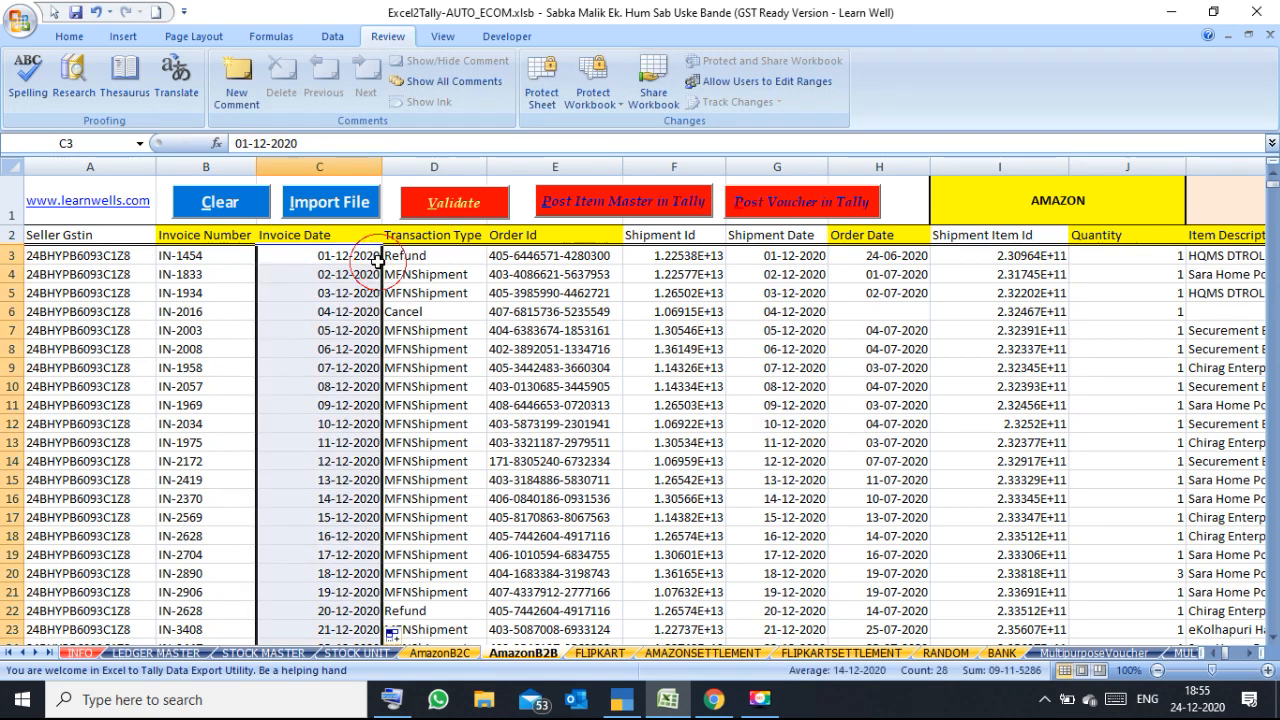
left_click(395, 633)
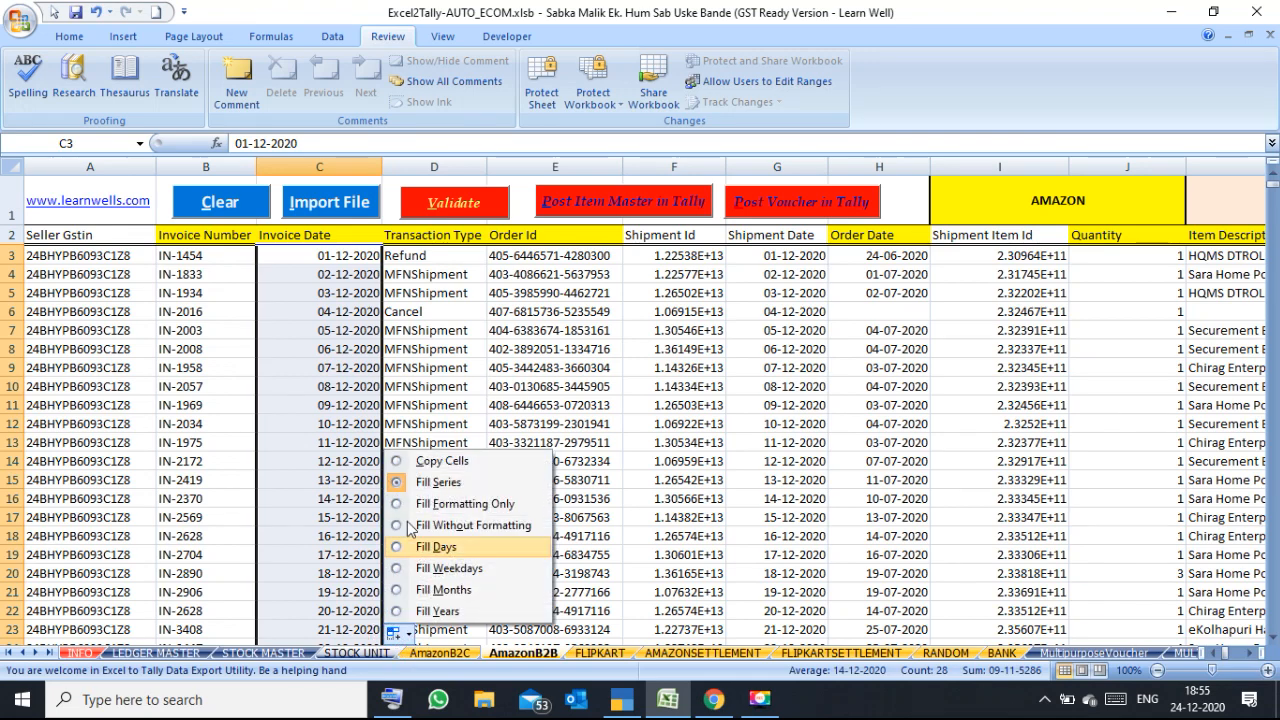
left_click(426, 462)
left_click(578, 257)
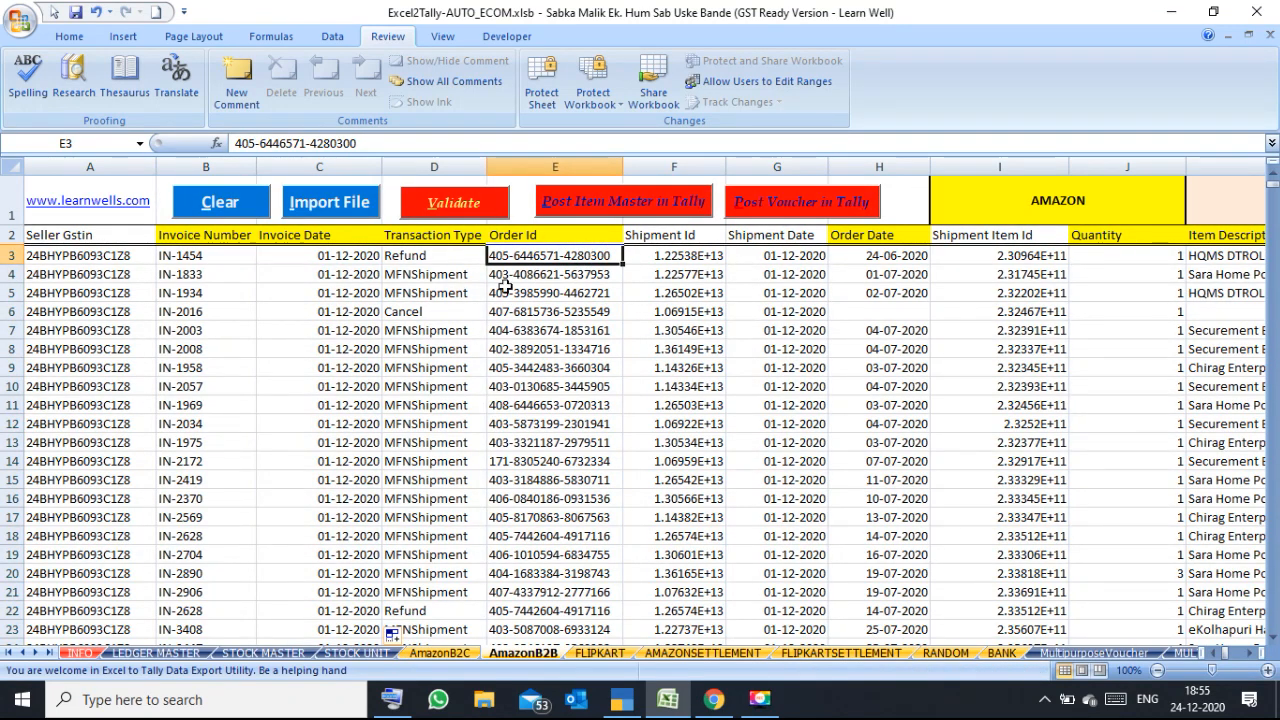
Post the AmazonB2B vouchers into Tally, switch to TallyPrime and refresh the Day Book.
left_click(812, 212)
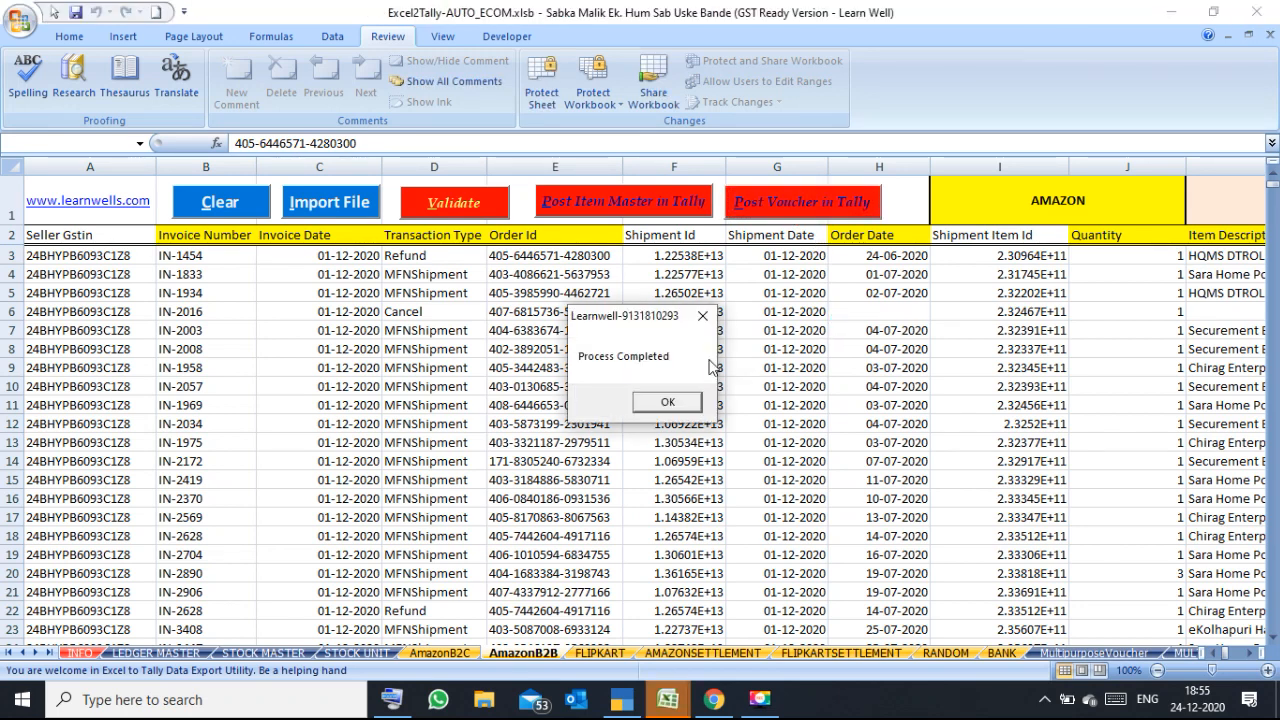
left_click(670, 402)
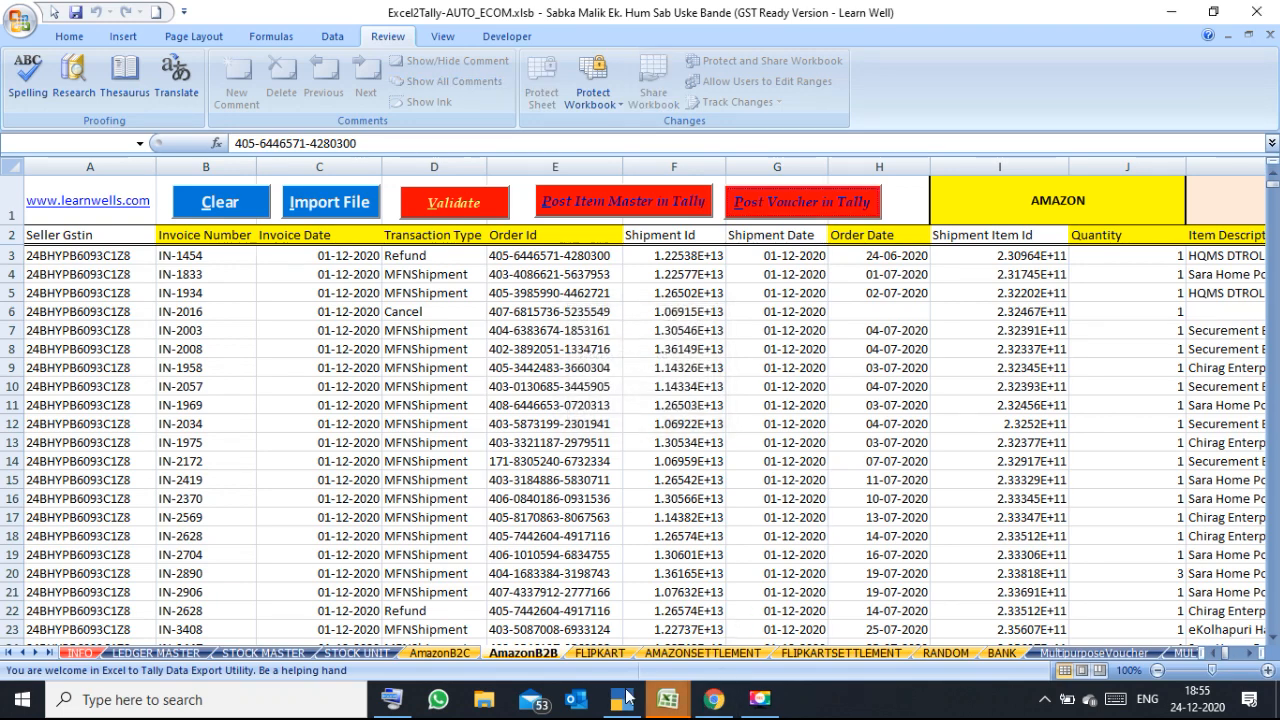
left_click(622, 700)
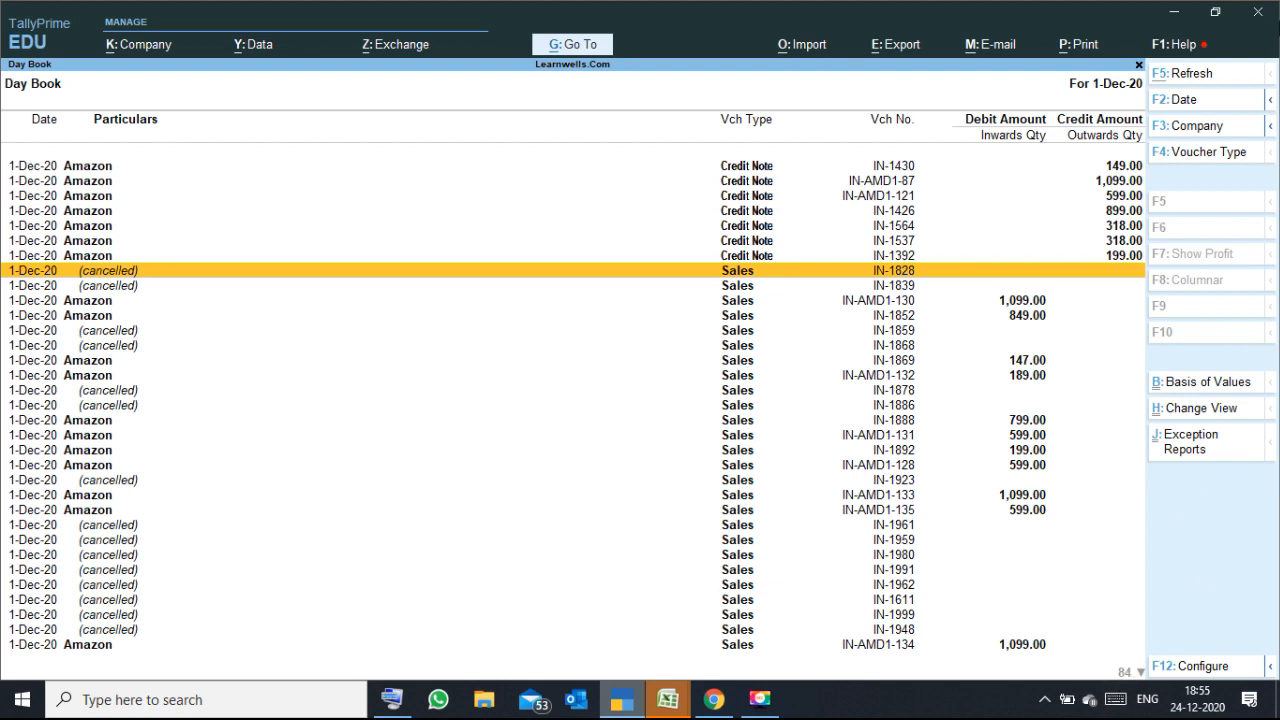
left_click(1197, 76)
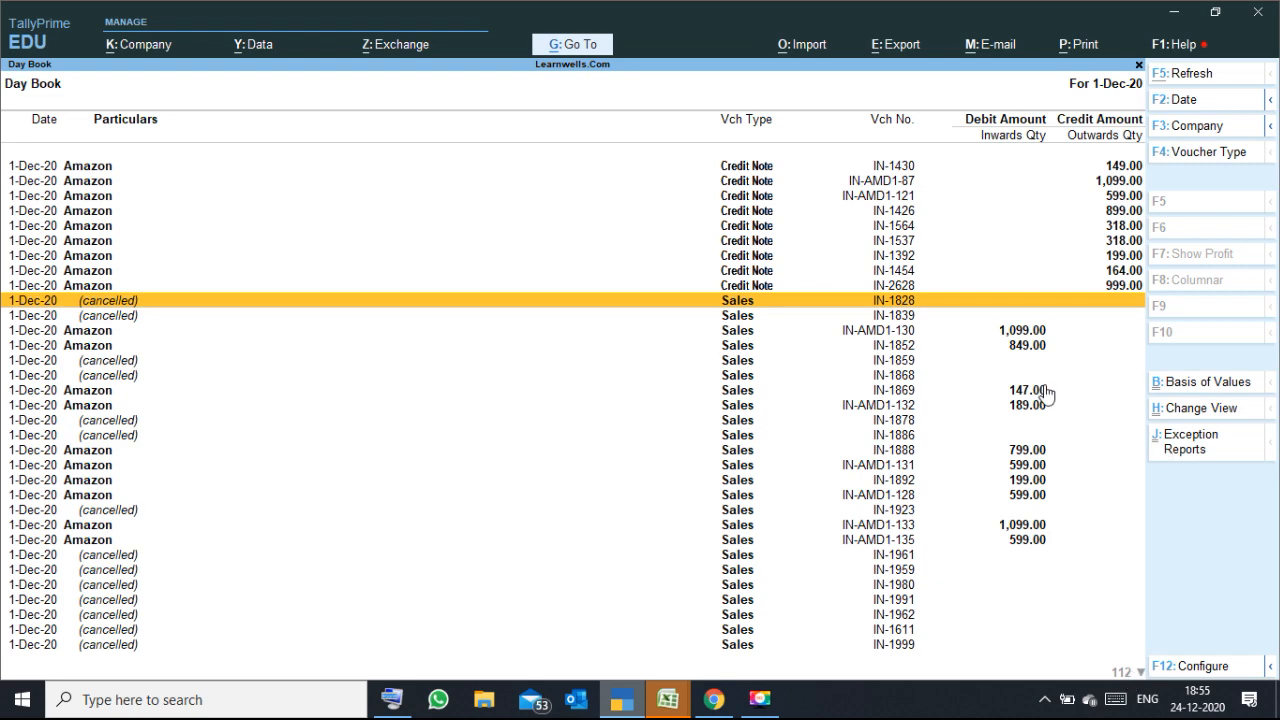
Look through the refreshed Day Book for 1-Dec-20 down to its last sales entry to check the posted B2B vouchers.
key("Down")
key("Down")
key("Down")
key("Down")
key("Down")
key("Down")
key("Down")
key("Down")
key("Down")
key("Down")
key("Down")
key("Down")
key("Down")
key("Down")
key("Down")
key("Down")
key("Down")
key("Down")
key("Down")
key("Down")
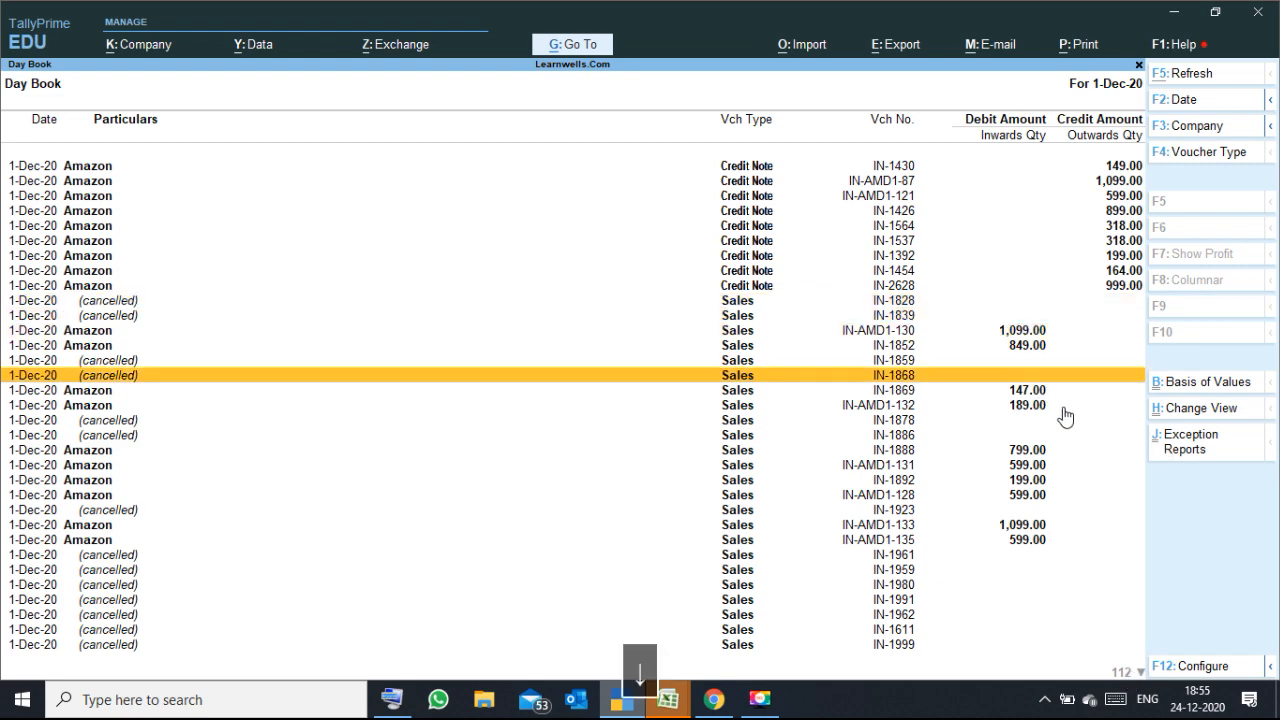
key("Down")
key("Down")
key("Down")
key("Down")
key("Down")
key("Down")
key("Down")
key("Down")
key("Down")
key("Down")
key("Down")
key("Down")
key("Down")
key("Down")
key("Down")
key("Down")
key("Down")
key("Down")
key("Down")
key("Down")
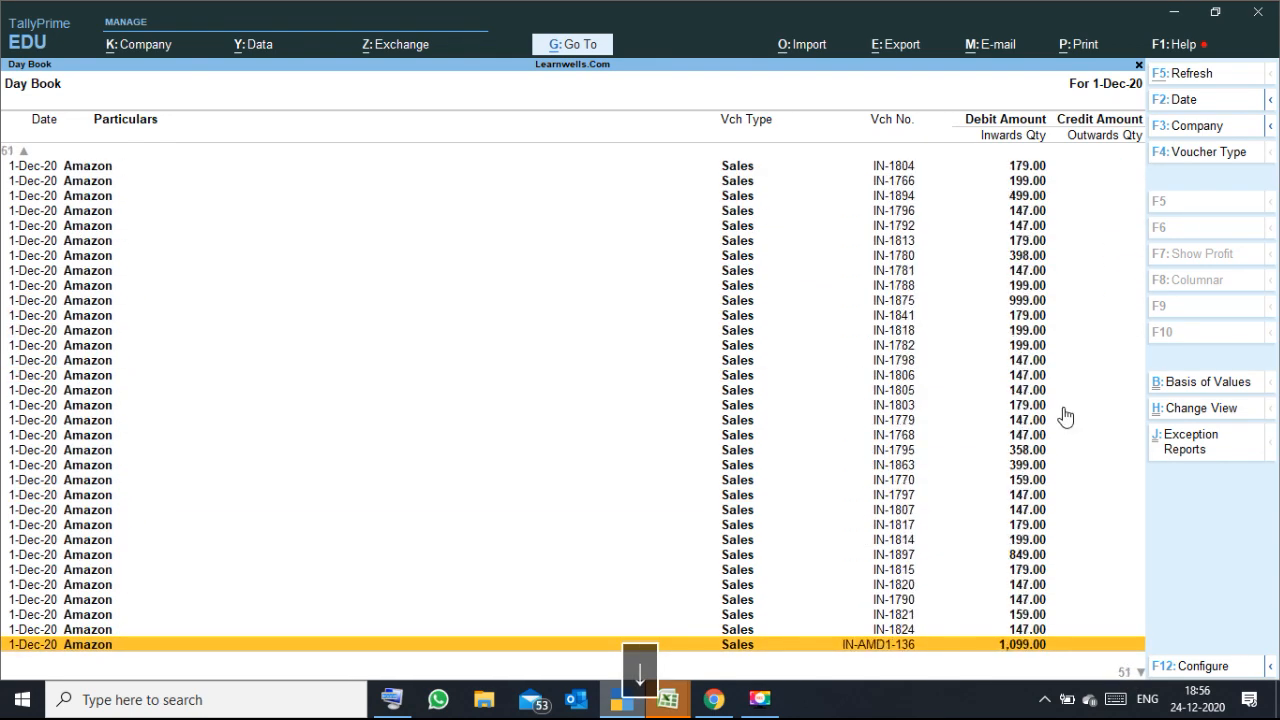
key("Down")
key("Down")
key("Down")
key("Down")
key("Down")
key("Down")
key("Down")
key("Down")
key("Down")
key("Down")
key("Down")
key("Down")
key("Down")
key("Down")
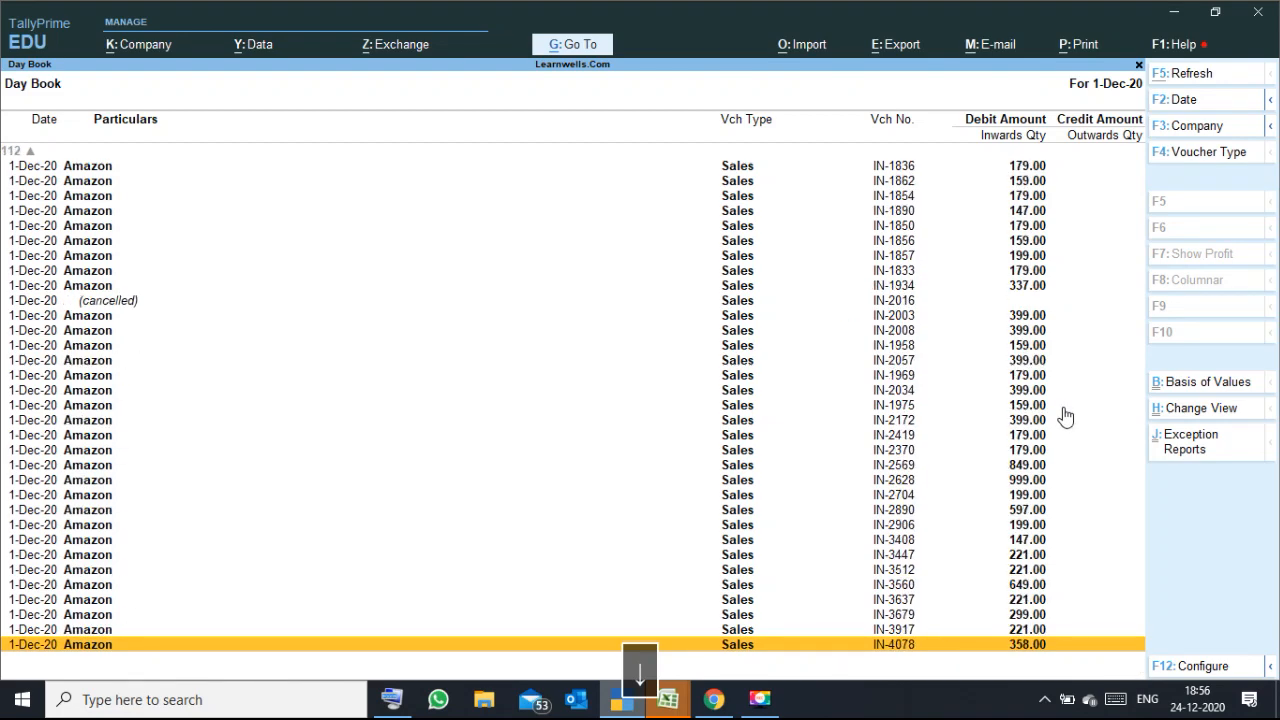
Switch back to the Excel2Tally workbook, open the FLIPKART sheet and go to its Seller GSTIN column.
left_click(683, 700)
left_click(705, 562)
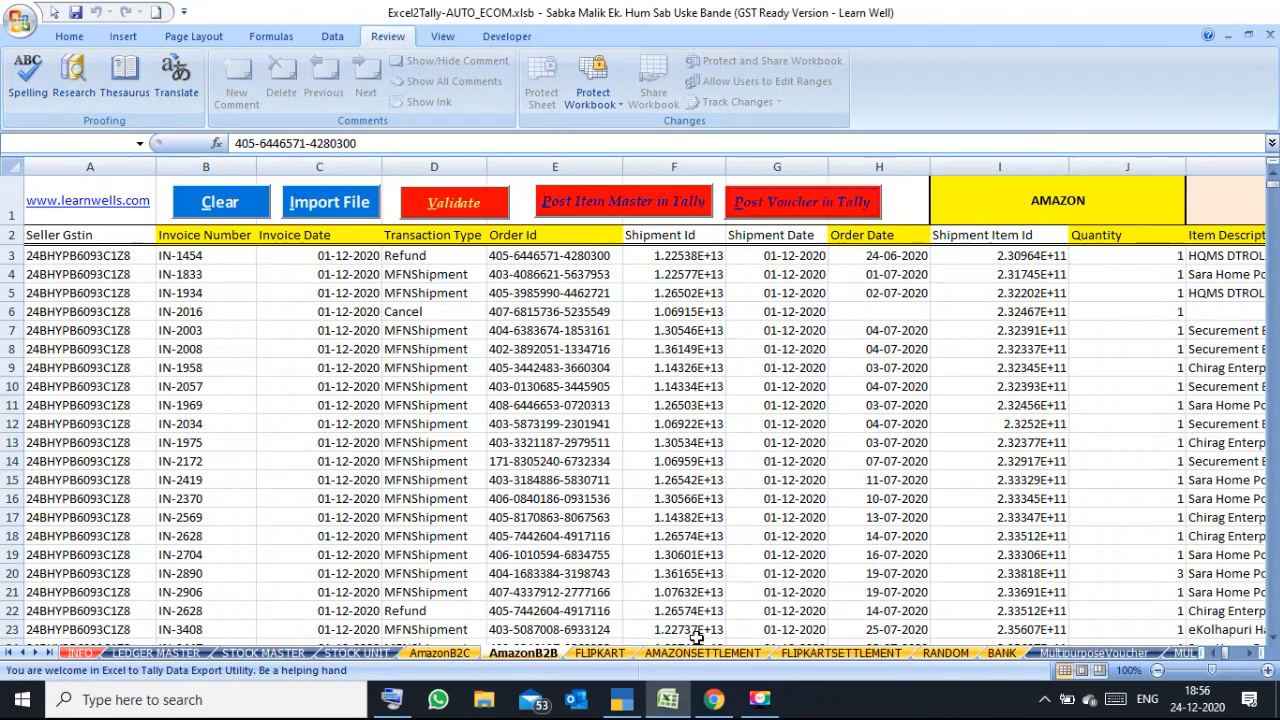
left_click(600, 644)
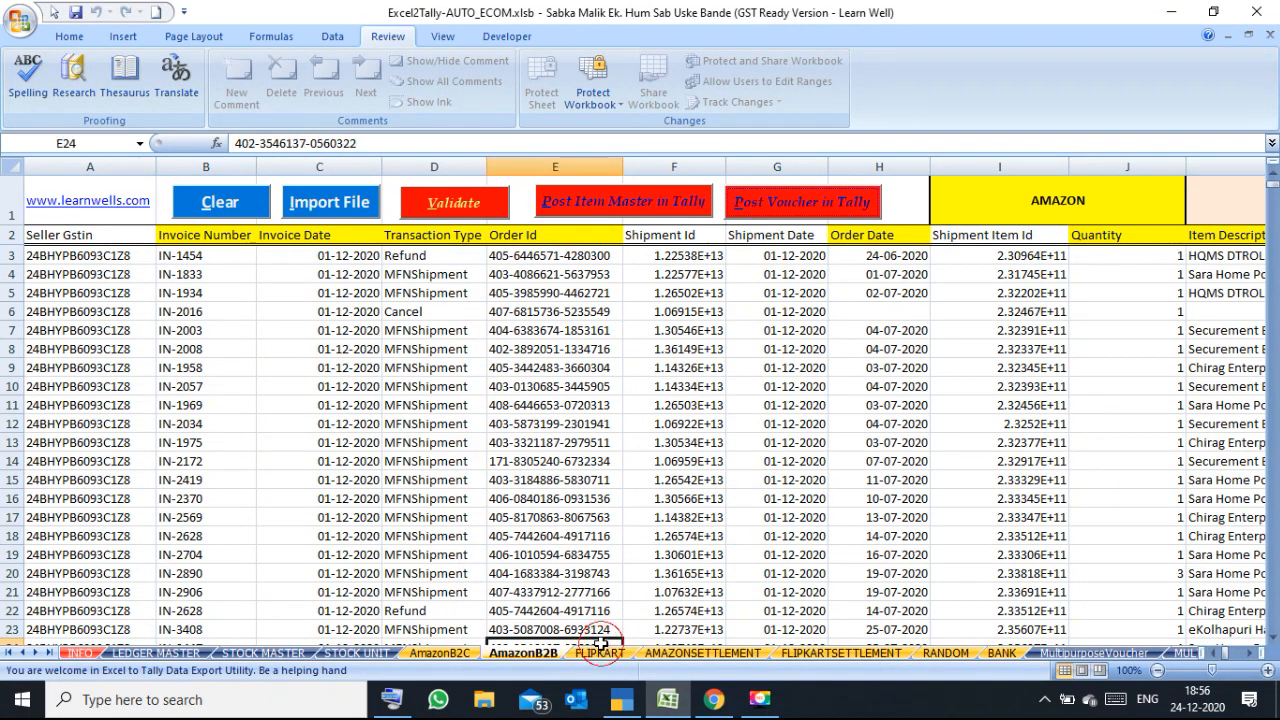
left_click(600, 653)
left_click(334, 332)
key("Left")
key("Left")
key("Left")
key("Left")
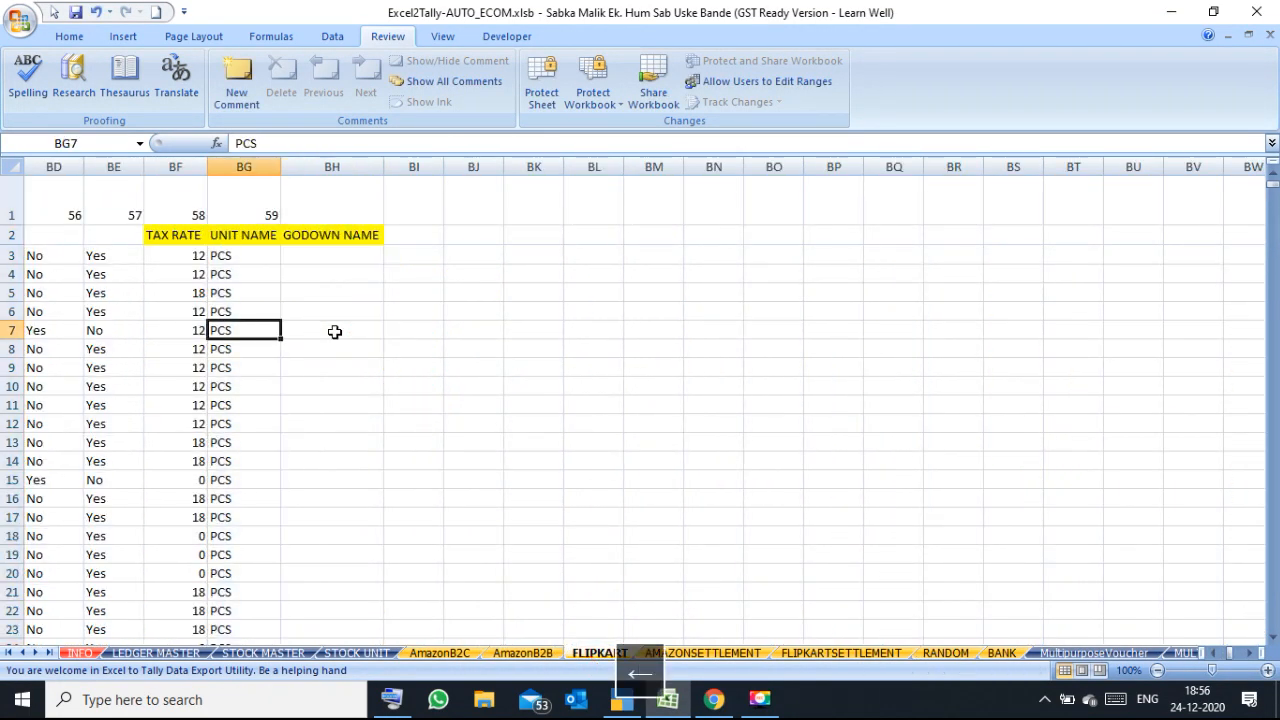
key("Left")
key("Left")
key("Left")
key("Left")
key("Left")
key("Left")
key("Left")
key("Left")
key("Left")
key("Left")
key("Left")
key("Left")
key("Left")
key("Left")
key("Left")
key("Left")
key("Left")
key("Left")
key("Left")
key("Left")
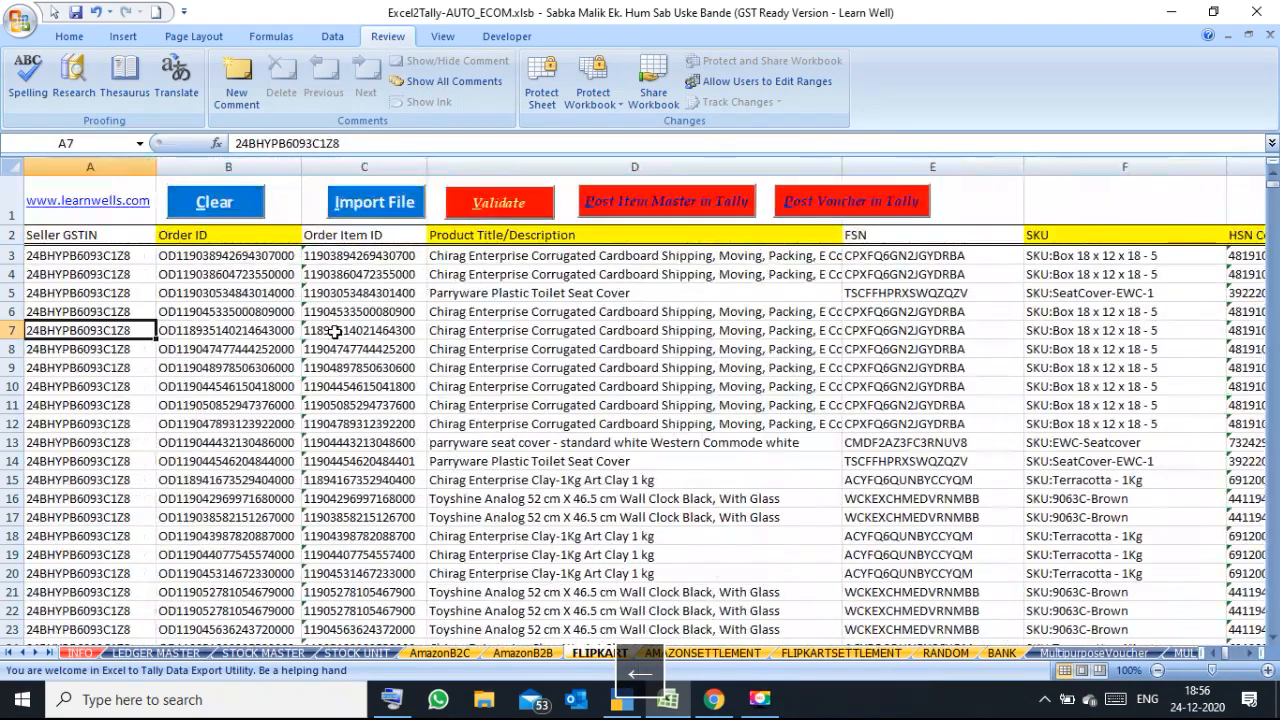
Clear the FLIPKART sheet and import the Excel report starting with 363ec01b-a2ba-40fe-b31c from the Flipkart folder inside ecommerce data.
left_click(232, 203)
left_click(405, 207)
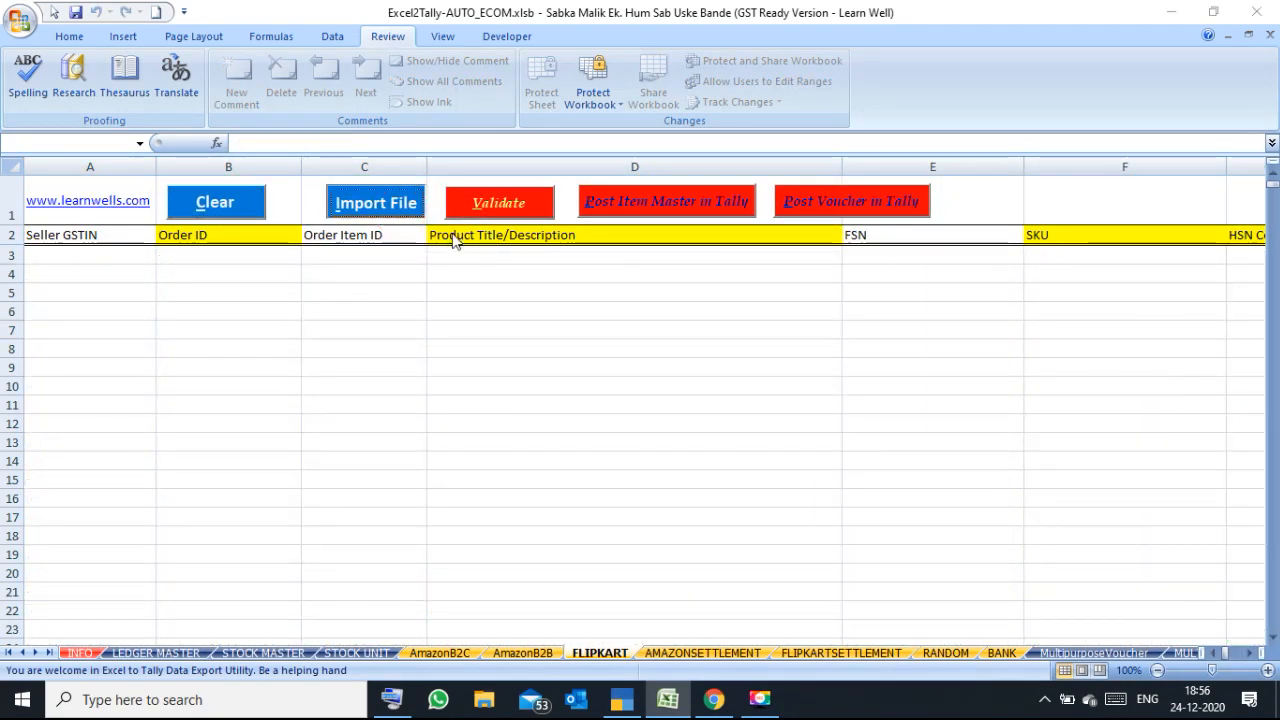
left_click(212, 44)
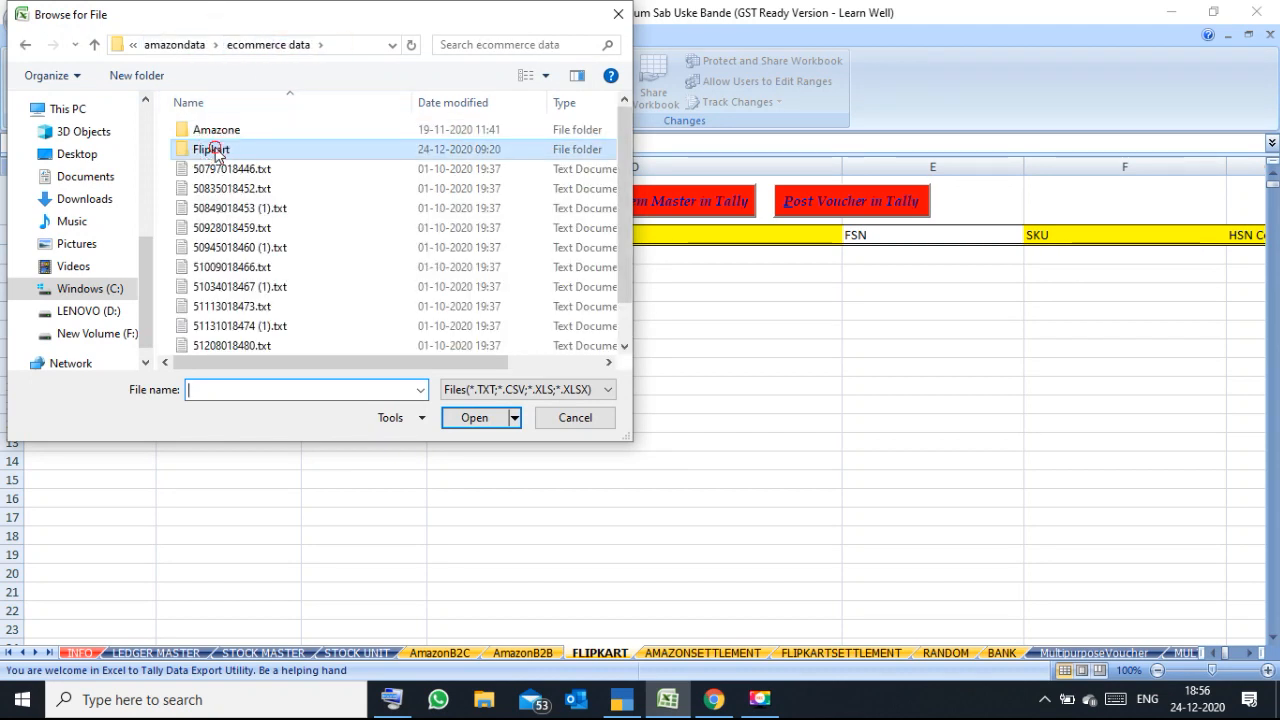
double_click(216, 150)
left_click(249, 195)
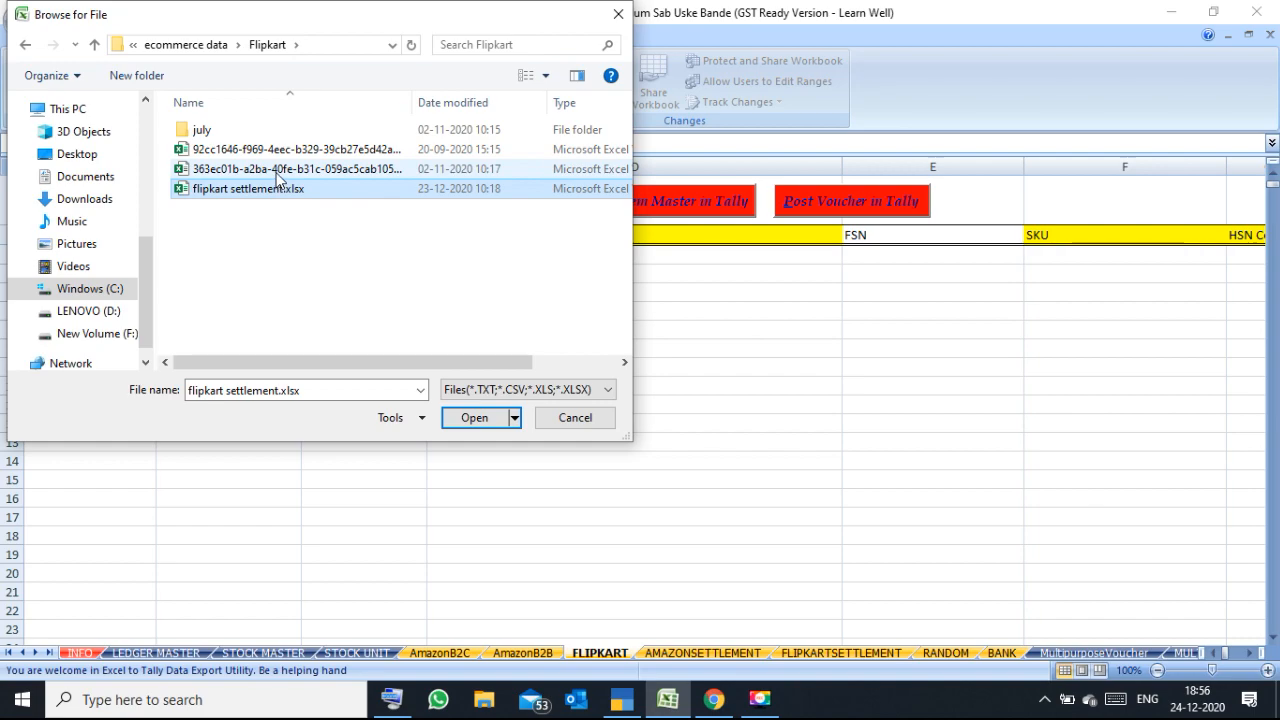
left_click(278, 169)
left_click(486, 419)
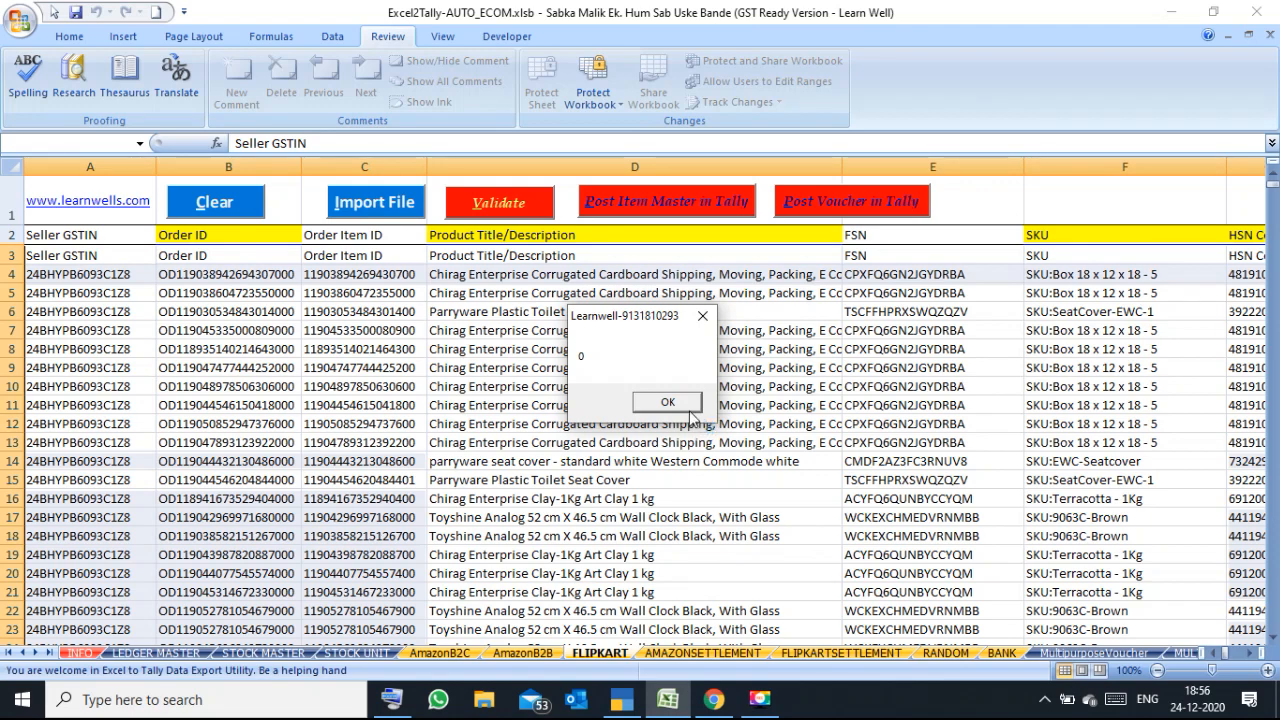
left_click(688, 404)
left_click(689, 410)
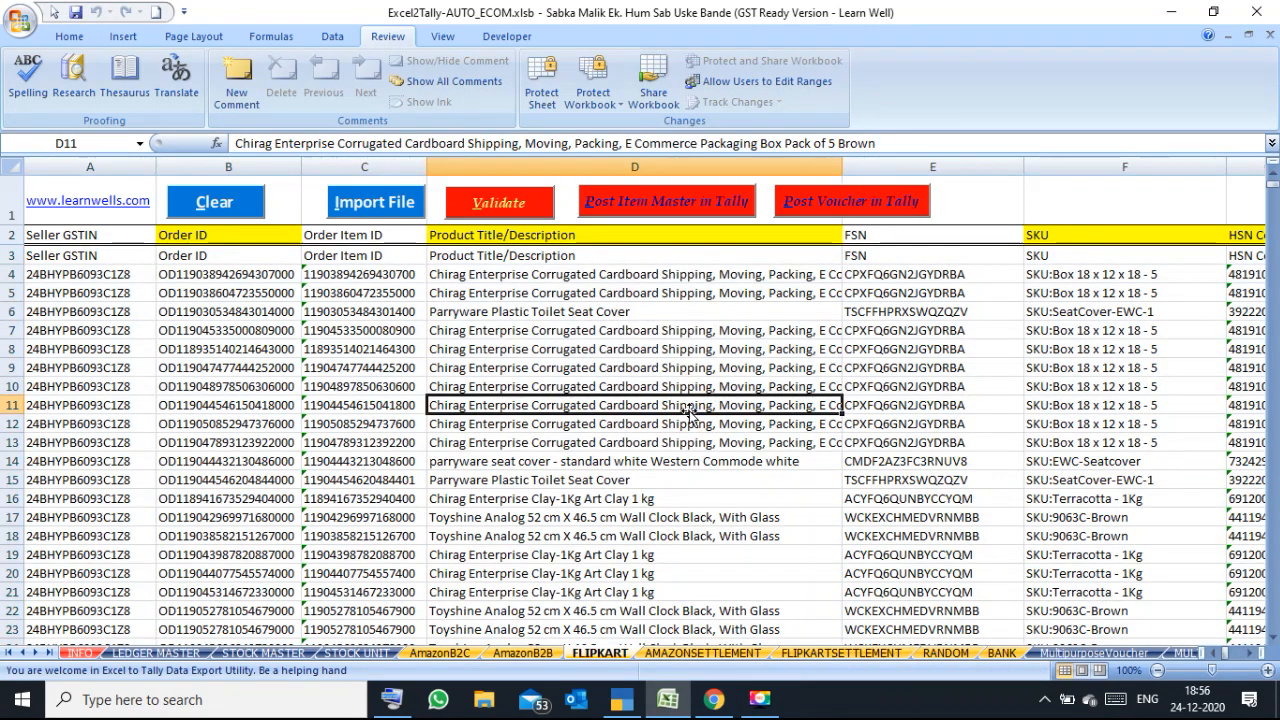
Validate the imported Flipkart report and post its item masters into Tally.
left_click(479, 196)
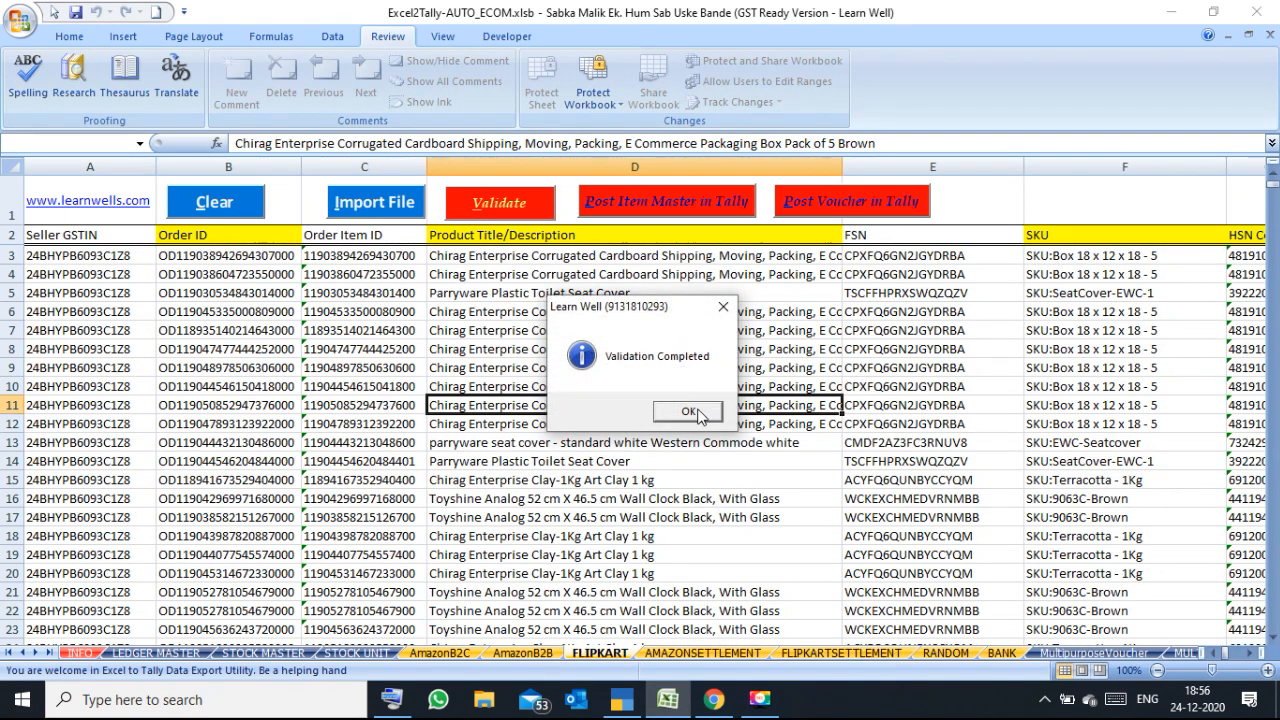
left_click(690, 412)
left_click(684, 212)
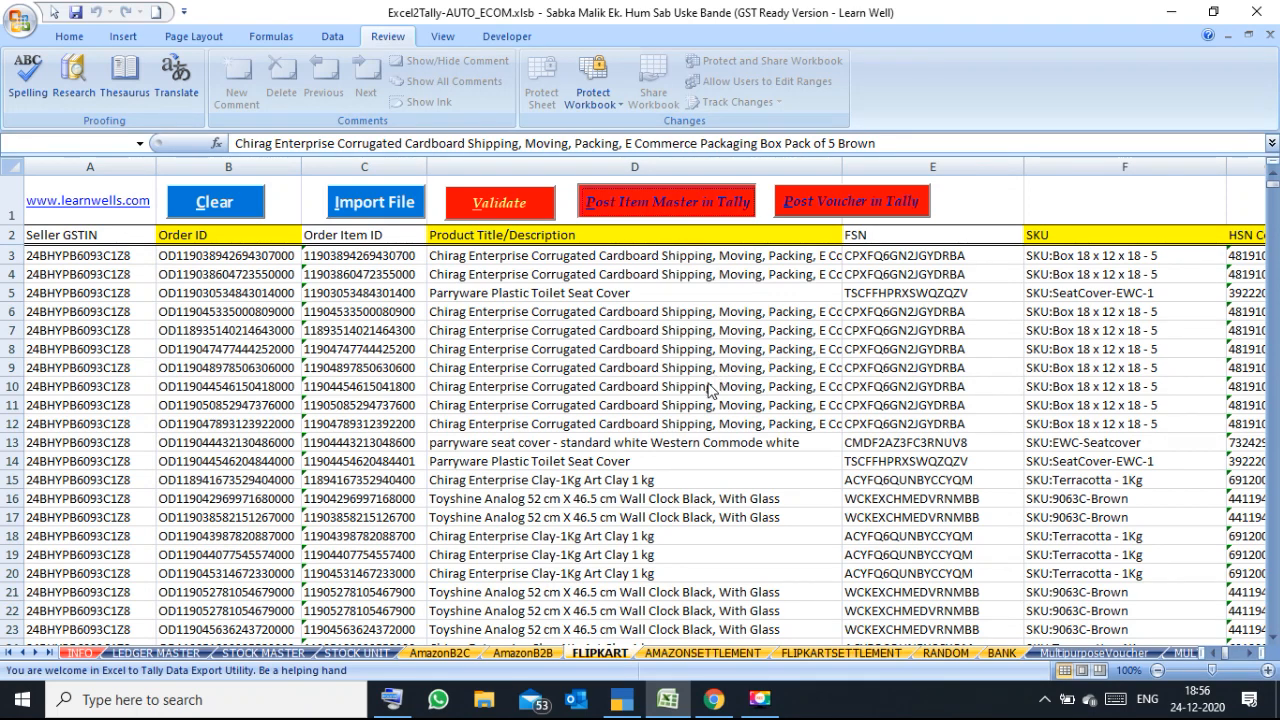
left_click(667, 402)
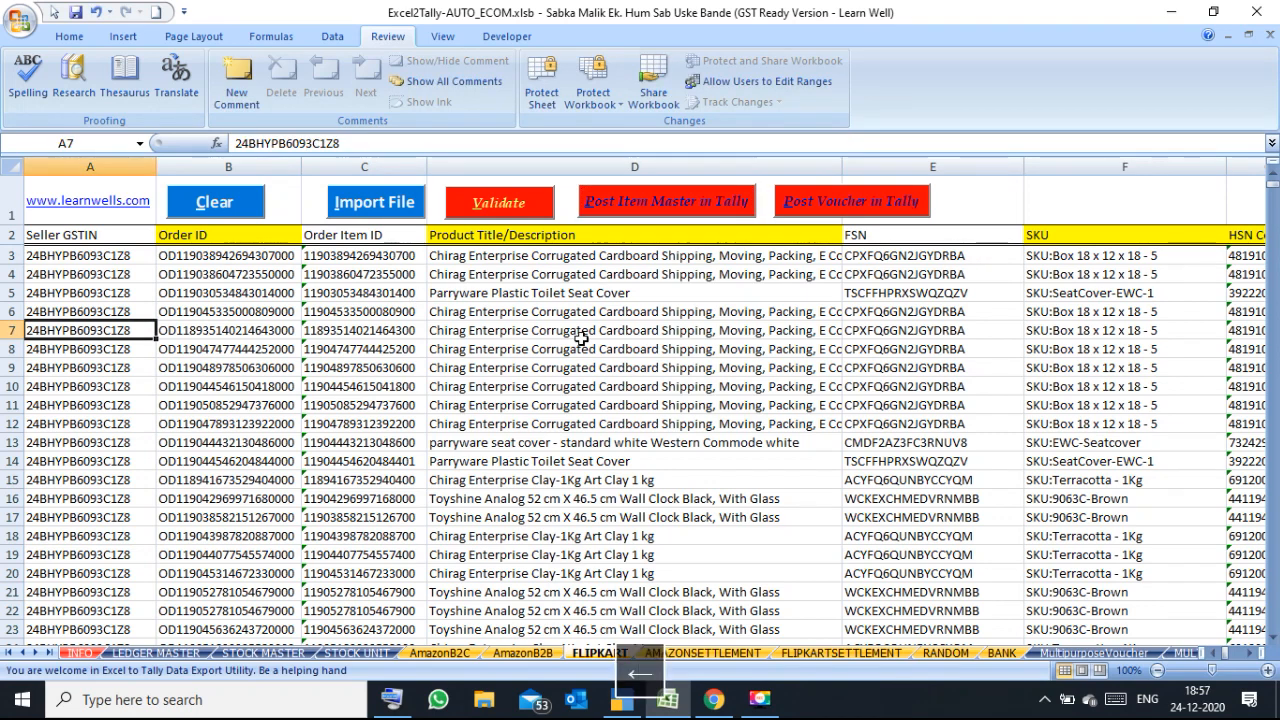
Post the Flipkart vouchers into Tally, then switch to TallyPrime and set the Day Book date to 2-Dec-20.
left_click(825, 213)
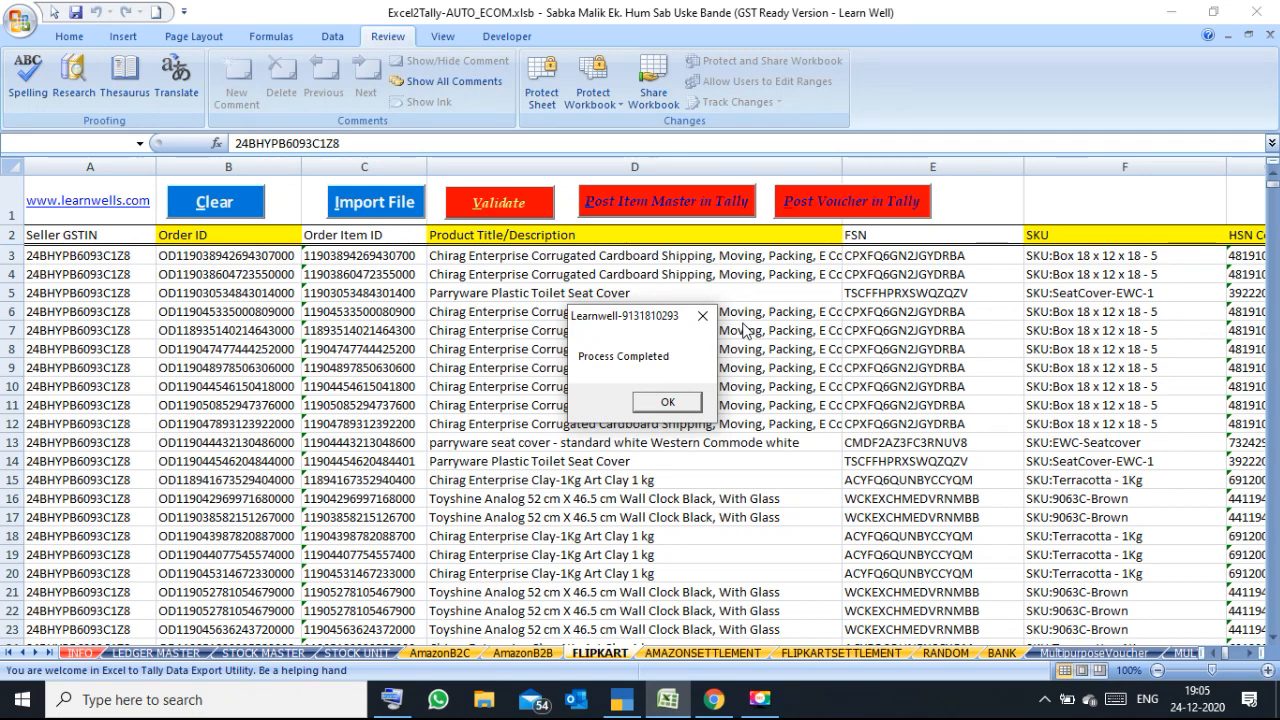
left_click(658, 402)
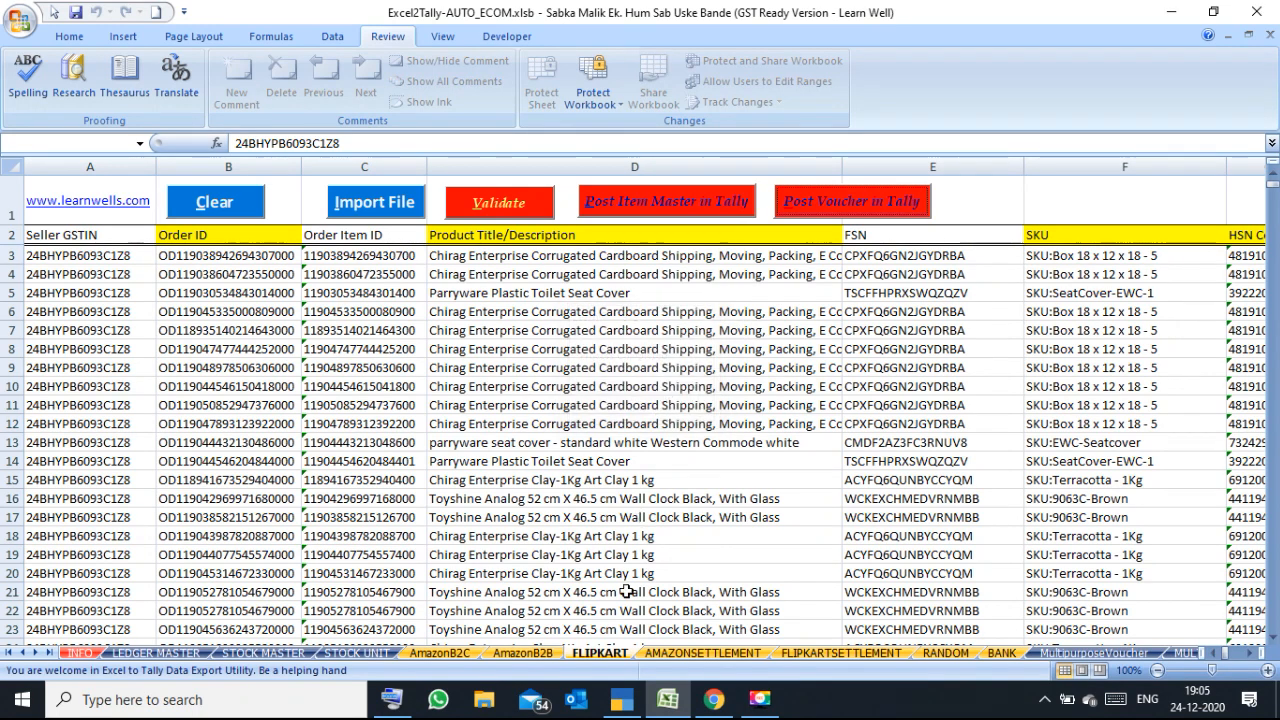
left_click(624, 698)
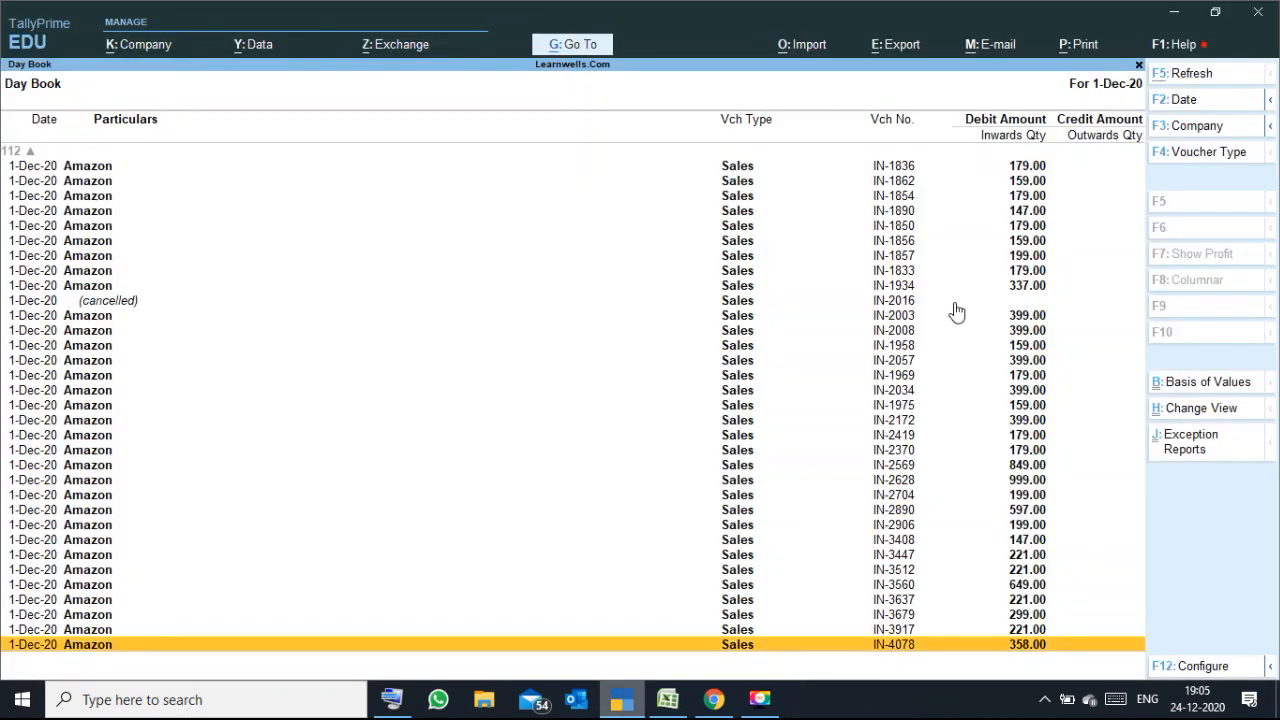
left_click(1176, 104)
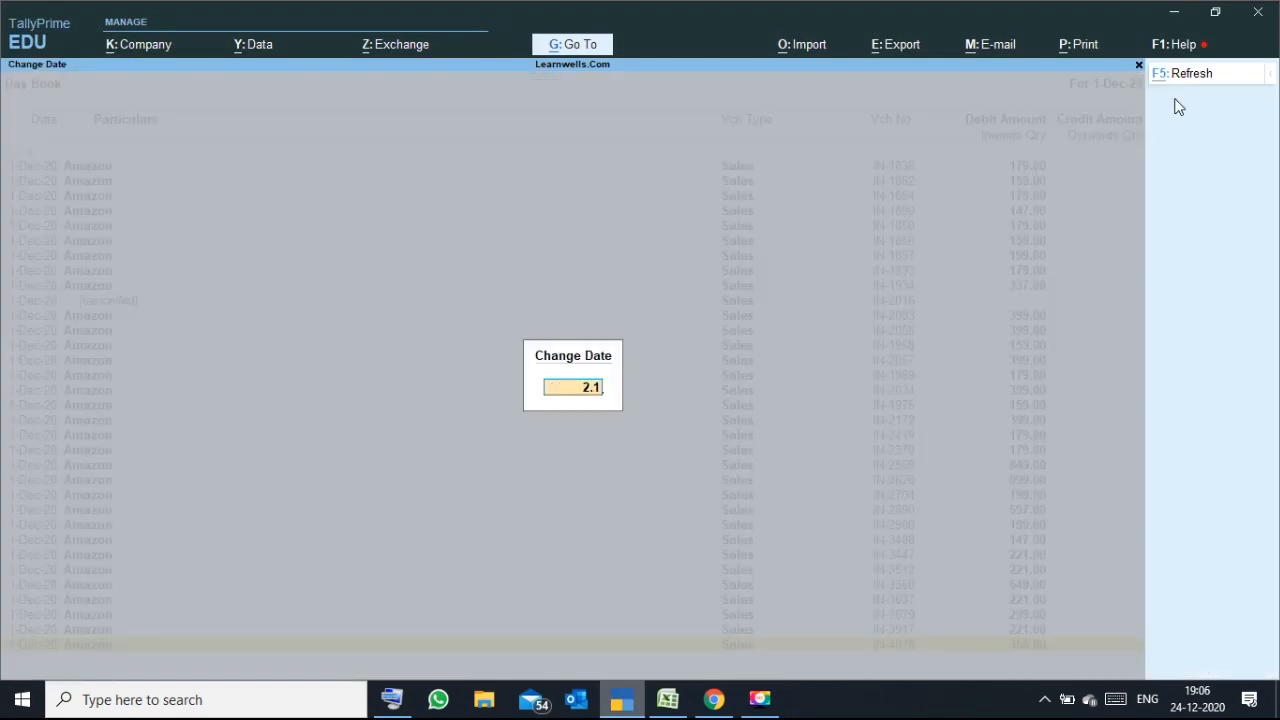
key("Return")
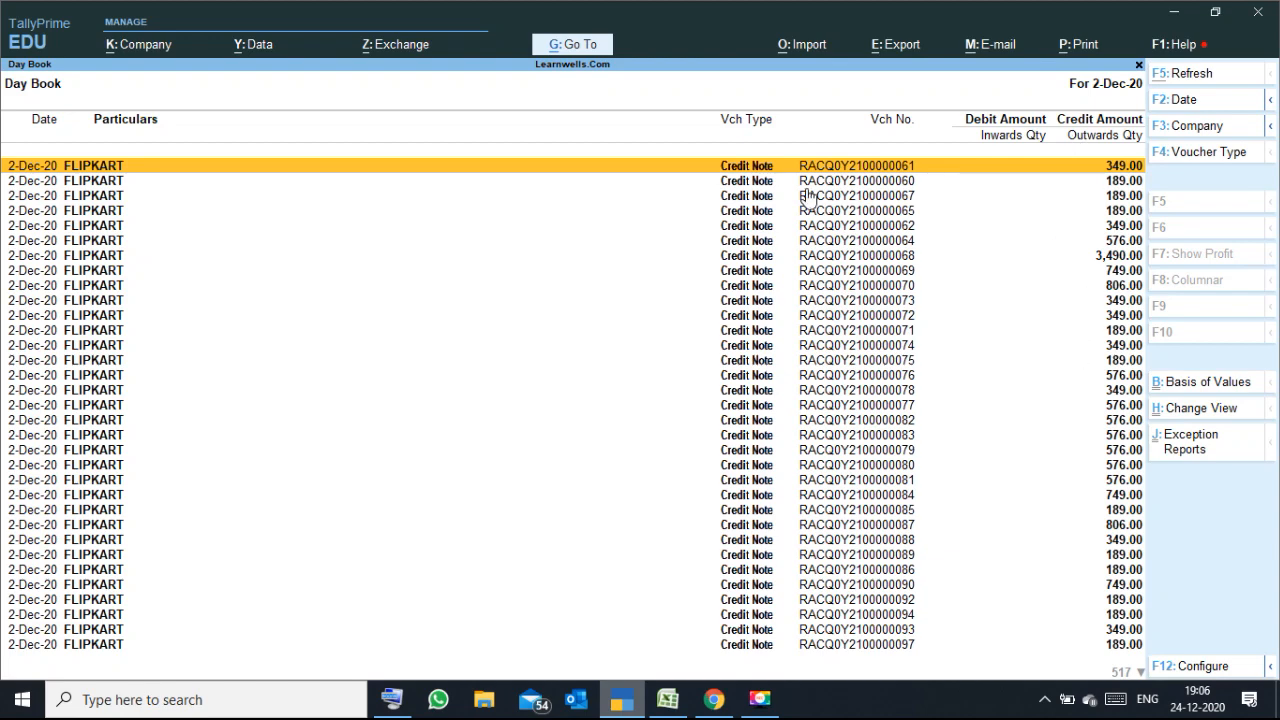
Look through the Day Book for 2-Dec-20, going from the Flipkart credit notes down into the sales entries.
key("Down")
key("Down")
key("Down")
key("Down")
key("Down")
key("Down")
key("Down")
key("Down")
key("Down")
key("Down")
key("Down")
key("Down")
key("Down")
key("Down")
key("Down")
key("Down")
key("Down")
key("Down")
key("Down")
key("Down")
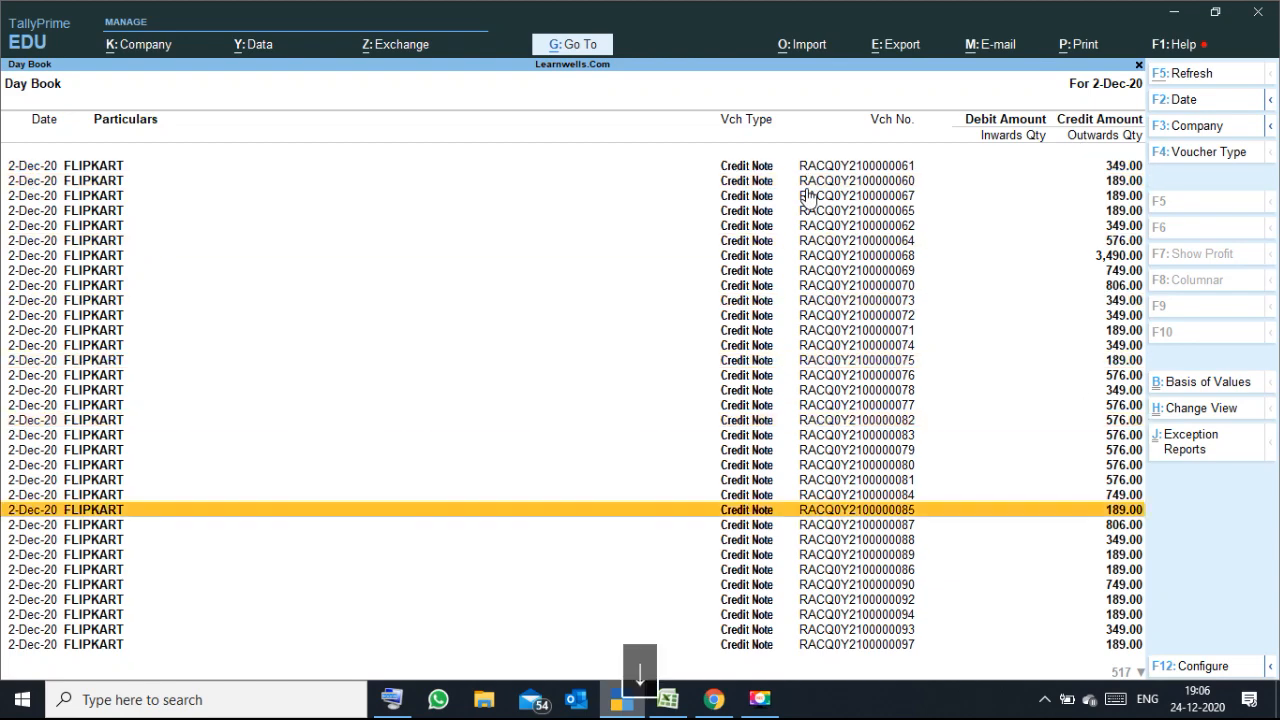
key("Down")
key("Down")
key("Down")
key("Down")
key("Down")
key("Down")
key("Down")
key("Down")
key("Down")
key("Down")
key("Down")
key("Down")
key("Down")
key("Down")
key("Down")
key("Down")
key("Down")
key("Down")
key("Down")
key("Down")
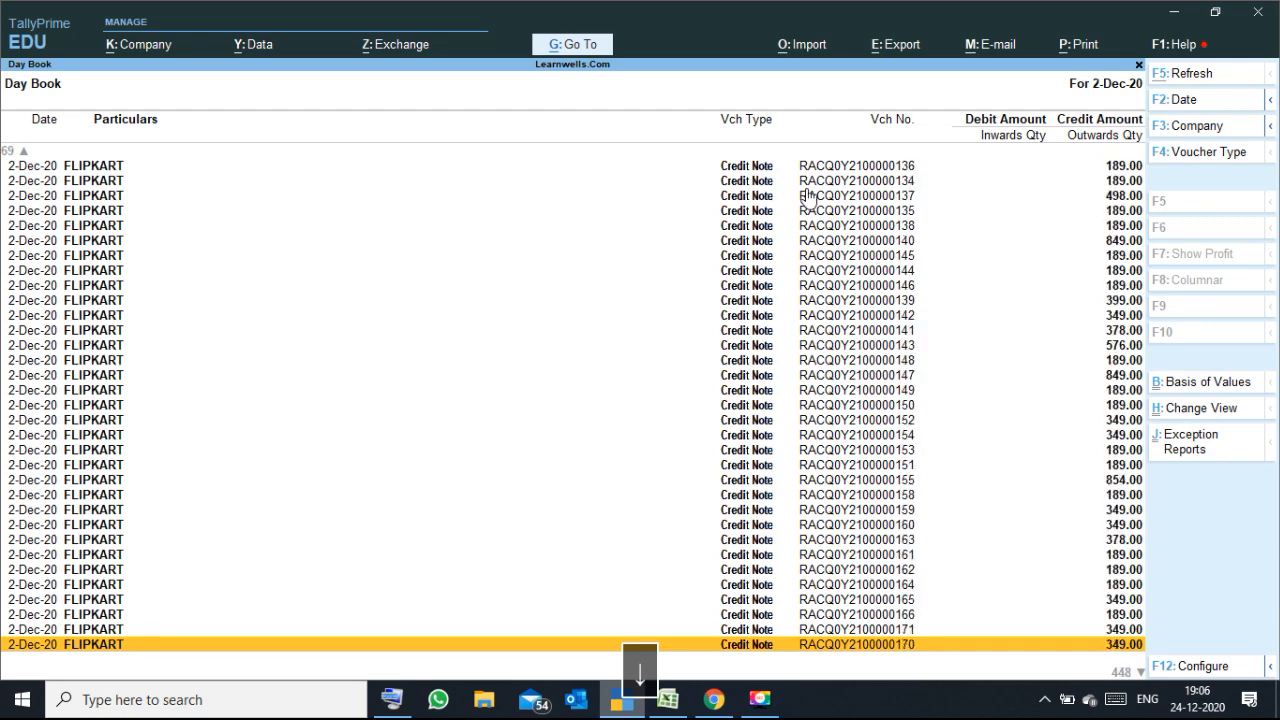
key("Down")
key("Down")
key("Down")
key("Down")
key("Down")
key("Down")
key("Down")
key("Down")
key("Down")
key("Down")
key("Down")
key("Down")
key("Down")
key("Down")
key("Down")
key("Down")
key("Down")
key("Down")
key("Down")
key("Down")
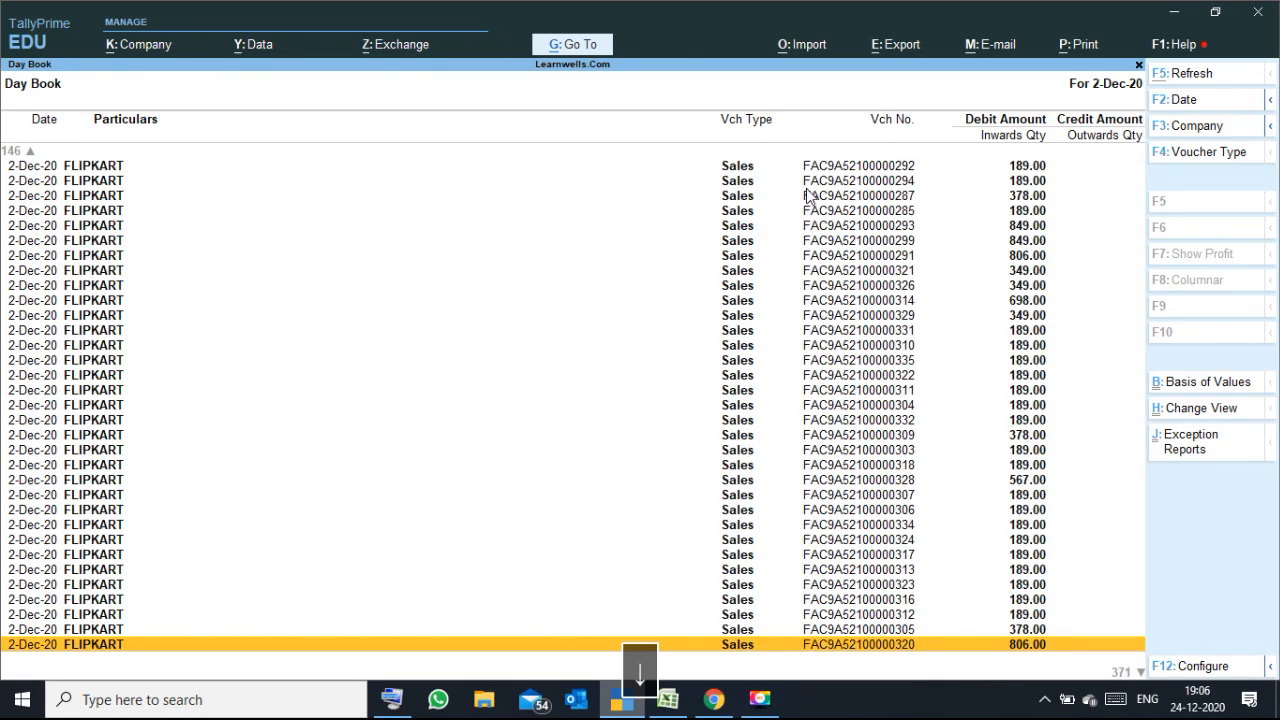
key("Down")
key("Down")
key("Down")
key("Down")
key("Down")
key("Down")
key("Down")
key("Down")
key("Down")
key("Down")
key("Down")
key("Down")
key("Down")
key("Down")
key("Down")
key("Down")
key("Down")
key("Down")
key("Down")
key("Down")
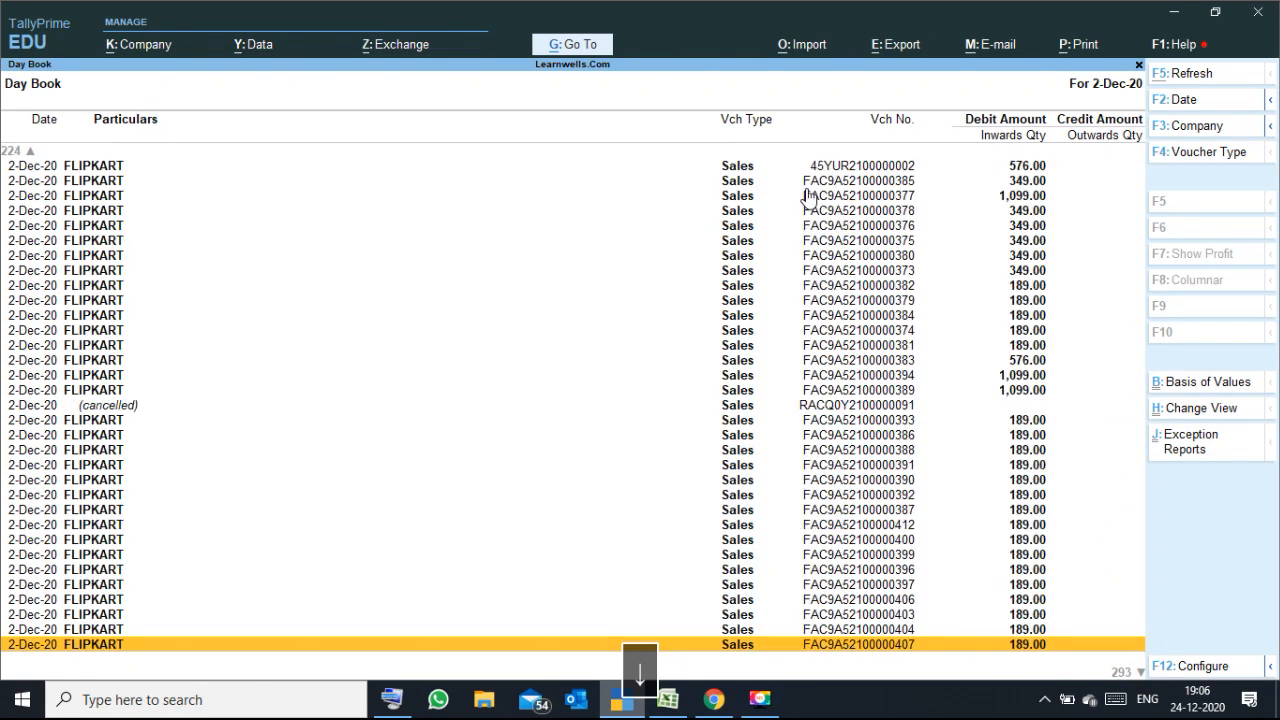
key("Down")
key("Down")
key("Down")
key("Down")
key("Down")
key("Down")
key("Down")
key("Down")
key("Down")
key("Down")
key("Down")
key("Down")
key("Down")
key("Down")
key("Down")
key("Down")
key("Down")
key("Down")
key("Down")
key("Down")
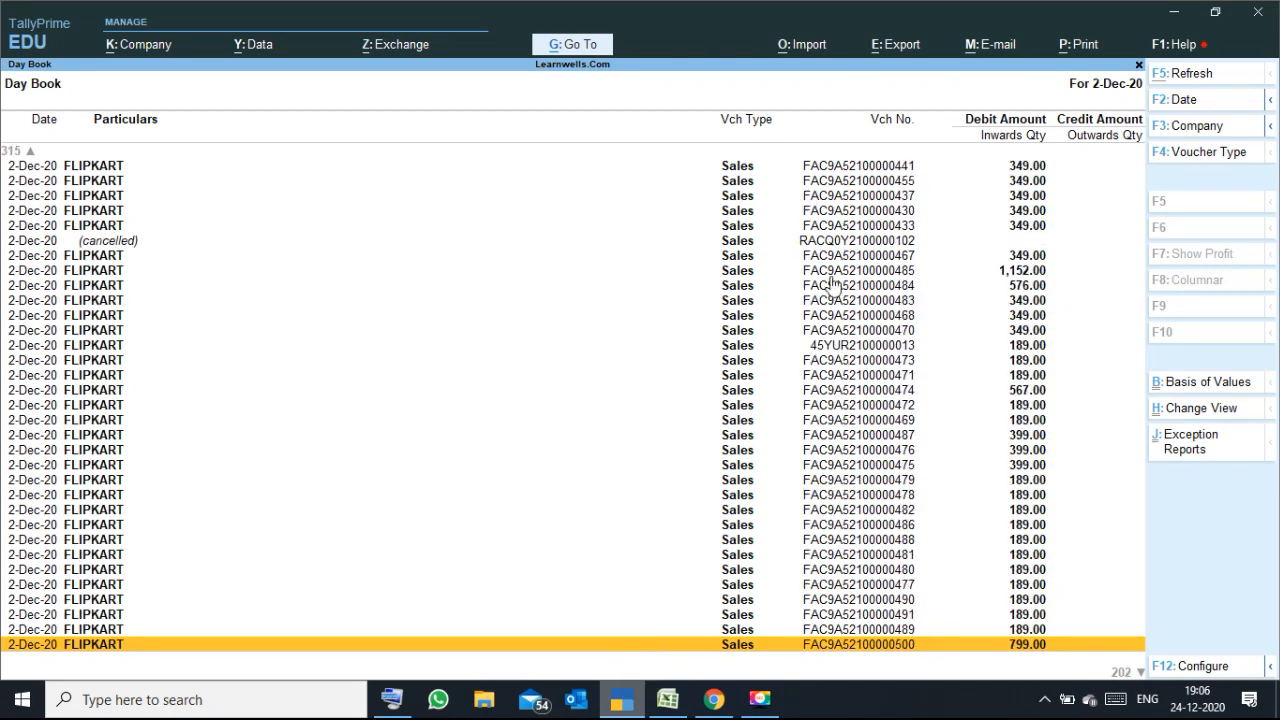
Look through the remaining Flipkart sales entries in the 2-Dec-20 Day Book and examine the details of the voucher ending in 597.
left_click(1020, 243)
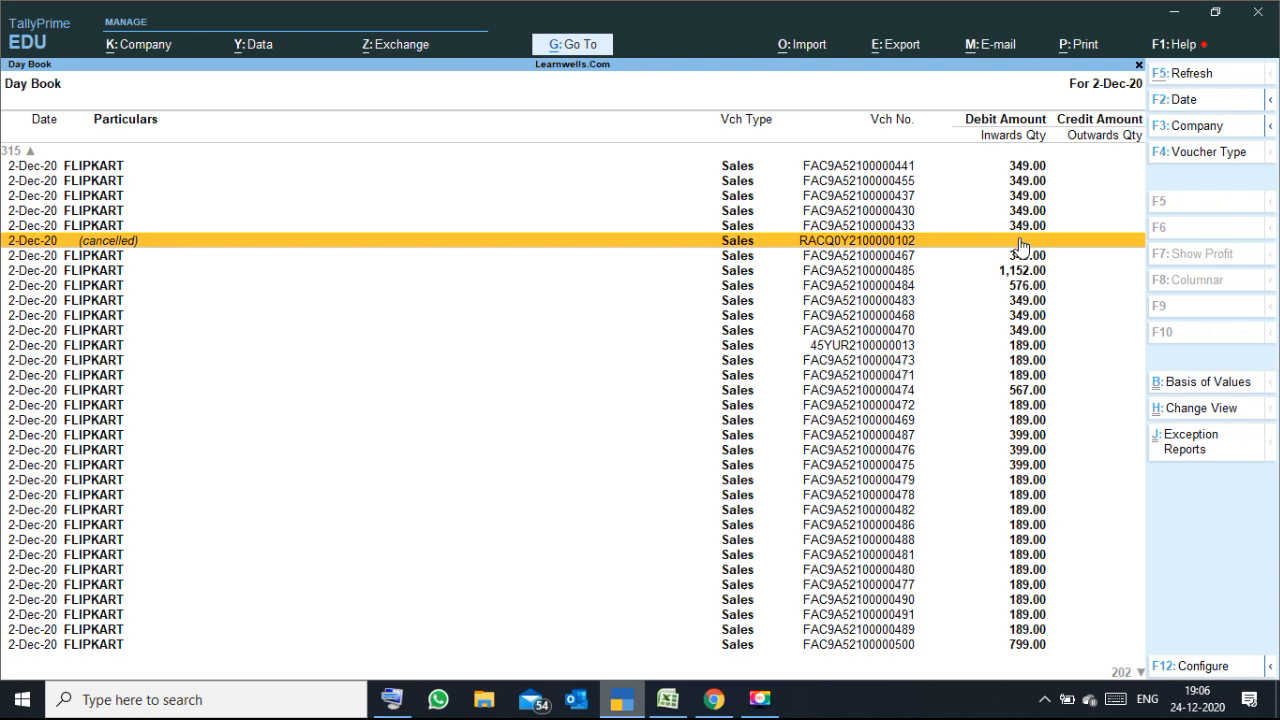
key("Down")
key("Down")
key("Down")
key("Down")
key("Down")
key("Down")
key("Down")
key("Down")
key("Down")
key("Down")
key("Down")
key("Down")
key("Down")
key("Down")
key("Down")
key("Down")
key("Down")
key("Down")
key("Down")
key("Down")
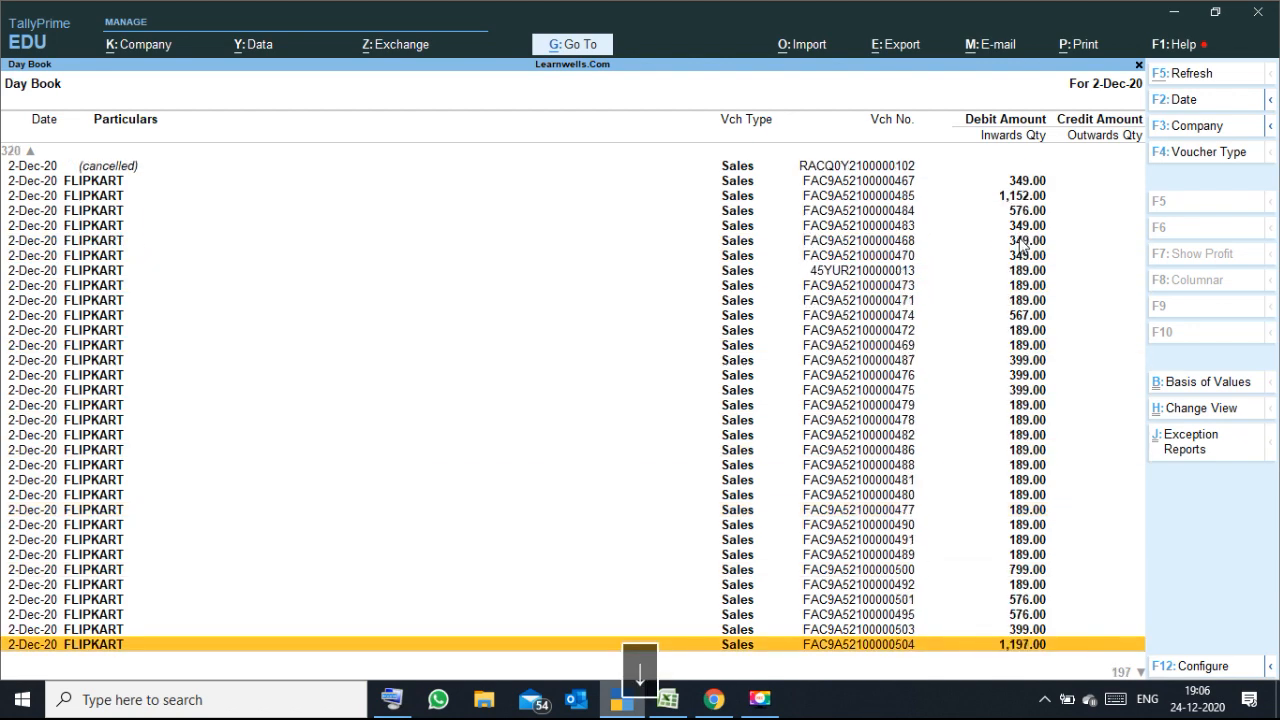
key("Down")
key("Down")
key("Down")
key("Down")
key("Down")
key("Down")
key("Down")
key("Down")
key("Down")
key("Down")
key("Down")
key("Down")
key("Down")
key("Down")
key("Down")
key("Down")
key("Down")
key("Down")
key("Down")
key("Down")
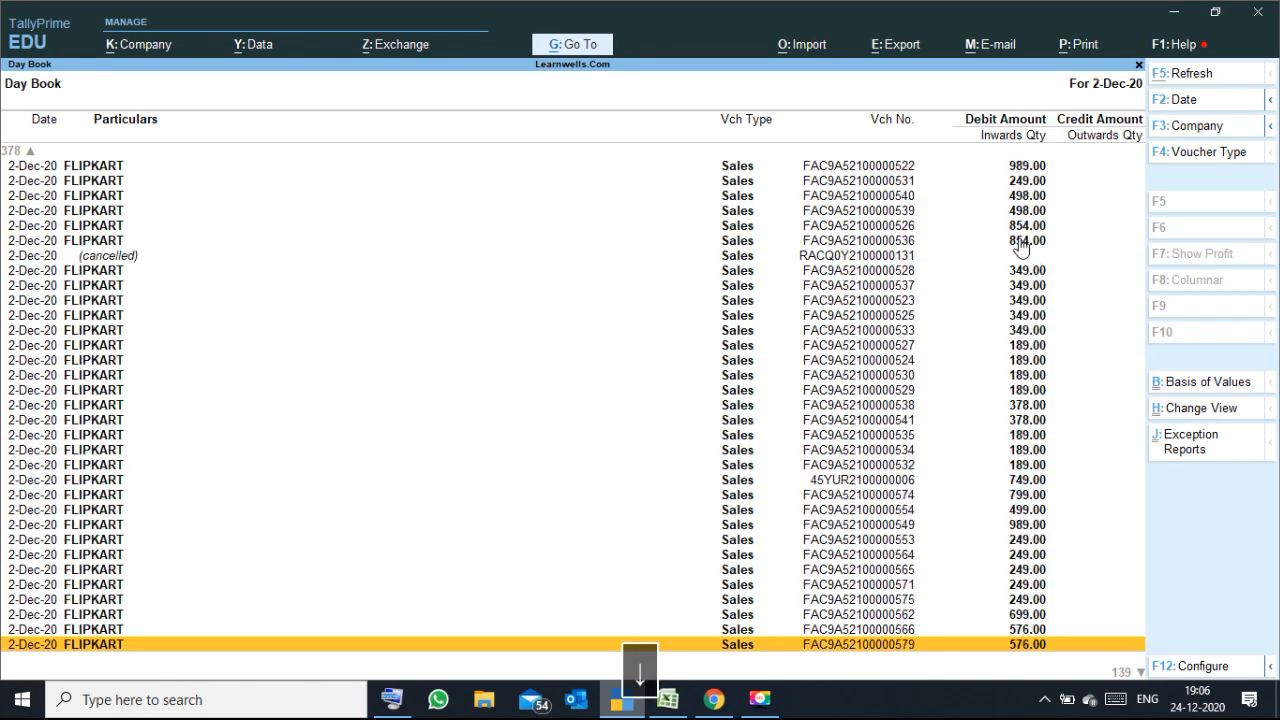
key("Down")
key("Down")
key("Down")
key("Down")
key("Down")
key("Down")
key("Down")
key("Down")
key("Down")
key("Down")
key("Down")
key("Down")
key("Down")
key("Down")
key("Down")
key("Down")
key("Down")
key("Down")
key("Down")
key("Down")
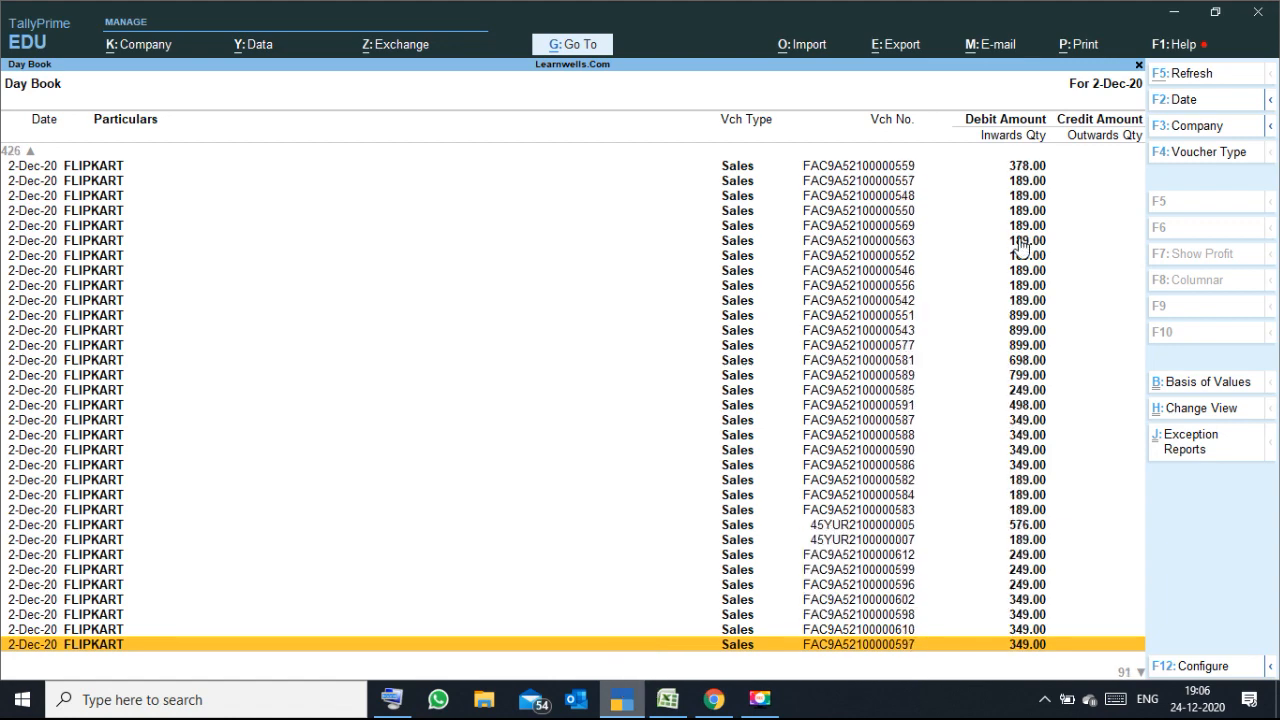
key("Return")
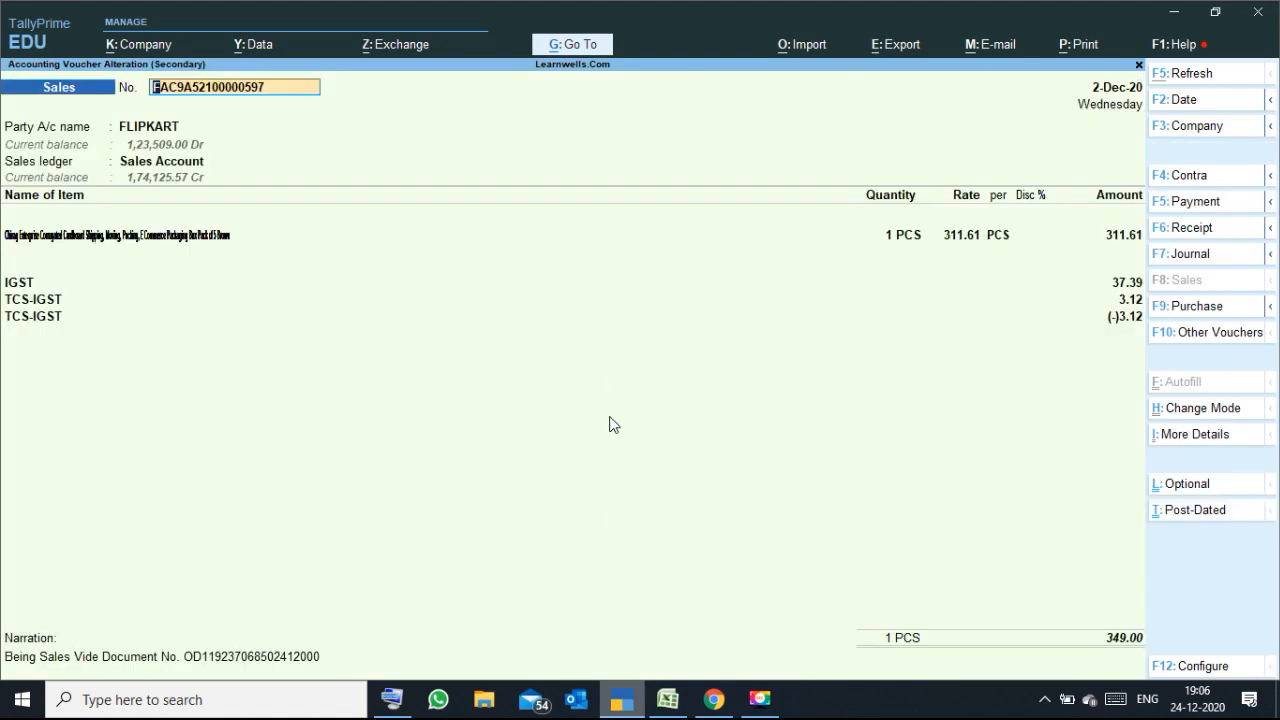
key("Escape")
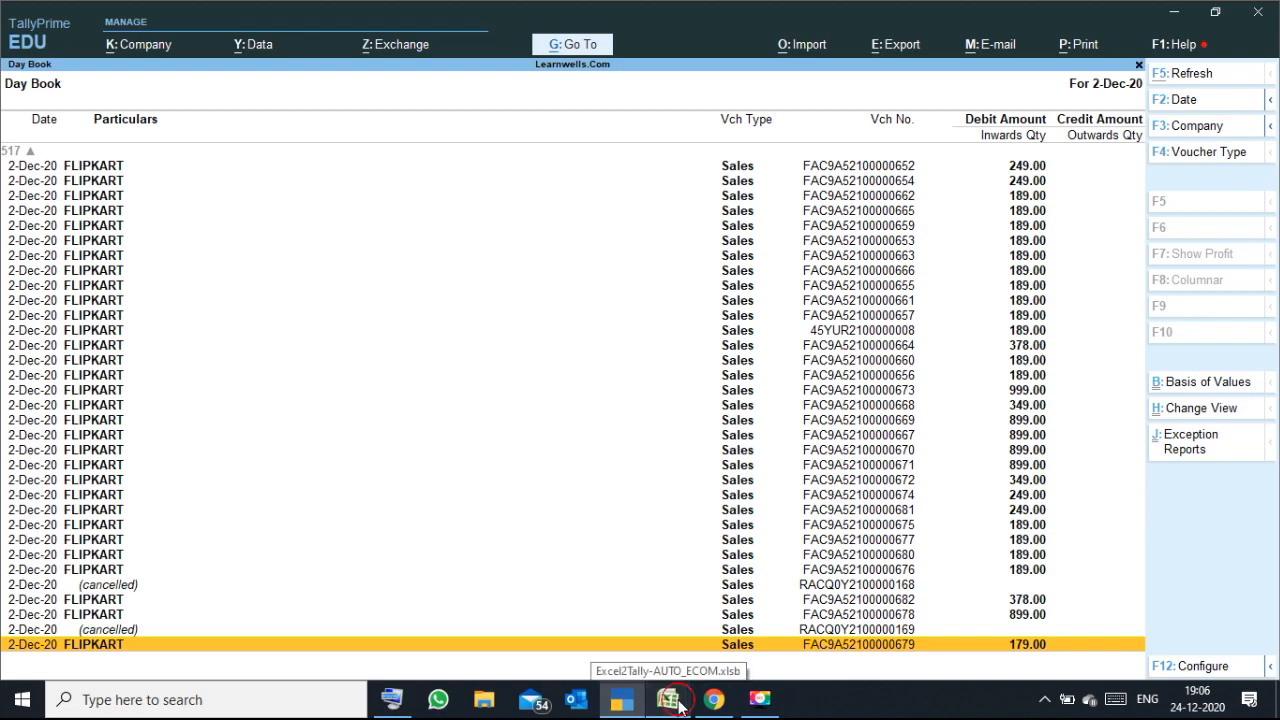
left_click(669, 699)
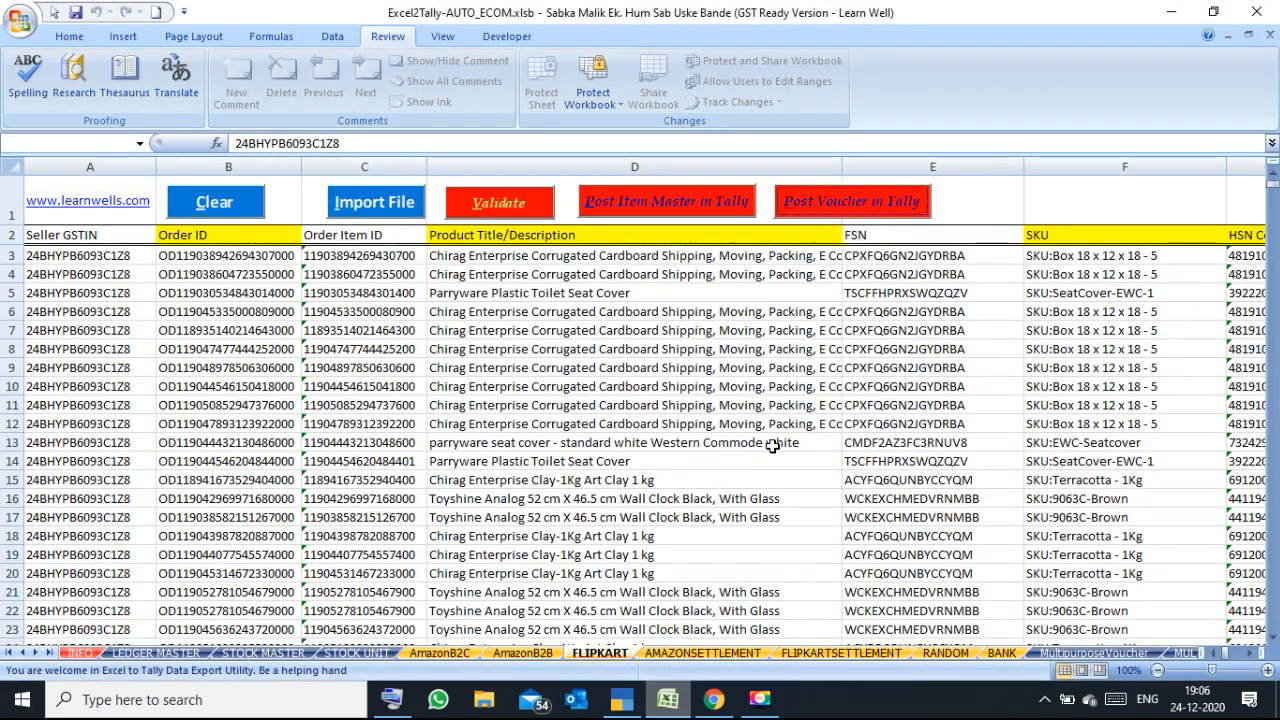
left_click(621, 699)
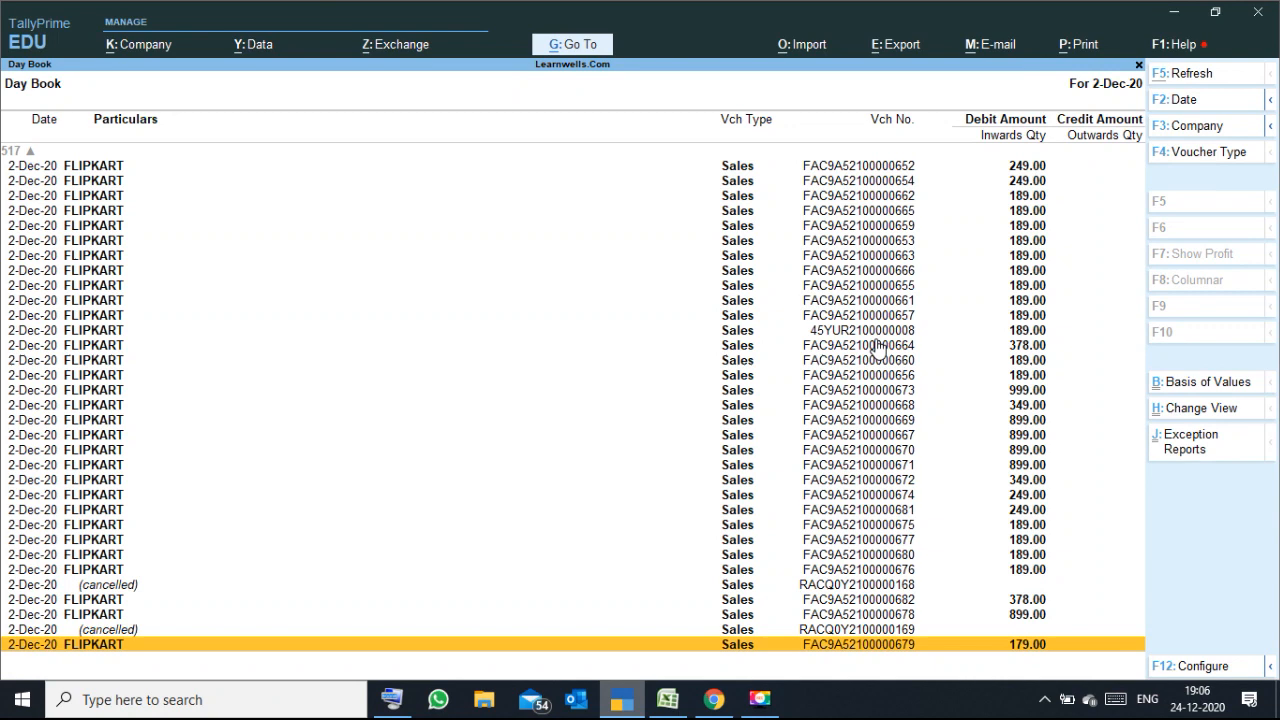
left_click(866, 182)
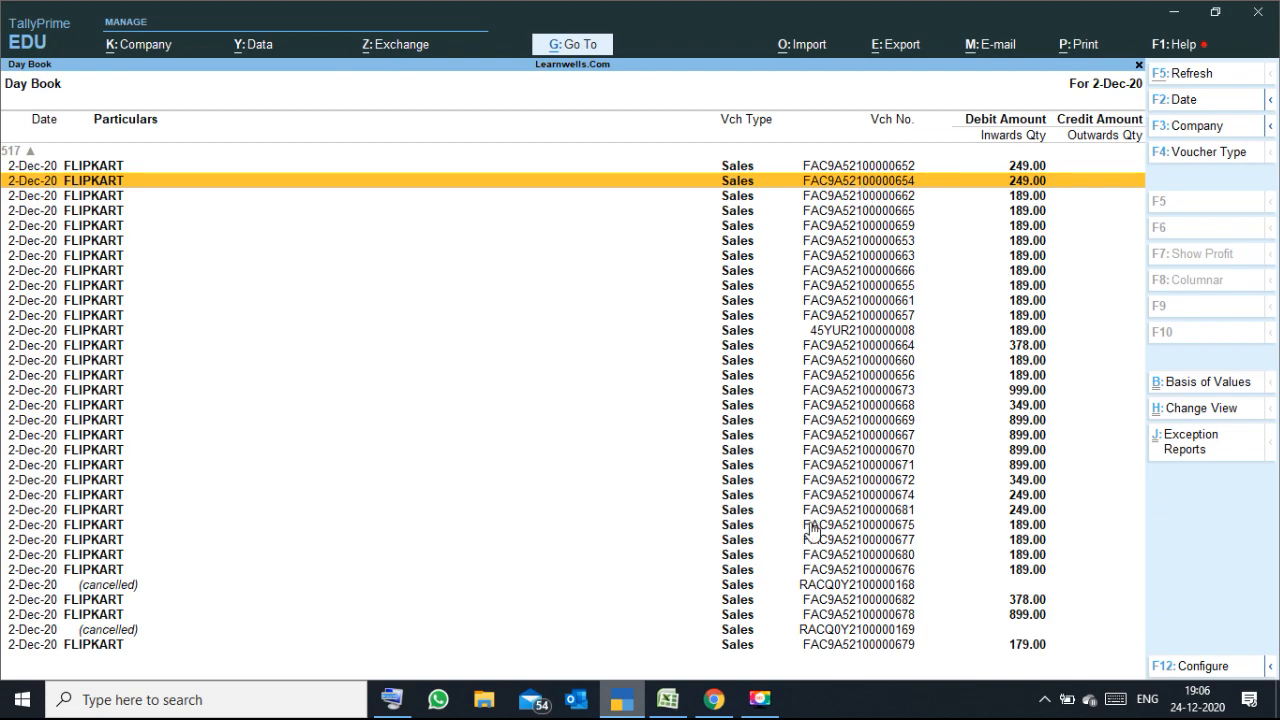
Switch to the Excel2Tally-AUTO_ECOM workbook and open the AMAZONSETTLEMENT sheet.
left_click(684, 696)
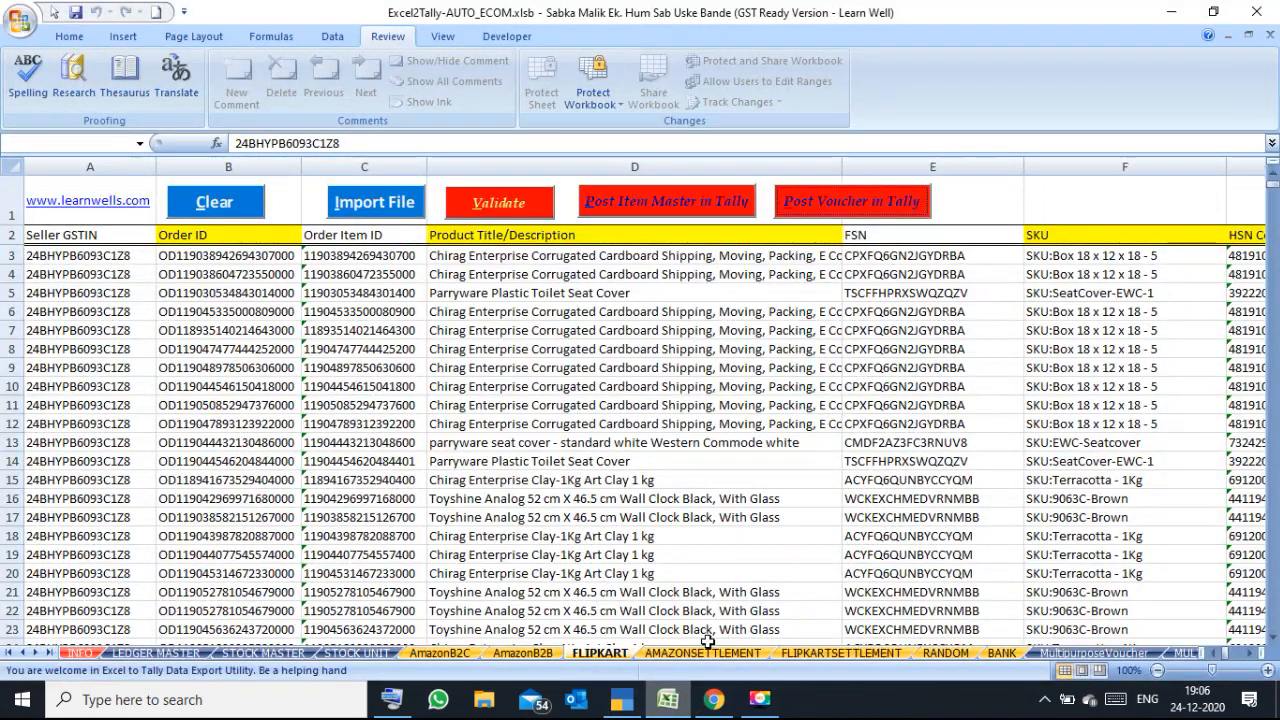
left_click(690, 653)
left_click(675, 543)
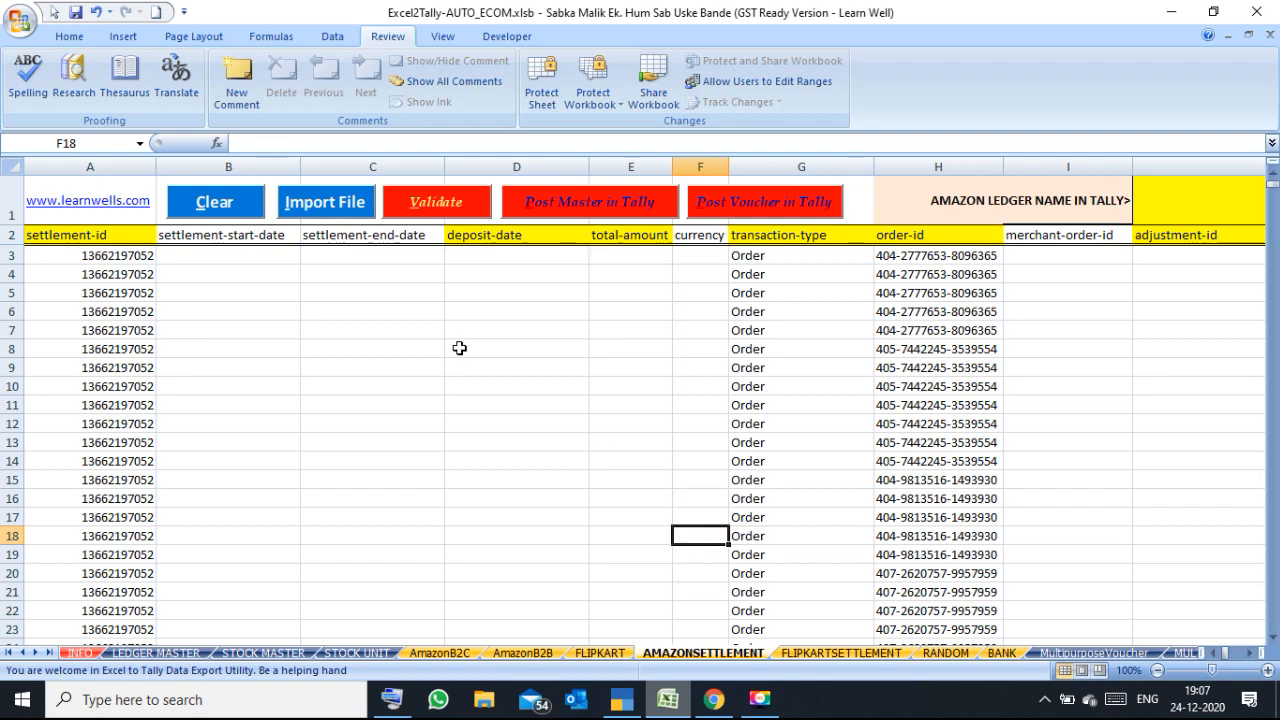
Examine the AMAZONSETTLEMENT columns across to the amount-description and amount data, including the Amazon ledger, voucher type and bank ledger settings.
key("Right")
key("Right")
key("Right")
key("Right")
key("Right")
key("Right")
key("Right")
key("Right")
key("Right")
key("Right")
key("Right")
key("Right")
key("Right")
key("Right")
key("Right")
key("Right")
key("Right")
key("Right")
key("Right")
key("Right")
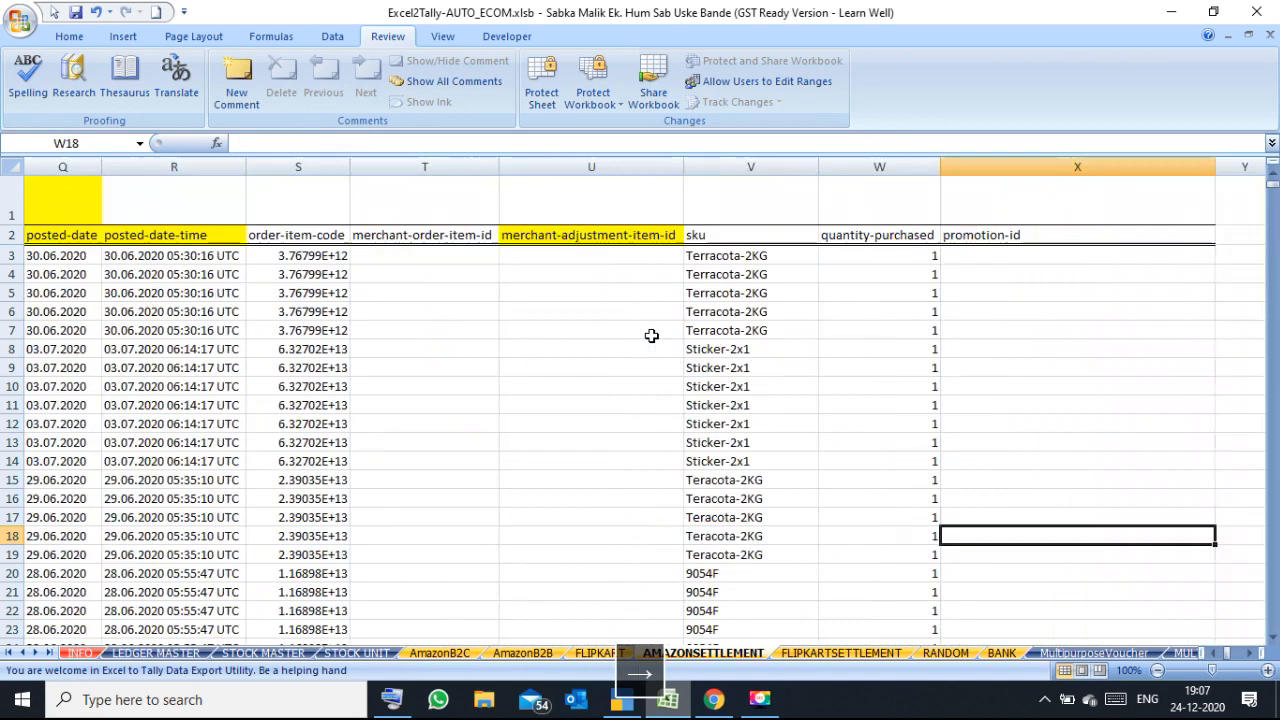
key("Left")
key("Right")
key("Right")
key("Right")
key("Right")
key("Left")
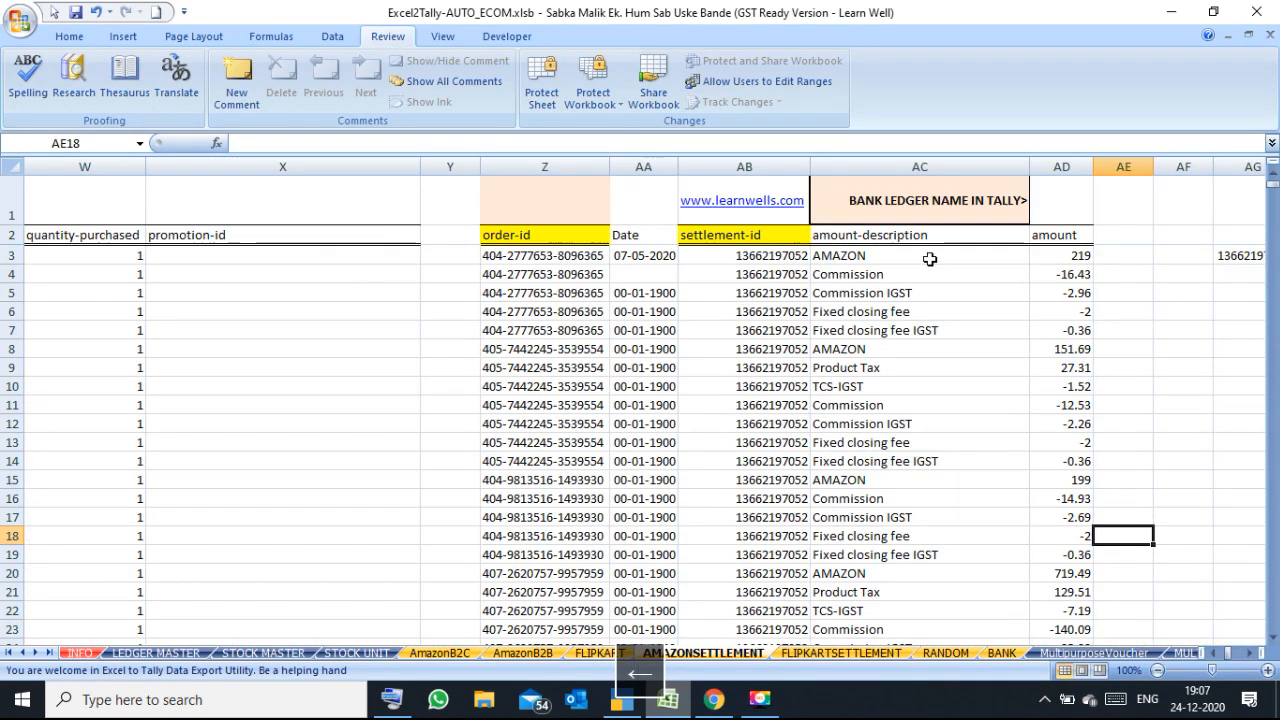
key("Left")
key("Left")
key("Left")
key("Left")
key("Left")
key("Left")
key("Left")
key("Left")
key("Left")
key("Left")
key("Left")
key("Left")
key("Left")
key("Left")
key("Left")
key("Left")
key("Left")
key("Left")
key("Left")
key("Left")
key("Left")
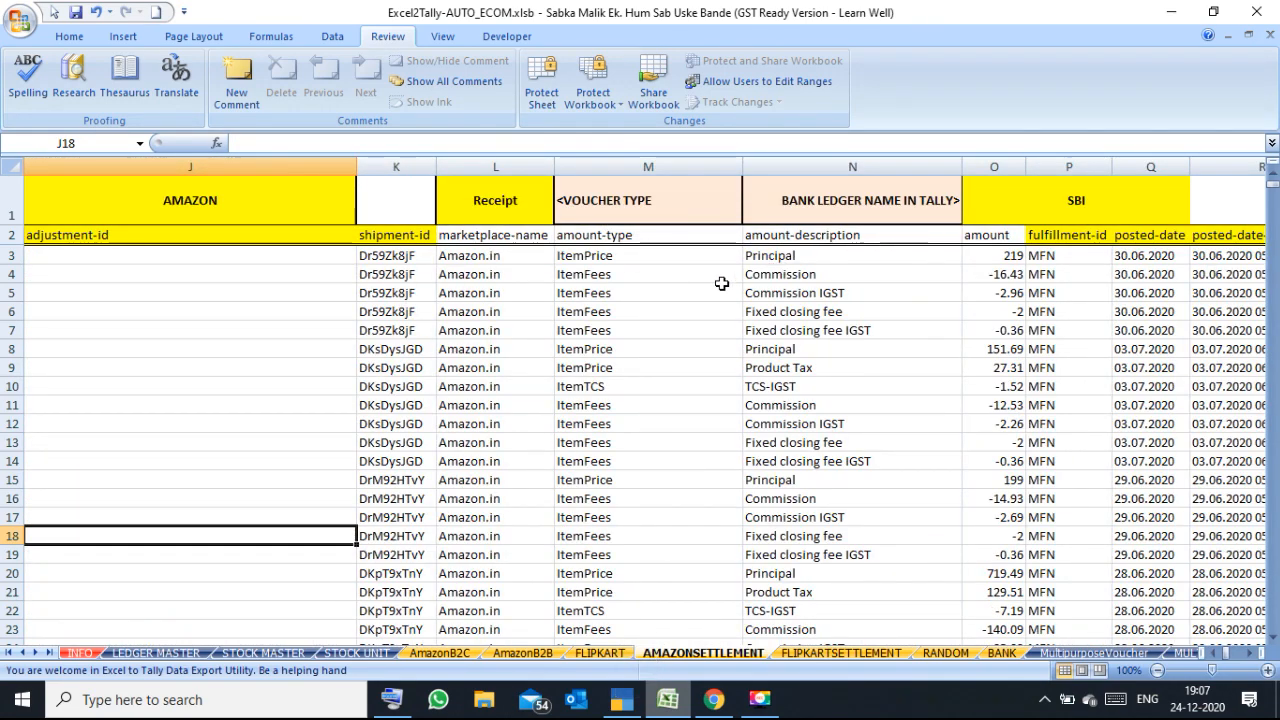
key("Left")
key("Left")
key("Left")
key("Left")
key("Left")
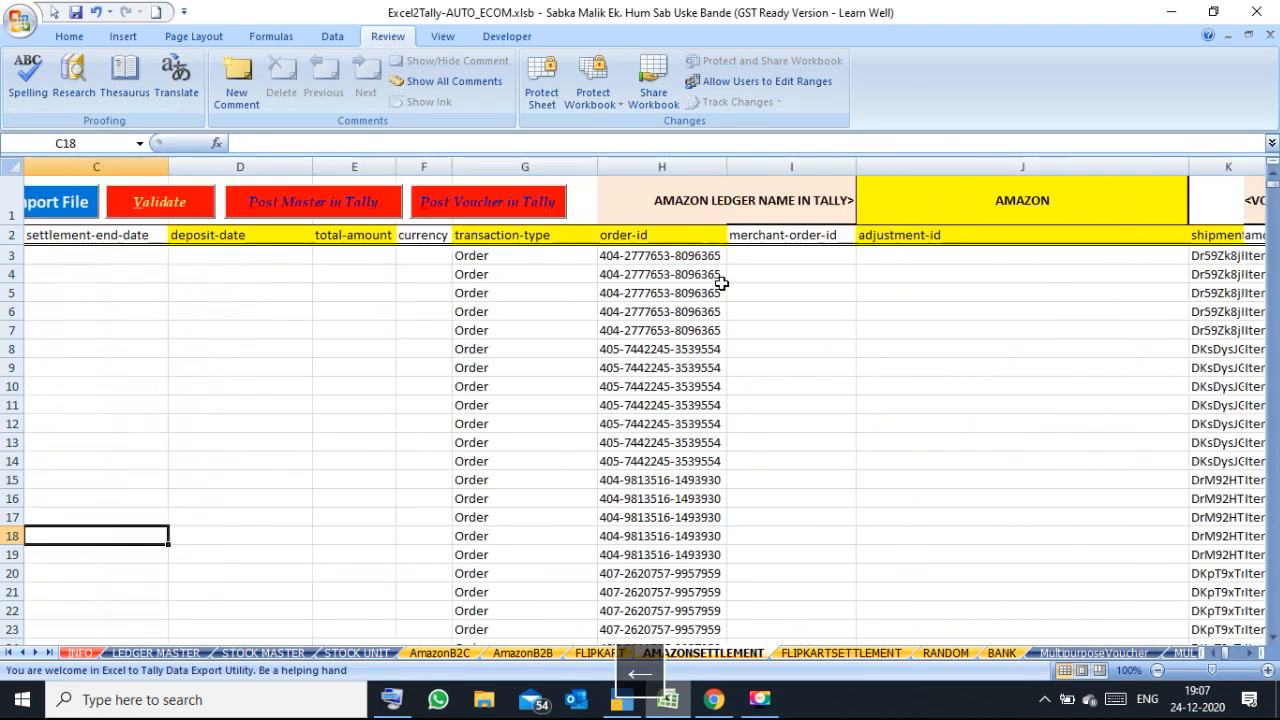
key("Left")
key("Left")
key("Left")
key("Left")
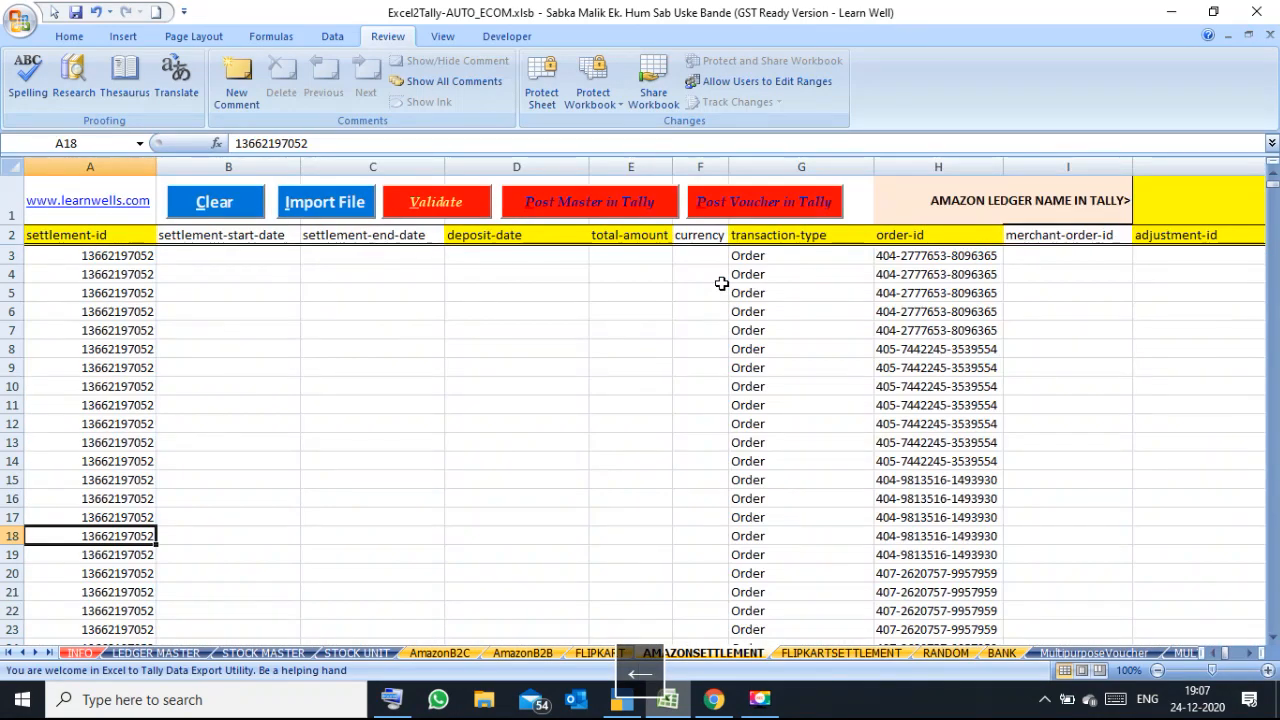
Clear the AMAZONSETTLEMENT sheet and import the settlement file 50797018446.txt from the ecommerce data folder.
left_click(492, 305)
left_click(253, 212)
left_click(571, 331)
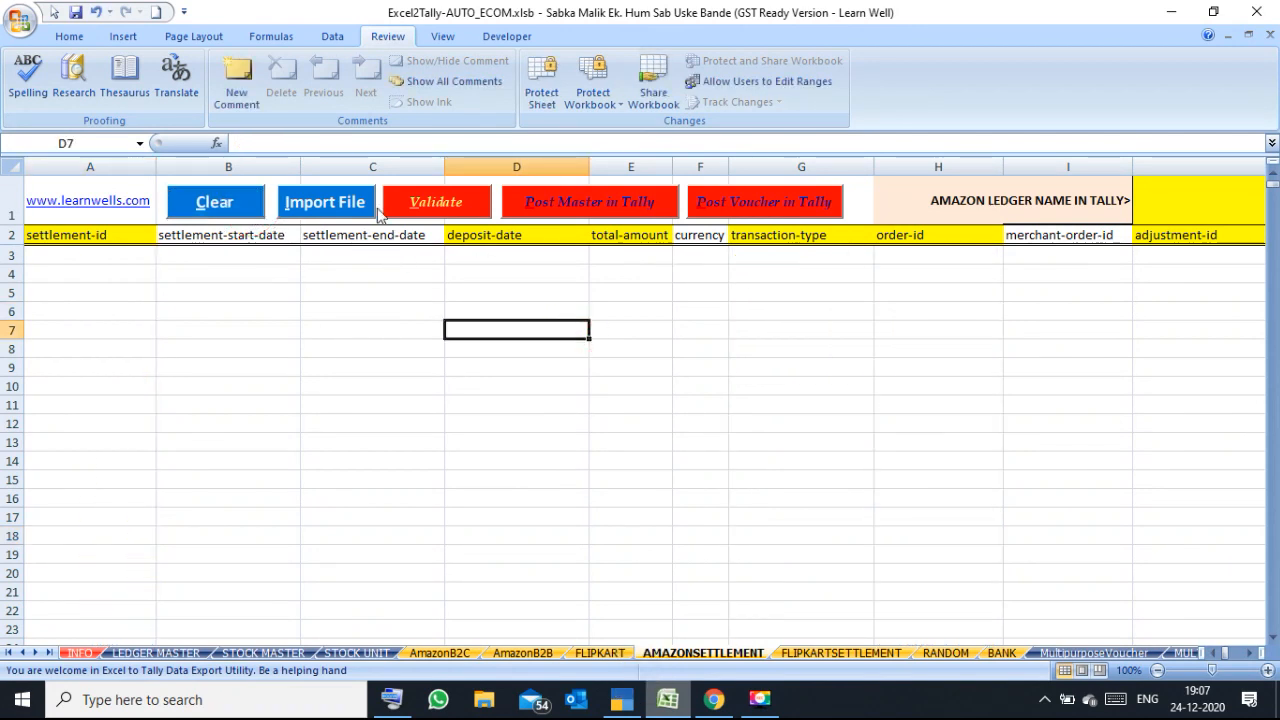
left_click(342, 206)
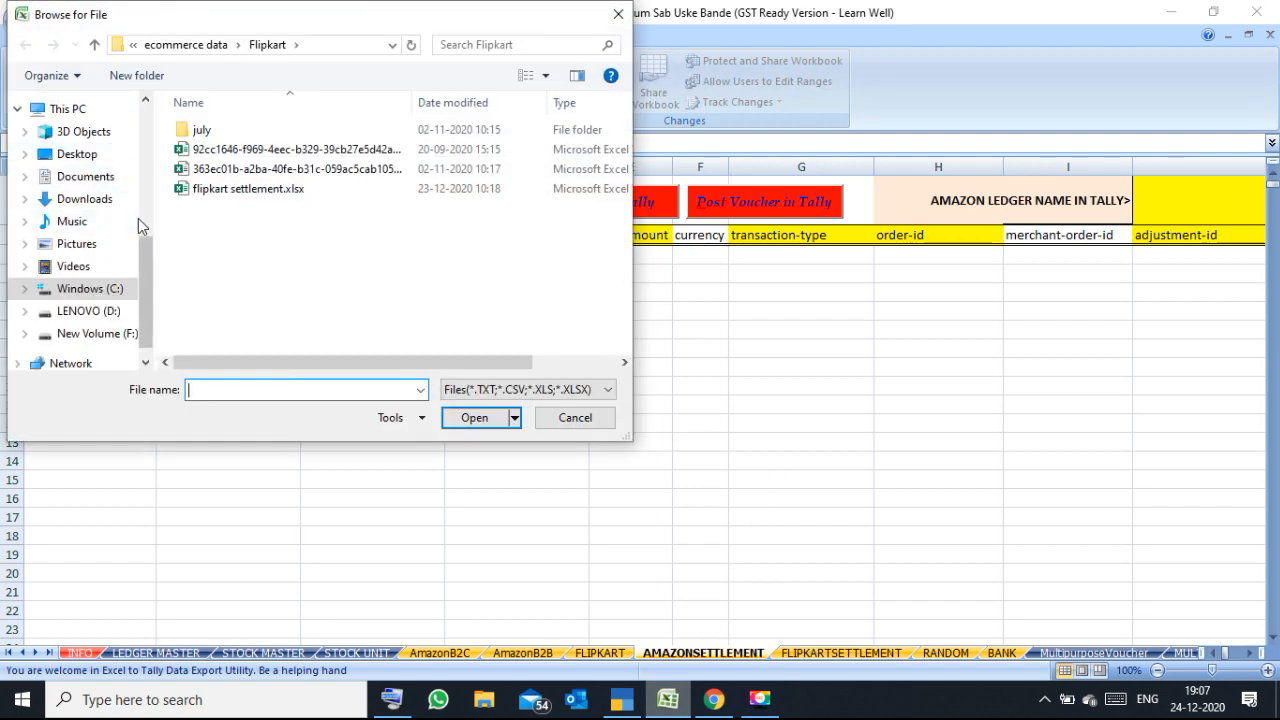
left_click(212, 46)
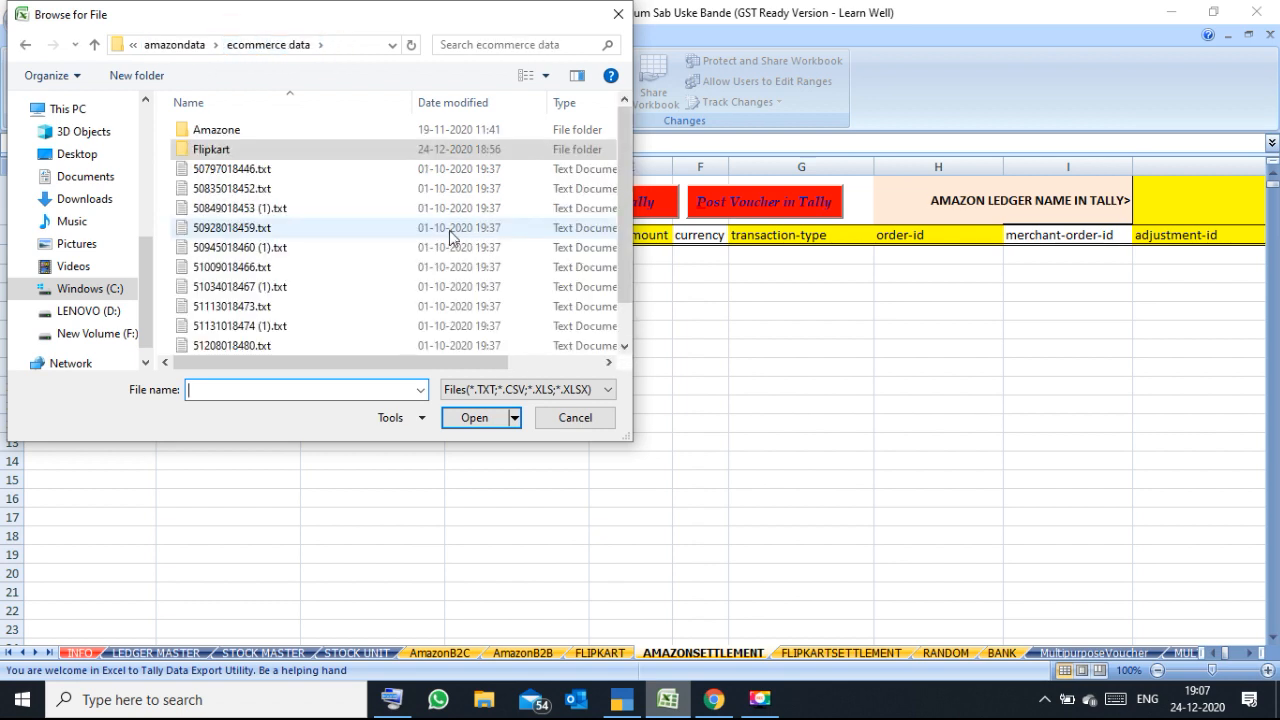
left_click(290, 172)
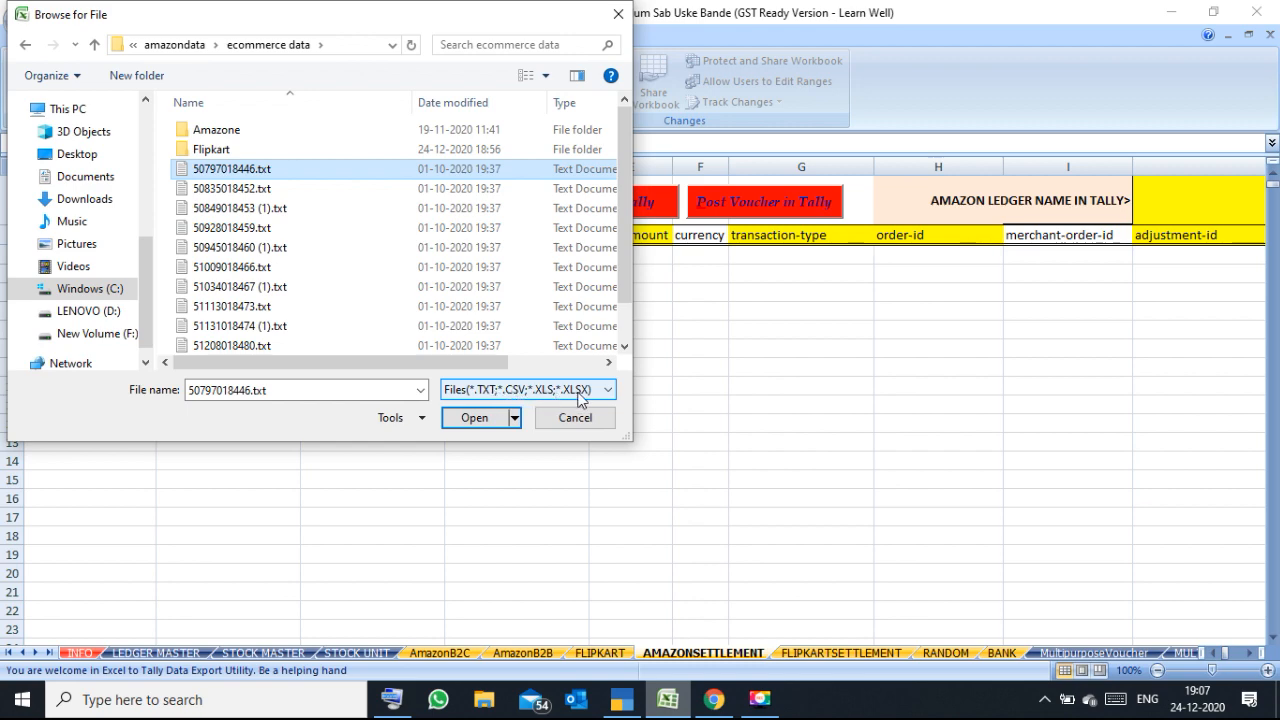
left_click(462, 419)
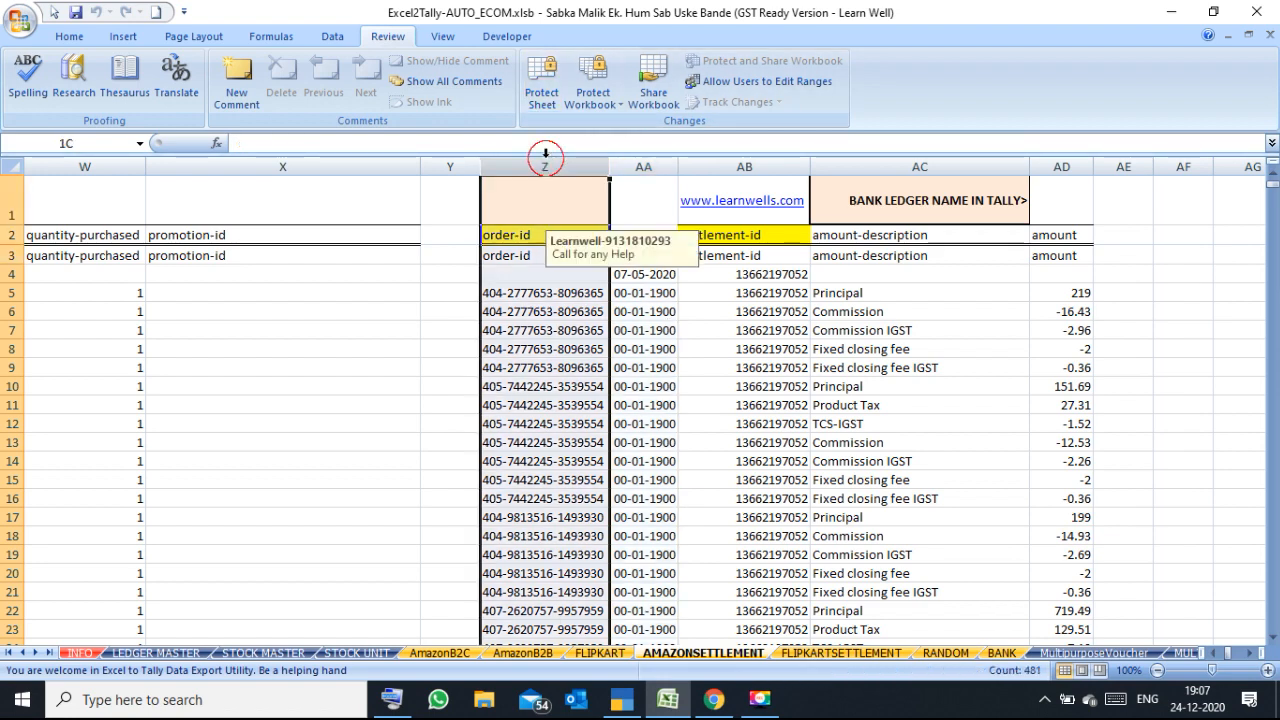
Review the order-id to amount columns of the imported Amazon settlement and validate the data.
left_click_drag(545, 166, 1080, 237)
left_click(1012, 420)
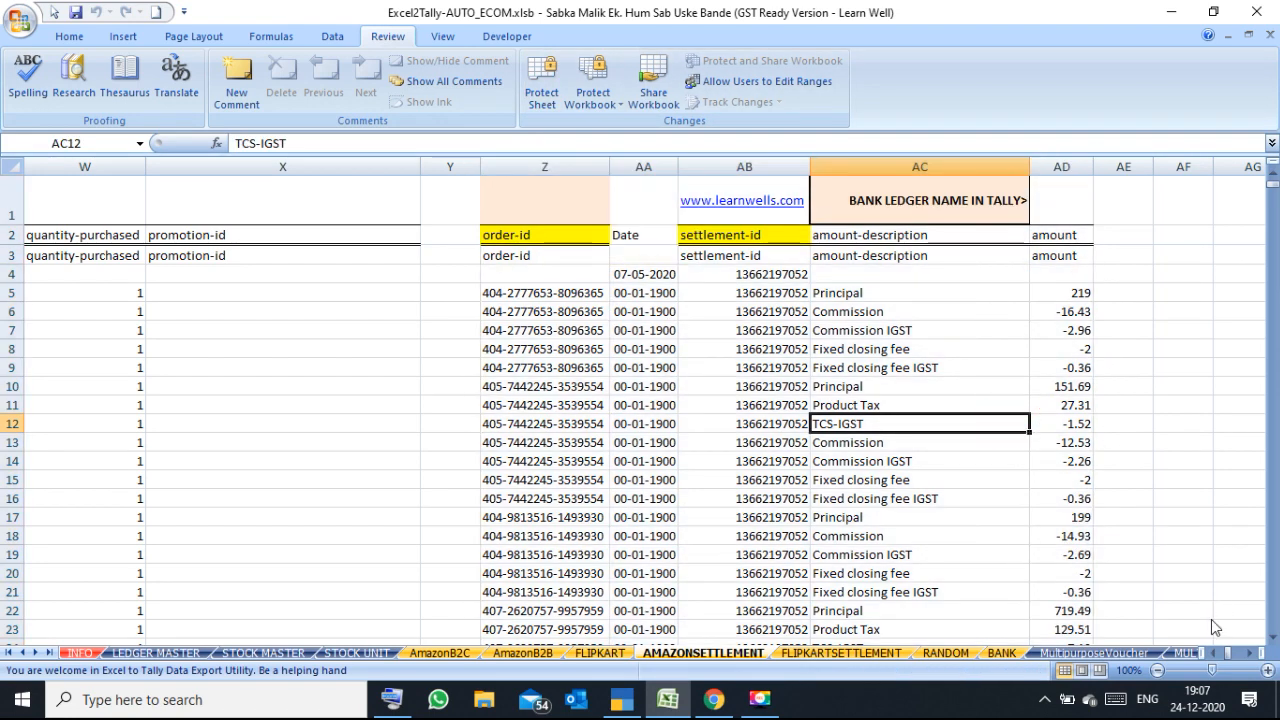
left_click_drag(1229, 654, 1208, 654)
left_click(566, 416)
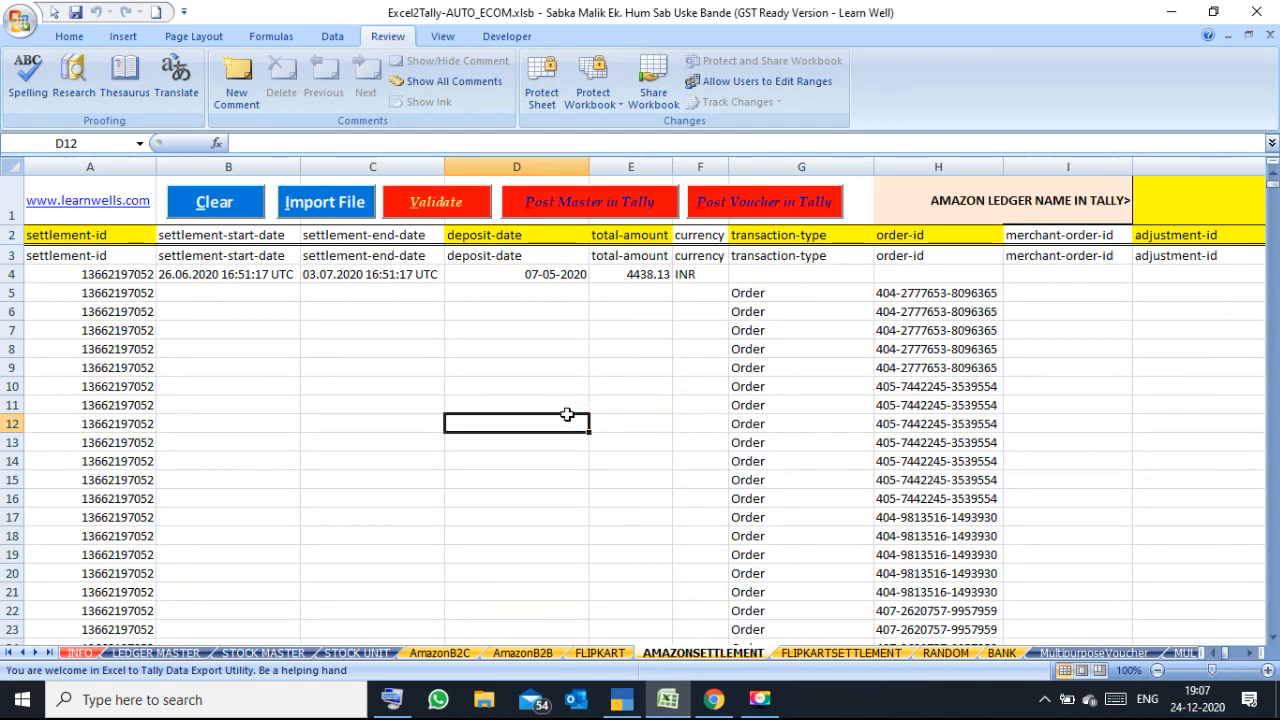
left_click(431, 212)
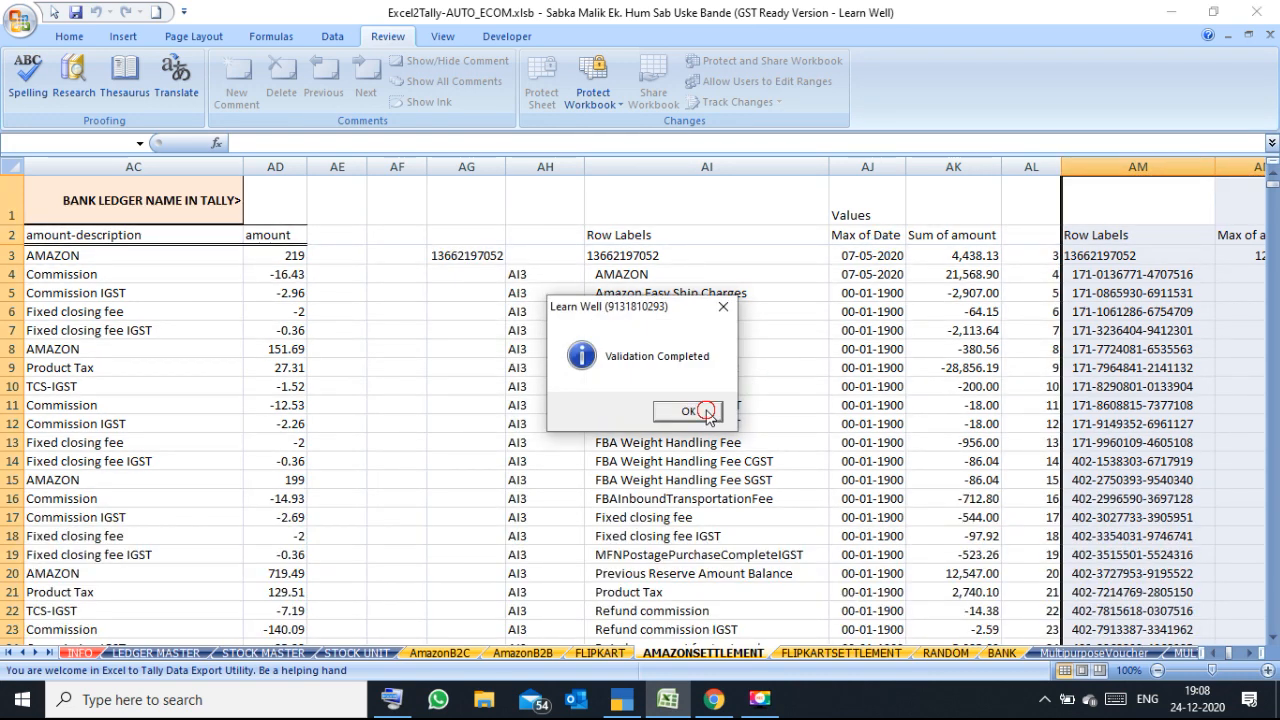
left_click(688, 412)
Examine the validated settlement summary, covering the amounts per description and the maximum amount per order.
left_click(516, 222)
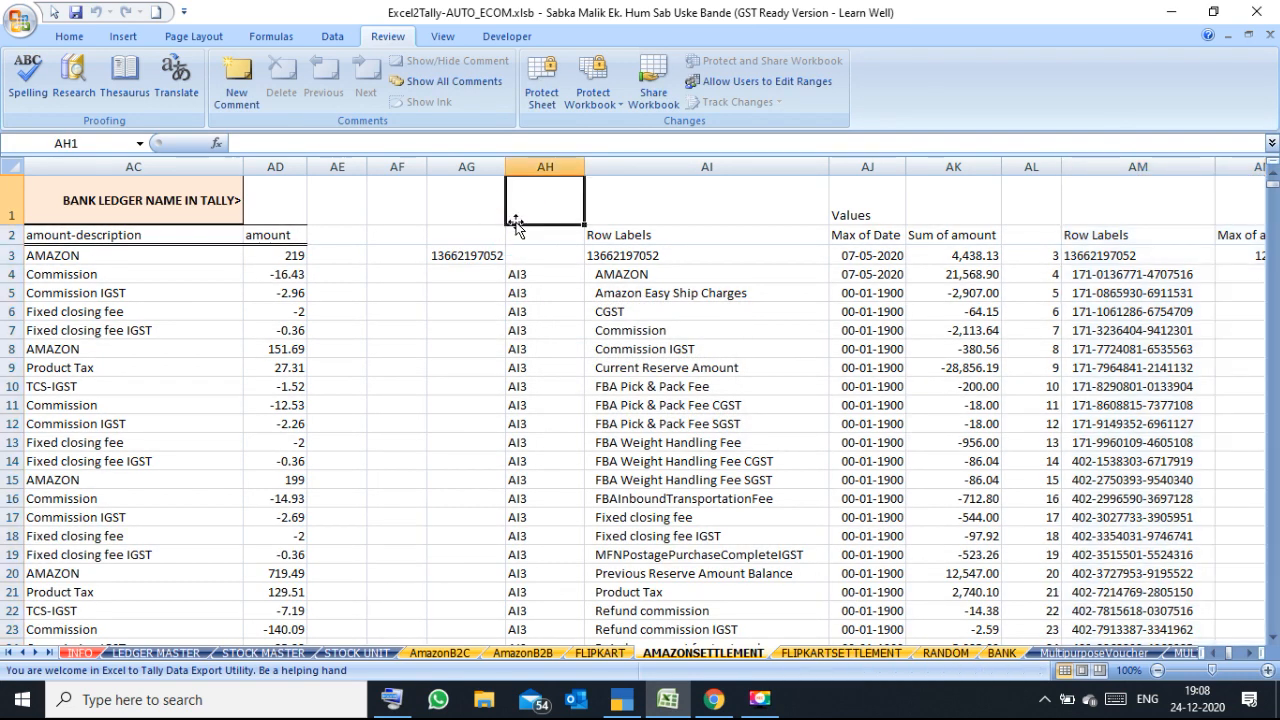
key("Right")
key("Right")
key("Right")
key("Right")
key("Right")
key("Right")
key("Right")
key("Right")
key("Right")
key("Right")
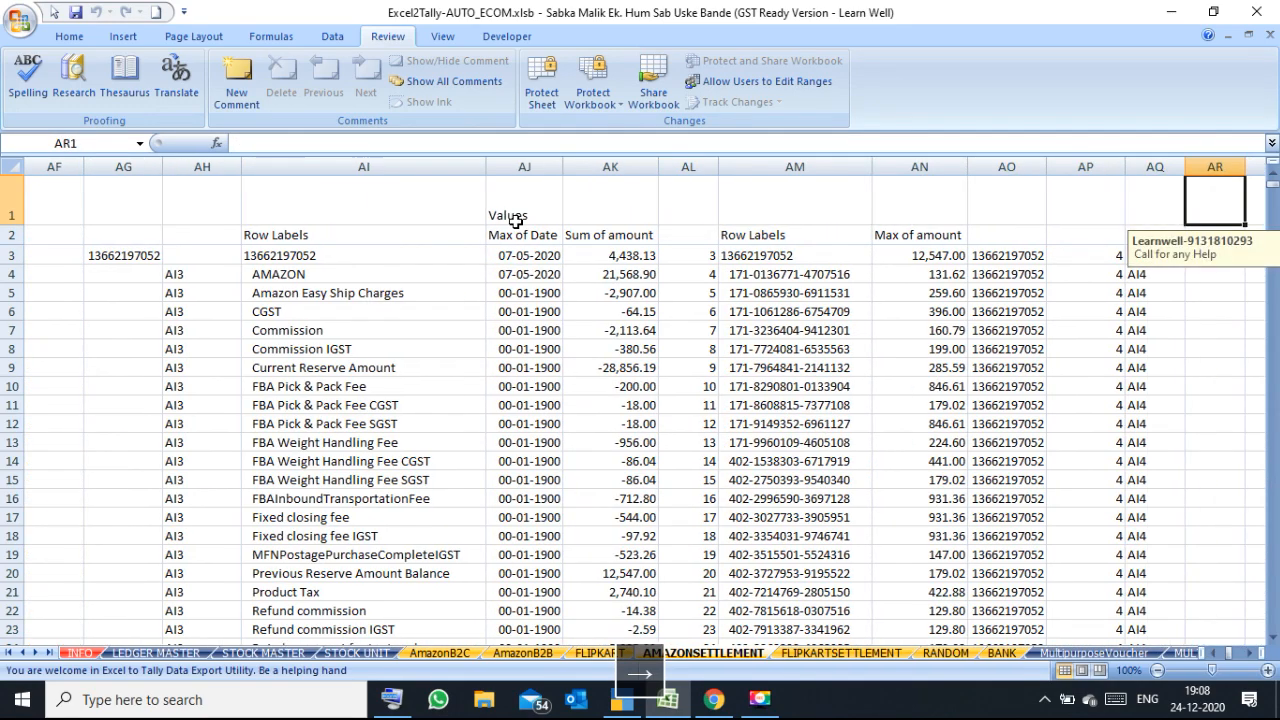
Post the masters of the validated Amazon settlement in Tally.
key("Left")
key("Left")
key("Left")
key("Left")
key("Left")
key("Left")
key("Left")
key("Left")
key("Left")
key("Left")
key("Left")
key("Left")
key("Left")
key("Left")
key("Left")
key("Left")
key("Left")
key("Left")
key("Left")
key("Left")
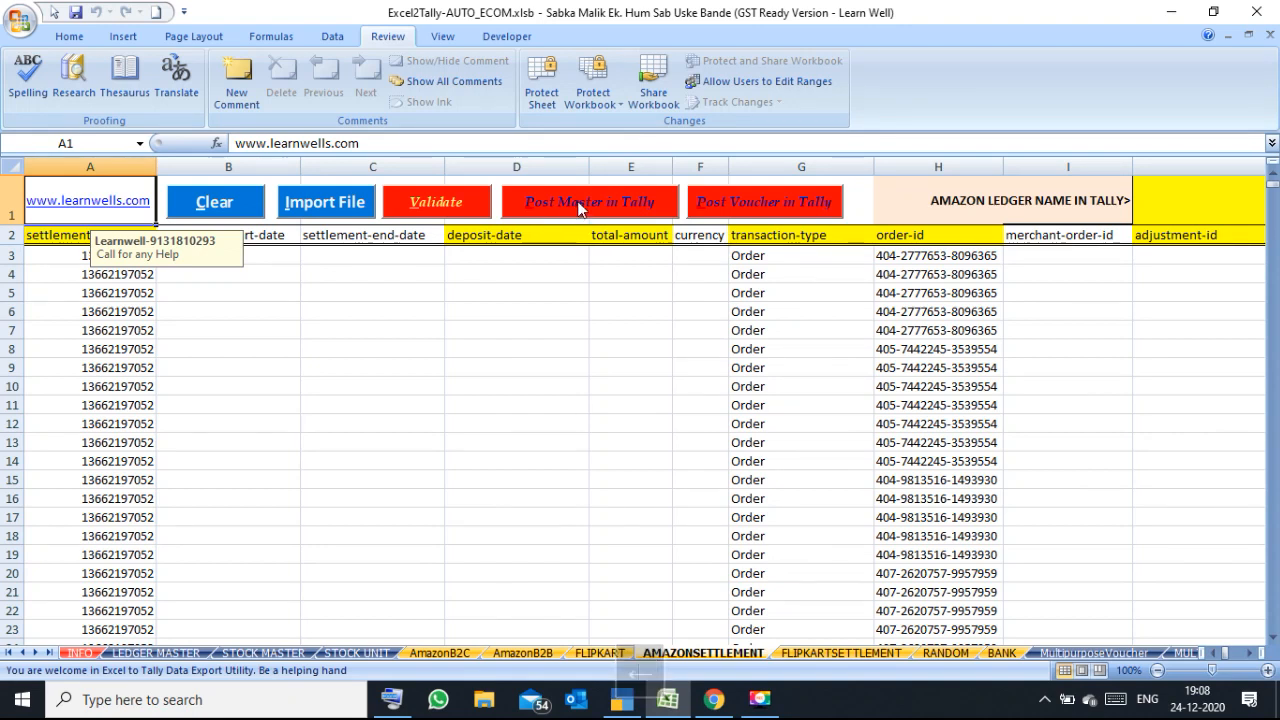
left_click(578, 205)
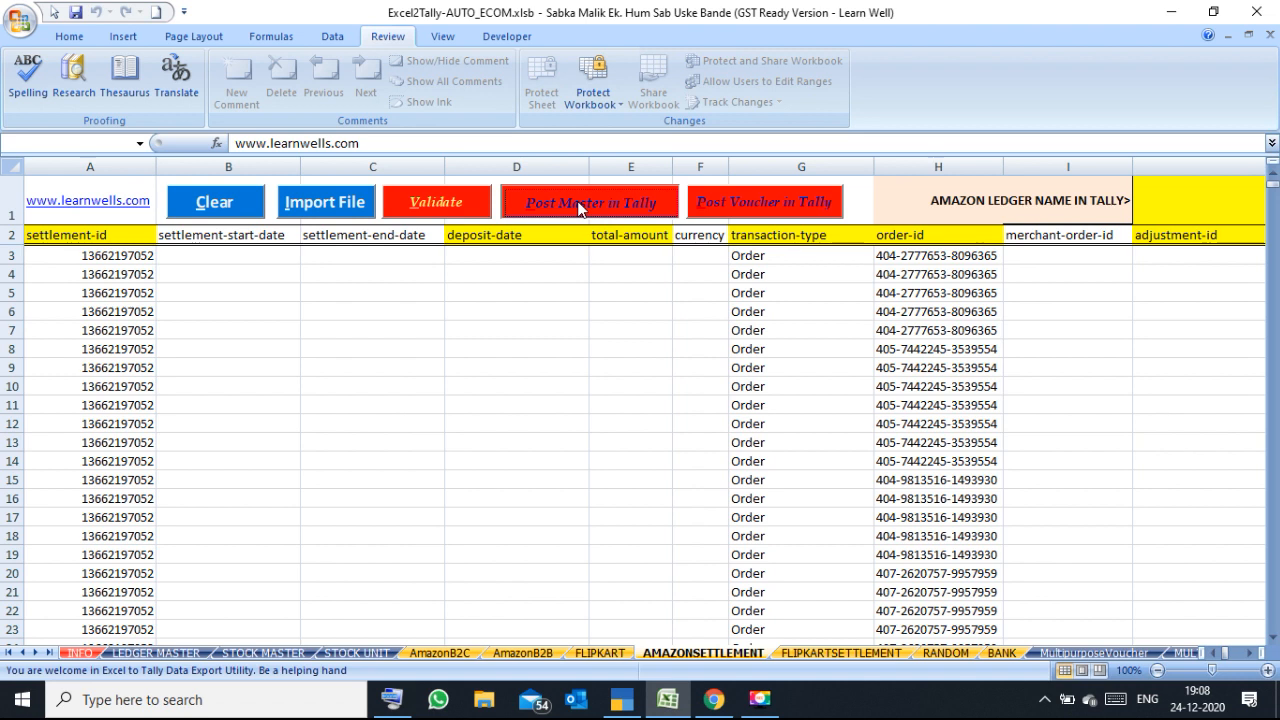
left_click(579, 204)
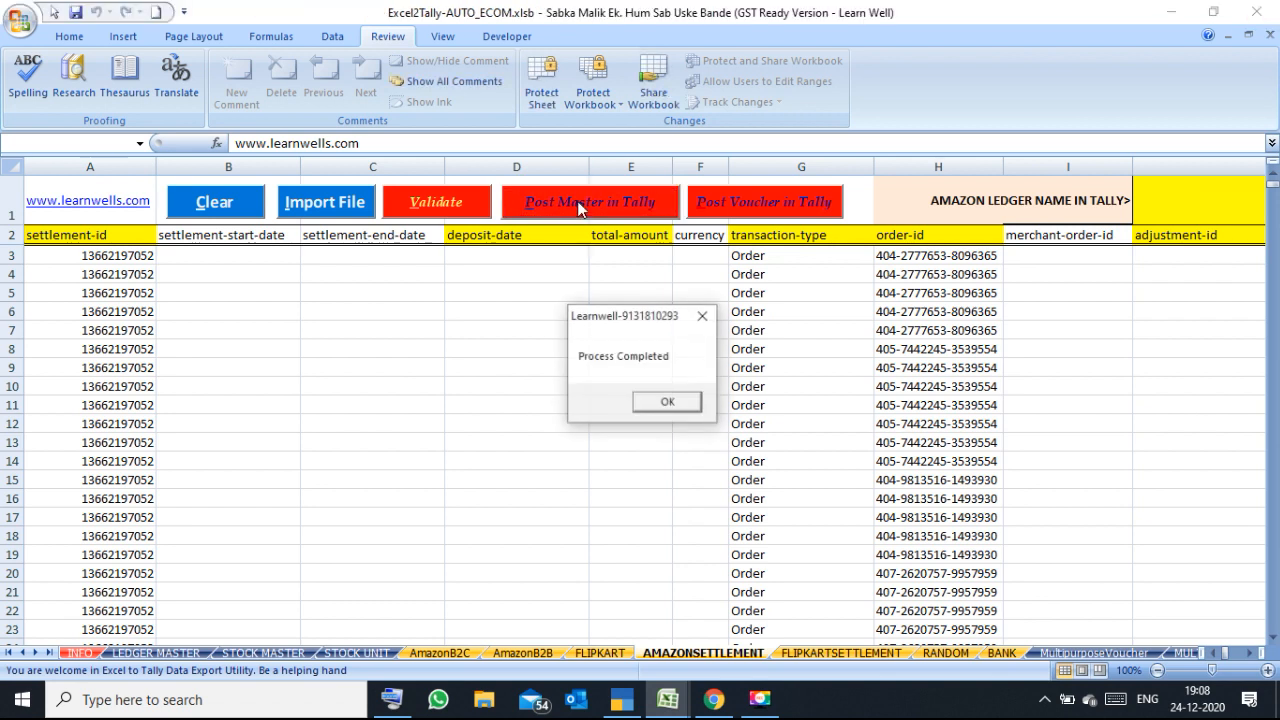
left_click(668, 403)
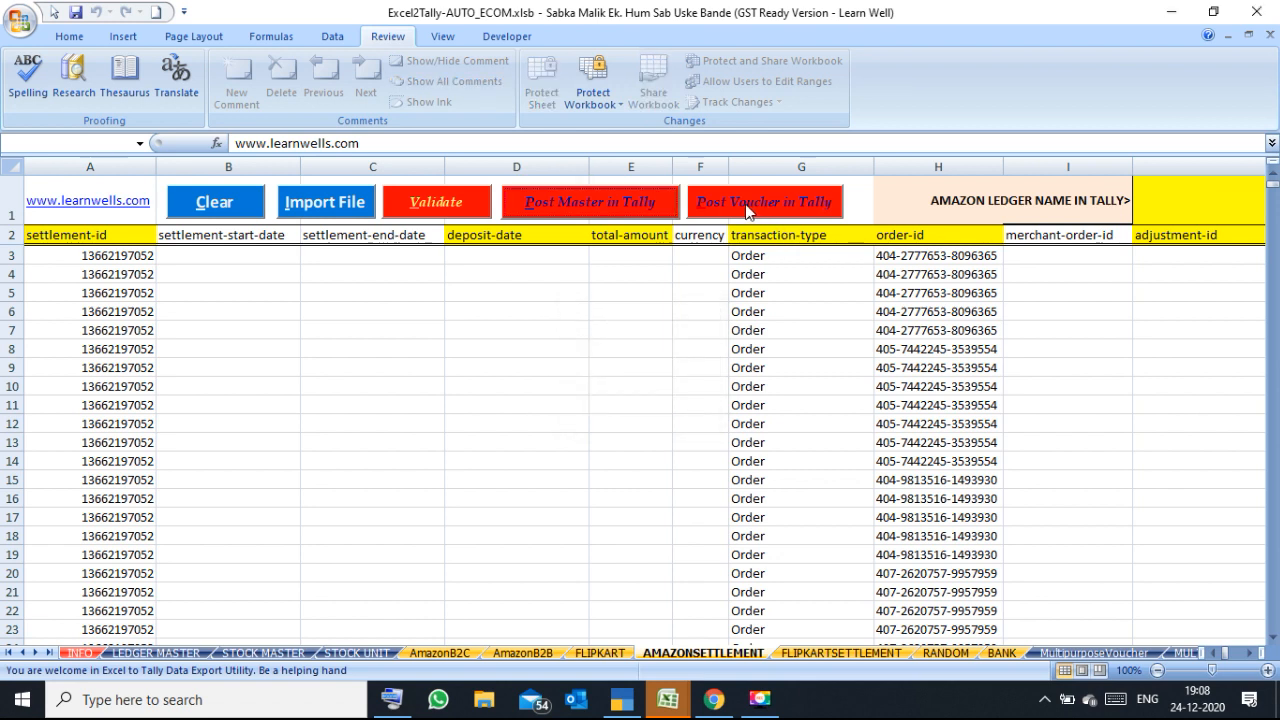
Set the Max of Date in cell AJ3 of the settlement summary to 01-12-2020.
left_click(810, 256)
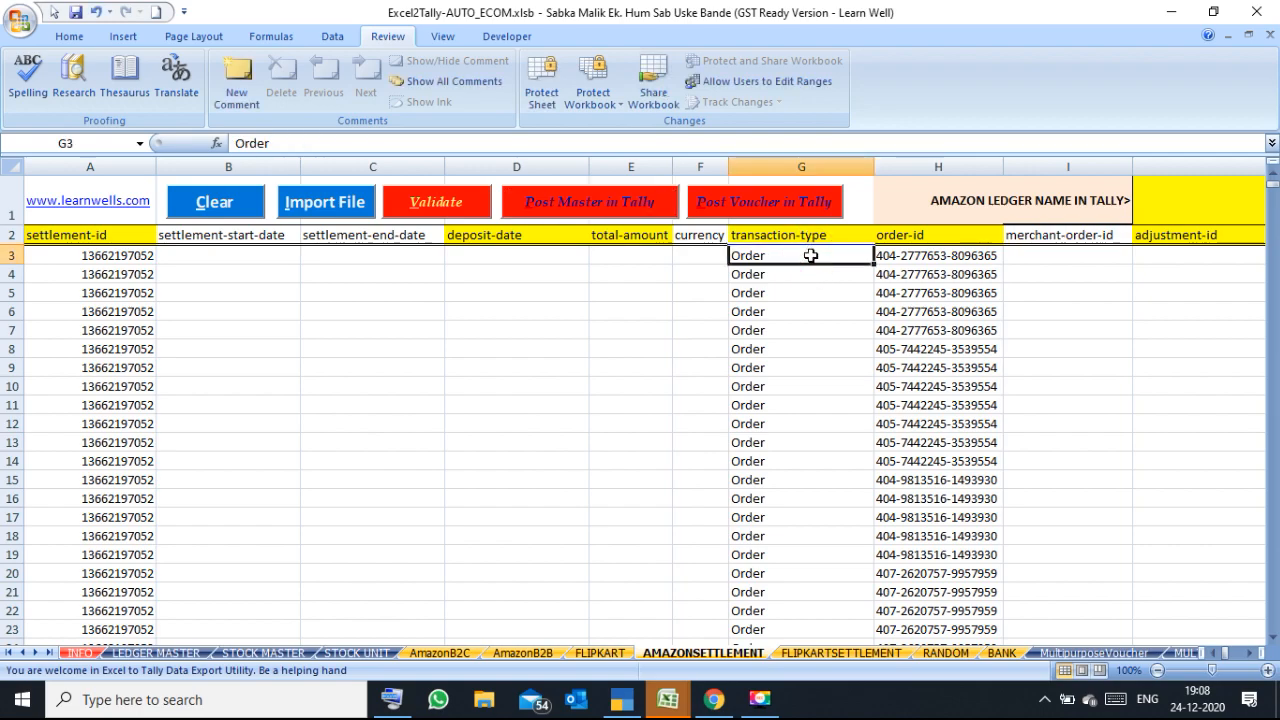
key("Right")
key("Right")
key("Right")
key("Right")
key("Right")
key("Right")
key("Right")
key("Right")
key("Right")
key("Right")
key("Right")
key("Right")
key("Right")
key("Right")
key("Right")
key("Right")
key("Right")
key("Right")
key("Right")
key("Right")
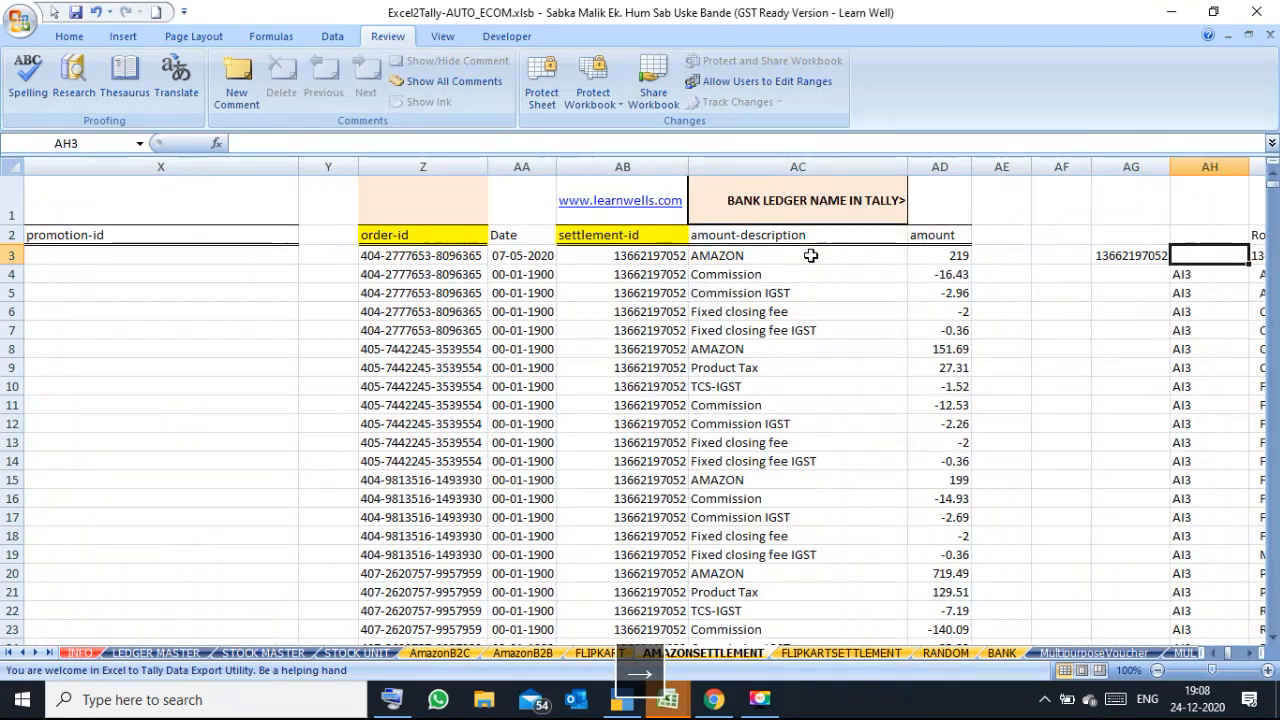
key("Right")
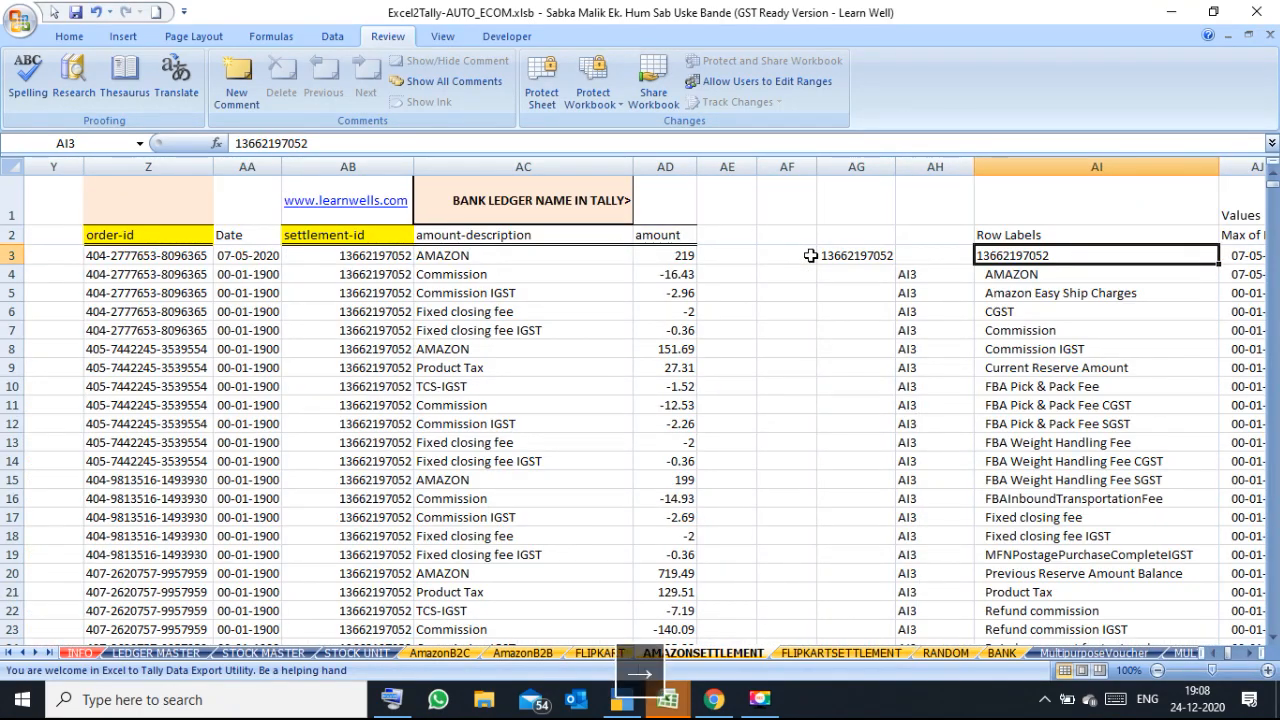
key("Right")
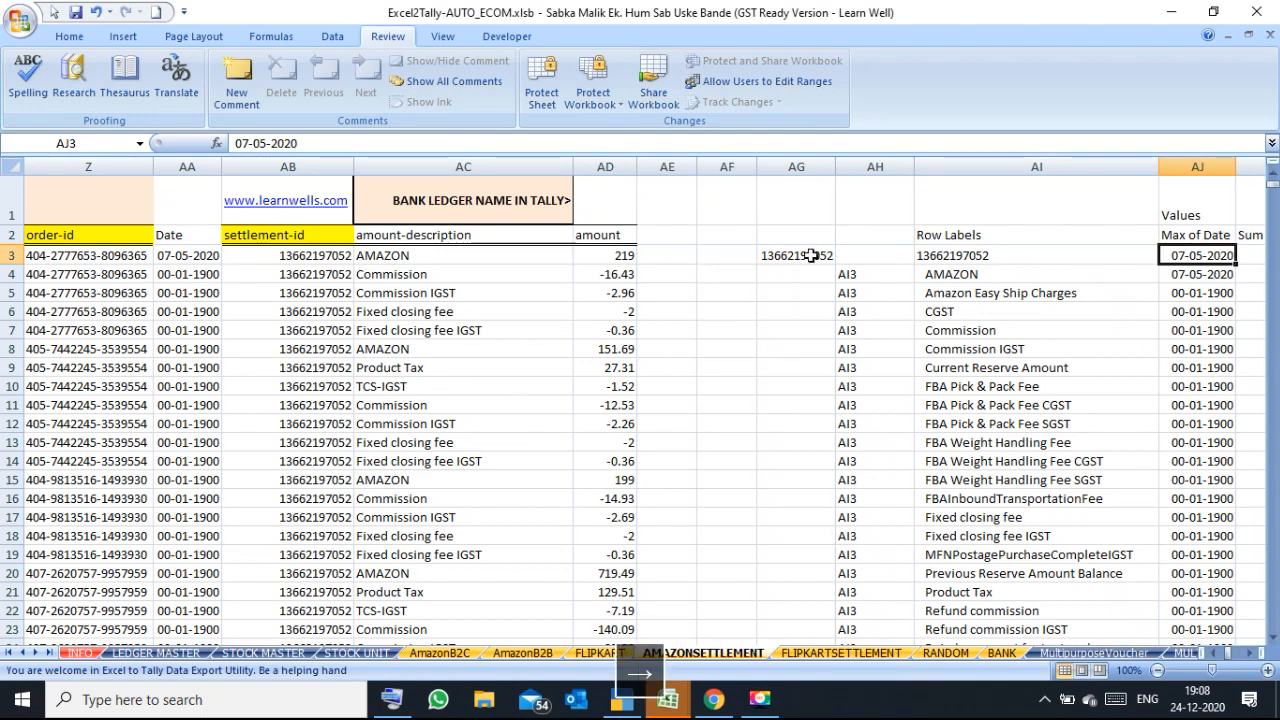
key("Right")
key("Right")
key("Right")
key("Right")
key("Right")
key("Right")
key("Right")
key("Right")
key("Right")
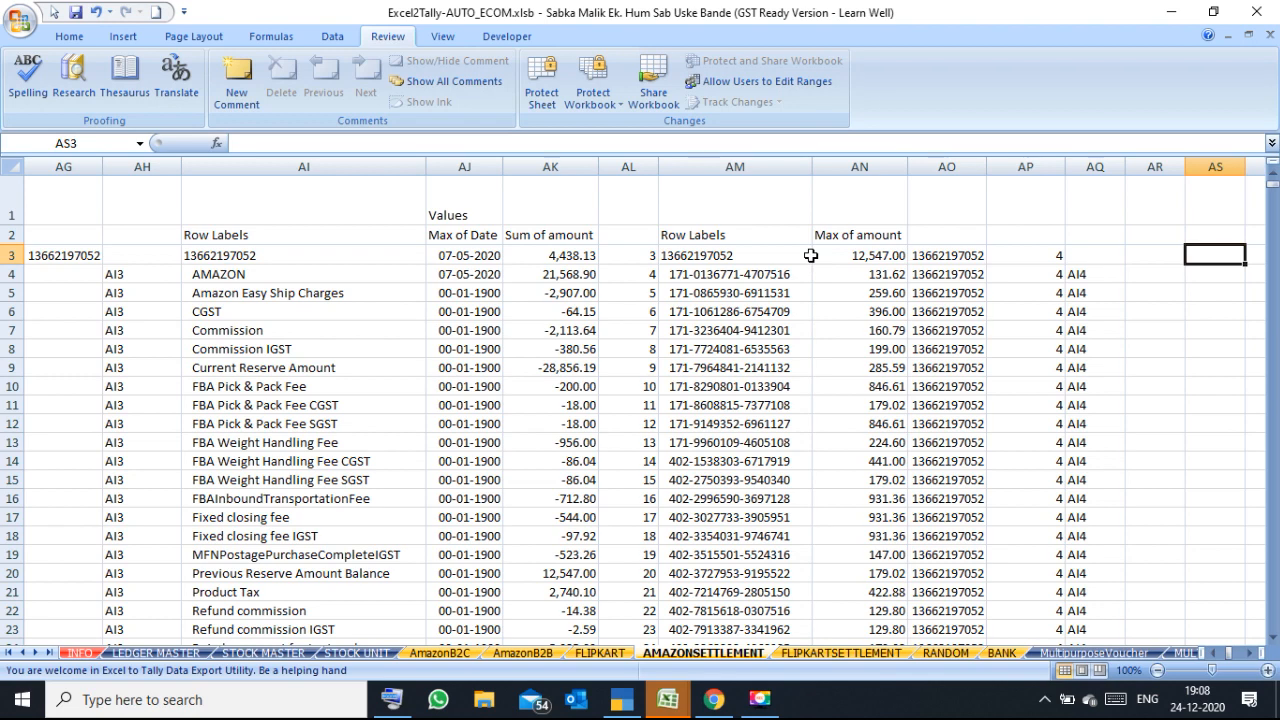
key("Left")
key("Left")
key("Left")
key("Left")
key("Left")
key("Left")
key("Left")
key("Left")
key("Left")
key("Left")
key("Right")
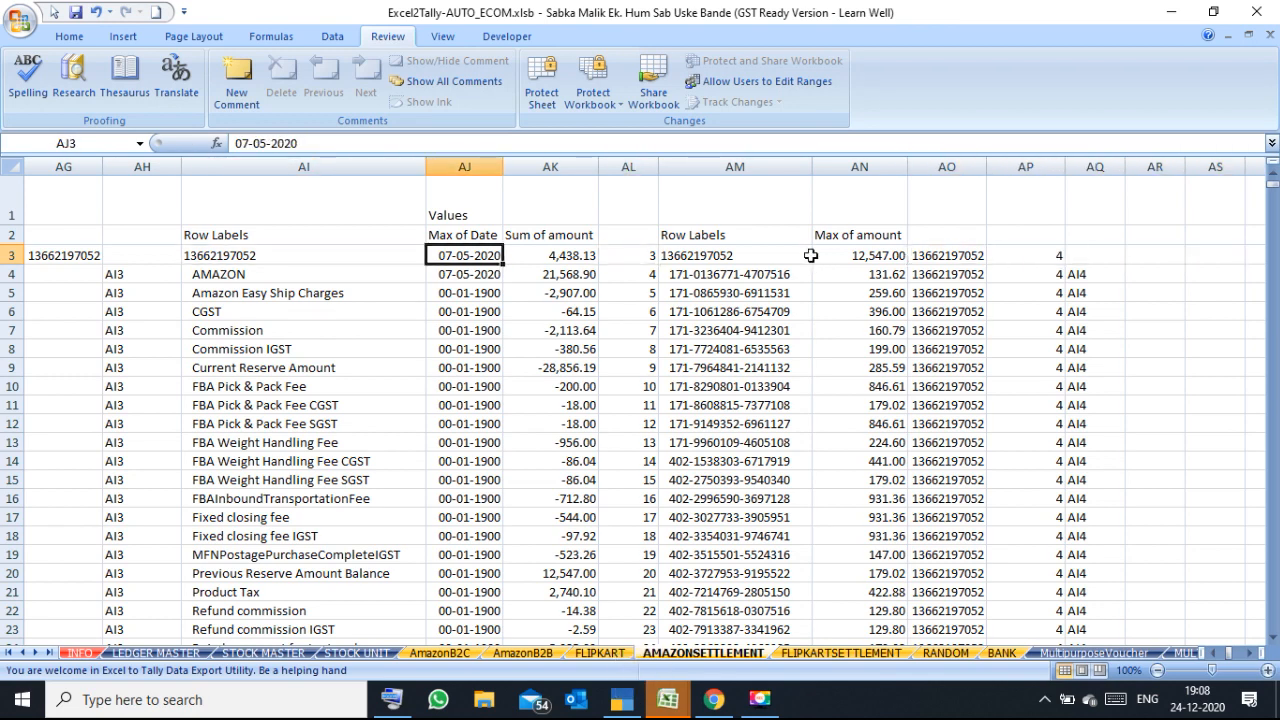
type("01-12-2020")
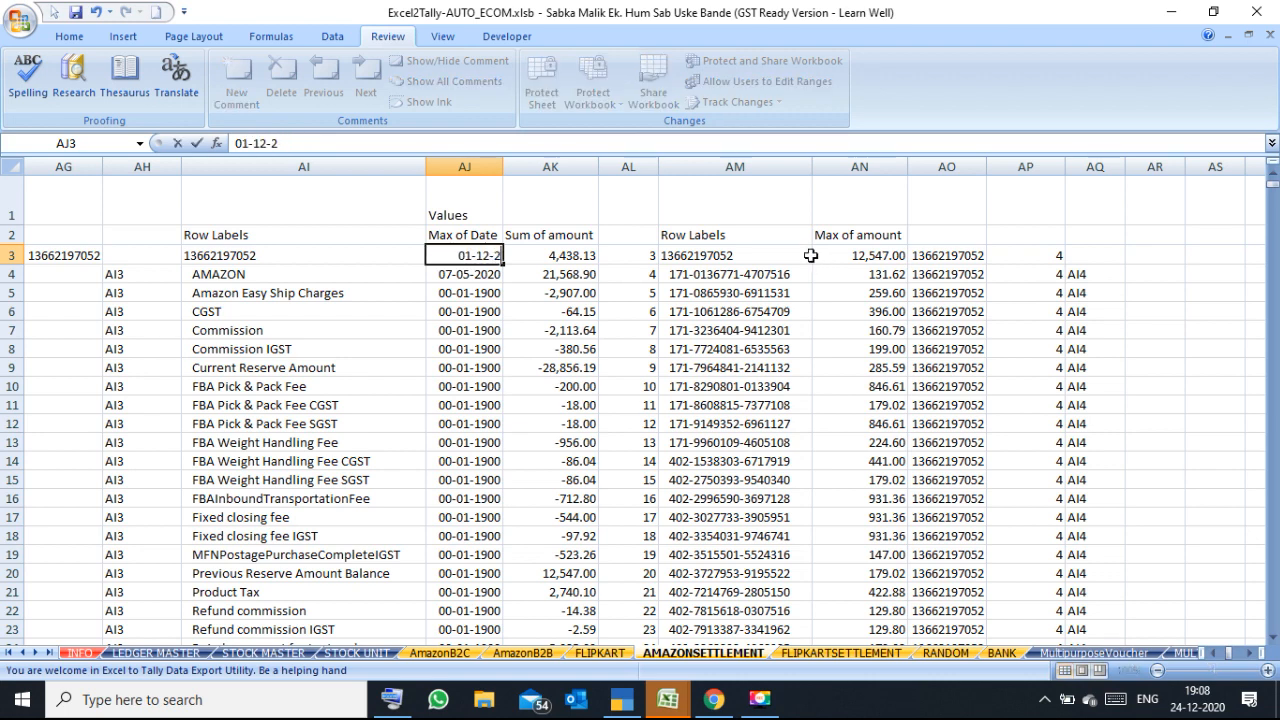
key("Return")
Copy the date from AJ3 to the AMAZON row's date in cell AJ4.
left_click(487, 251)
key("ctrl+c")
key("Down")
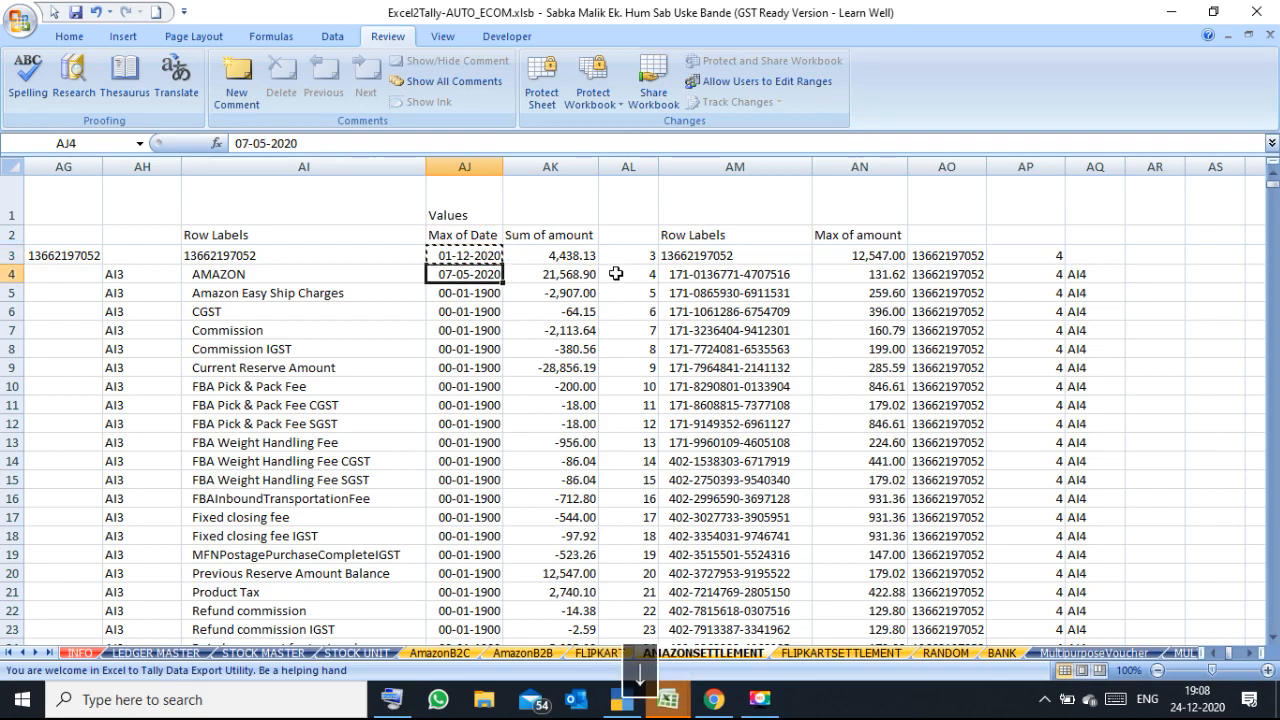
key("ctrl+v")
Post the Amazon settlement voucher in Tally from the AMAZONSETTLEMENT sheet.
left_click(457, 330)
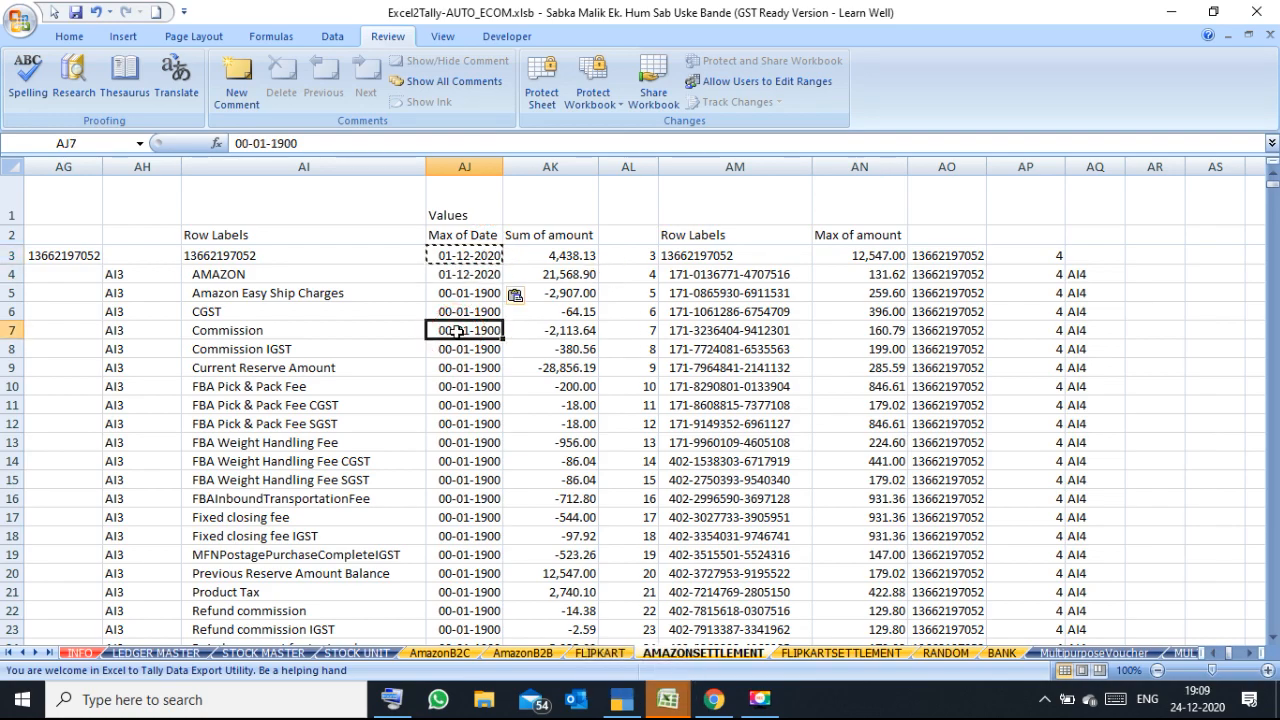
key("Left")
key("Left")
key("Left")
key("Left")
key("Left")
key("Left")
key("Left")
key("Left")
key("Left")
key("Left")
key("Left")
key("Left")
key("Left")
key("Left")
key("Left")
key("Left")
key("Left")
key("Left")
key("Left")
key("Left")
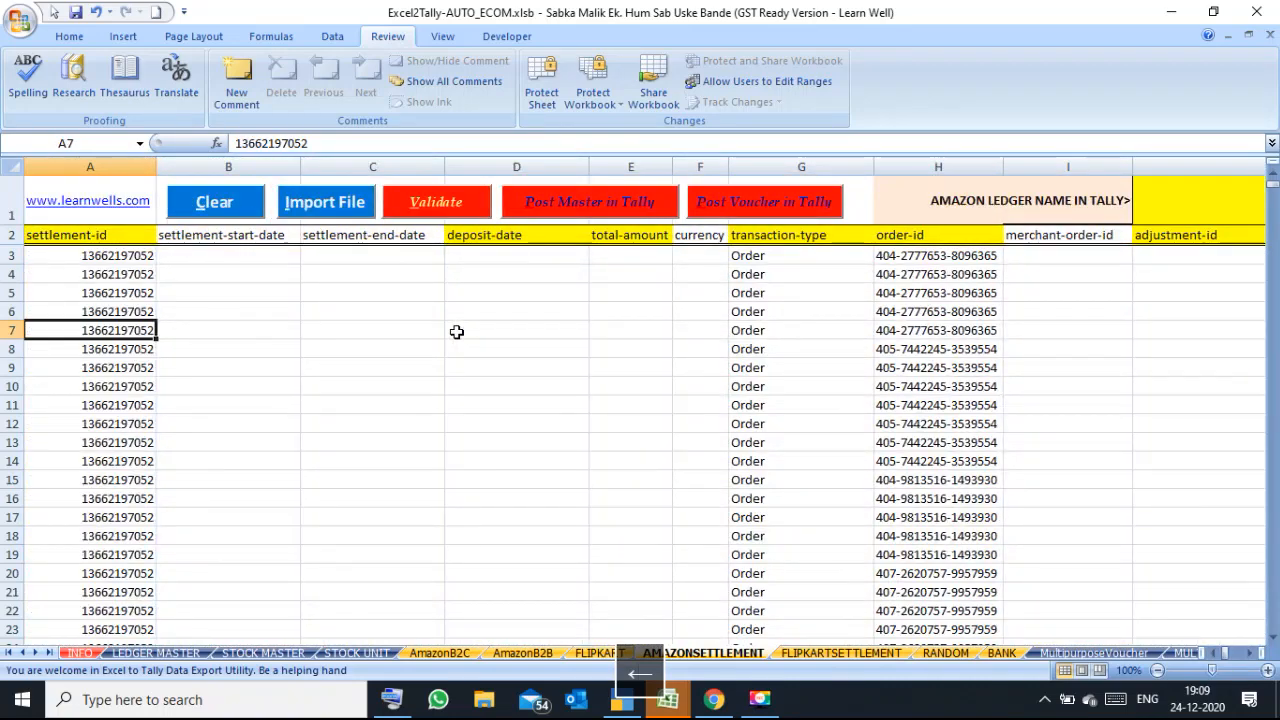
left_click(779, 203)
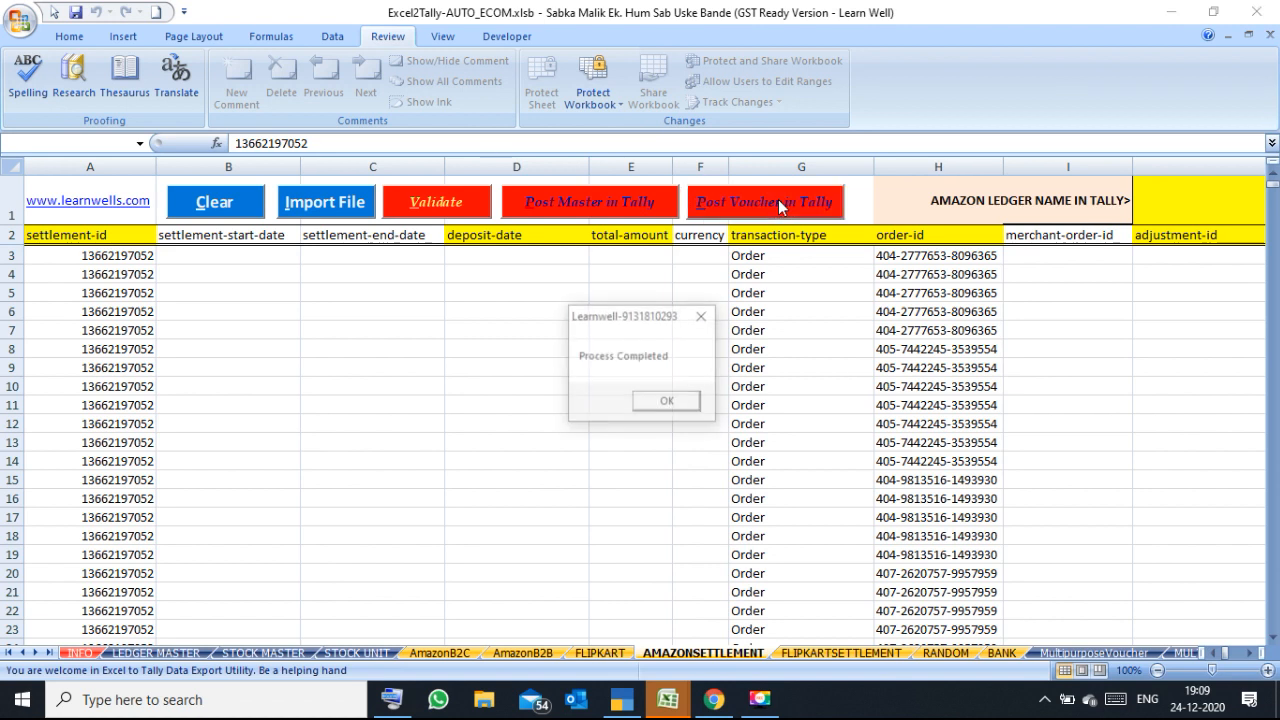
left_click(667, 403)
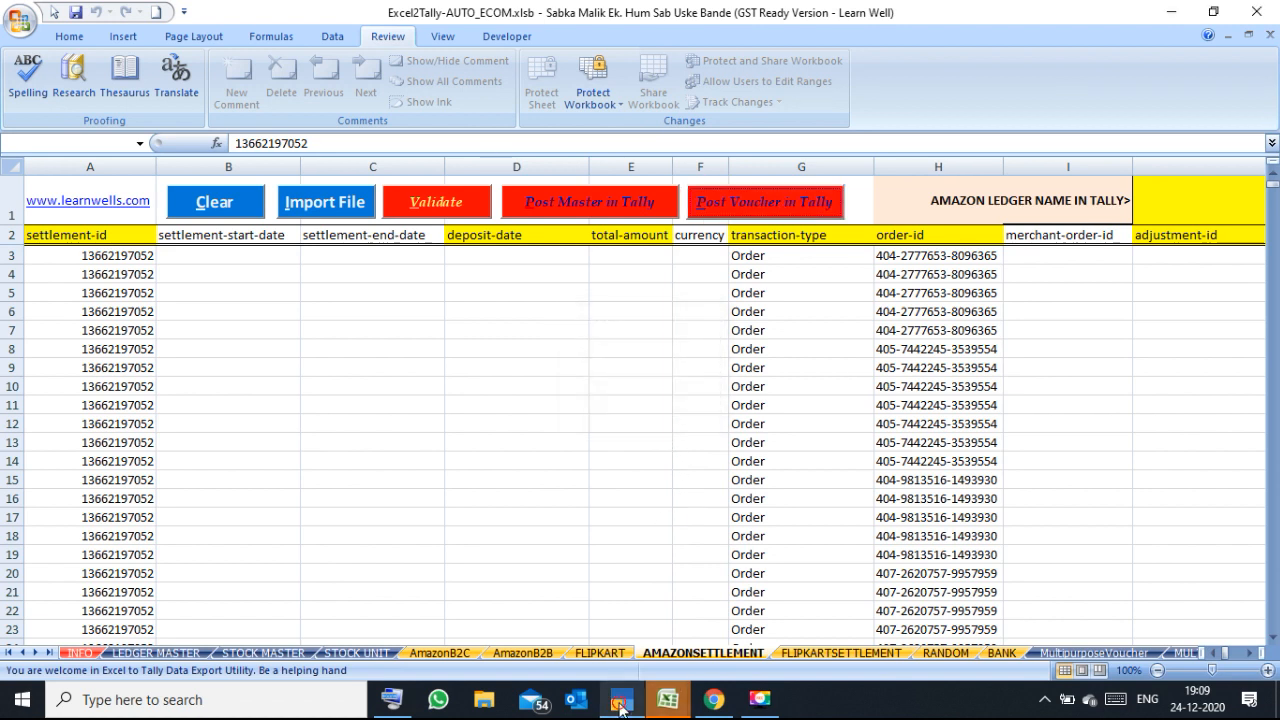
Switch to TallyPrime and set the Day Book date to 1.12.
left_click(621, 705)
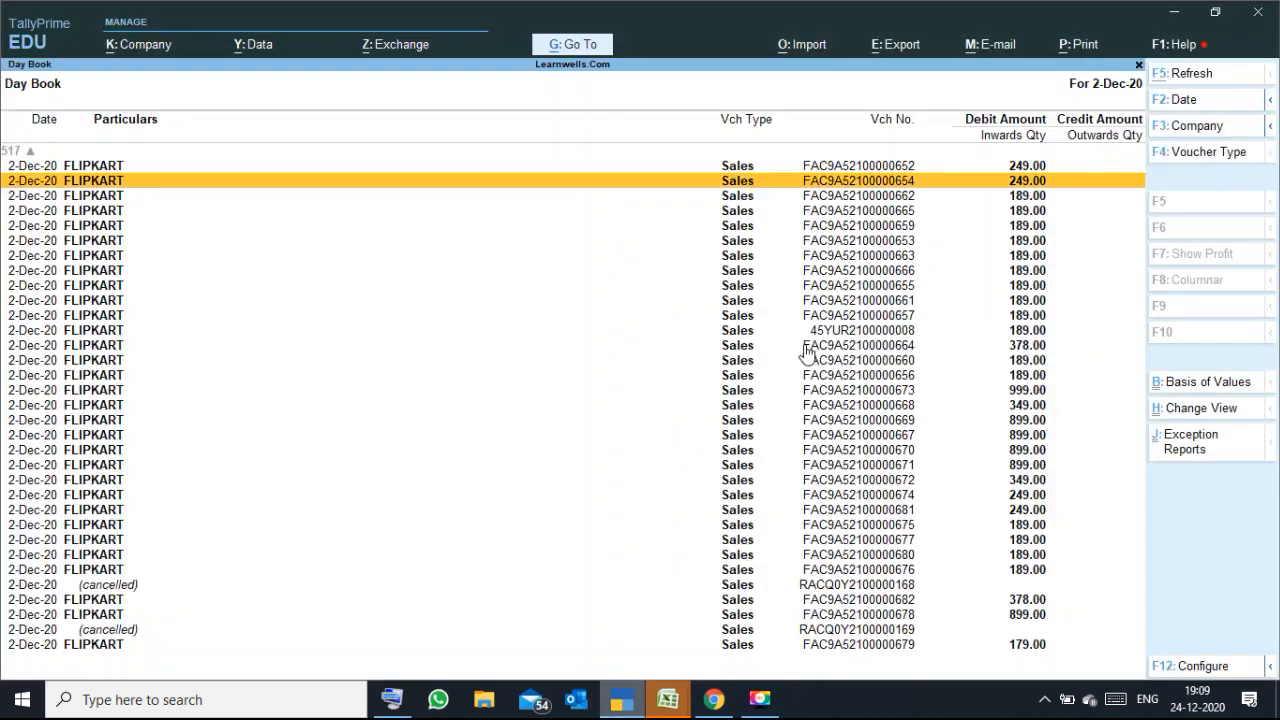
left_click(1182, 104)
type("1.12")
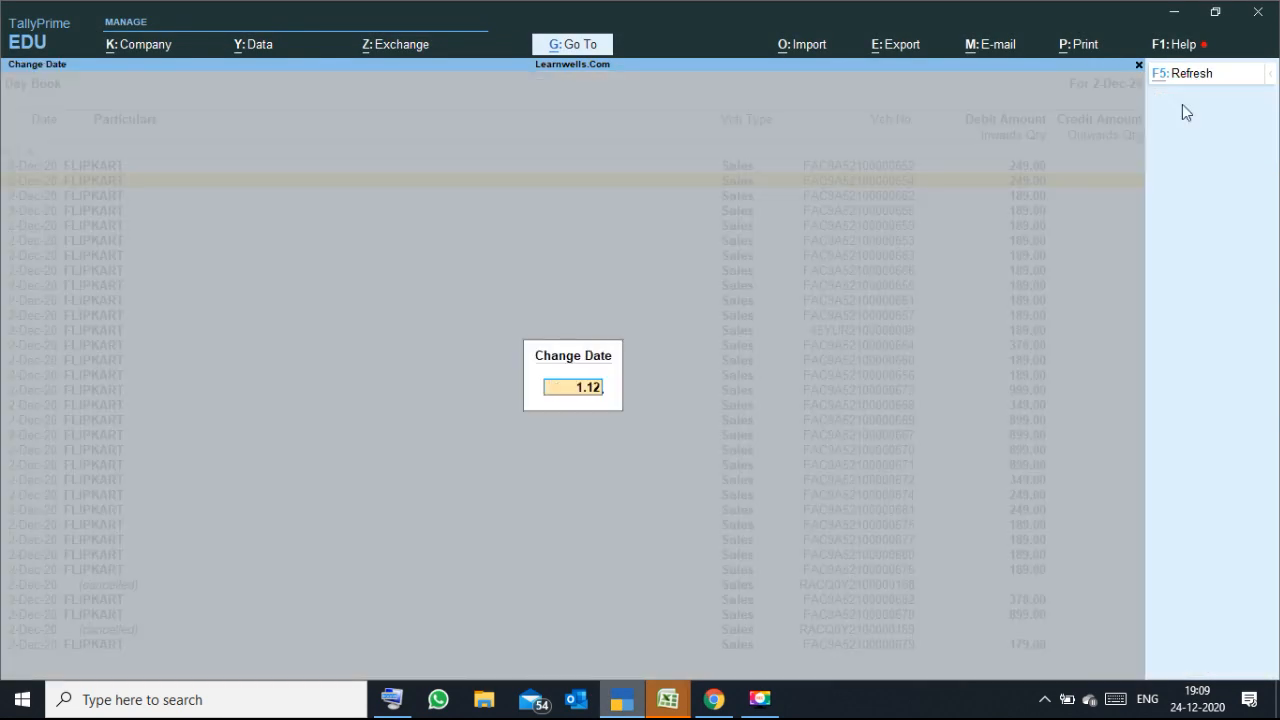
key("Return")
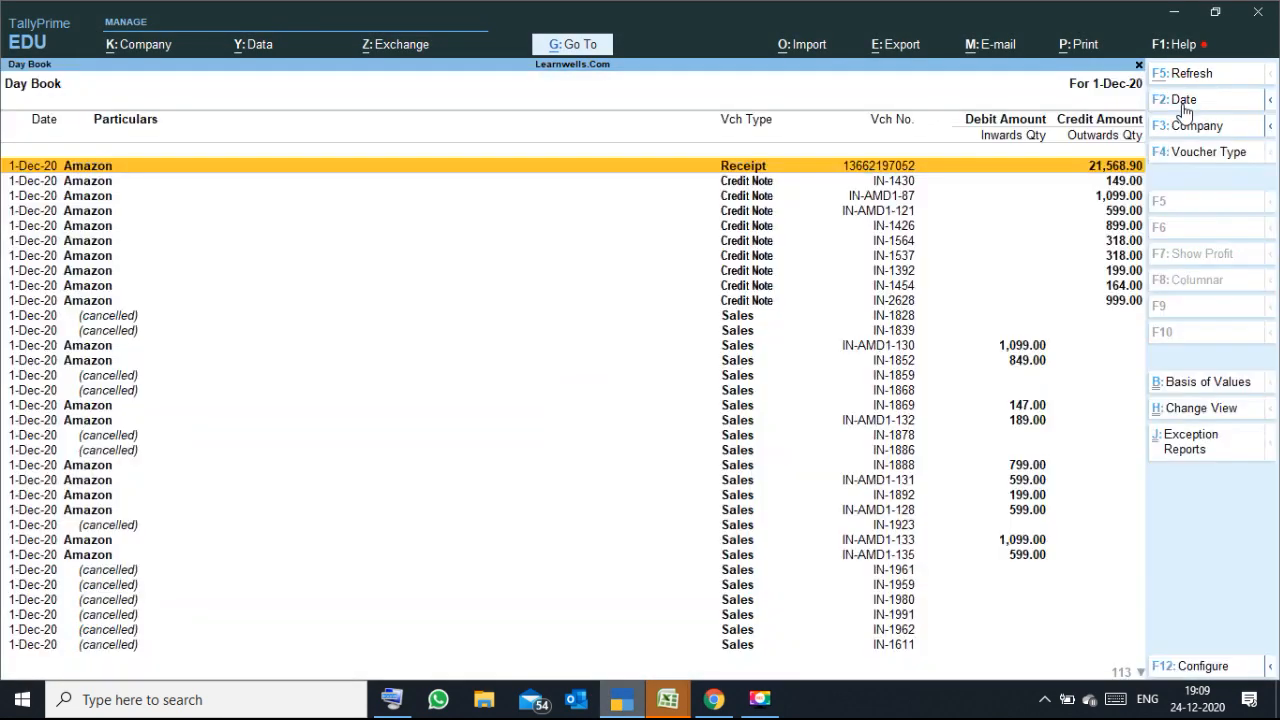
Open the Amazon receipt voucher dated 1-Dec-20 and go into its bill-wise reference entries.
left_click(893, 170)
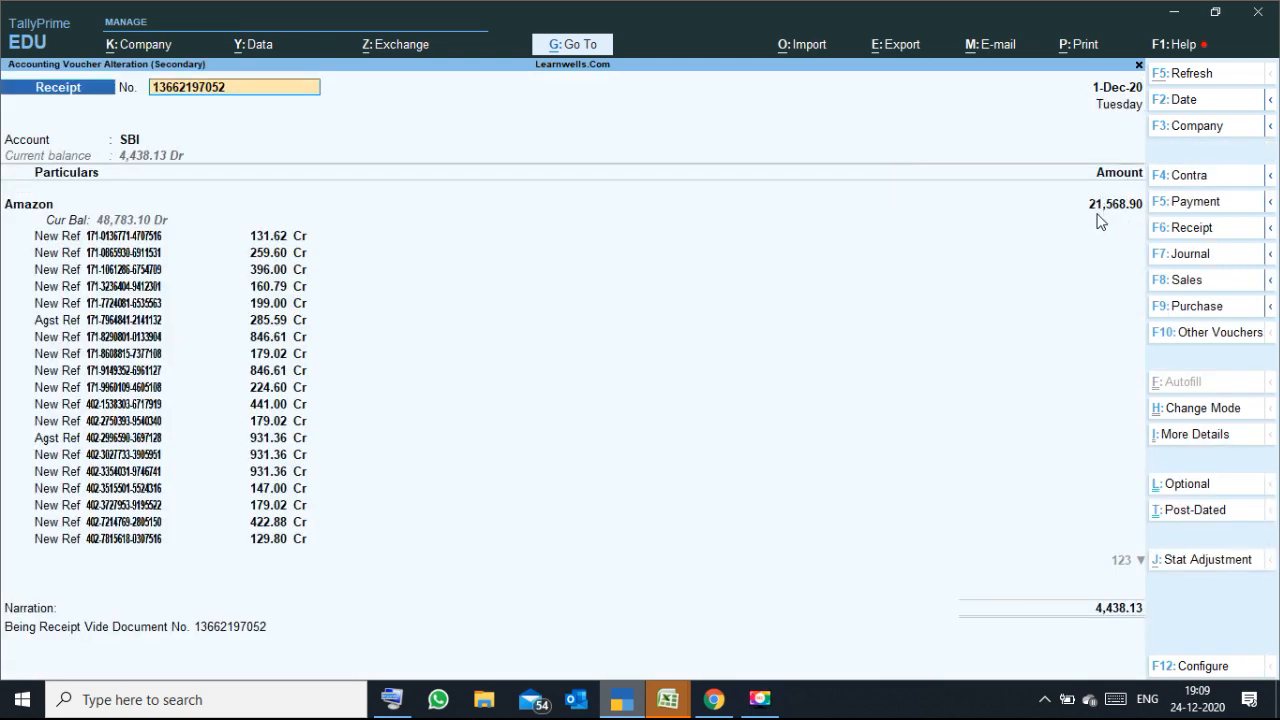
key("Return")
key("Return")
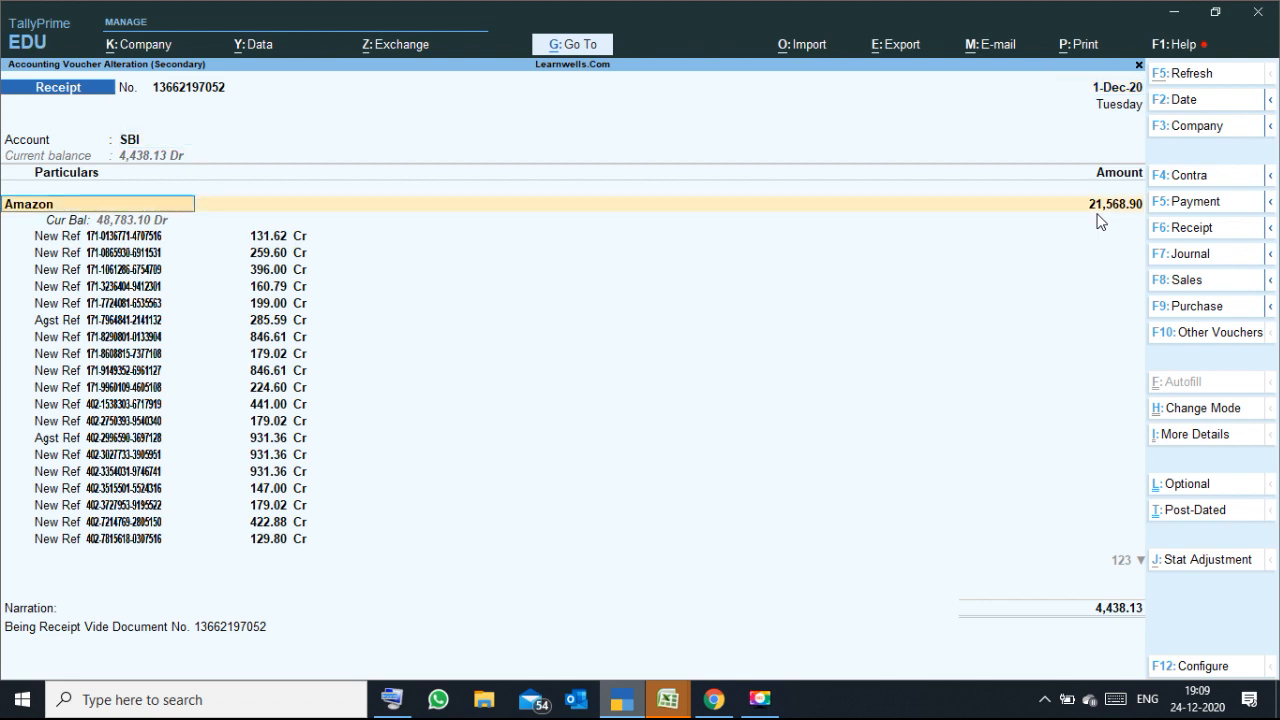
key("Return")
key("Return")
key("Return")
key("Return")
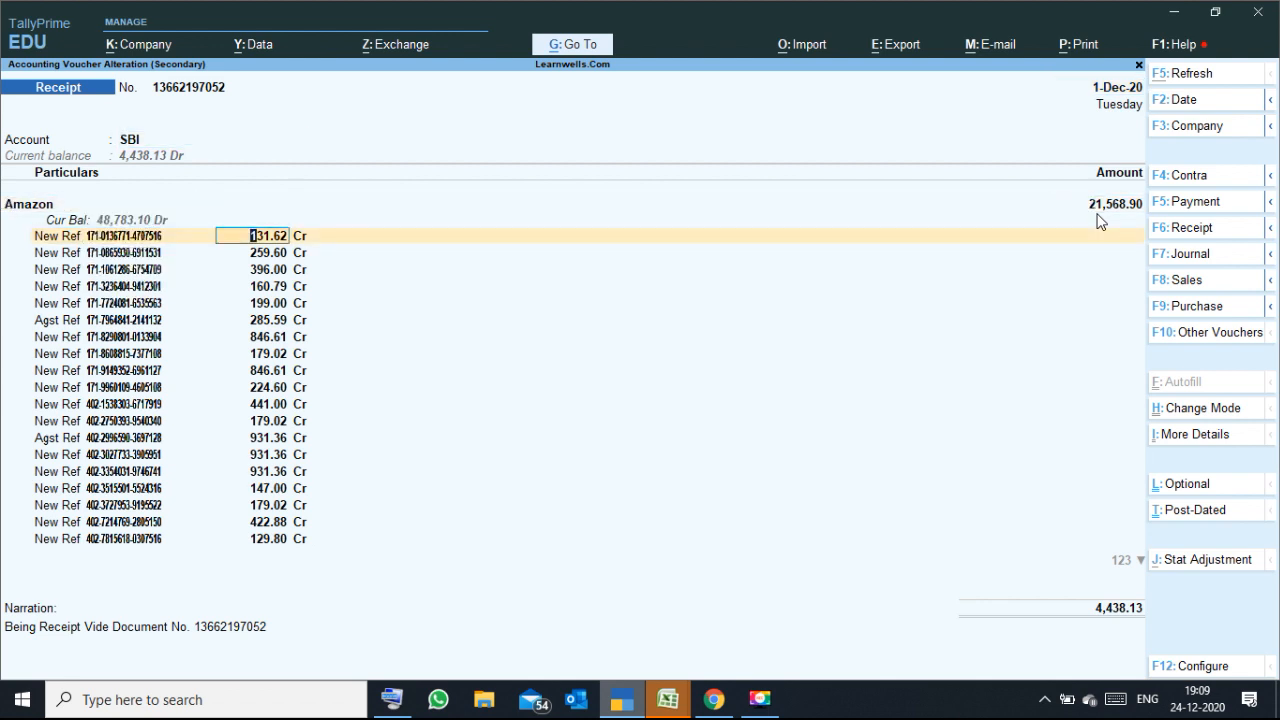
Review the bill-wise order references and amounts under the Amazon ledger in the receipt, continuing into the fee ledgers.
key("Down")
key("Down")
key("Down")
key("Down")
key("Down")
key("Down")
key("Down")
key("Down")
key("Down")
key("Down")
key("Down")
key("Down")
key("Down")
key("Down")
key("Down")
key("Down")
key("Down")
key("Down")
key("Down")
key("Down")
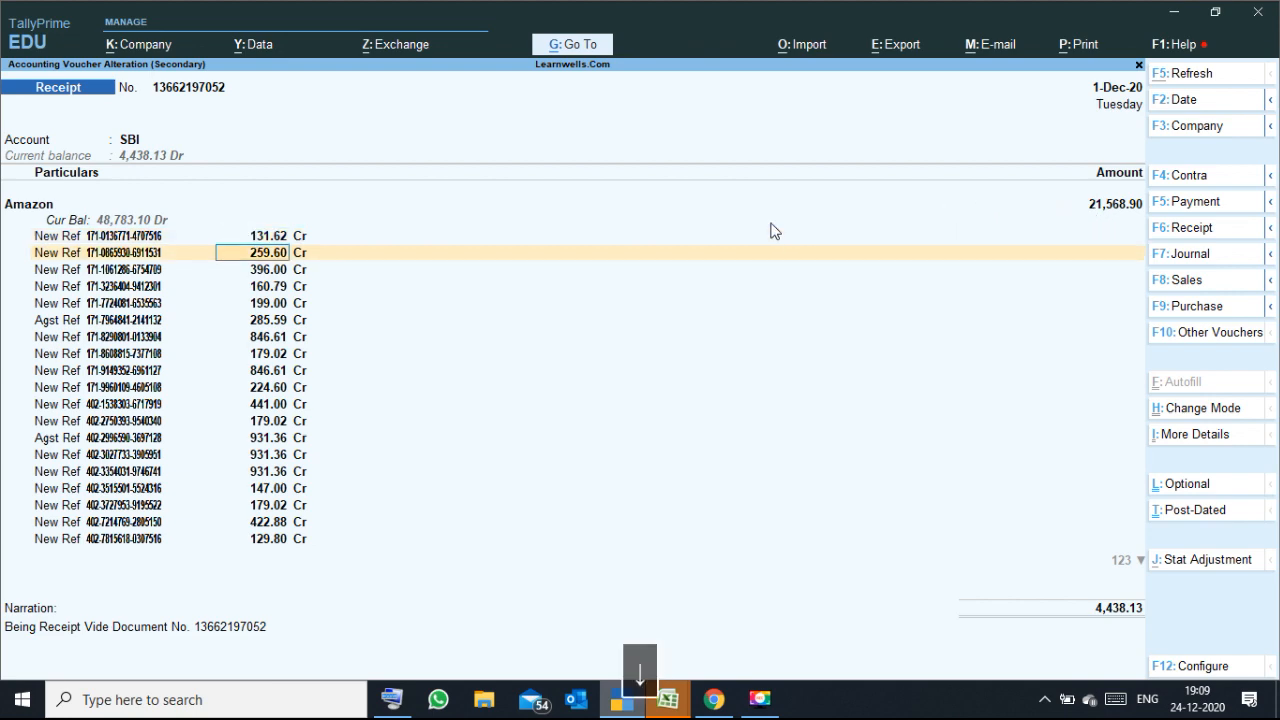
key("Down")
key("Down")
key("Down")
key("Down")
key("Down")
key("Down")
key("Down")
key("Down")
key("Down")
key("Down")
key("Down")
key("Down")
key("Down")
key("Down")
key("Down")
key("Down")
key("Down")
key("Down")
key("Down")
key("Down")
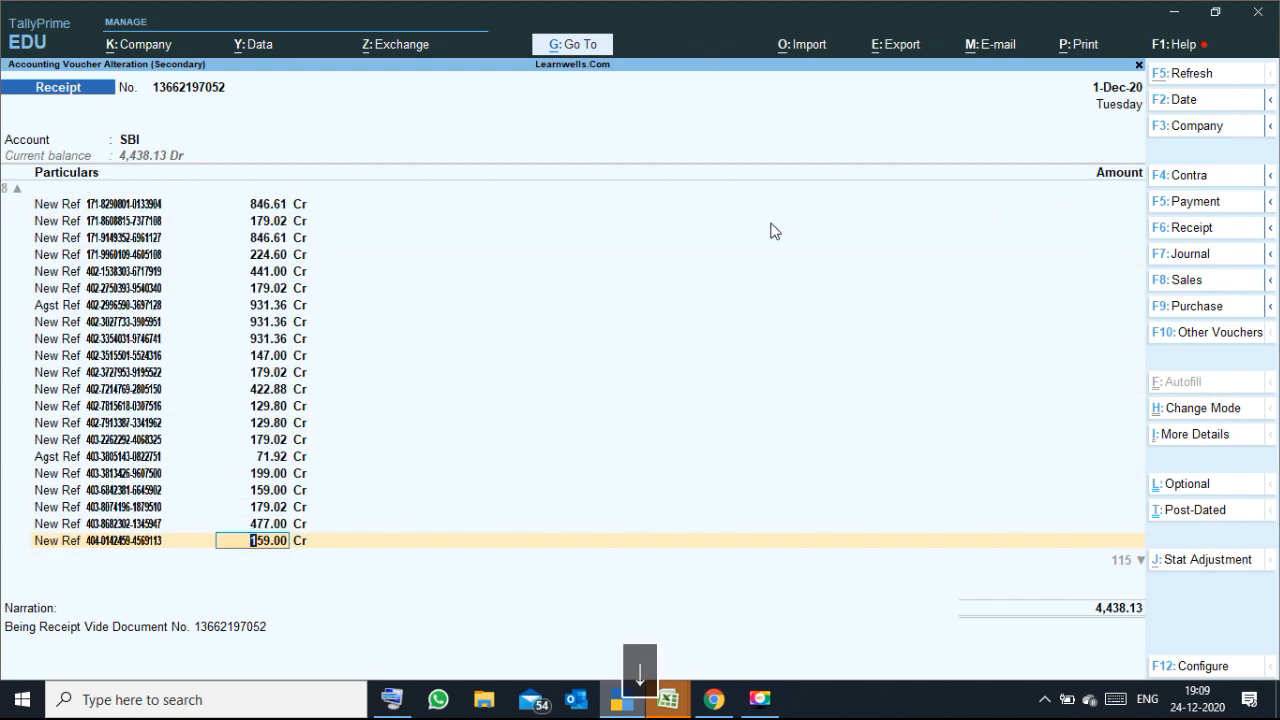
key("Down")
key("Down")
key("Down")
key("Down")
key("Down")
key("Down")
key("Down")
key("Down")
key("Down")
key("Down")
key("Down")
key("Down")
key("Down")
key("Down")
key("Down")
key("Down")
key("Down")
key("Down")
key("Down")
key("Down")
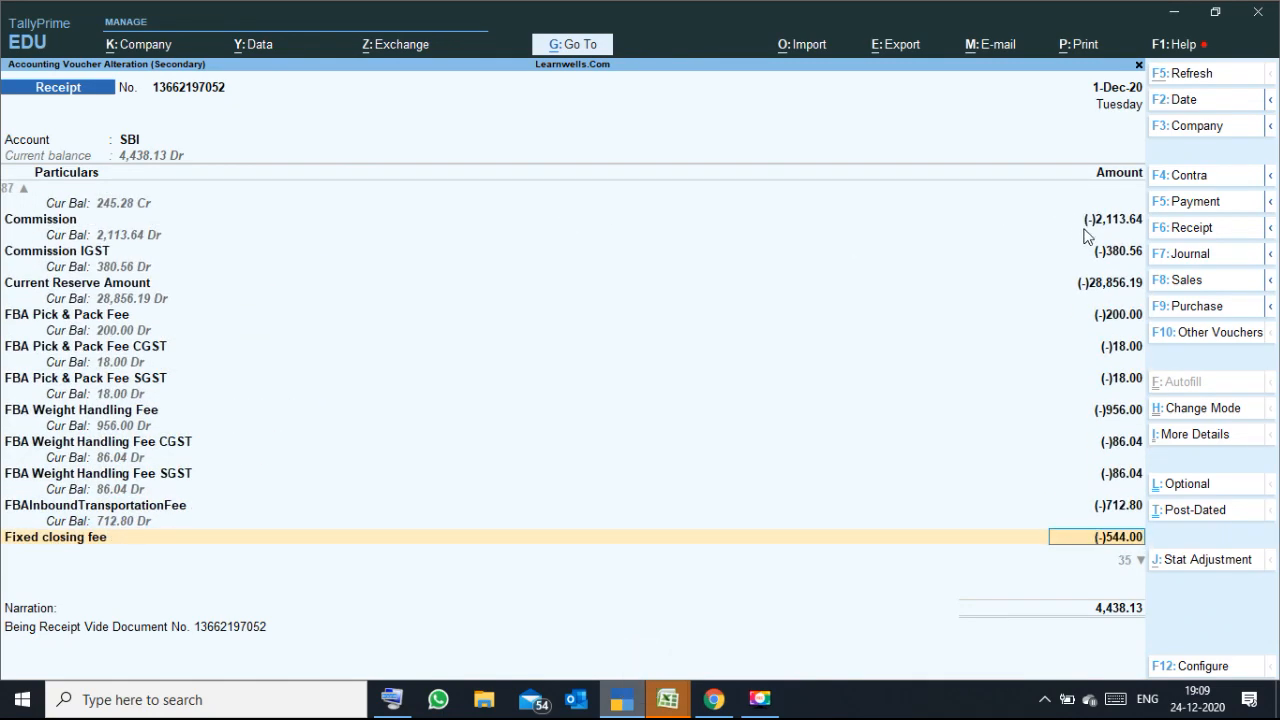
Examine the receipt's remaining fee, reserve, reimbursement, shipping and TCS ledger lines through to the narration.
key("Down")
key("Down")
key("Down")
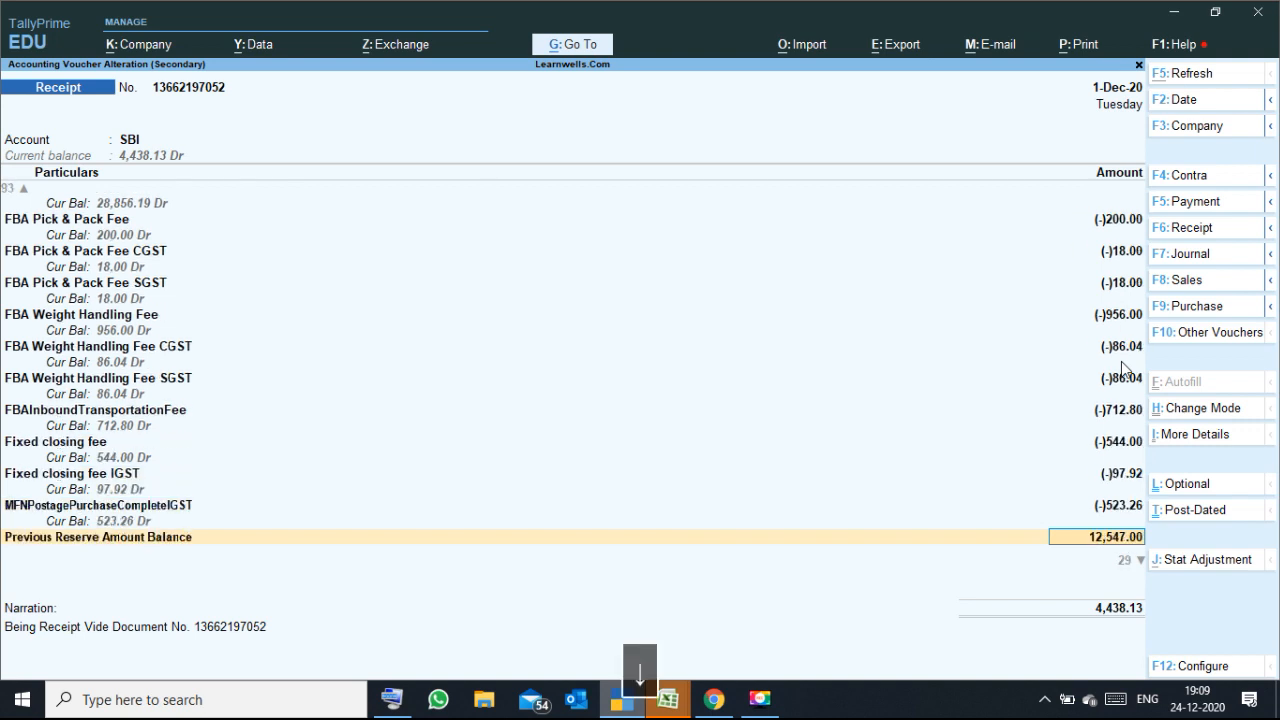
key("Down")
key("Down")
key("Down")
key("Down")
key("Down")
key("Down")
key("Down")
key("Down")
key("Down")
key("Down")
key("Down")
key("Down")
key("Down")
key("Down")
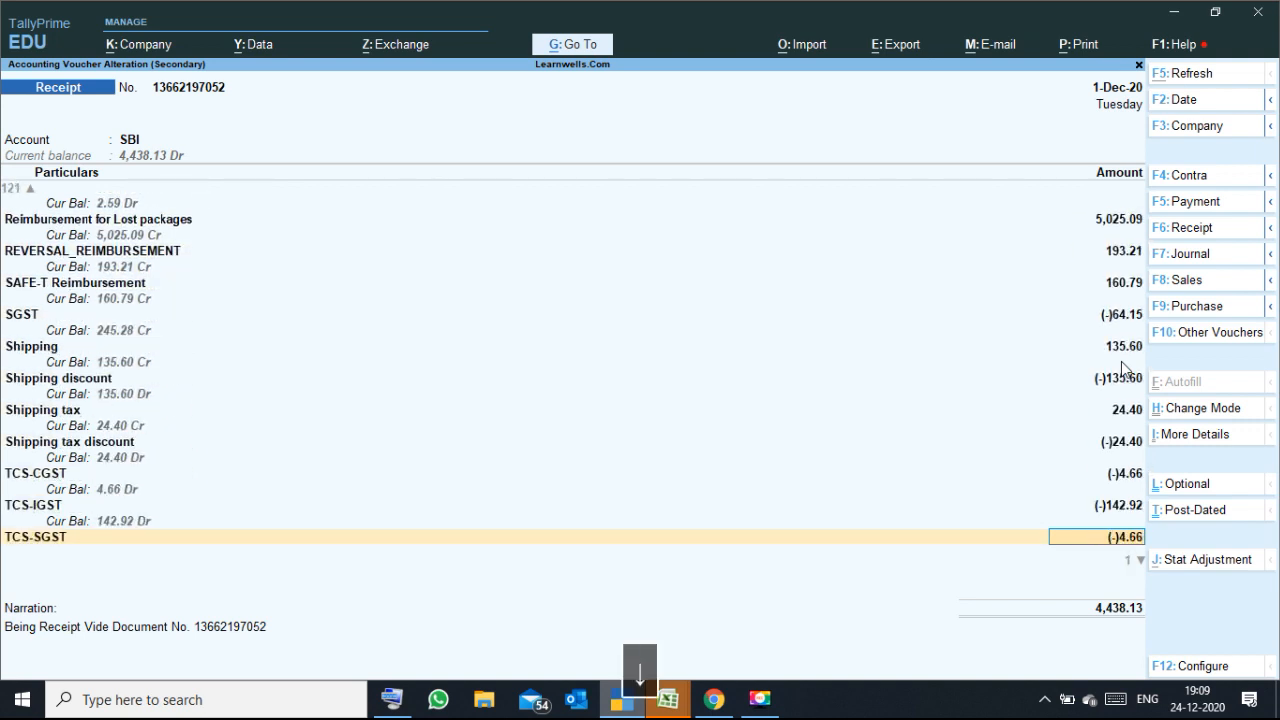
key("Down")
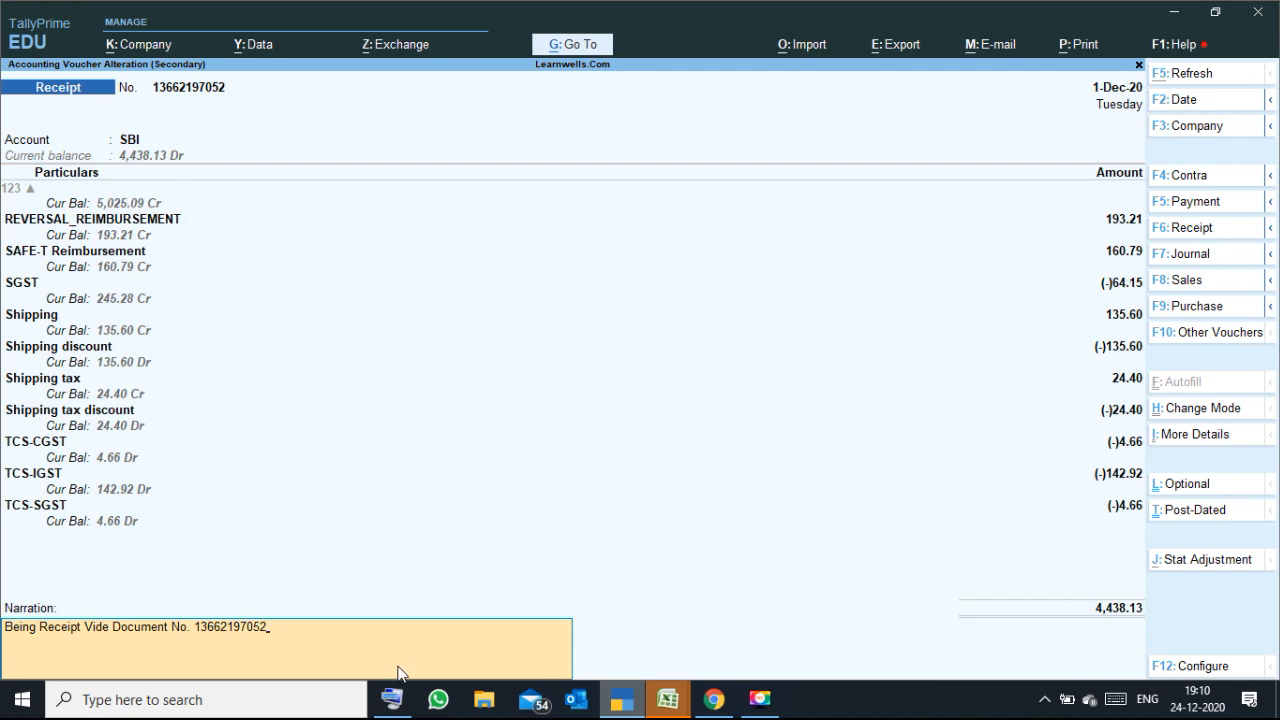
Leave the receipt voucher and the Day Book using the On-Screen Keyboard, return to the Gateway of Tally, and minimize the keyboard.
left_click(393, 698)
left_click(586, 345)
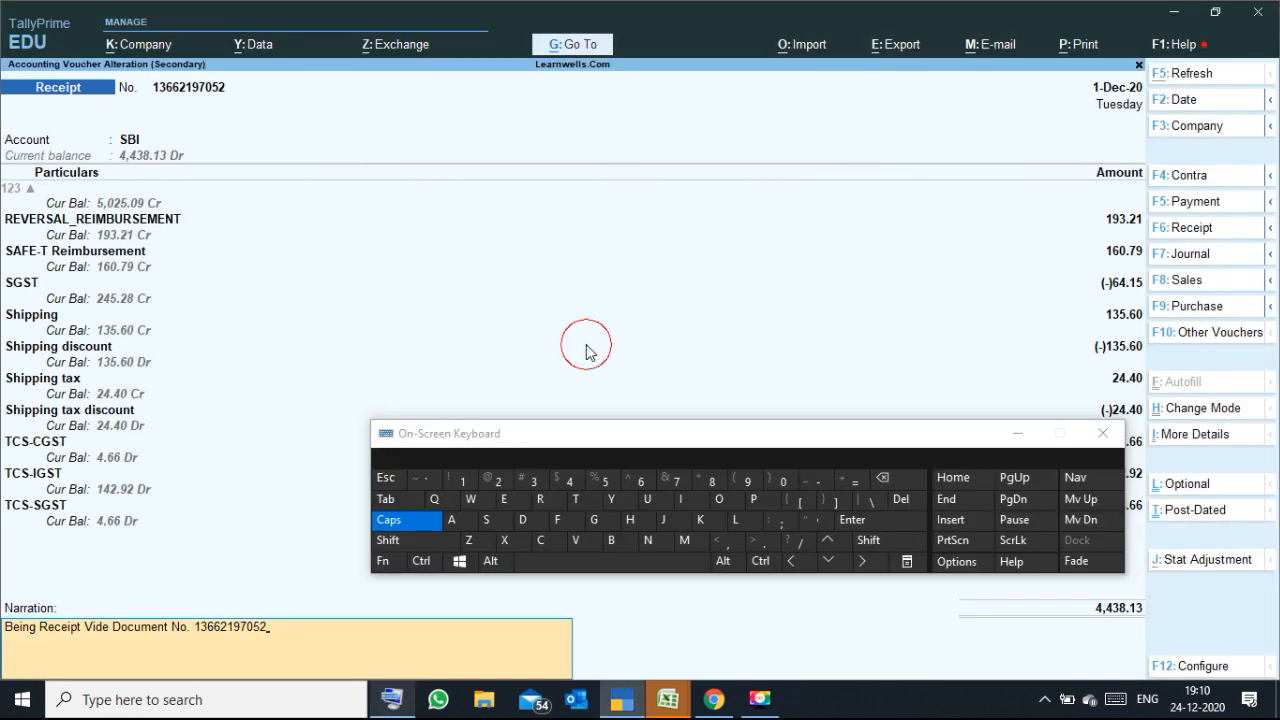
left_click(388, 479)
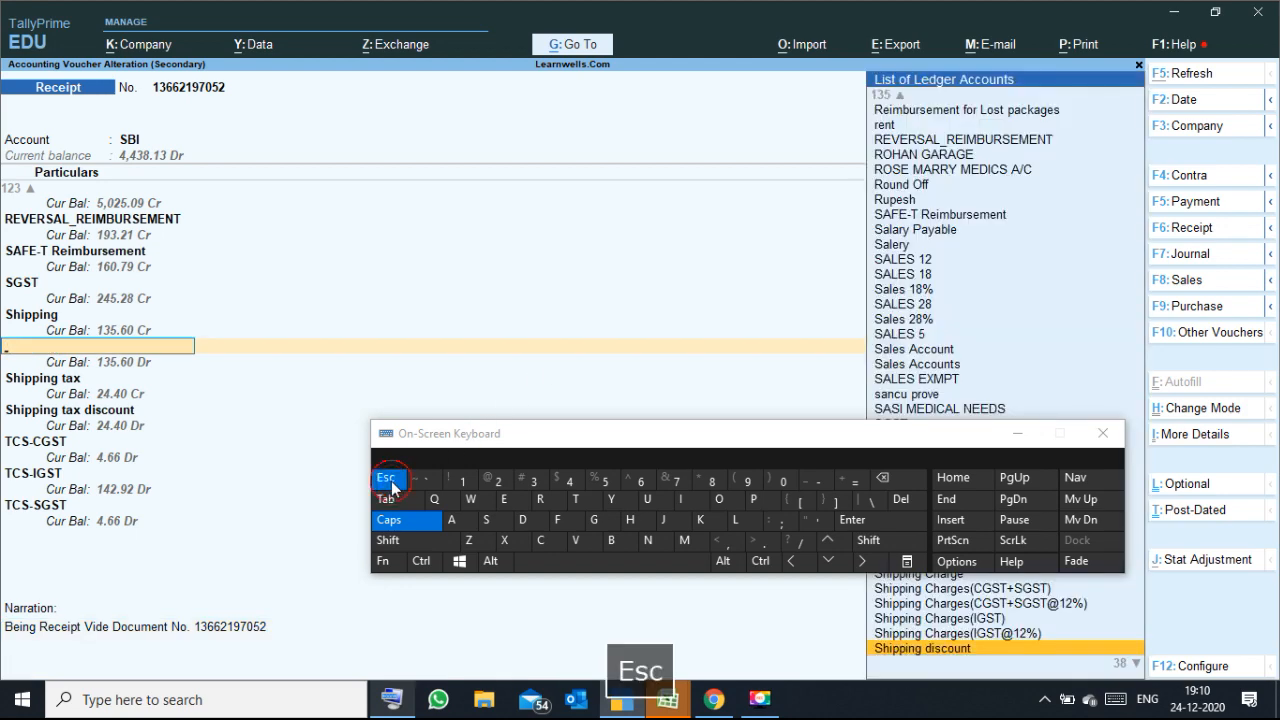
left_click(388, 479)
left_click(388, 479)
left_click(388, 479)
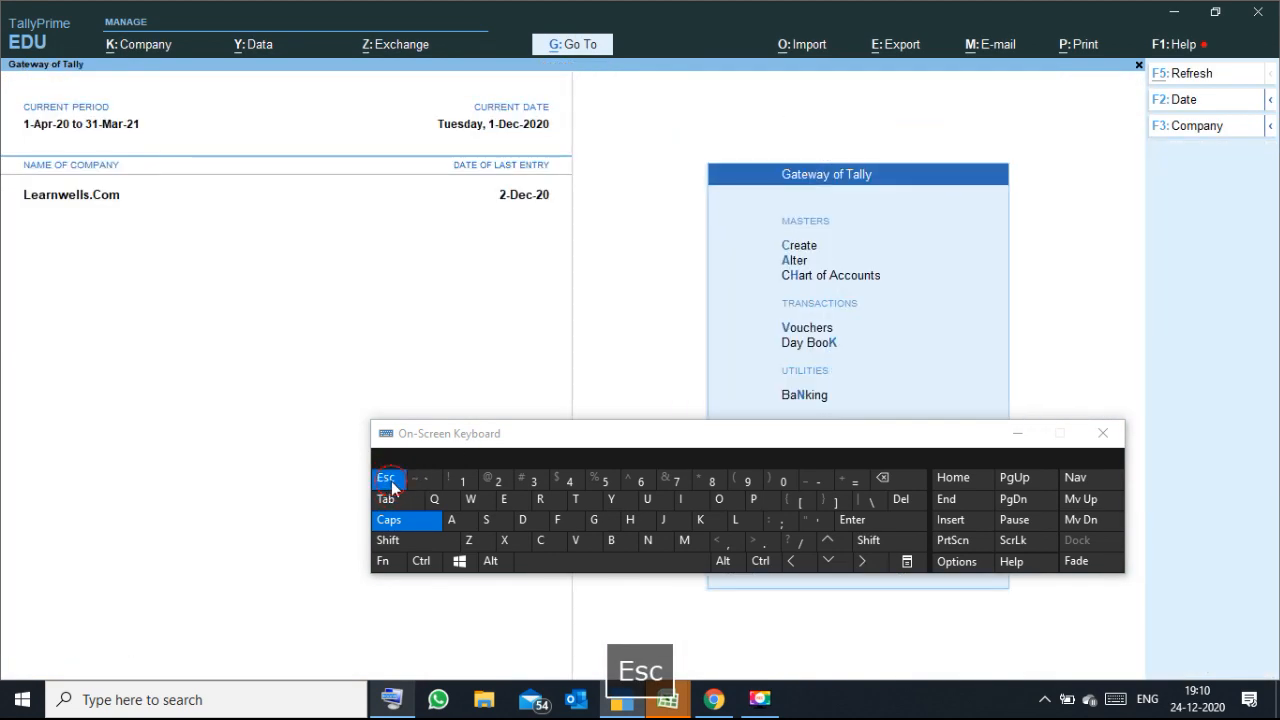
left_click(388, 479)
left_click(388, 479)
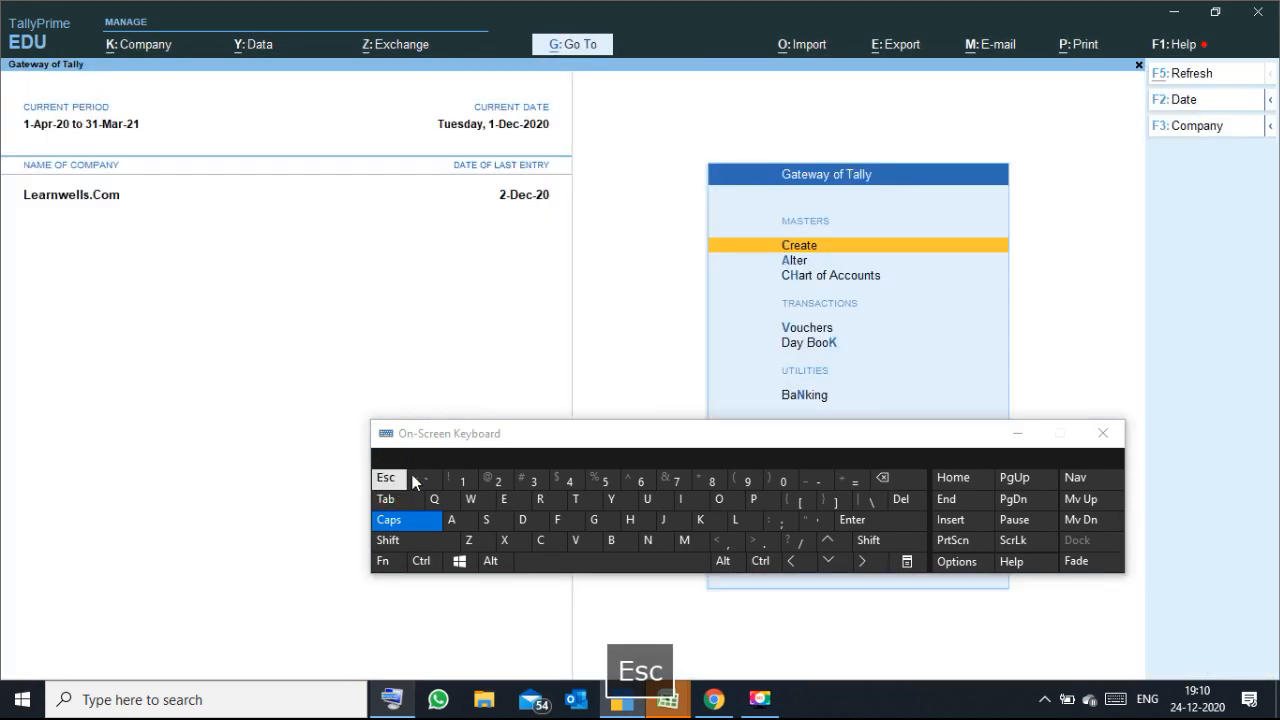
left_click(1021, 435)
Display the ledger vouchers of the Amazon ledger from the account books.
type("dalAMAZ")
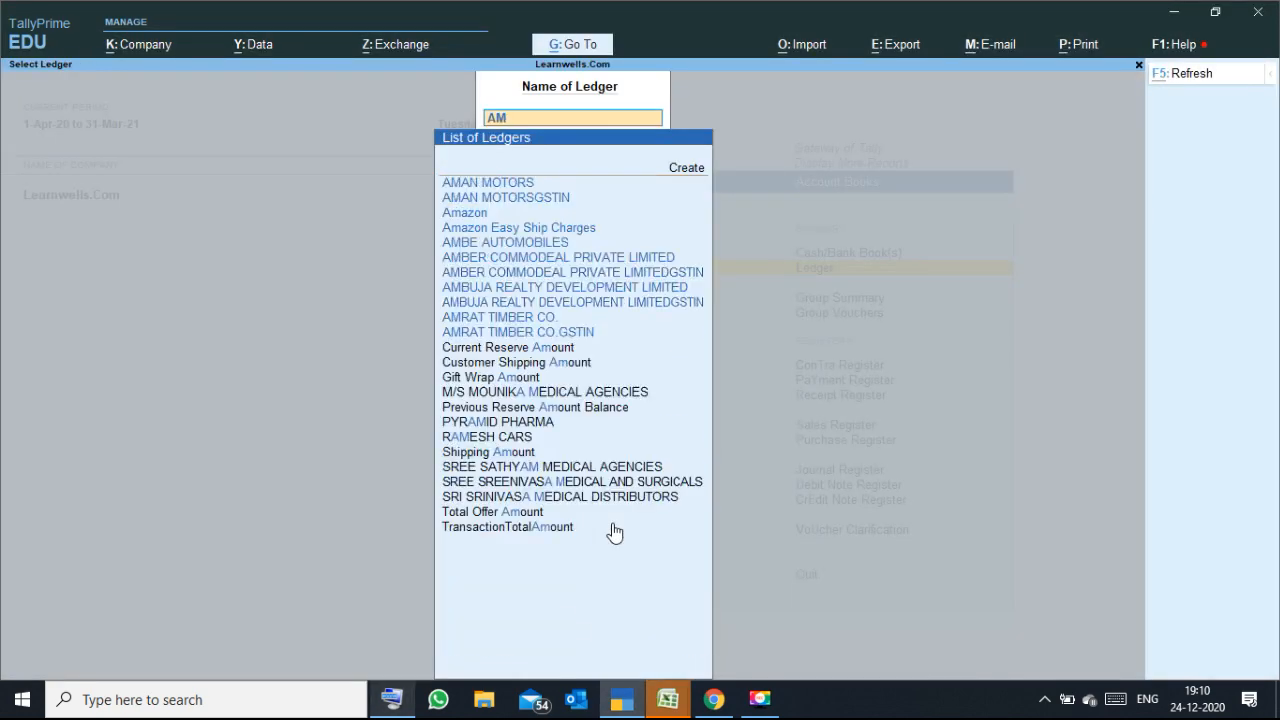
key("Down")
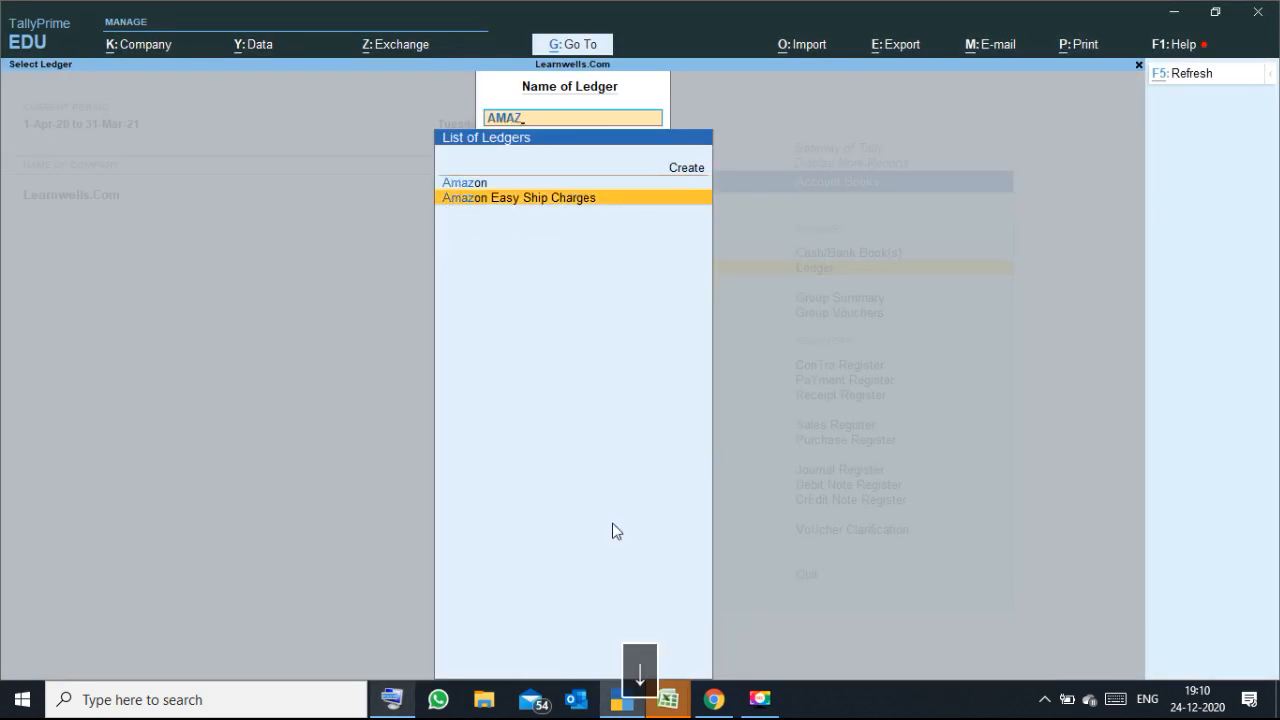
left_click(470, 184)
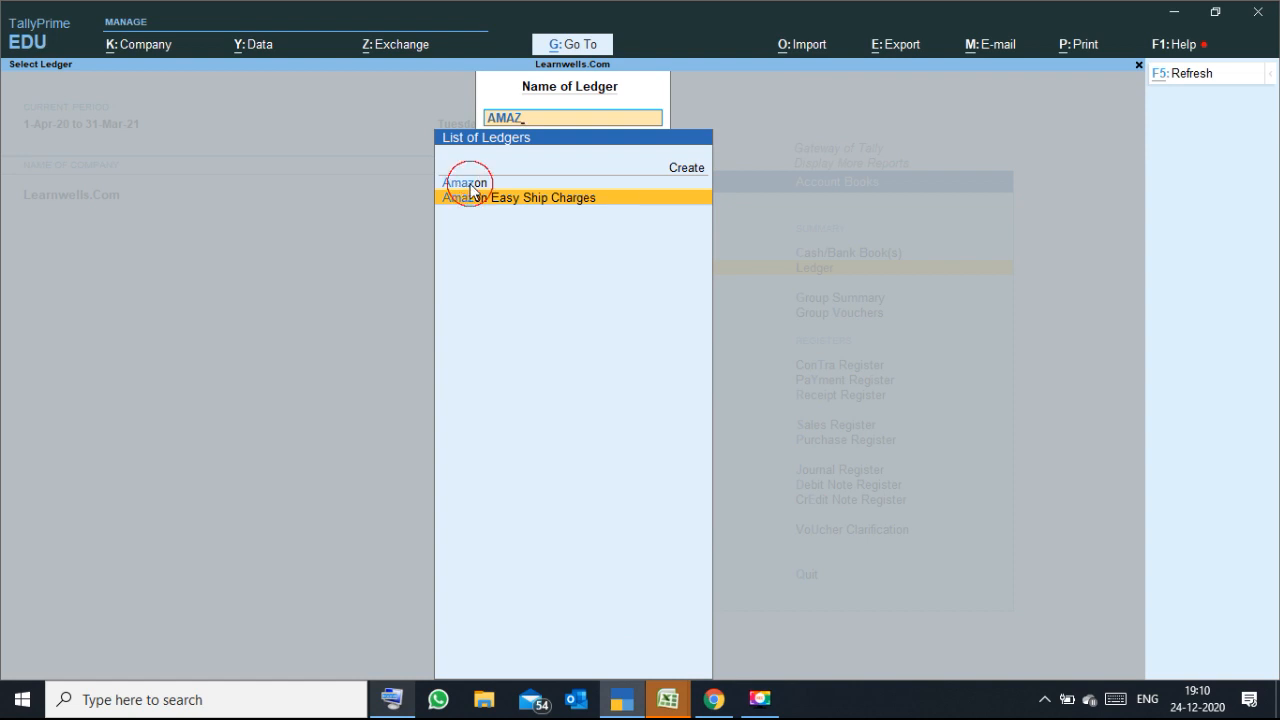
key("Return")
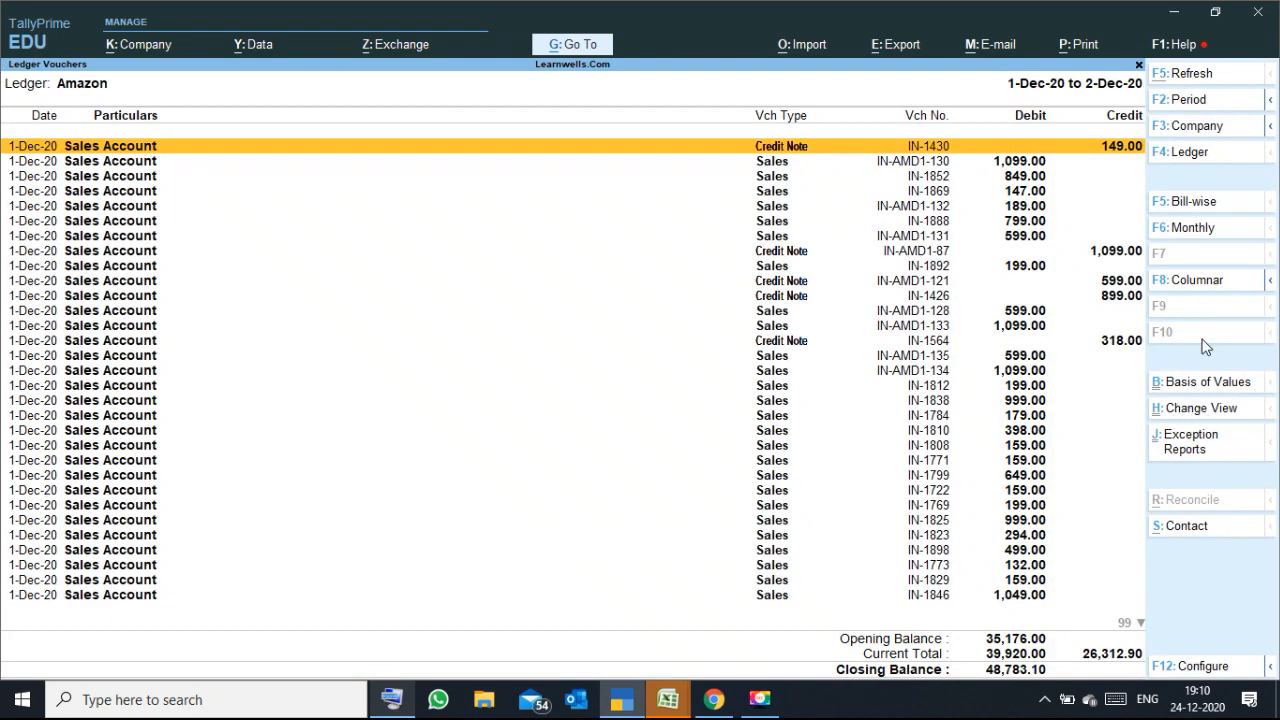
Show the Amazon ledger's bill-wise outstandings, review the order references with opening and pending amounts through to the On Account line, and return to the Gateway.
left_click(1190, 203)
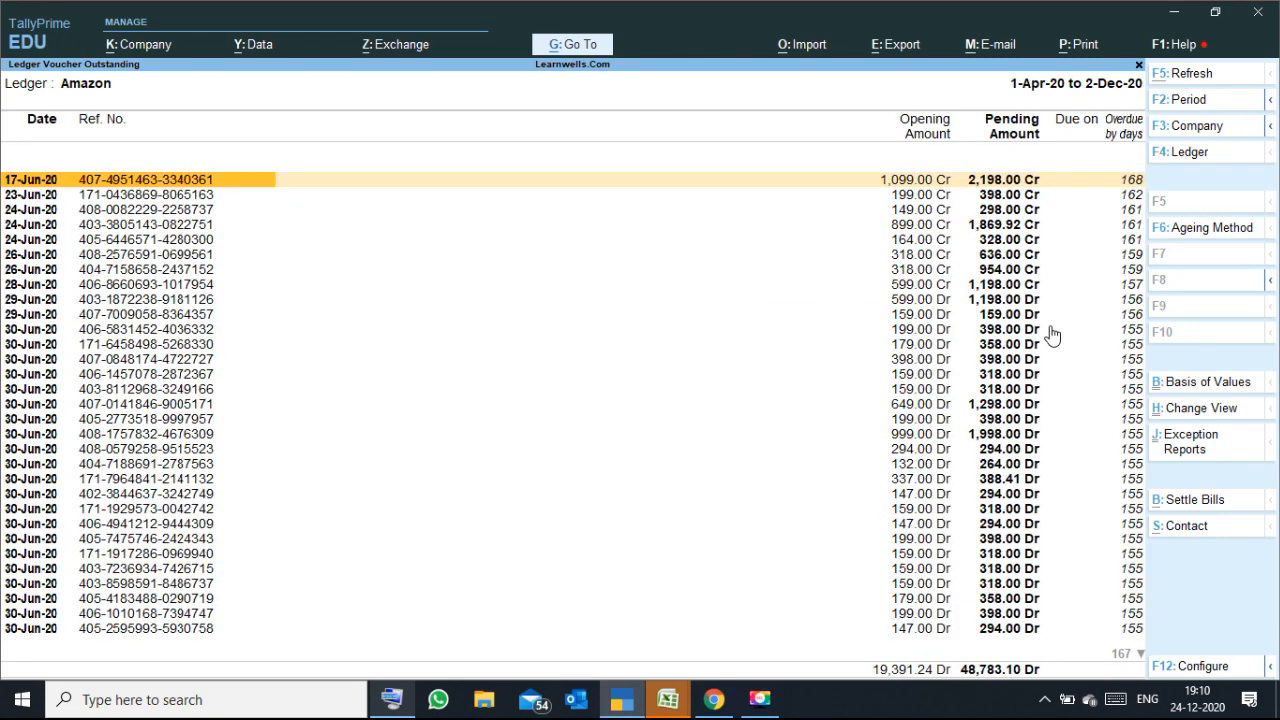
key("Down")
key("Down")
key("Down")
key("Down")
key("Down")
key("Down")
key("Down")
key("Down")
key("Down")
key("Down")
key("Down")
key("Down")
key("Down")
key("Down")
key("Down")
key("Down")
key("Down")
key("Down")
key("Down")
key("Down")
key("Down")
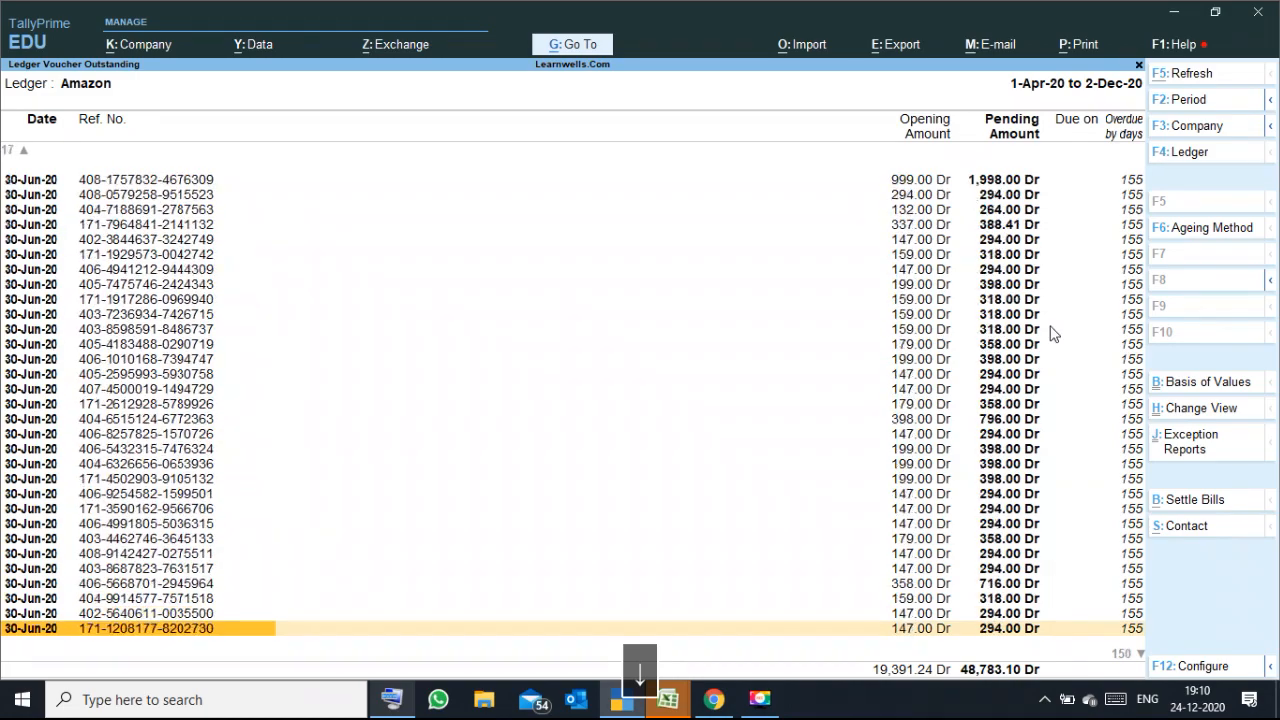
key("Down")
key("Down")
key("Down")
key("Down")
key("Down")
key("Down")
key("Down")
key("Down")
key("Down")
key("Down")
key("Down")
key("Down")
key("Down")
key("Down")
key("Down")
key("Down")
key("Down")
key("Down")
key("Down")
key("Down")
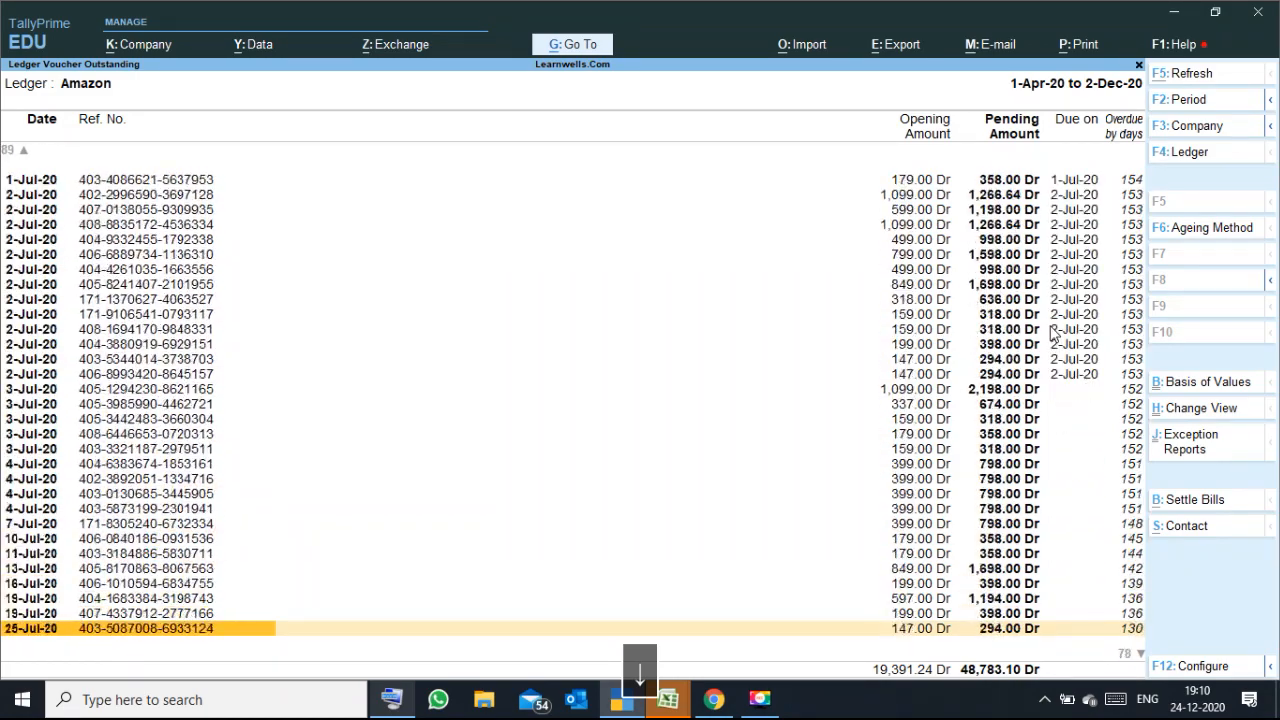
key("Down")
key("Down")
key("Down")
key("Down")
key("Down")
key("Down")
key("Down")
key("Down")
key("Down")
key("Down")
key("Down")
key("Down")
key("Down")
key("Down")
key("Down")
key("Down")
key("Down")
key("Down")
key("Down")
key("Down")
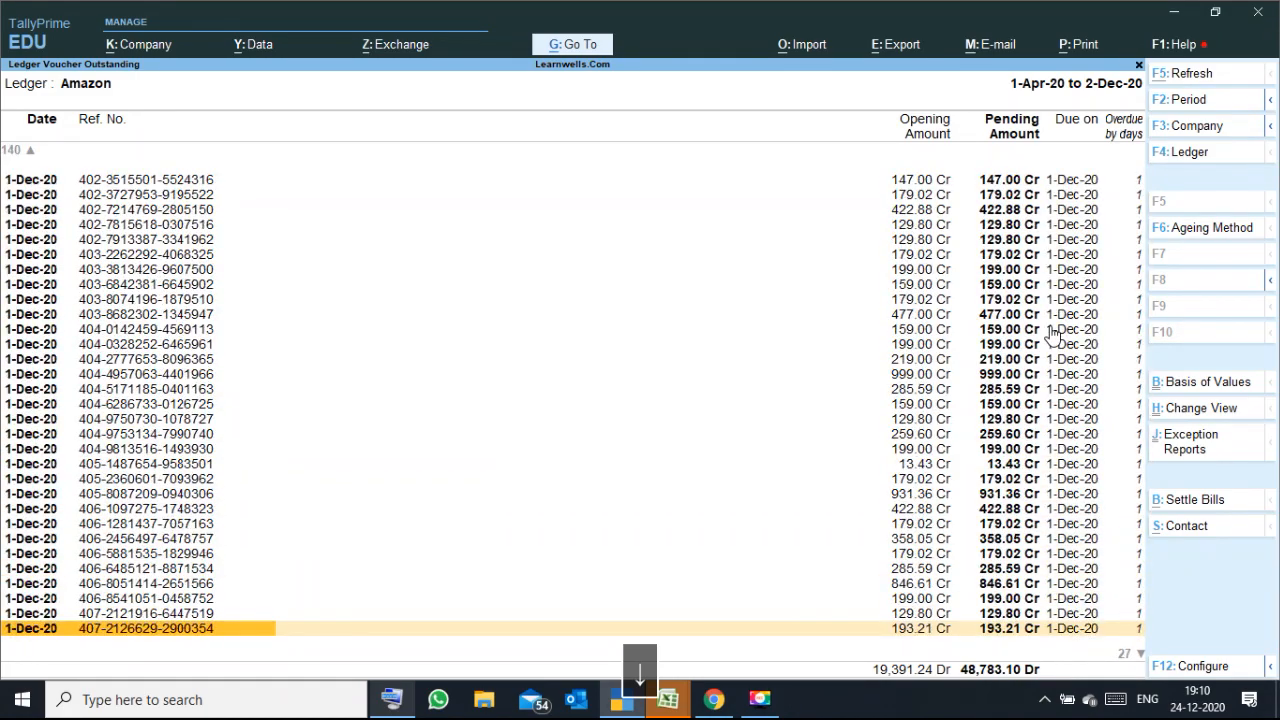
scroll(937, 458, "down", 3)
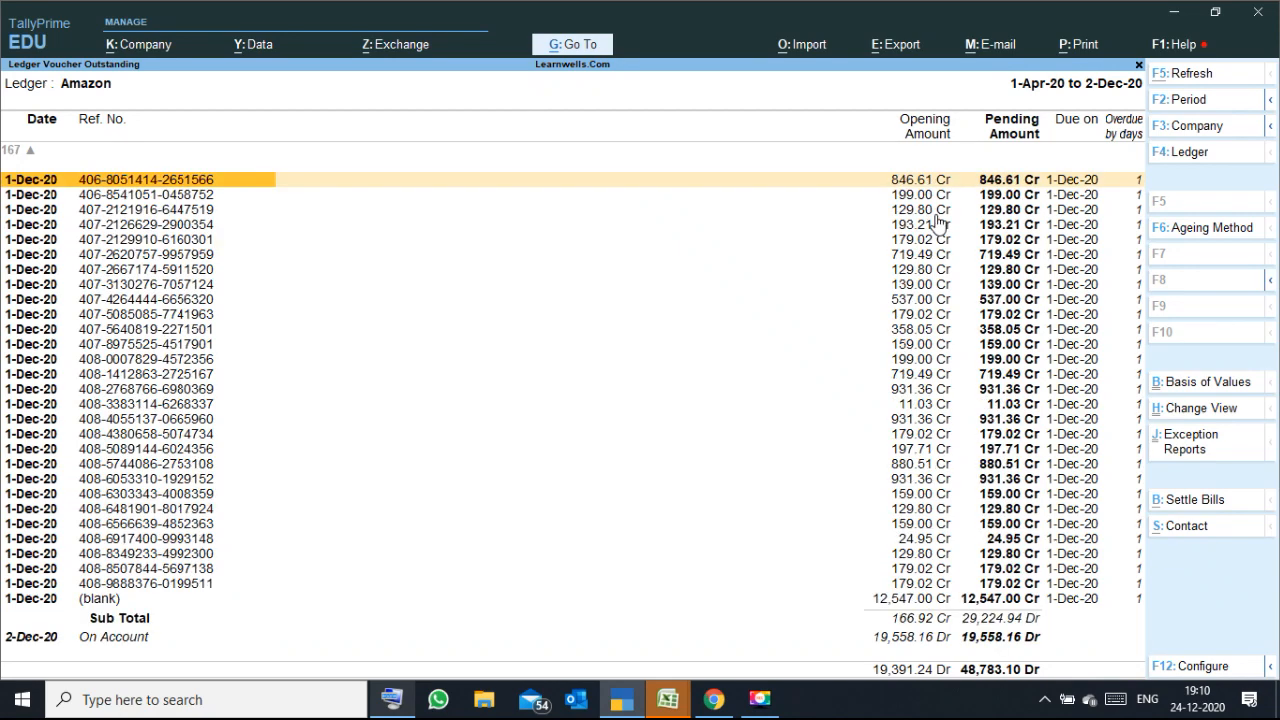
left_click(978, 453)
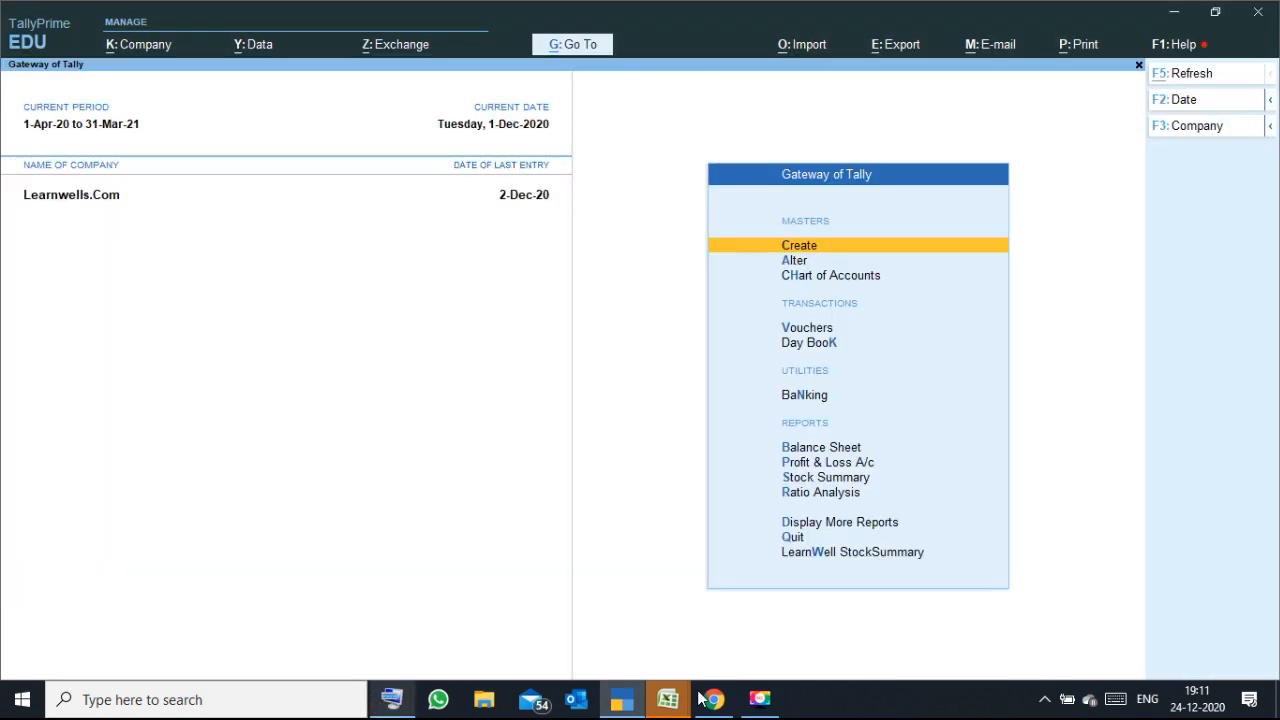
Switch to the Excel2Tally-AUTO_ECOM workbook and clear the existing data from the FLIPKARTSETTLEMENT sheet.
left_click(668, 700)
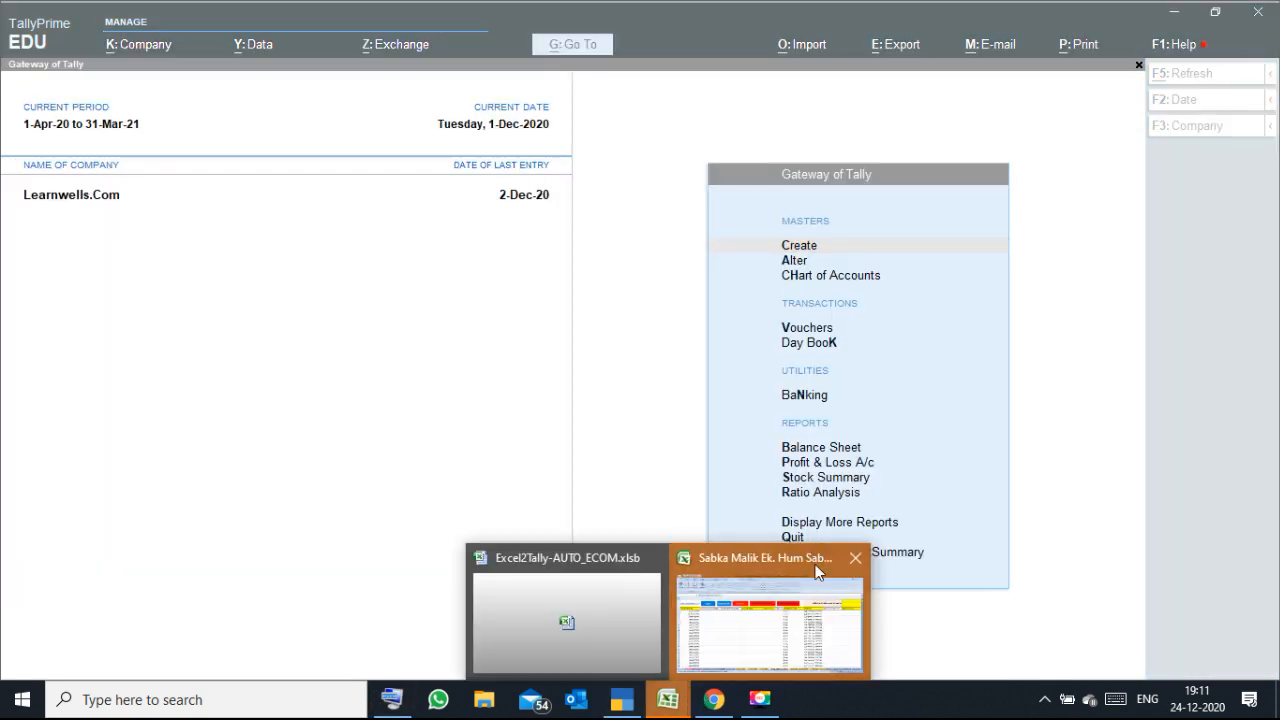
left_click(790, 590)
left_click(833, 654)
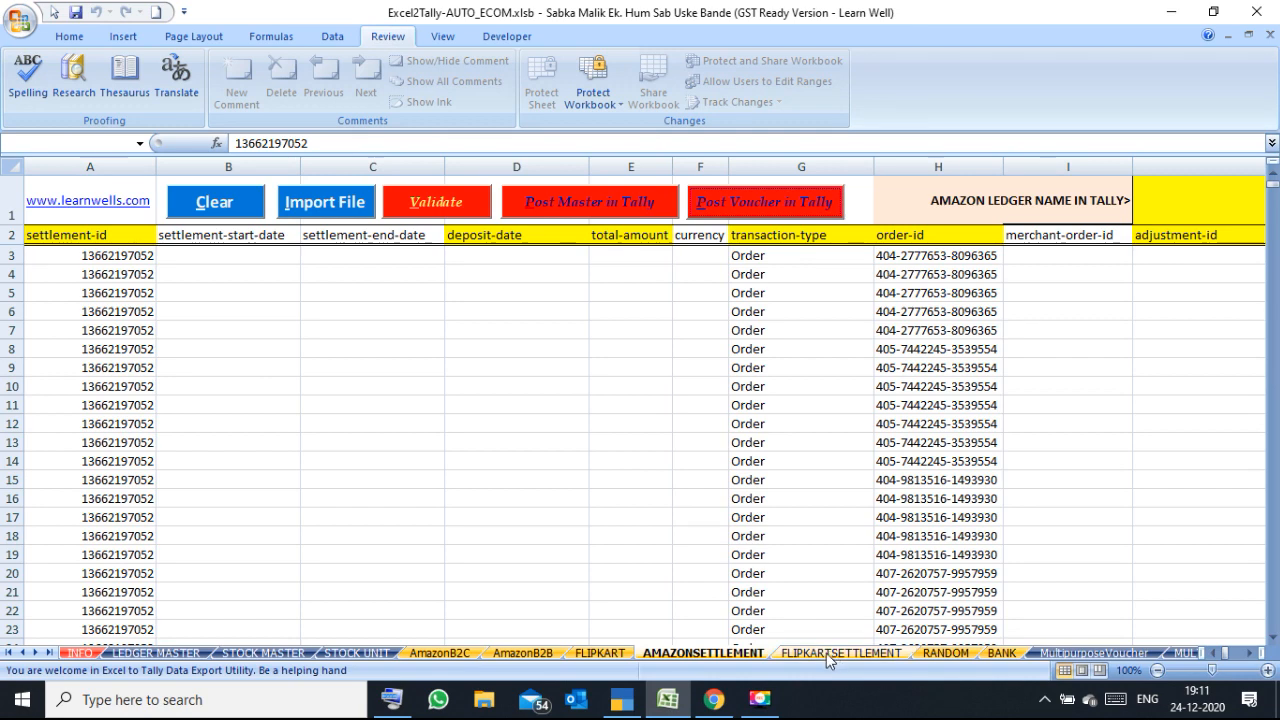
left_click(586, 370)
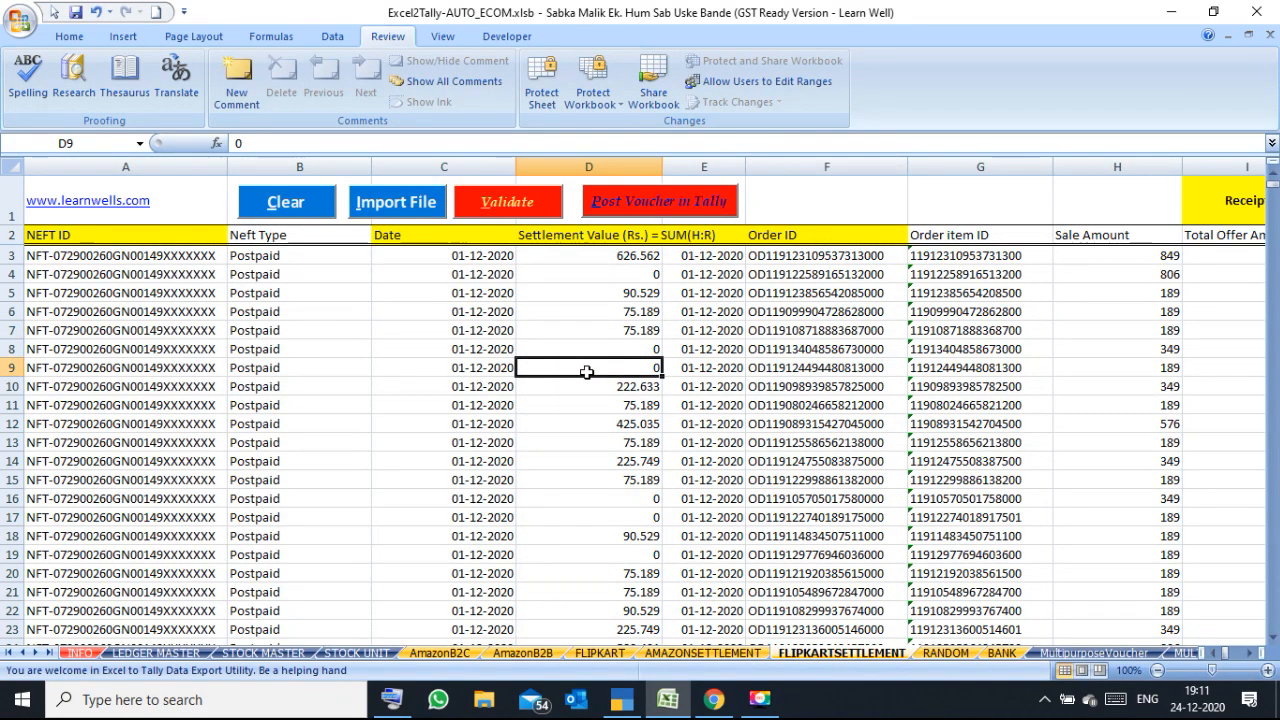
left_click(405, 311)
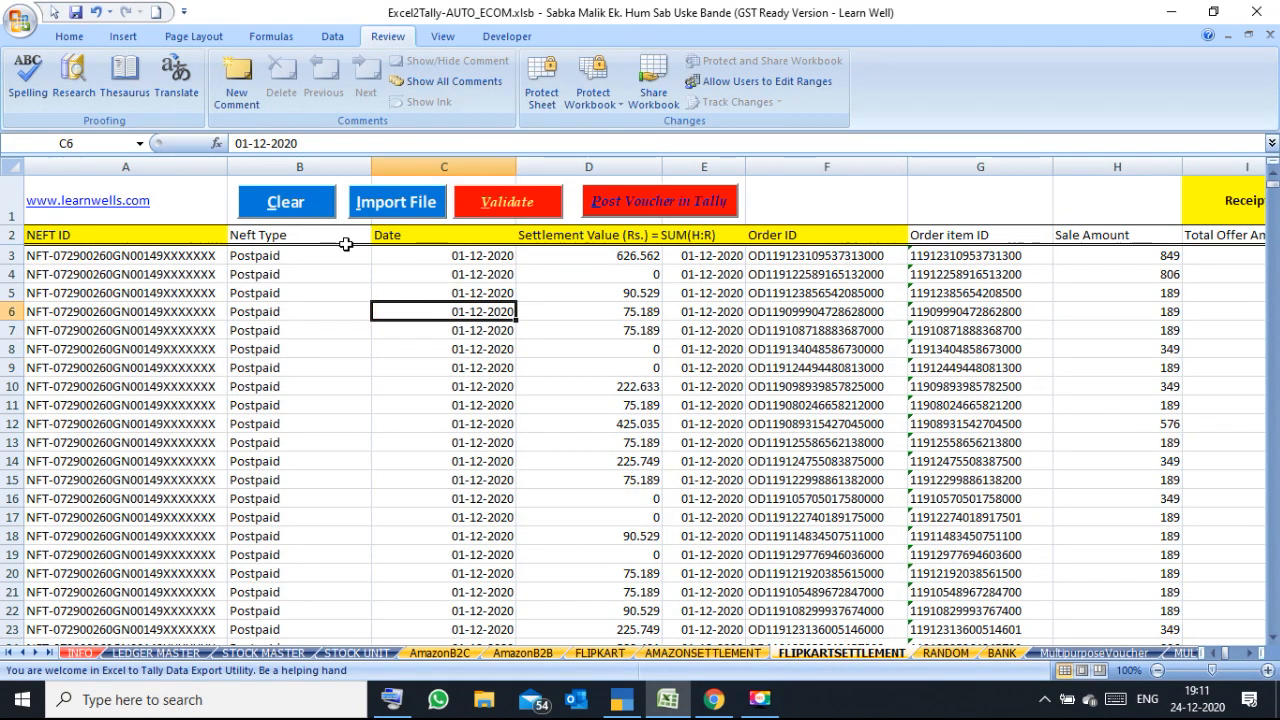
left_click(308, 214)
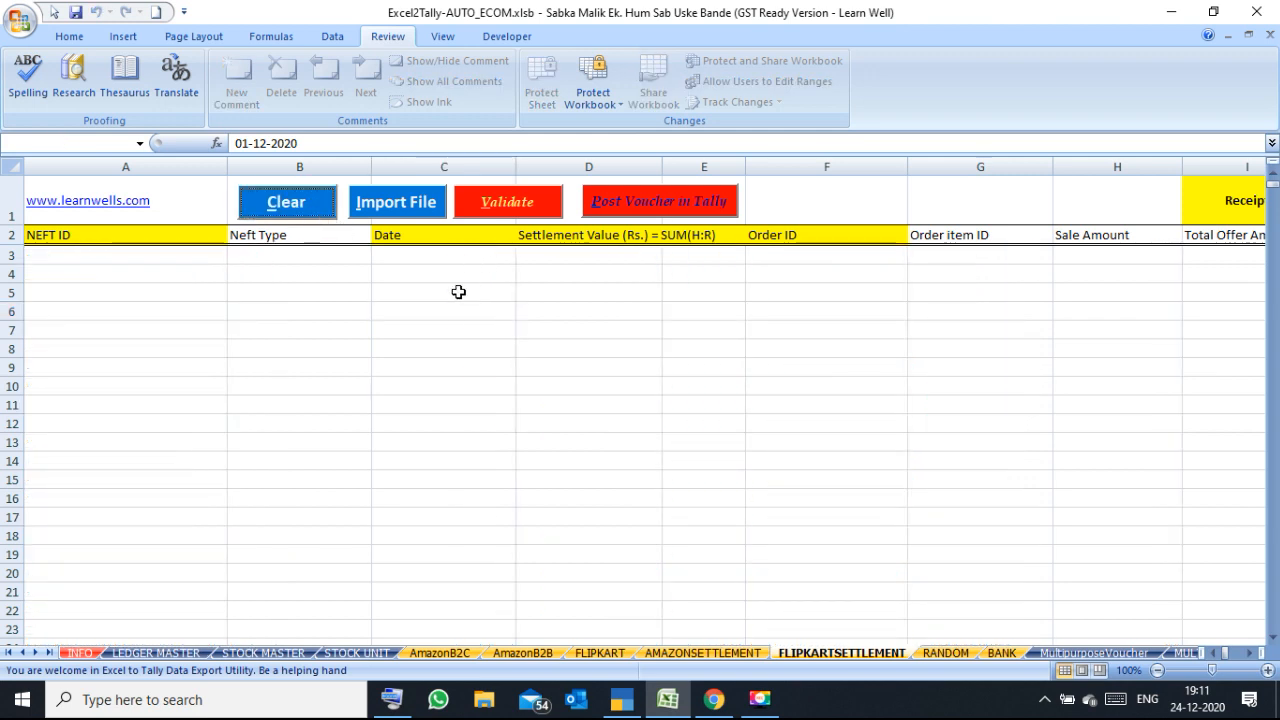
left_click(457, 291)
Import the flipkart settlement.xlsx file from the Flipkart folder into the sheet, without keeping the copied data on the clipboard.
left_click(423, 203)
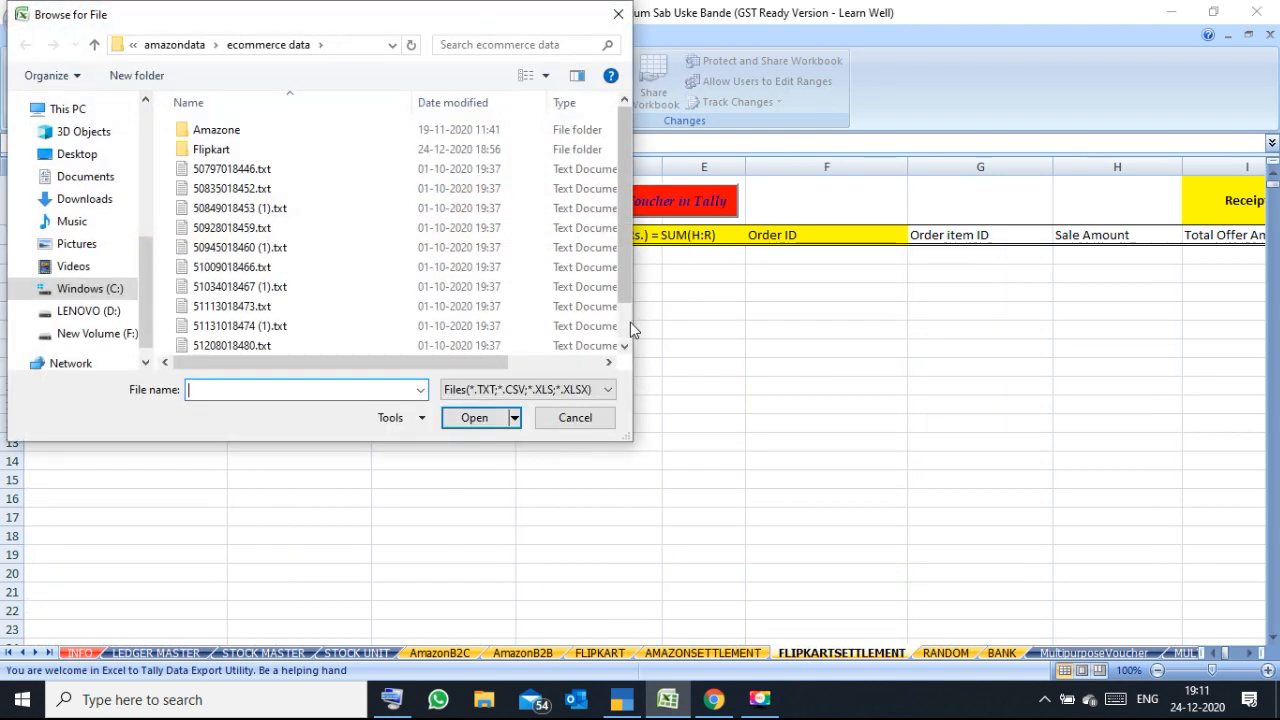
double_click(232, 149)
left_click(305, 189)
left_click(474, 417)
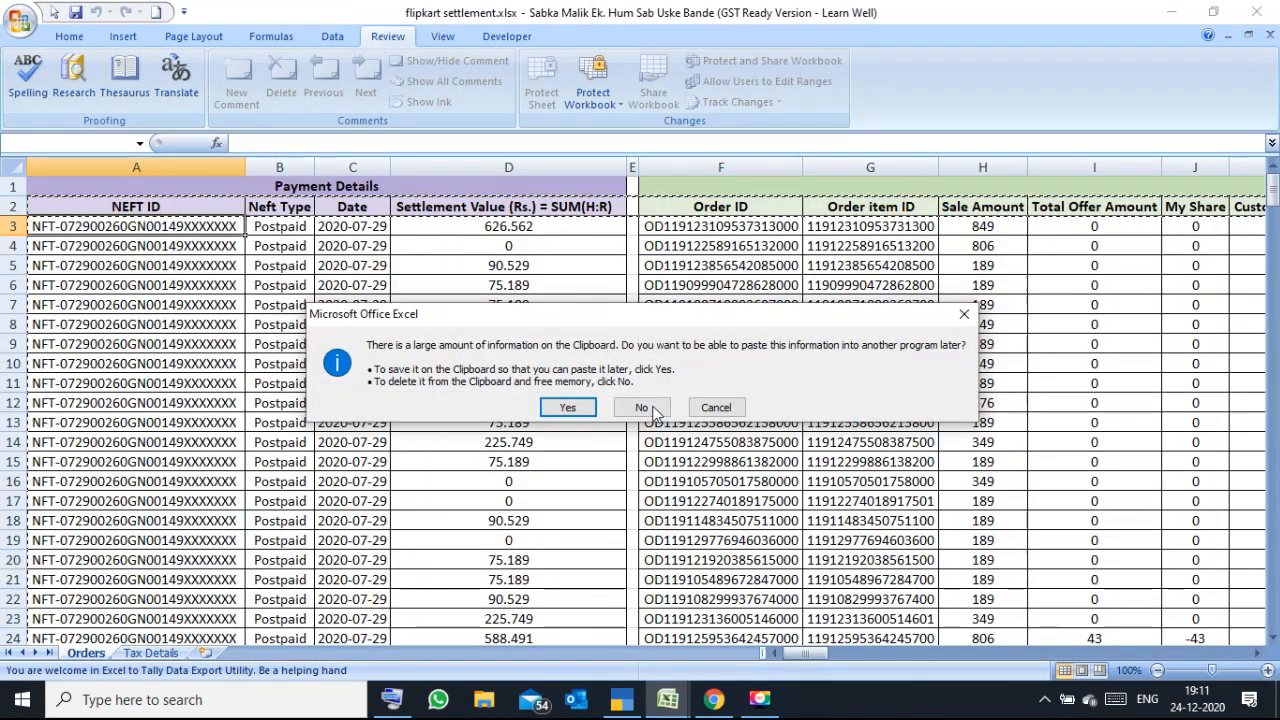
left_click(651, 409)
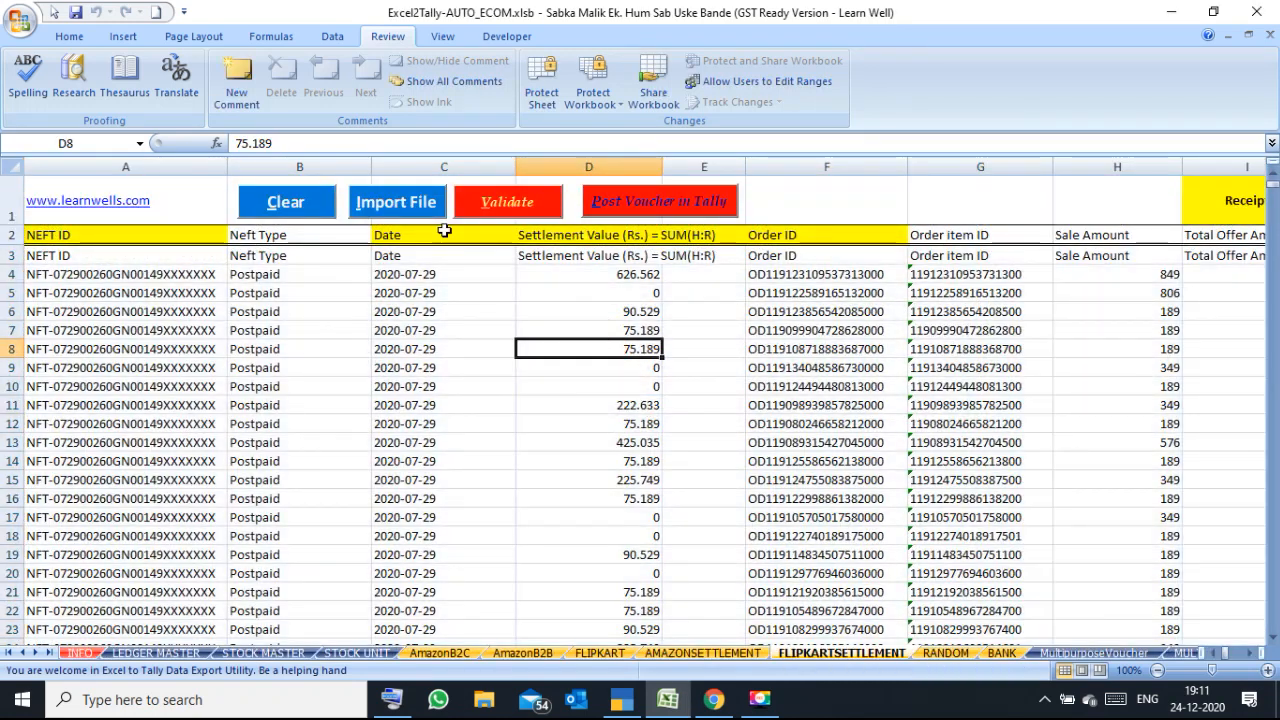
Validate the imported Flipkart settlement data.
left_click(507, 201)
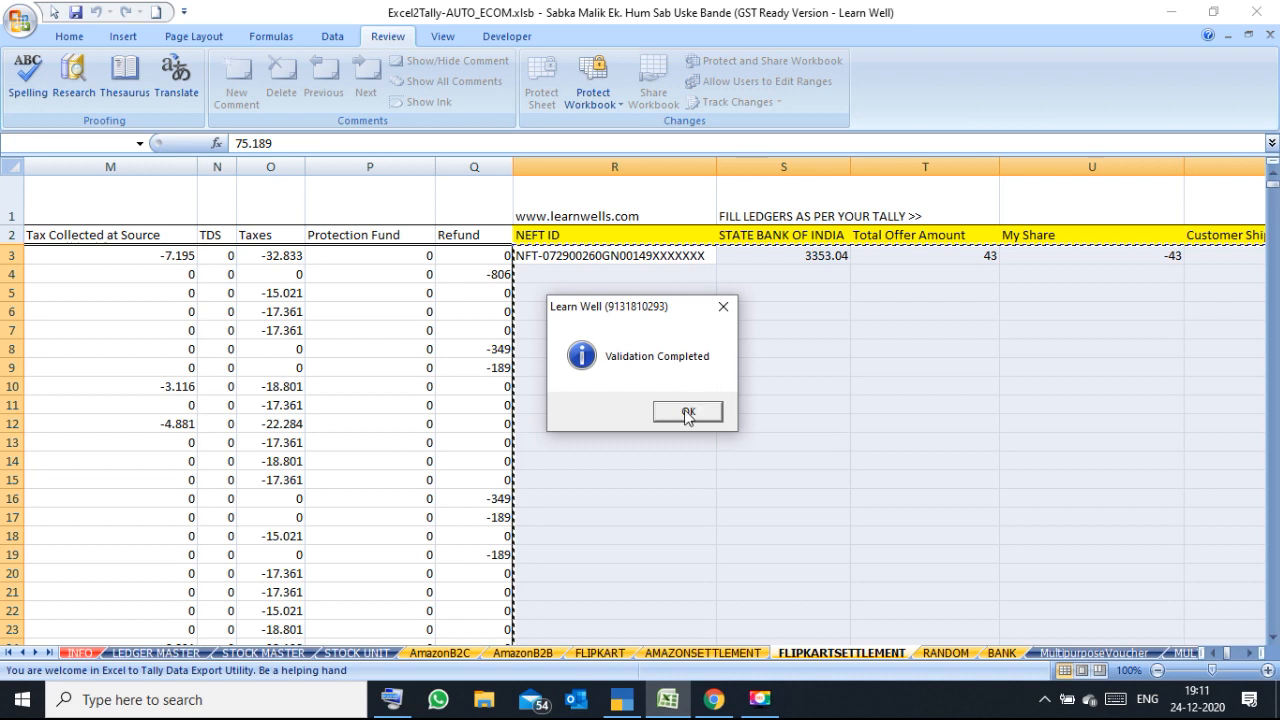
left_click(687, 413)
left_click(663, 346)
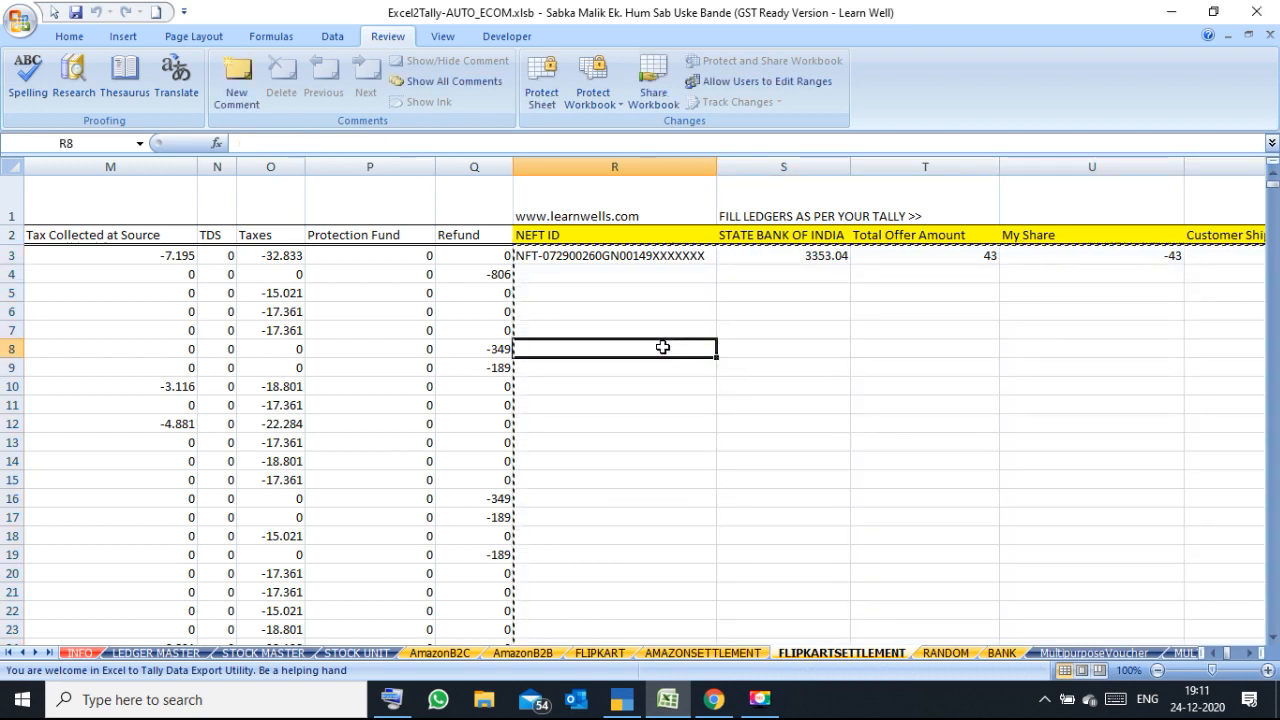
Examine the summary's ledger headings from NEFT ID through ROUND OFF, and go back across row 2 to the first column.
left_click(590, 245)
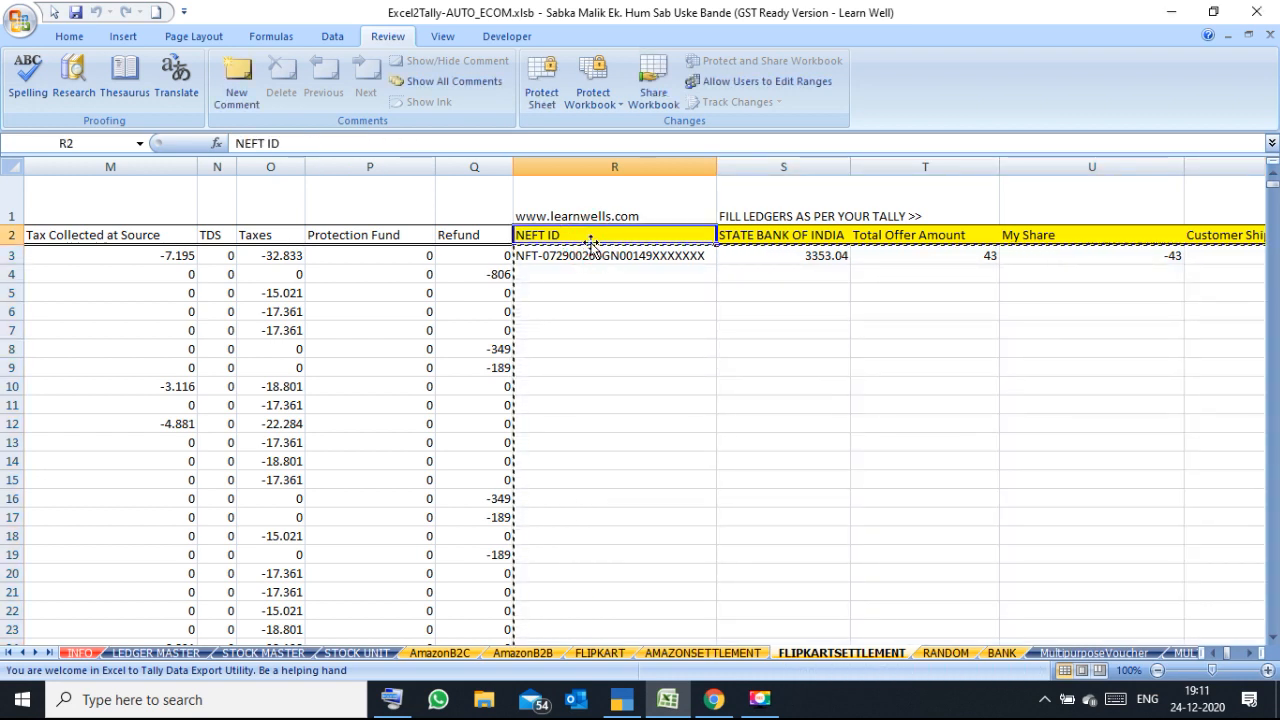
key("Right")
key("Right")
key("Right")
key("Right")
key("Right")
key("Right")
key("Right")
key("Right")
key("Right")
key("Right")
key("Right")
key("Right")
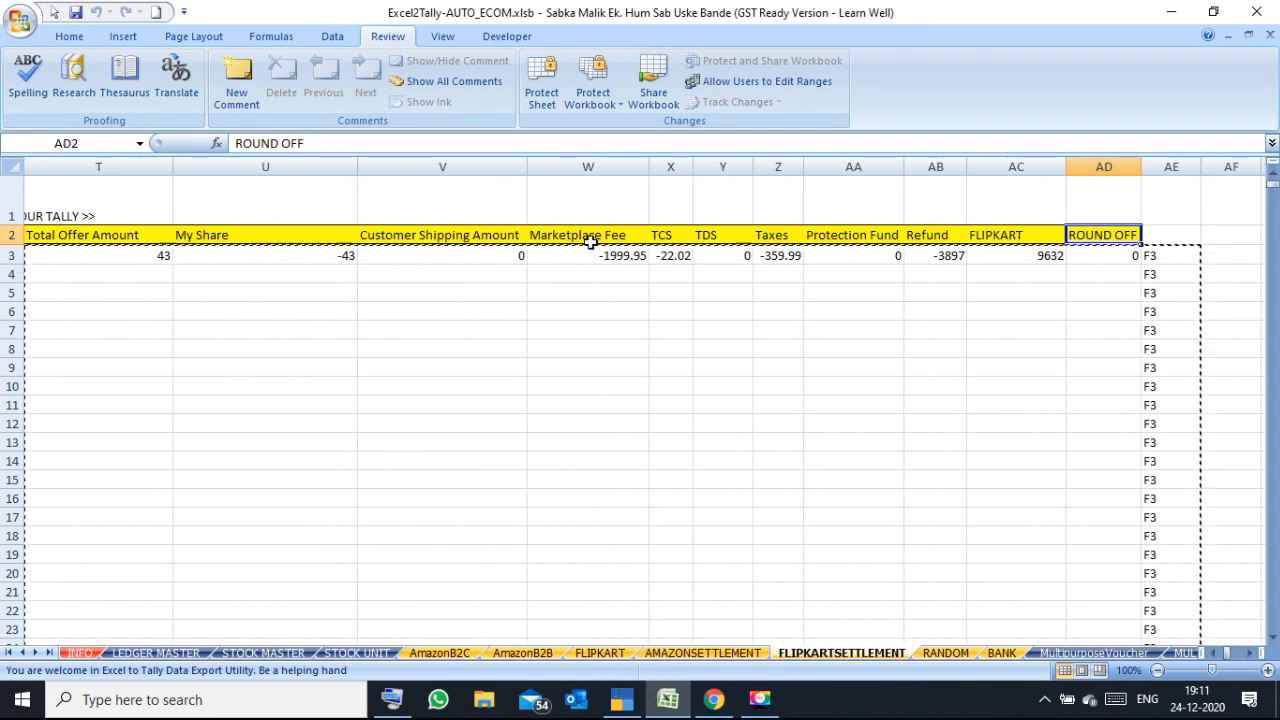
key("Left")
key("Left")
key("Left")
key("Left")
key("Left")
key("Left")
key("Left")
key("Left")
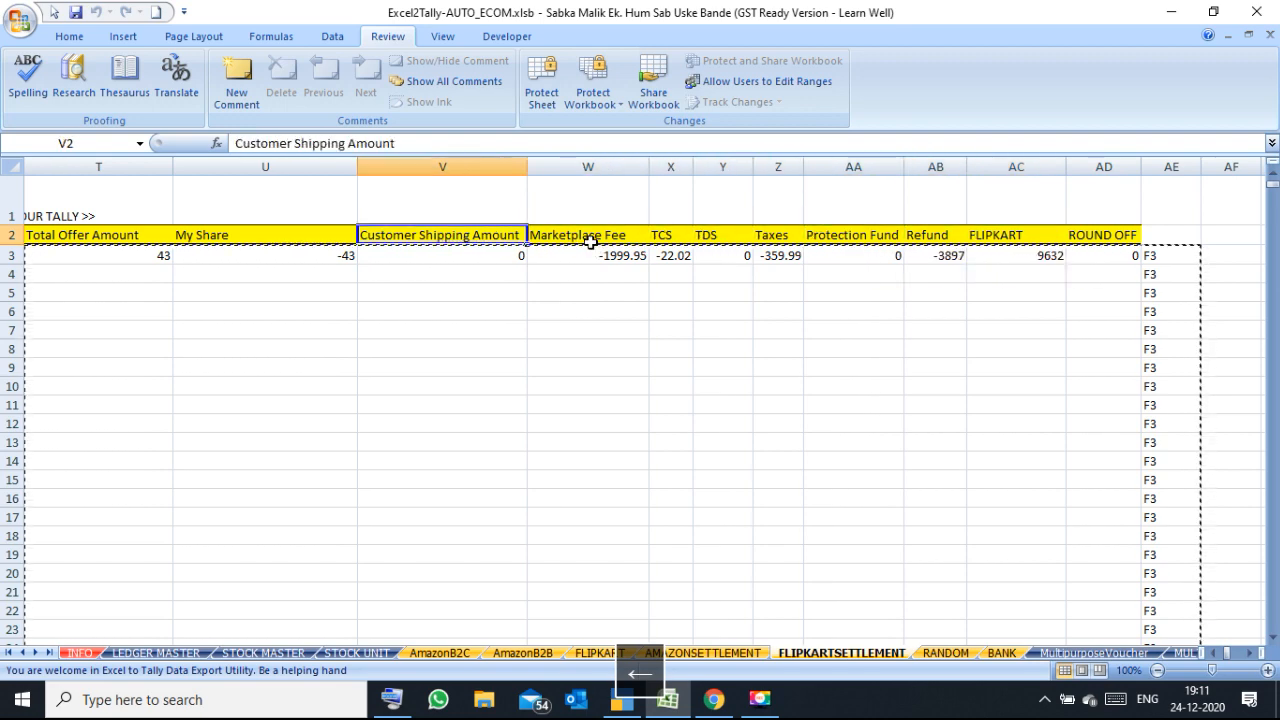
key("Left")
key("Left")
key("Left")
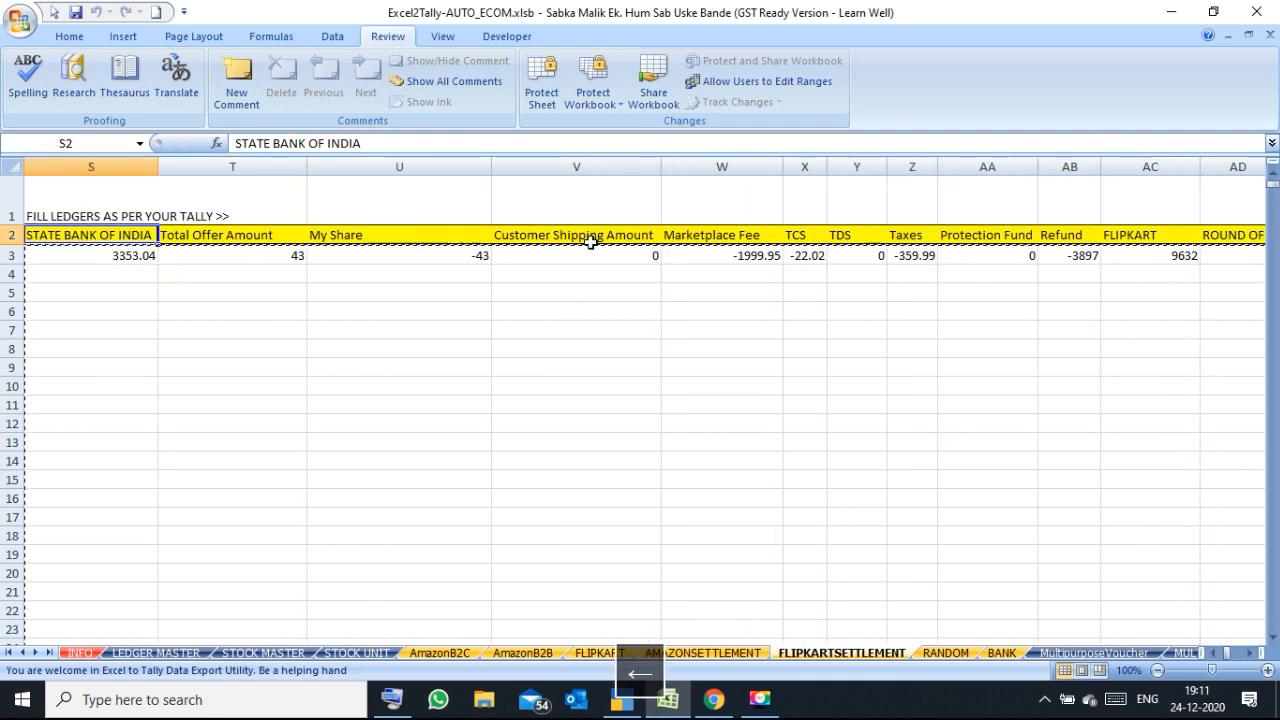
key("Left")
key("Left")
key("Left")
key("Left")
key("Left")
key("Left")
key("Left")
key("Left")
key("Left")
key("Left")
key("Left")
key("Left")
key("Left")
key("Left")
key("Left")
key("Left")
key("Left")
key("Left")
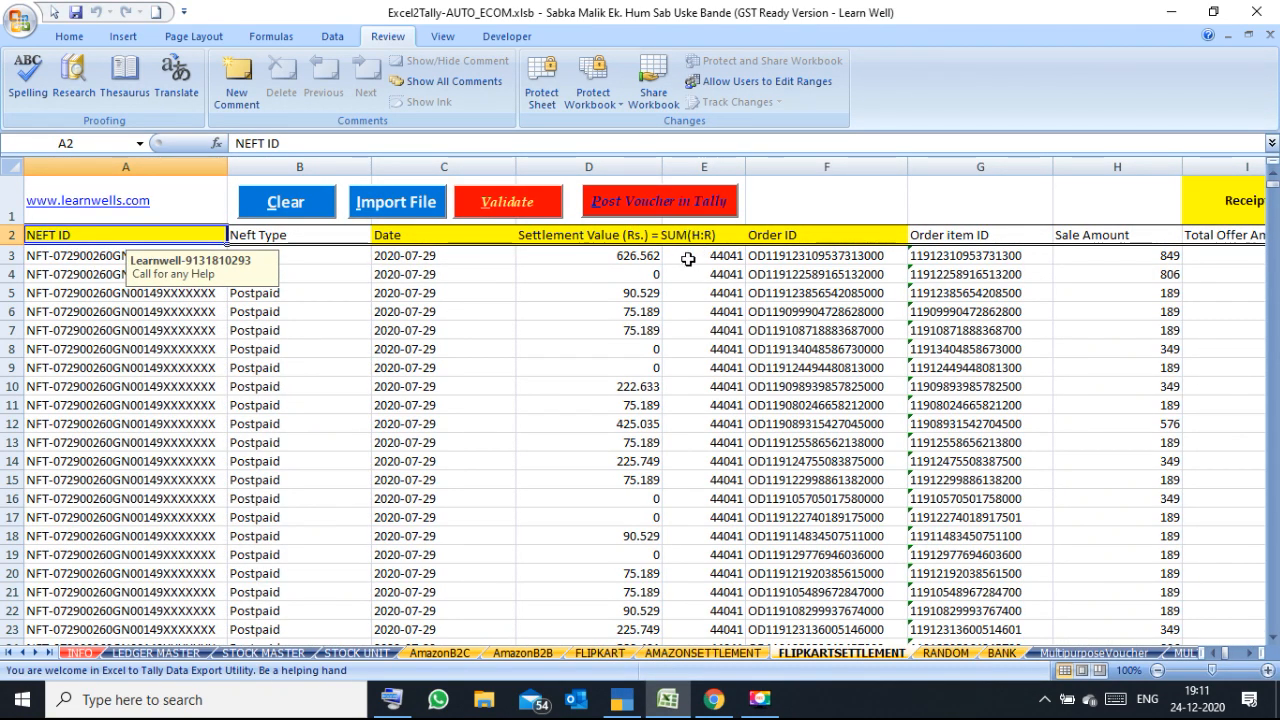
Format the serial numbers in column E as dates and set the first settlement row's date, cell E3, to 02-12-2020.
left_click(655, 280)
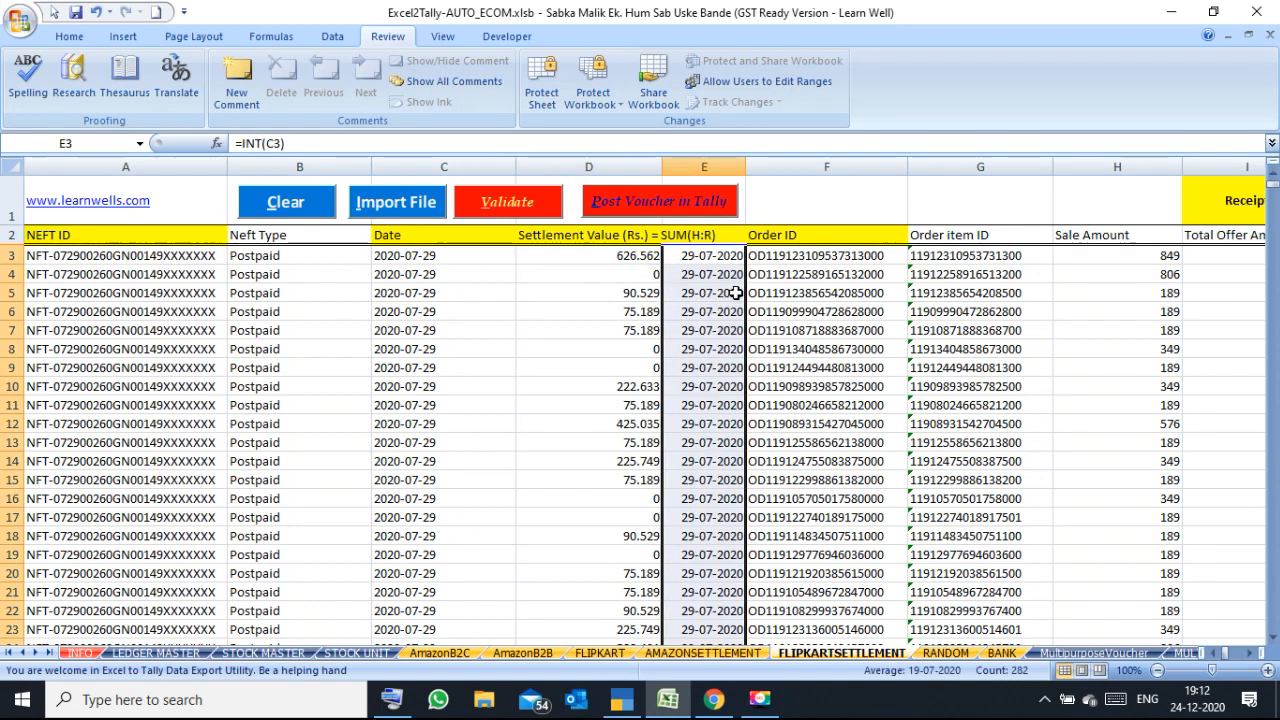
left_click(712, 255)
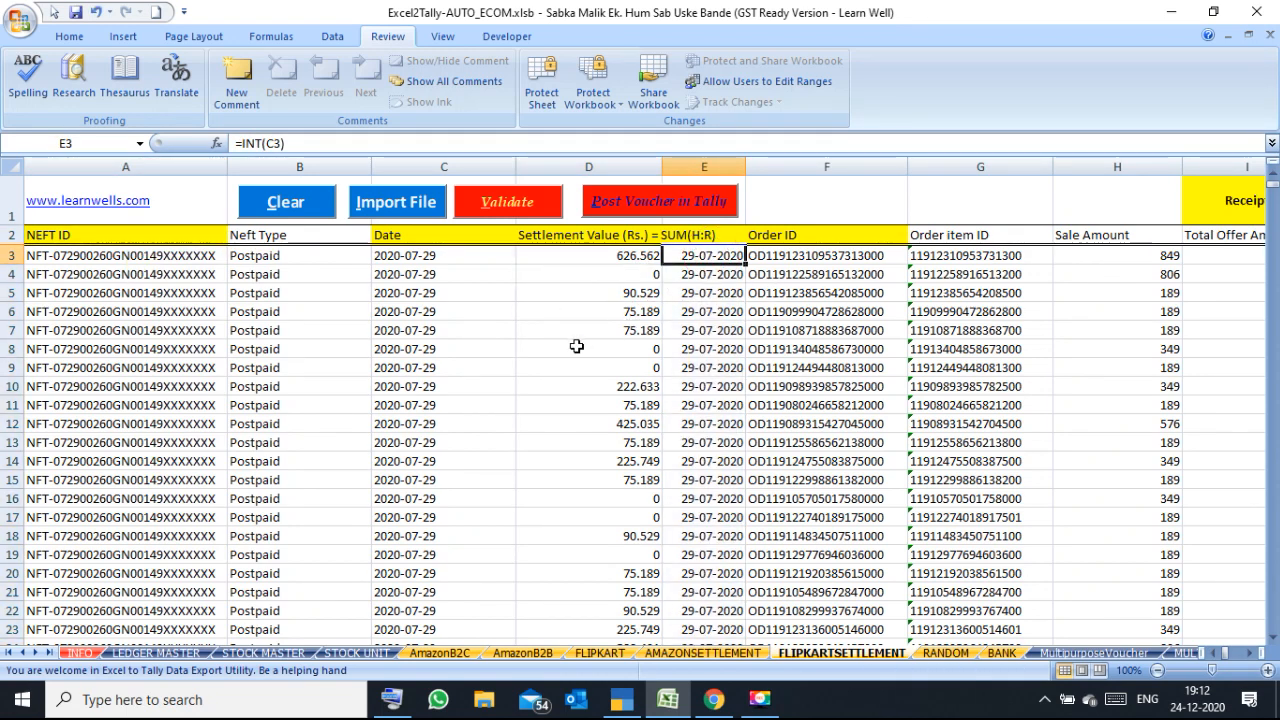
type("02-12")
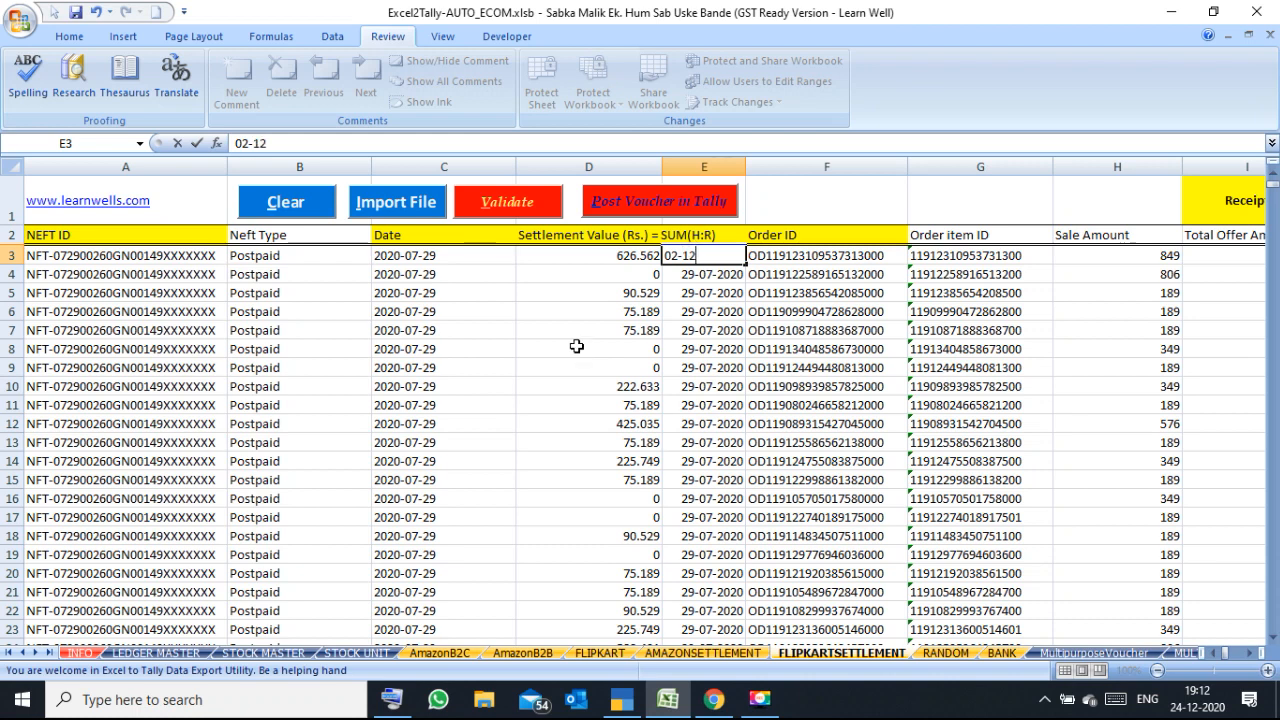
type("-2020")
key("Return")
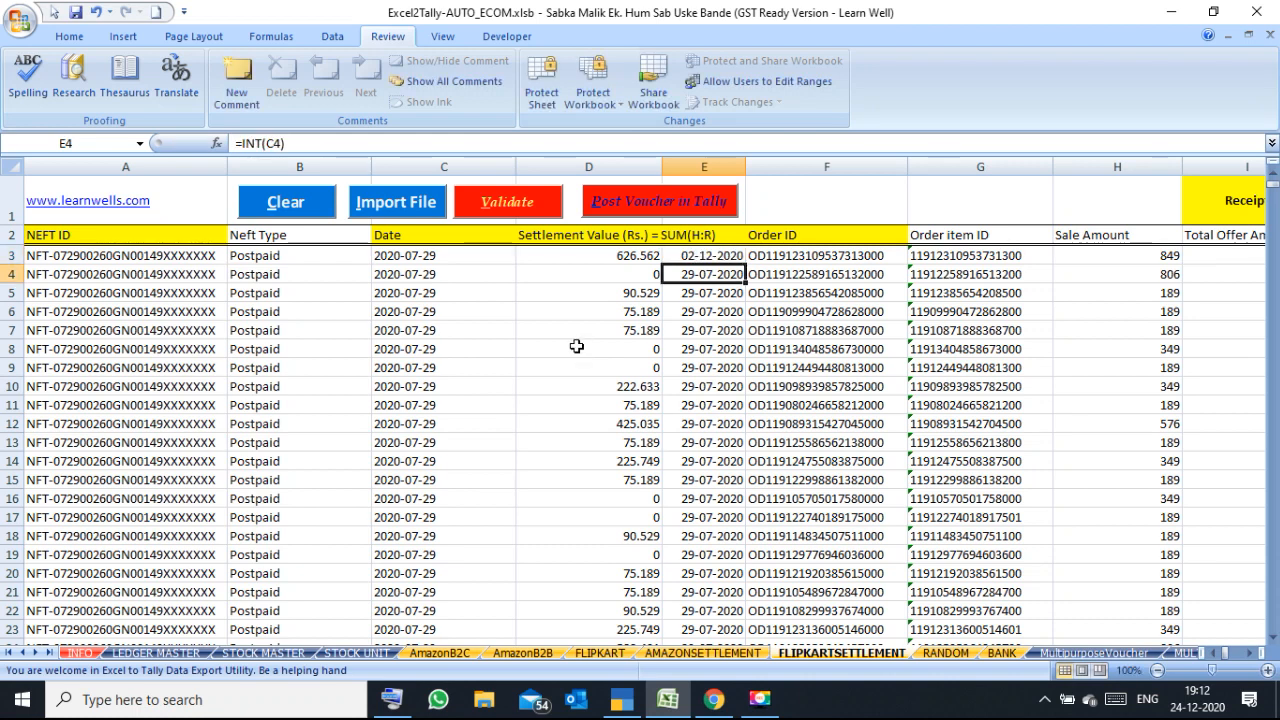
Copy the 02-12-2020 date from E3 to all remaining settlement rows in column E.
left_click(703, 255)
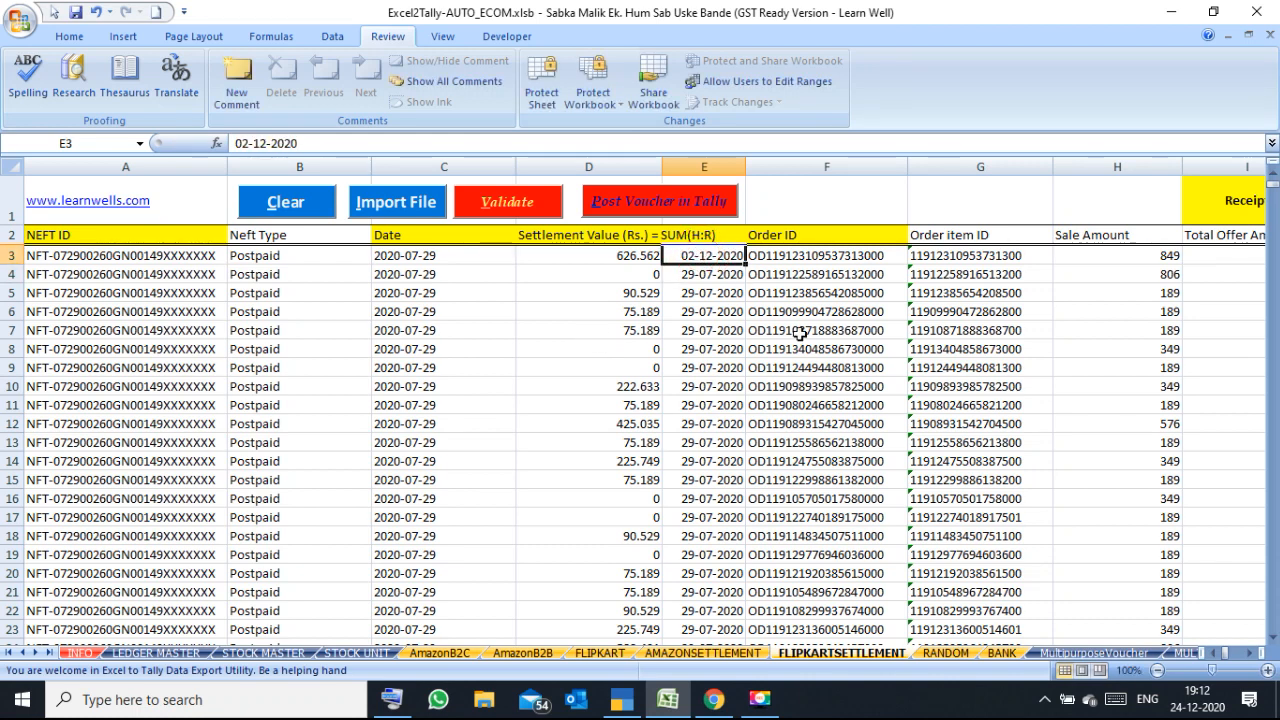
key("ctrl+c")
key("ctrl+shift+Down")
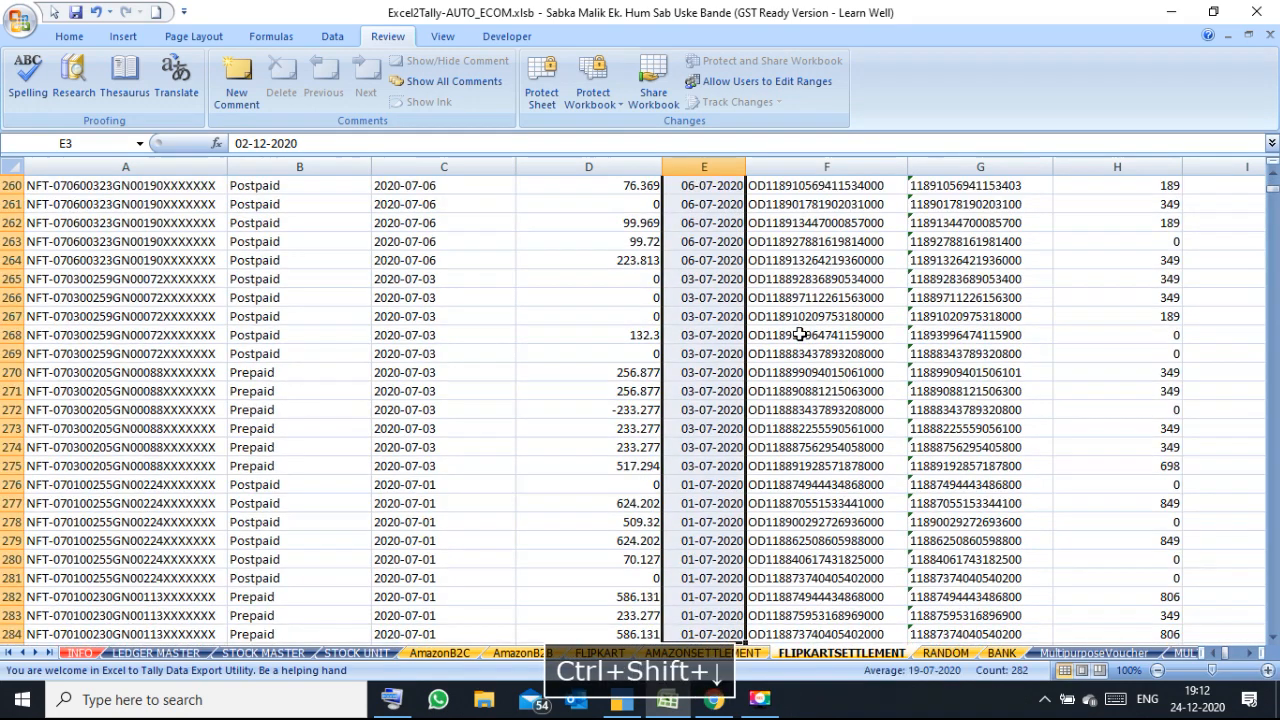
key("ctrl+v")
left_click(588, 274)
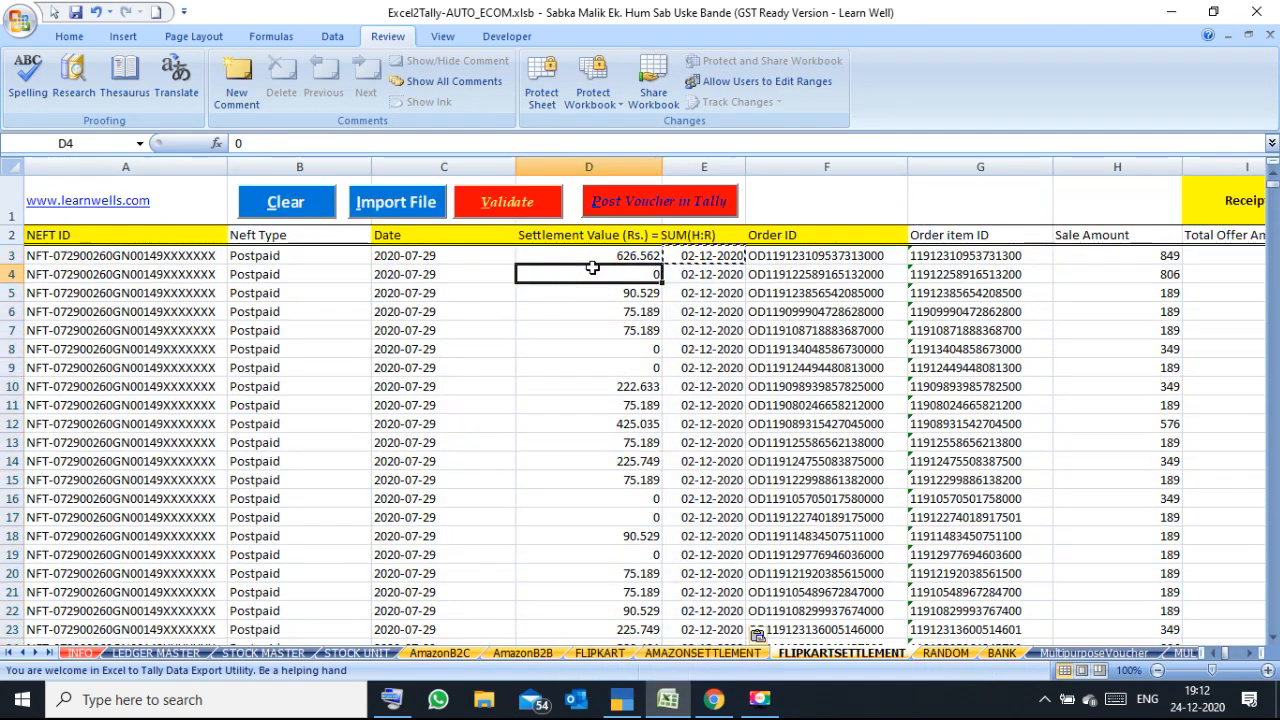
Post the Flipkart settlement vouchers in Tally and switch to TallyPrime.
left_click(614, 207)
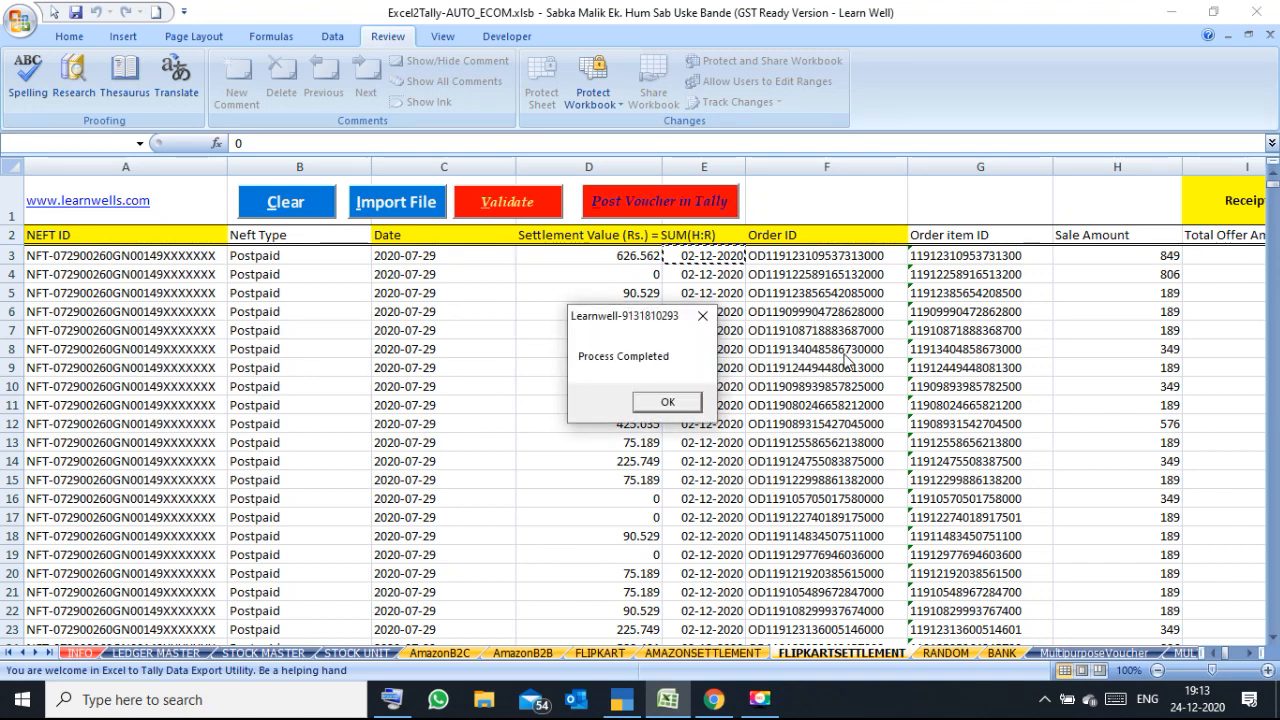
left_click(694, 403)
left_click(620, 700)
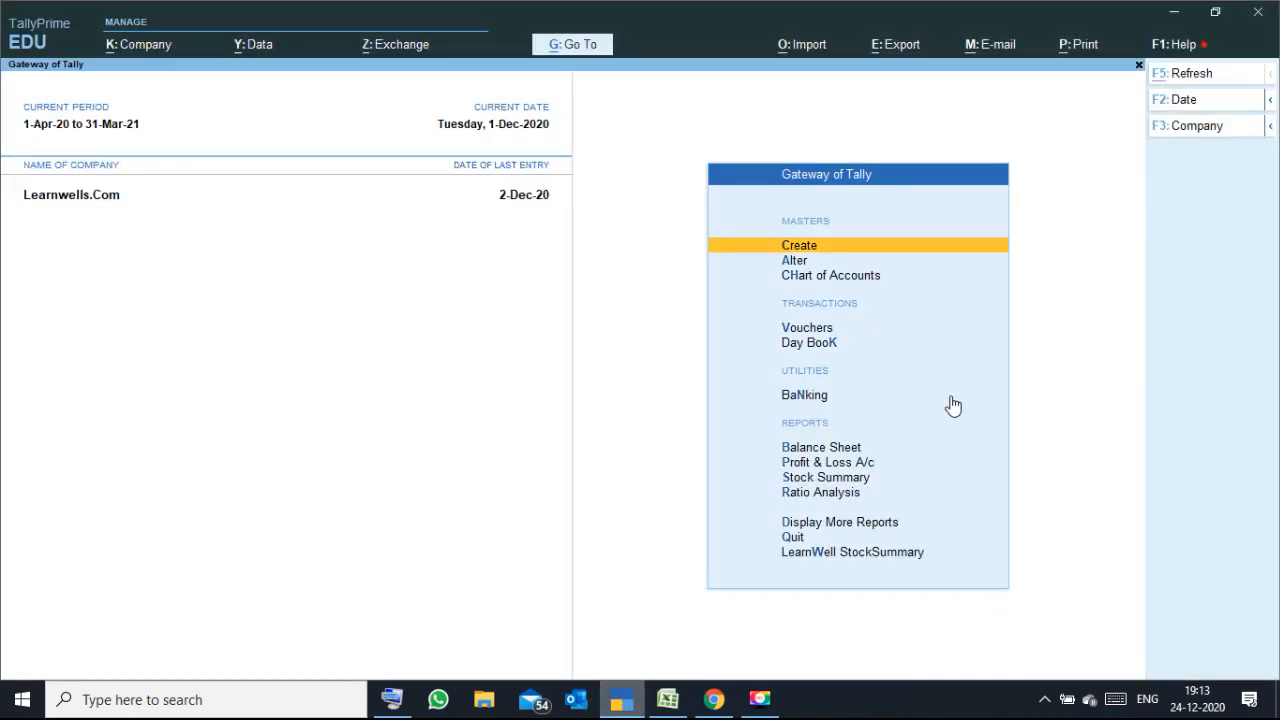
Open the Day Book and change its date to 2.12.
key("d")
key("d")
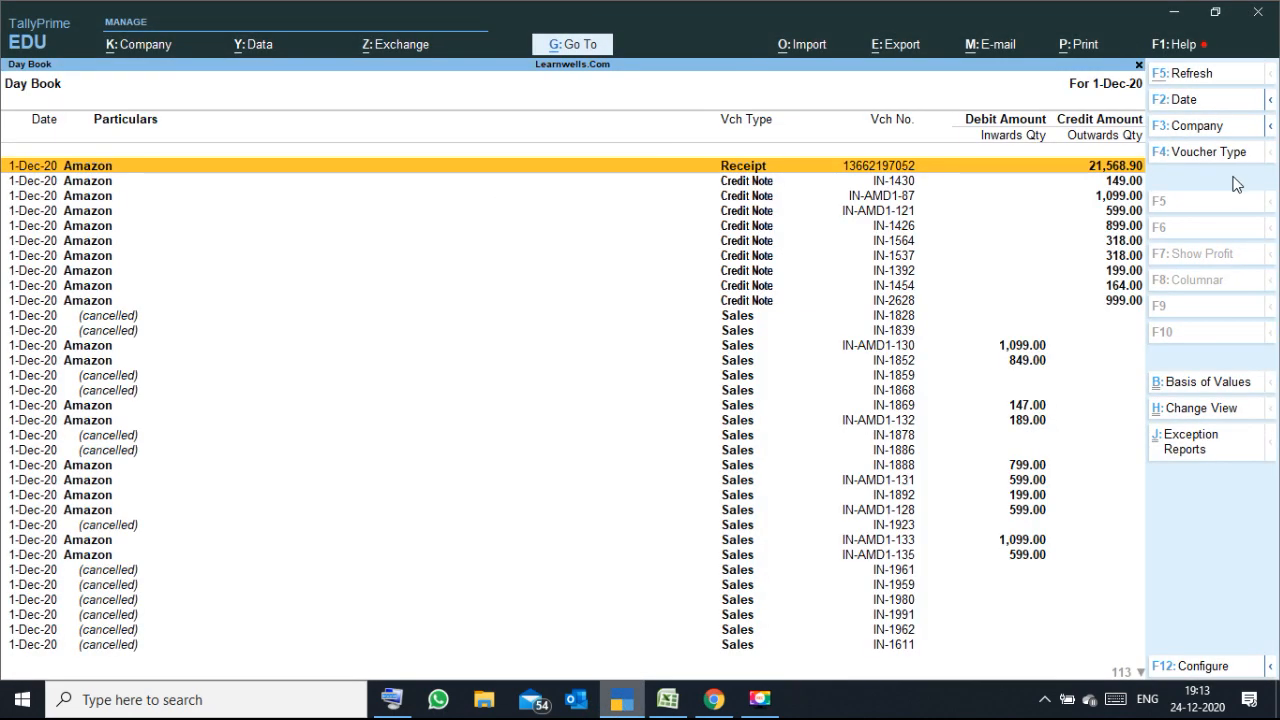
left_click(1186, 100)
type("2.12")
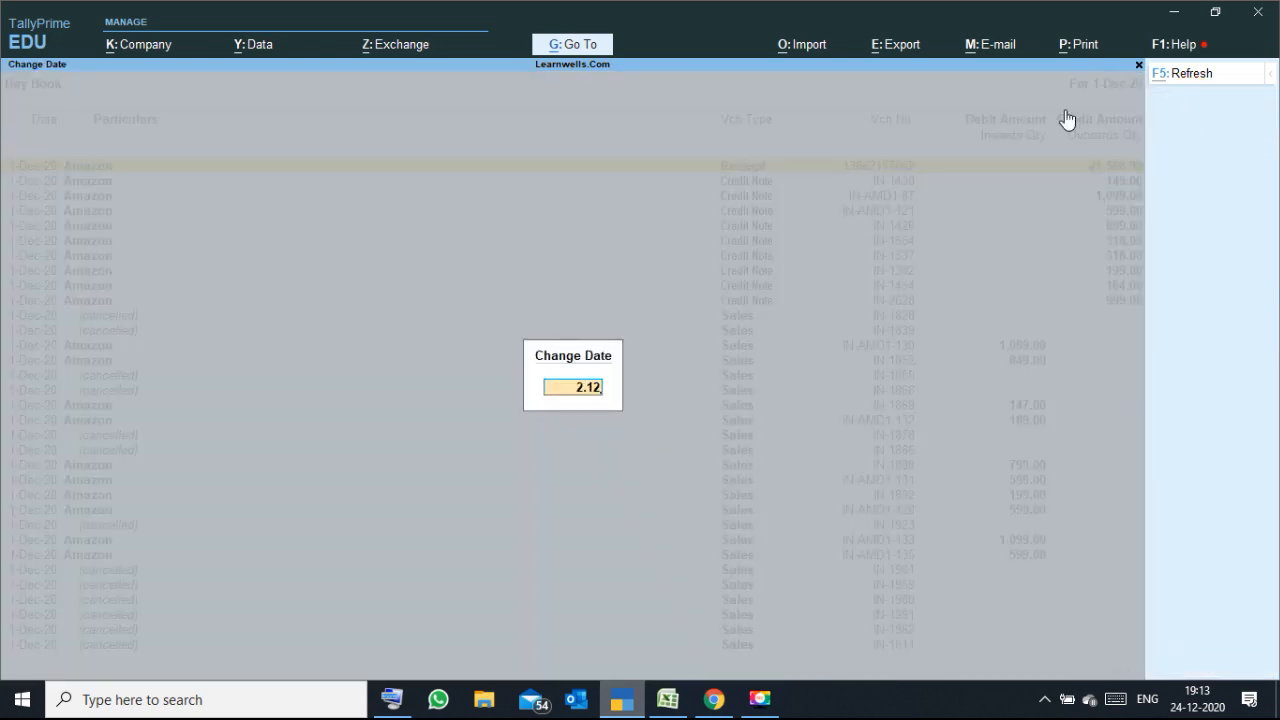
key("Return")
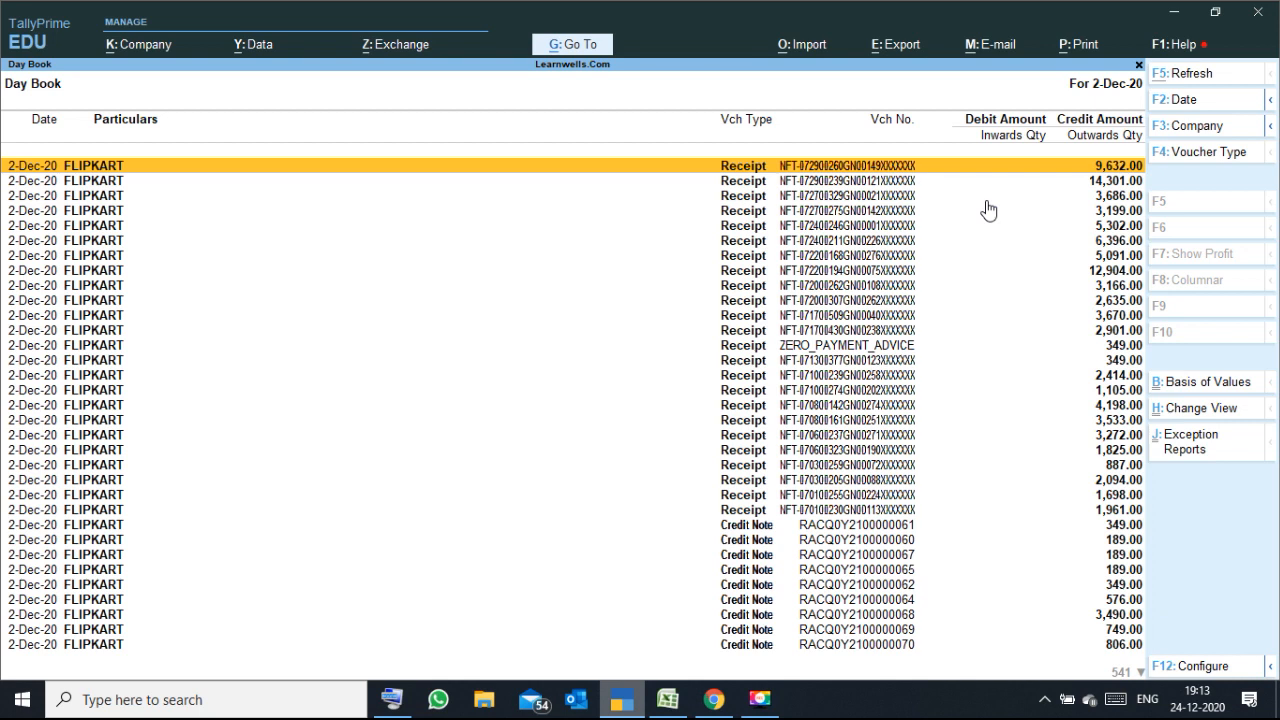
Look through the posted Flipkart receipt vouchers in the Day Book for 2-Dec-20.
key("Down")
key("Down")
key("Down")
key("Down")
key("Down")
key("Down")
key("Down")
key("Down")
key("Down")
key("Down")
key("Down")
key("Down")
key("Down")
key("Down")
key("Down")
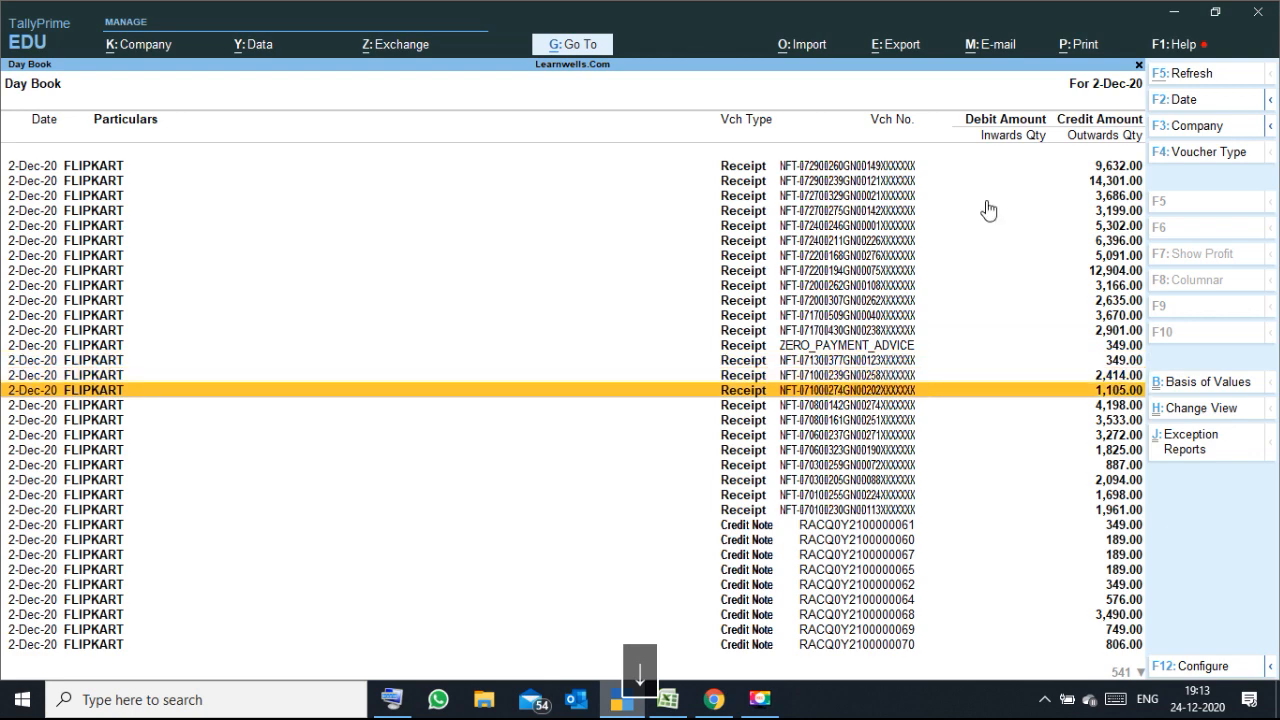
key("Down")
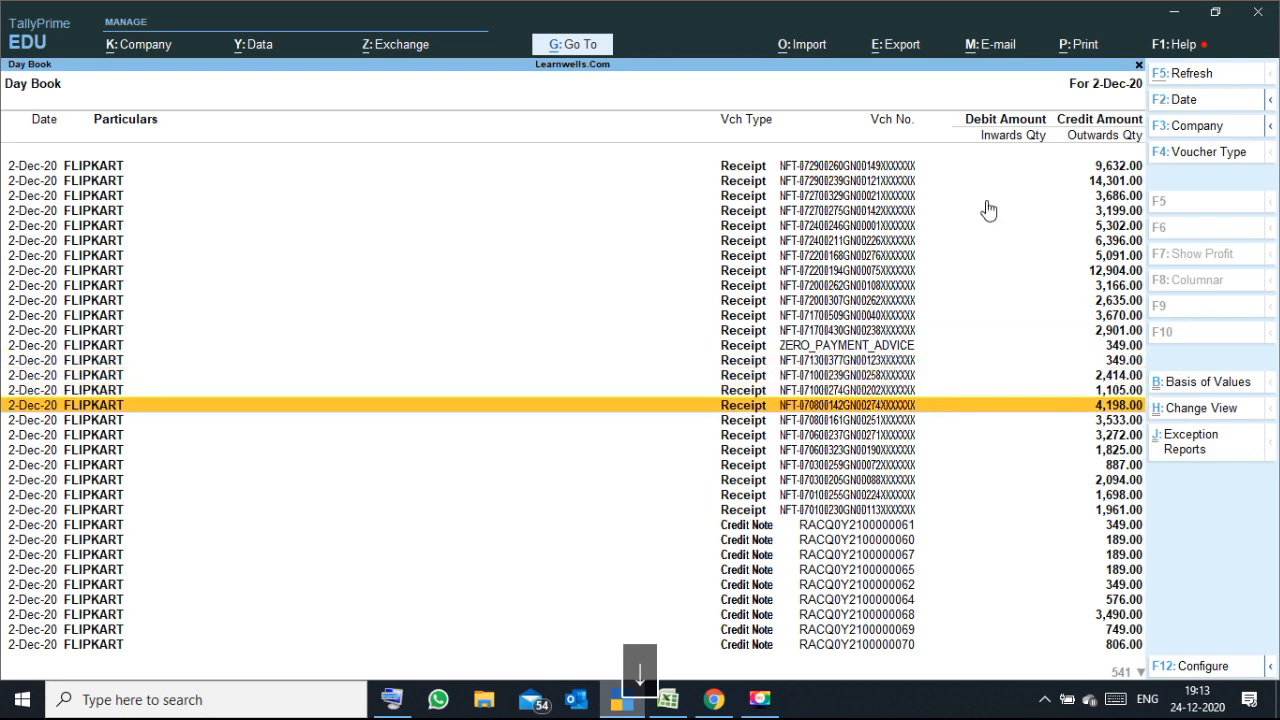
Open the ZERO_PAYMENT_ADVICE receipt voucher from the Day Book, check its Flipkart and Refund entries, and return to the Day Book.
double_click(840, 347)
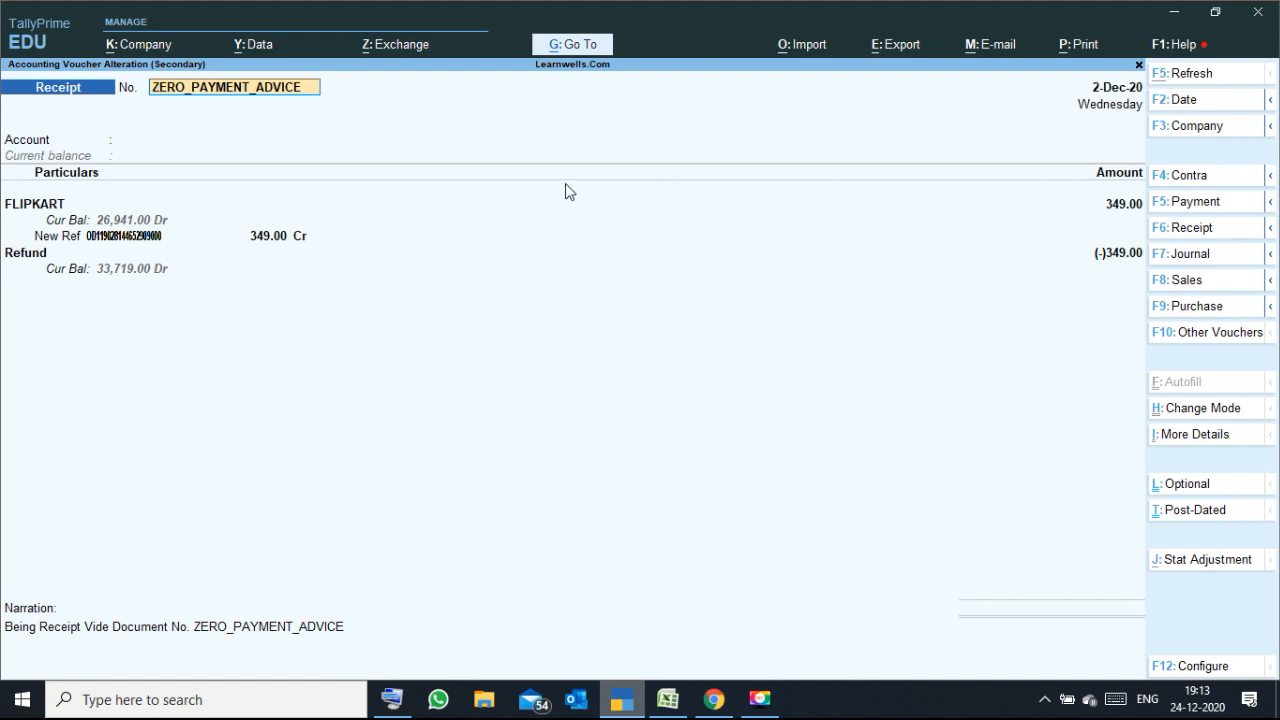
left_click(1046, 612)
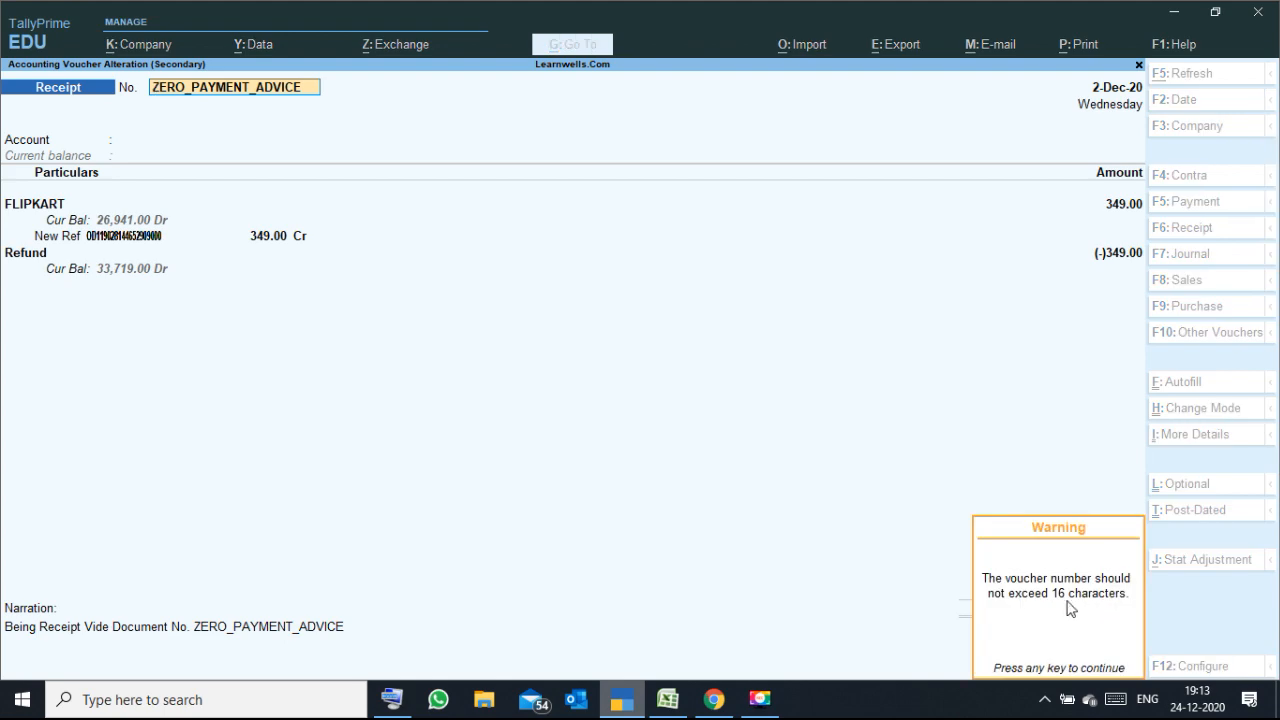
left_click(885, 536)
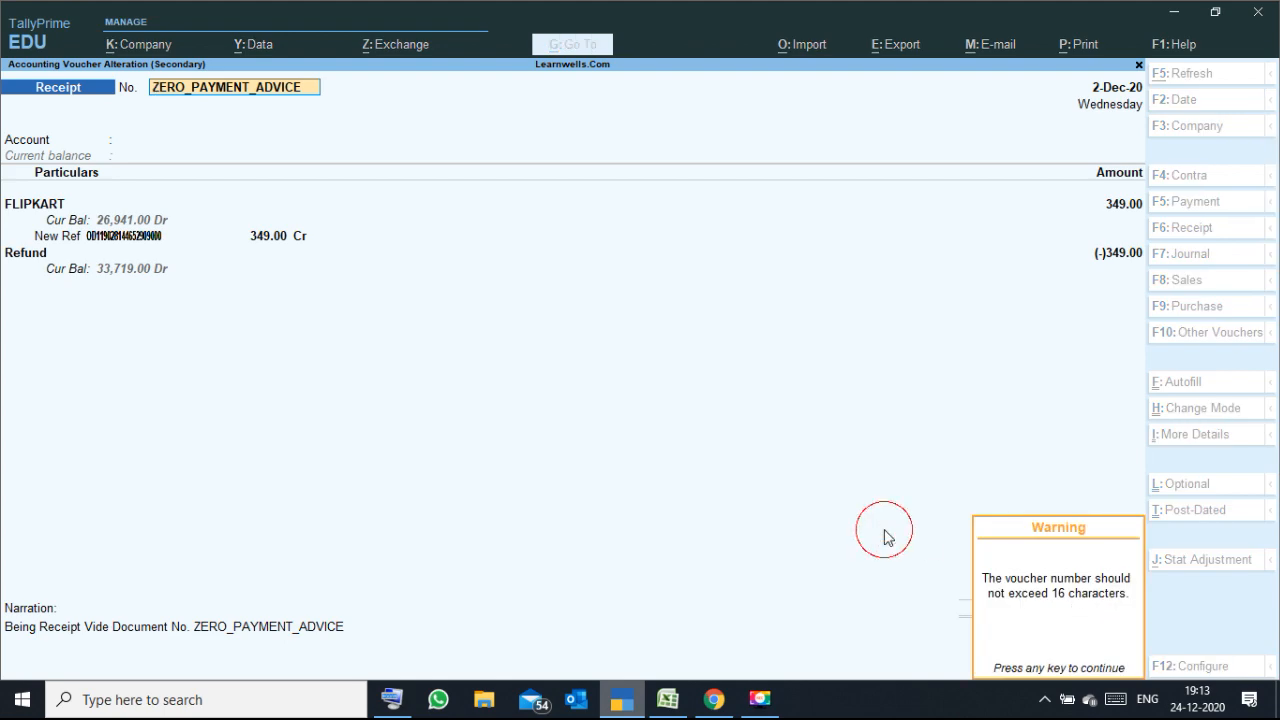
left_click(405, 698)
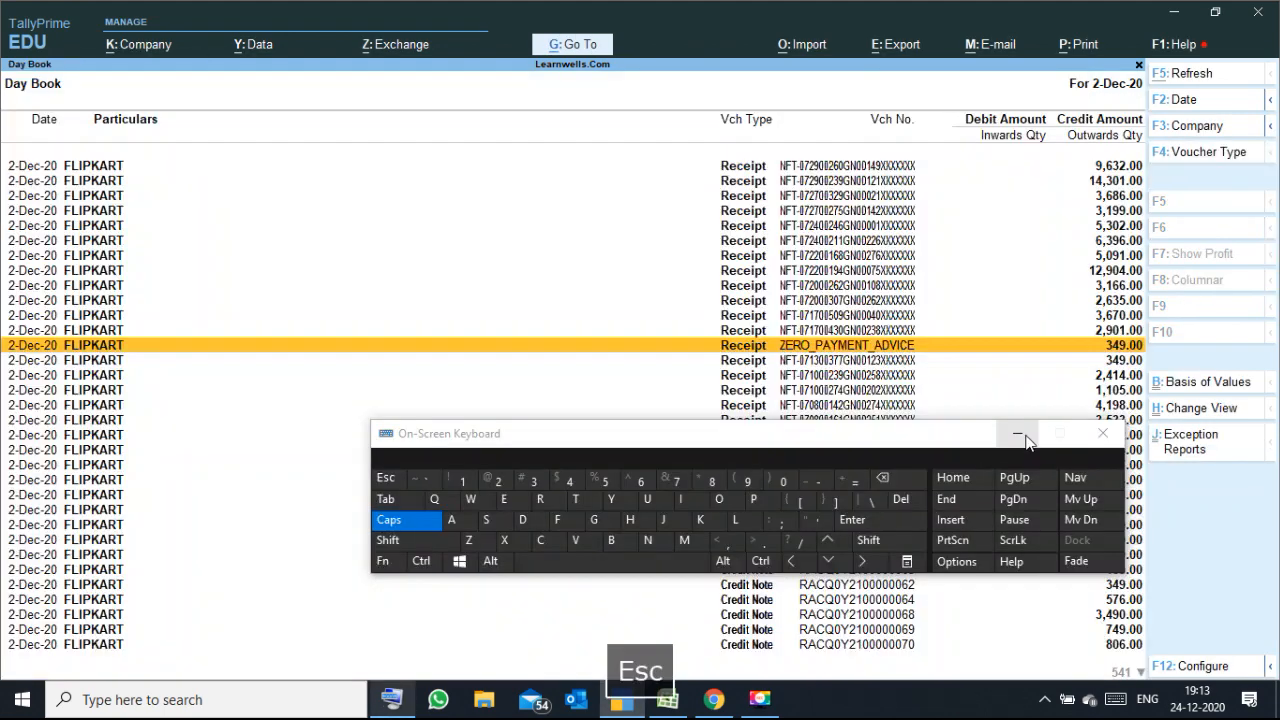
left_click(1019, 434)
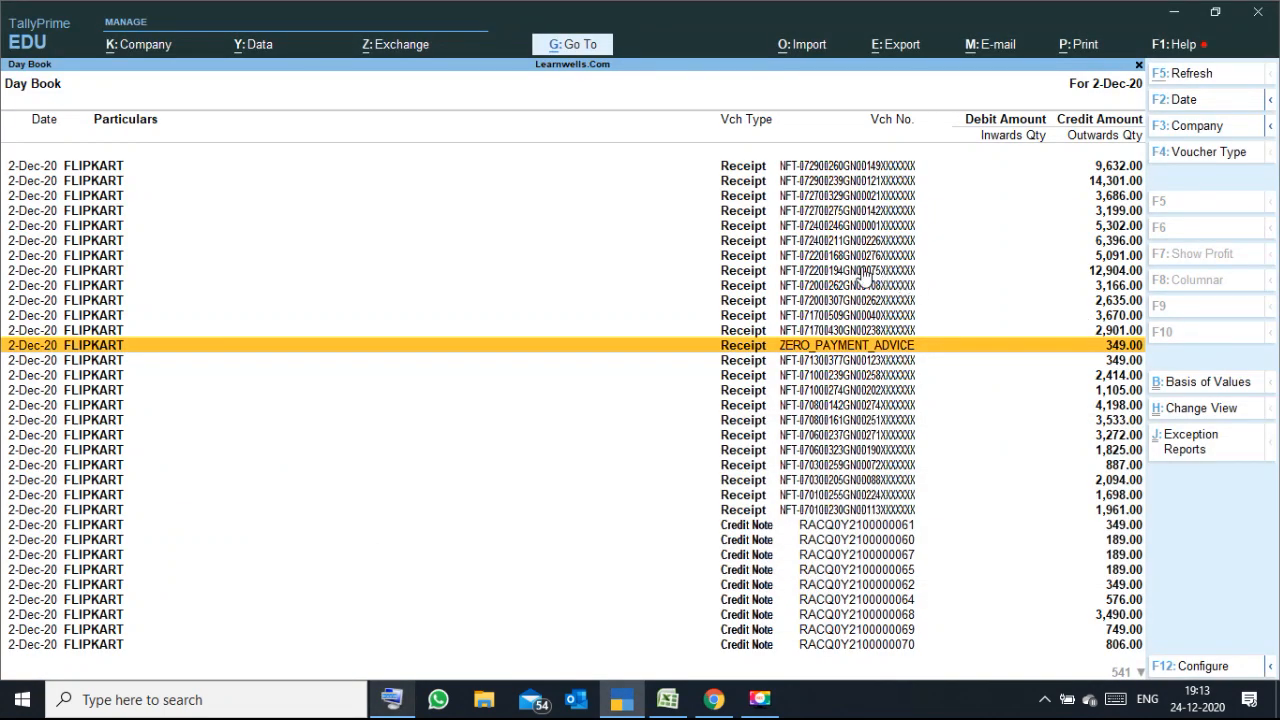
Open the 12,904.00 Flipkart receipt voucher and step through its header to the bill-wise references.
left_click(856, 270)
left_click(856, 270)
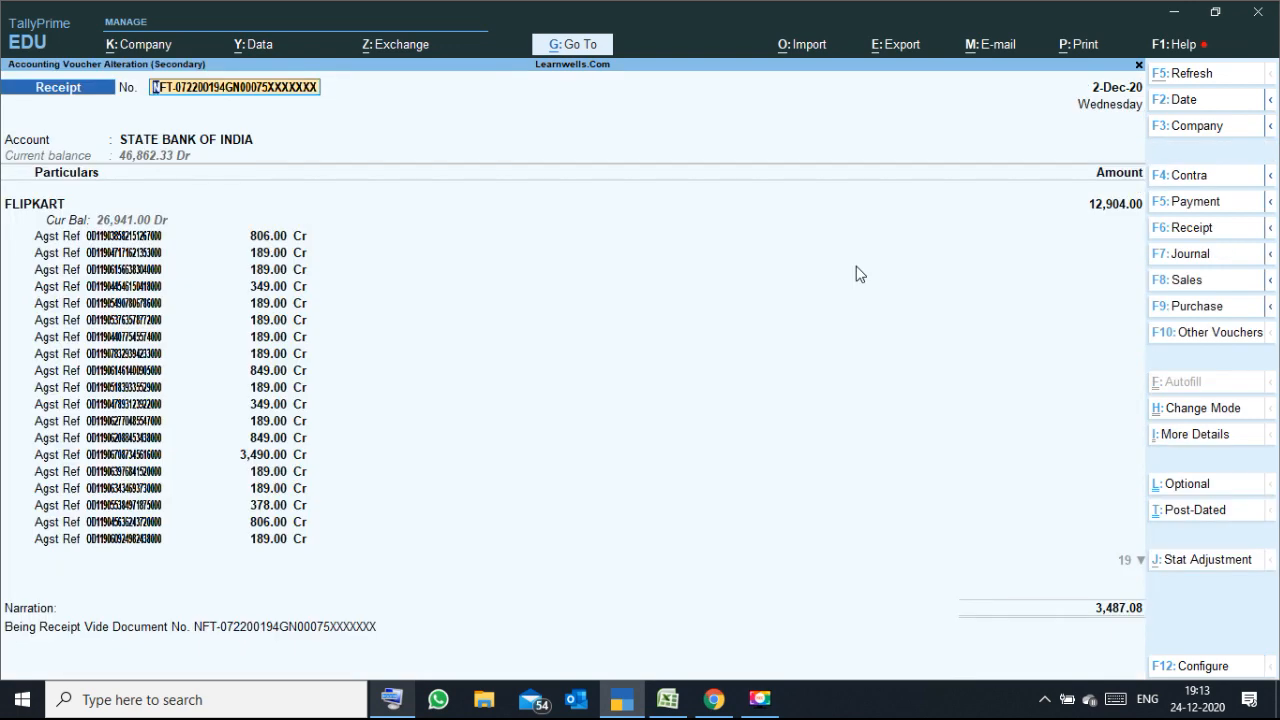
key("Return")
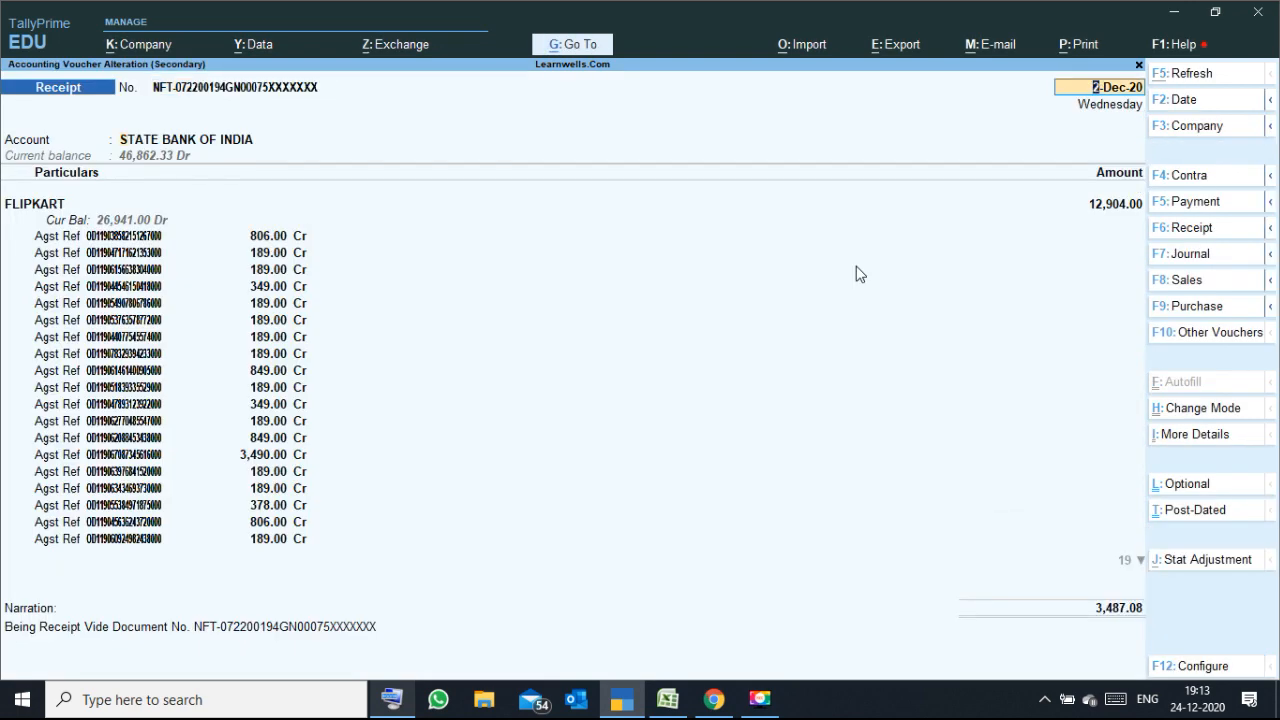
key("Return")
key("Return")
key("Return")
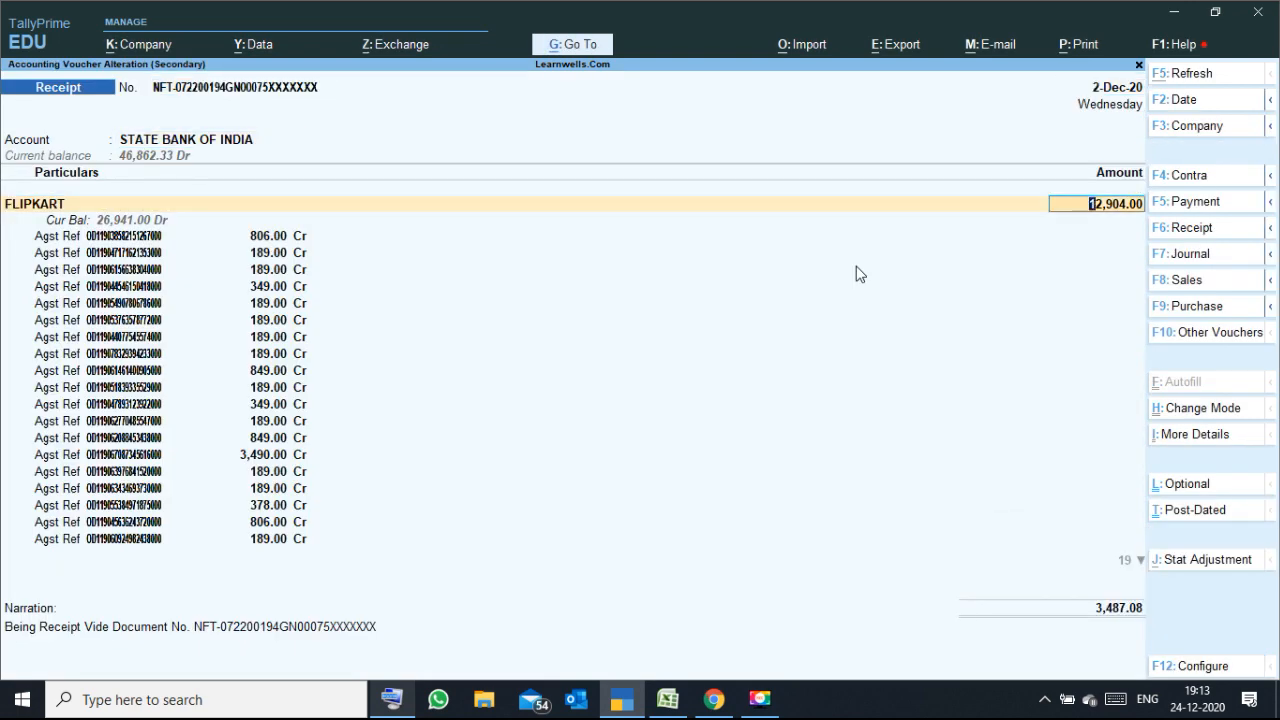
key("Return")
key("Return")
key("Return")
Examine the voucher's bill references, offer, share, marketplace fee, TCS, tax and refund lines down to the total, then leave it.
key("Down")
key("Down")
key("Down")
key("Down")
key("Down")
key("Down")
key("Down")
key("Down")
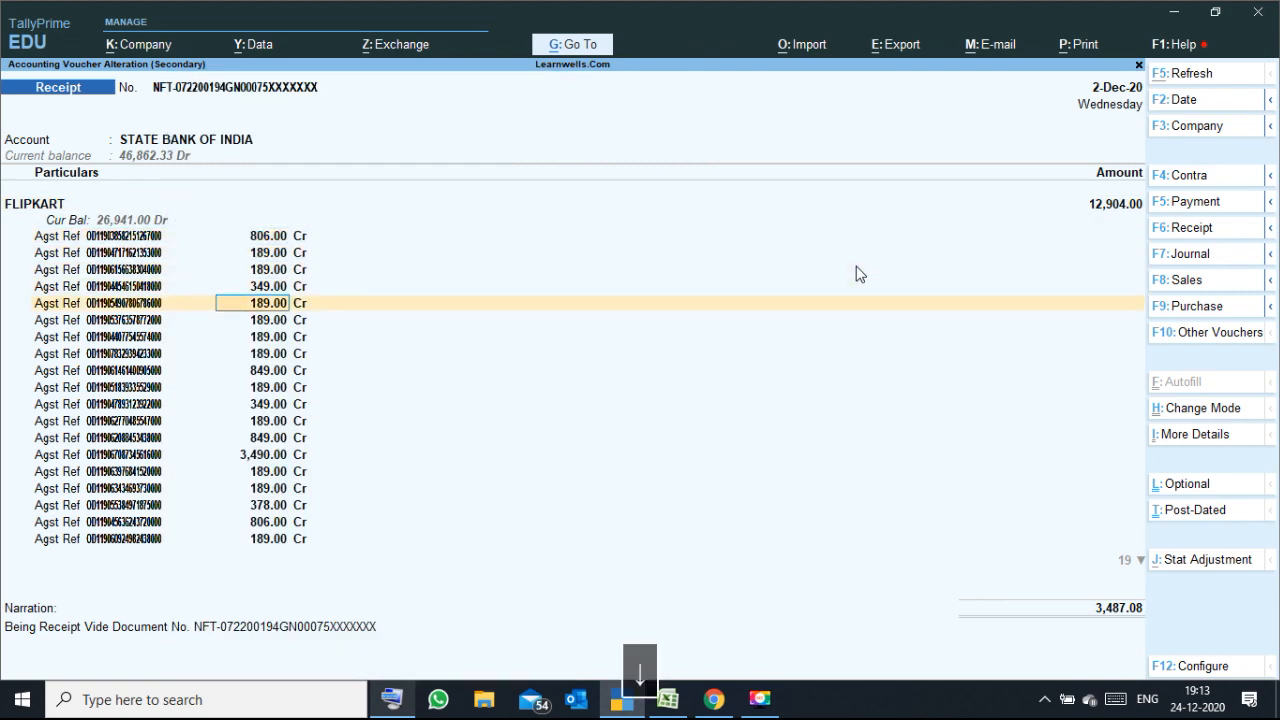
key("Down")
key("Down")
key("Down")
key("Down")
key("Down")
key("Down")
key("Down")
key("Down")
key("Down")
key("Down")
key("Down")
key("Down")
key("Down")
key("Down")
key("Down")
key("Down")
key("Down")
key("Down")
key("Down")
key("Down")
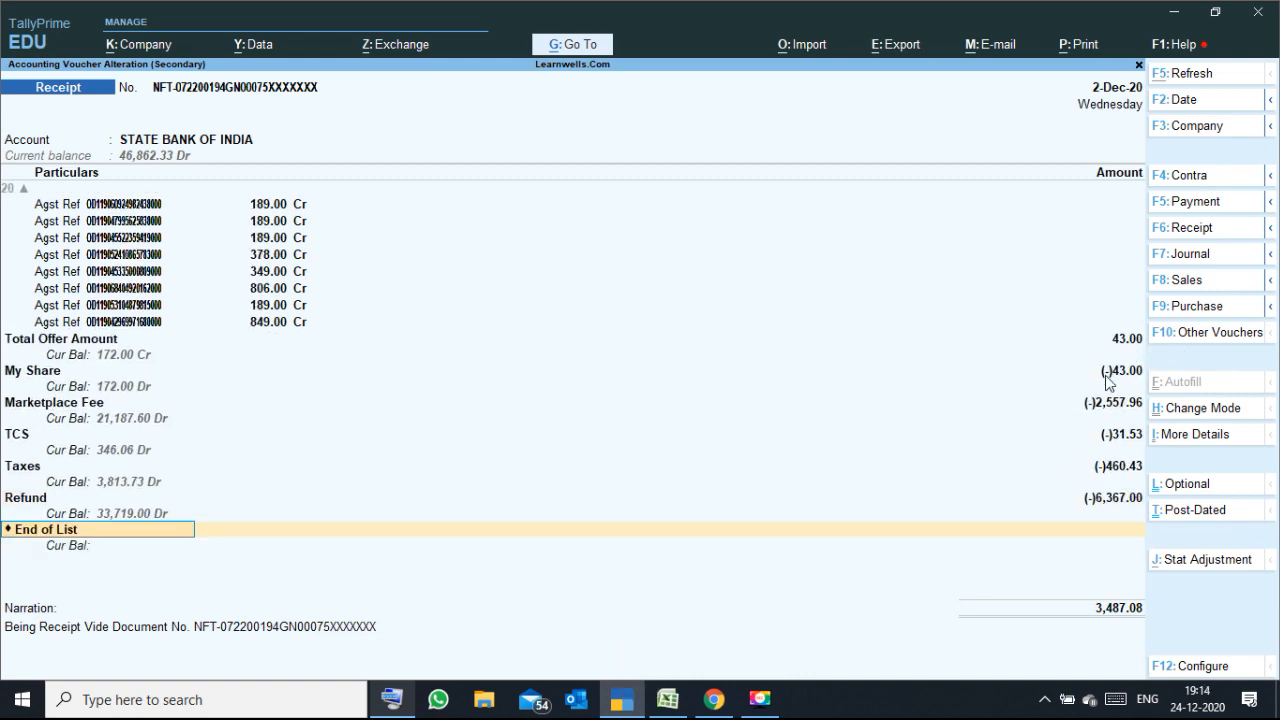
key("Down")
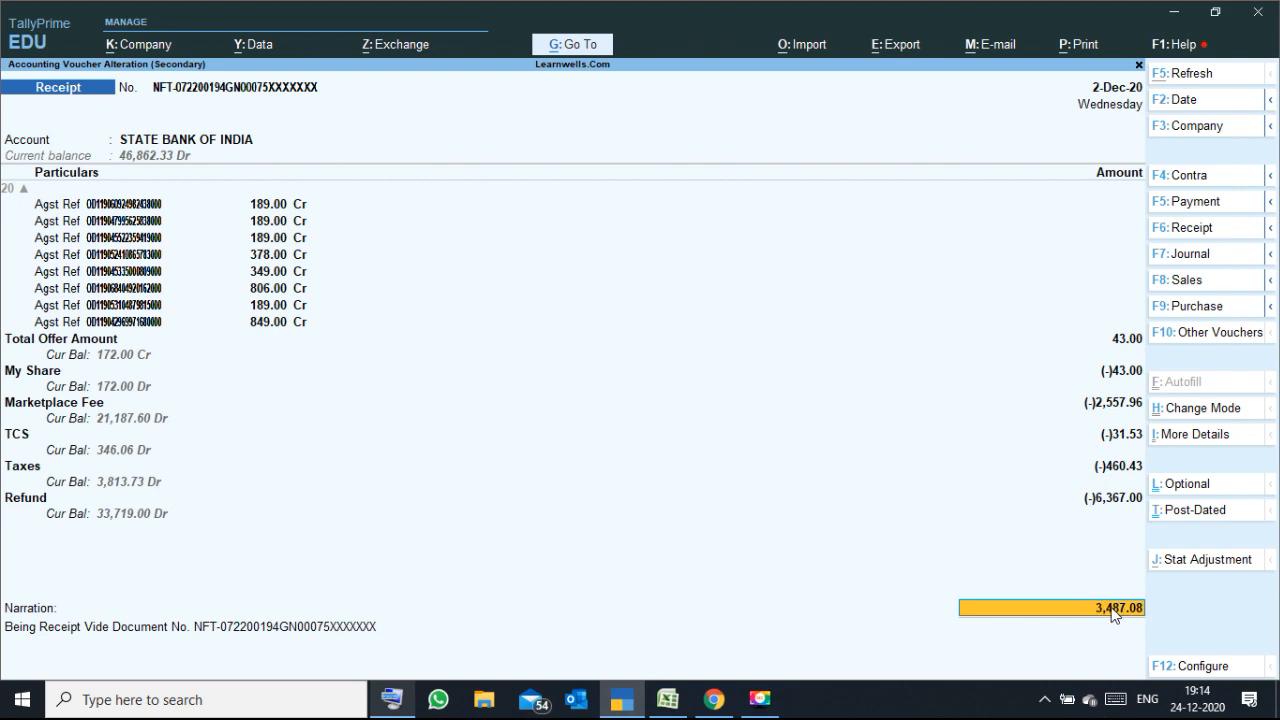
key("Escape")
Switch to the Excel2Tally workbook and view the RANDOM sheet's voucher filling options and sample payment rows.
left_click(1176, 11)
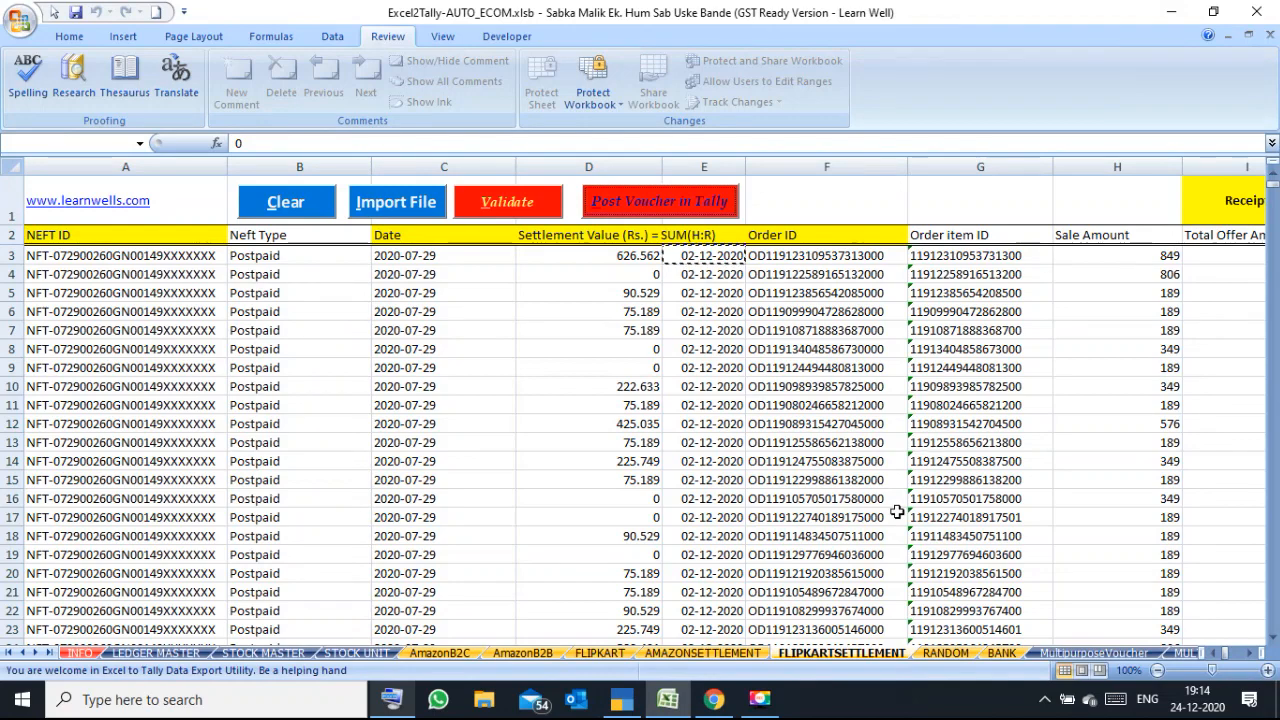
left_click(945, 653)
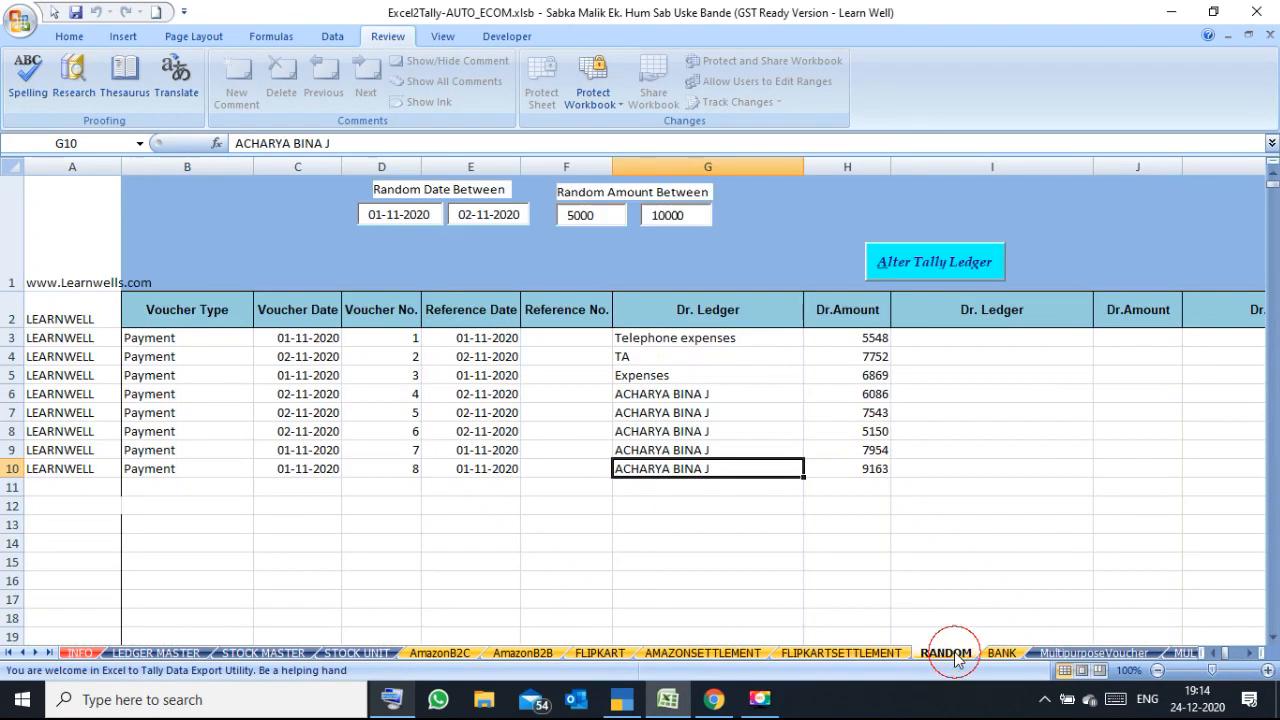
left_click(861, 591)
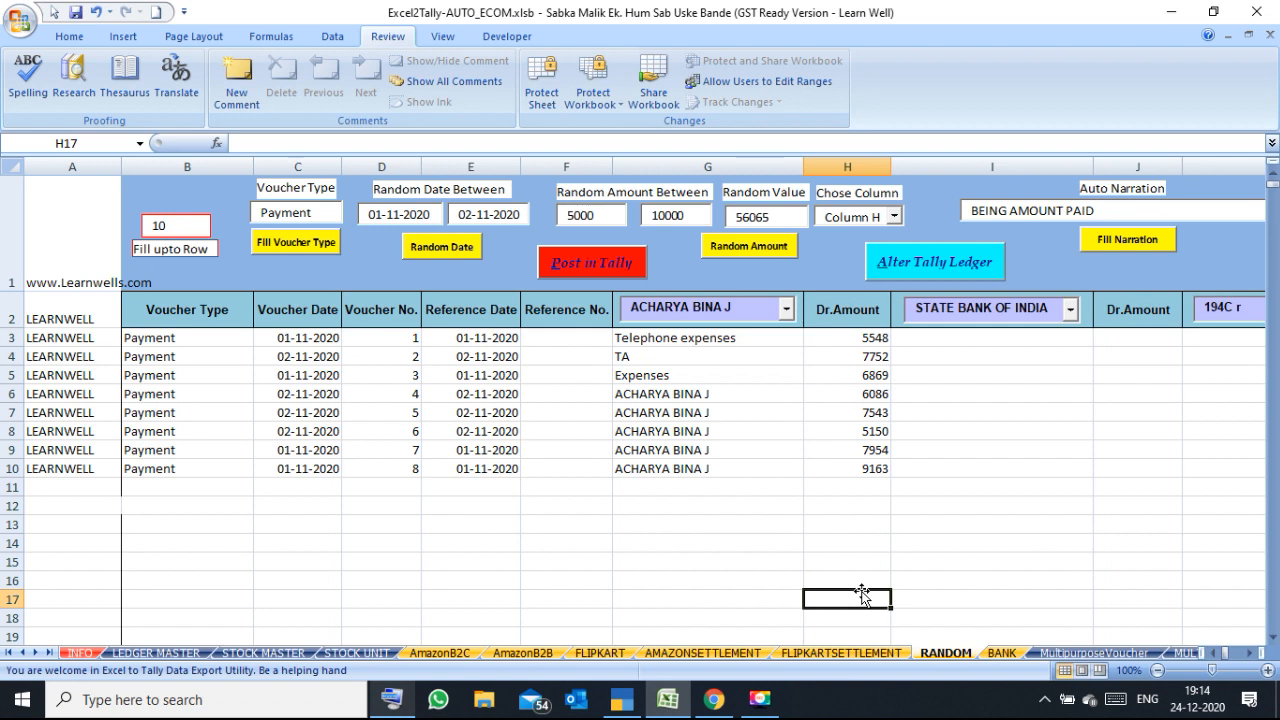
left_click(860, 341)
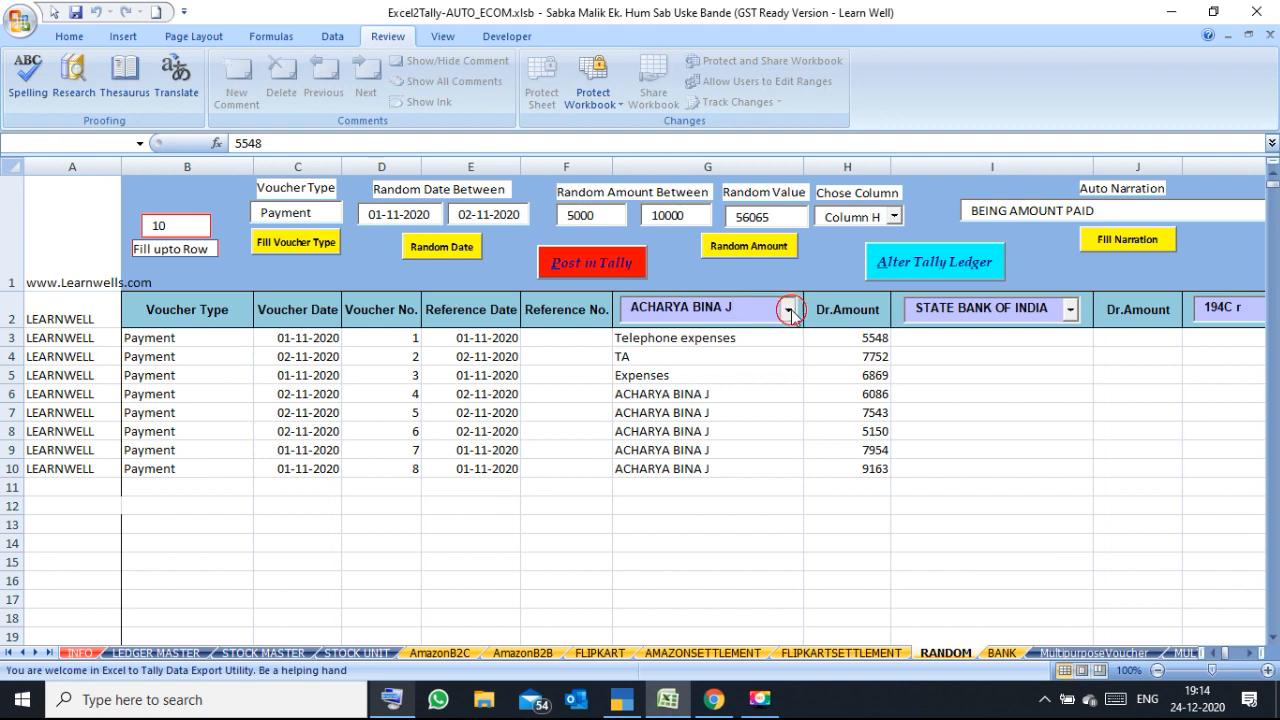
Add the Total Offer Amount ledger to the first empty Dr. Ledger row of the RANDOM sheet.
left_click(787, 308)
left_click_drag(790, 350, 790, 438)
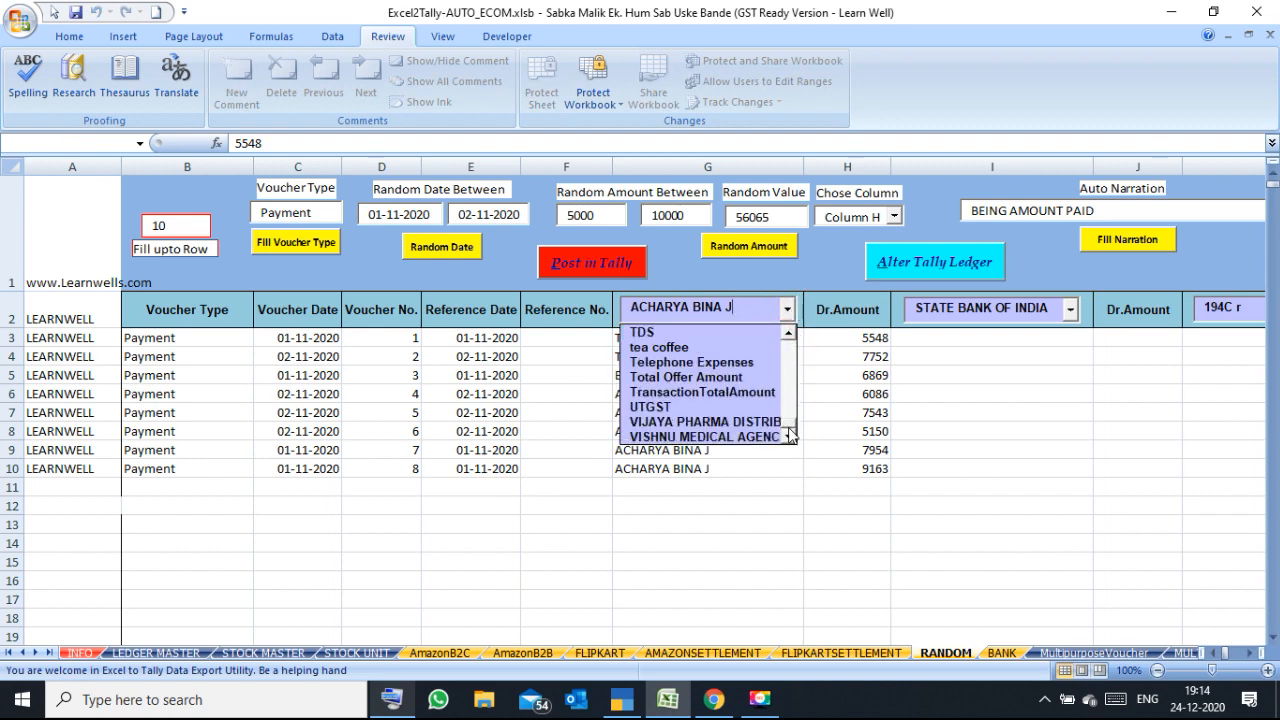
left_click(739, 376)
key("Tab")
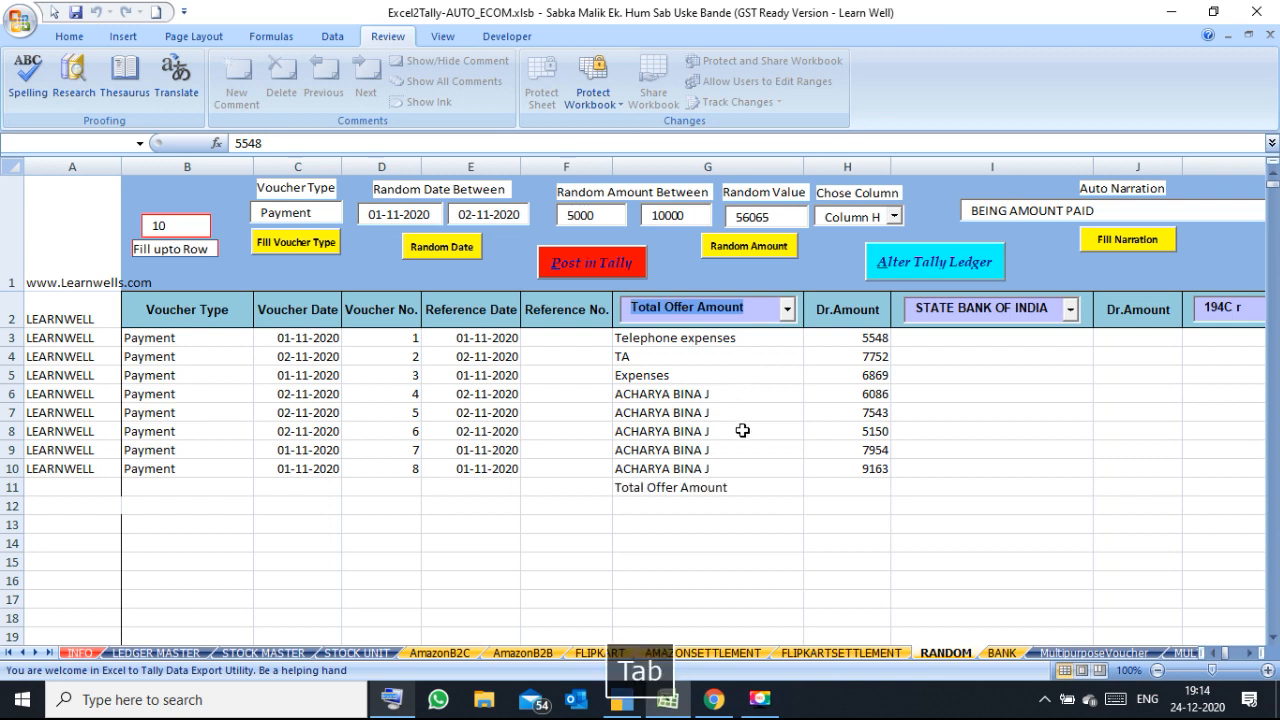
Clear the Total Offer Amount entry from cell G11.
left_click(692, 486)
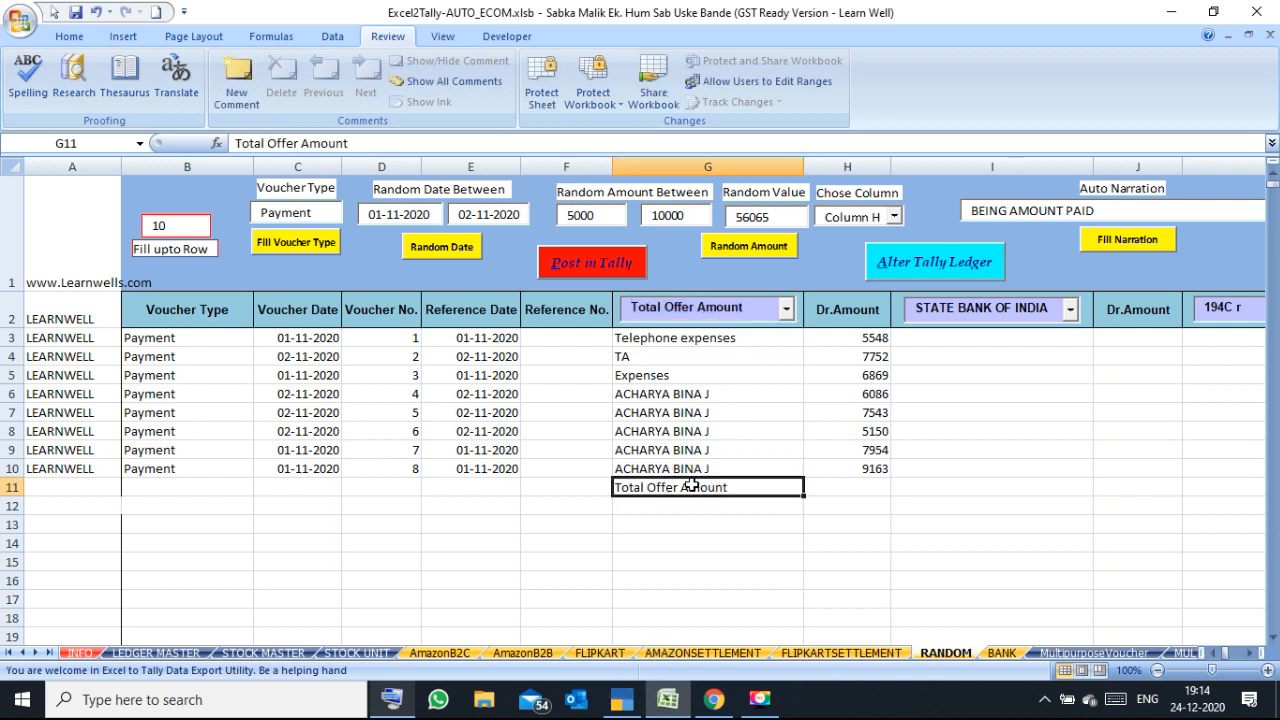
key("Delete")
left_click(685, 413)
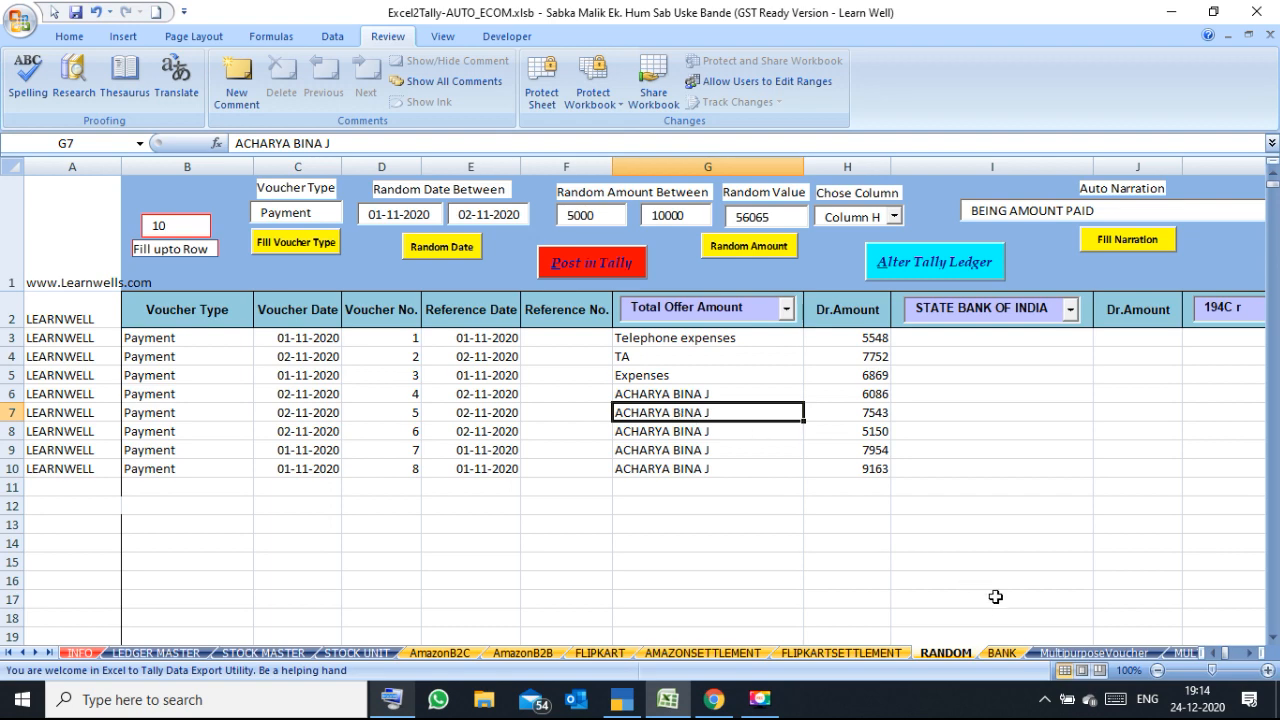
View the bank statement entries on the BANK sheet and open the MultipurposeVoucher sheet.
left_click(1001, 653)
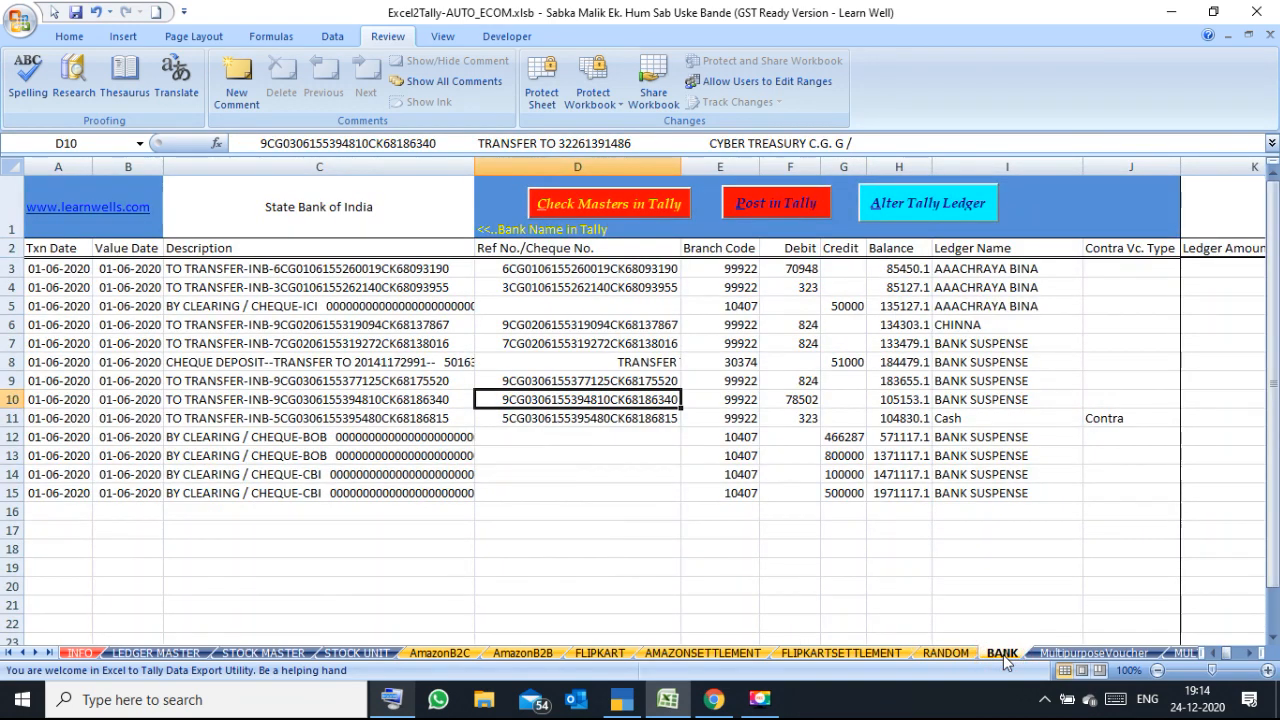
left_click(720, 510)
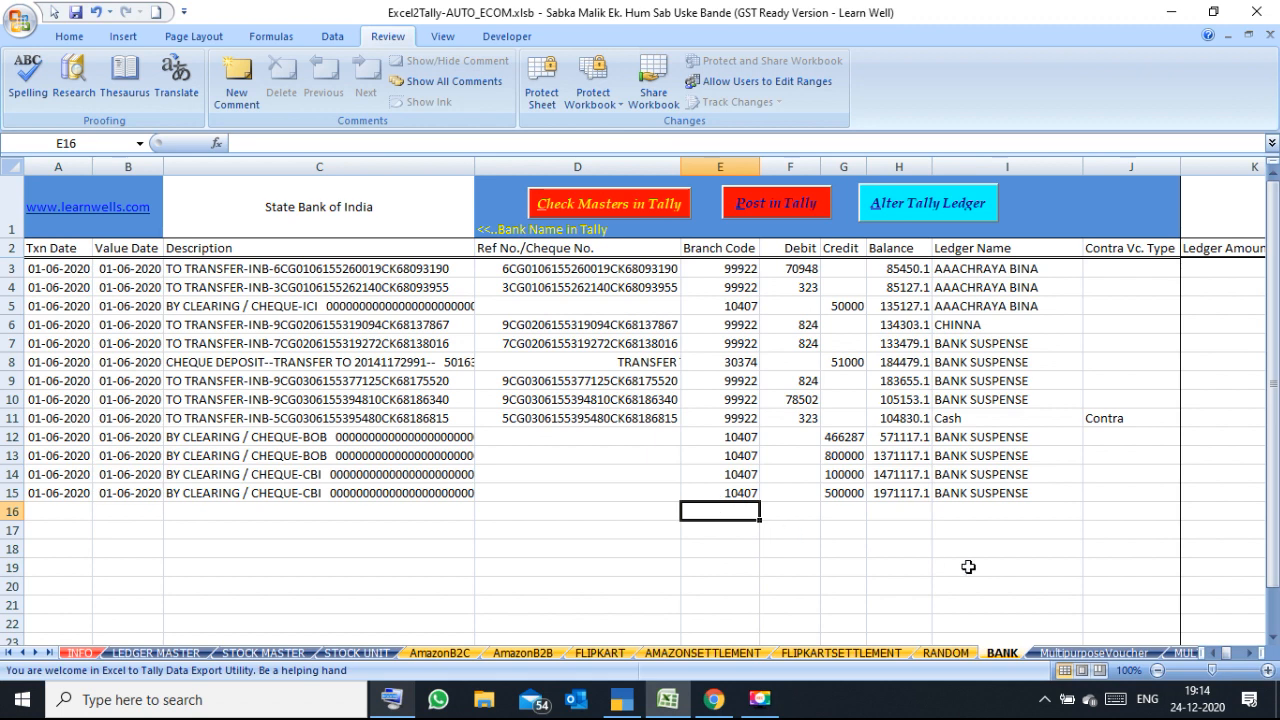
left_click(1062, 653)
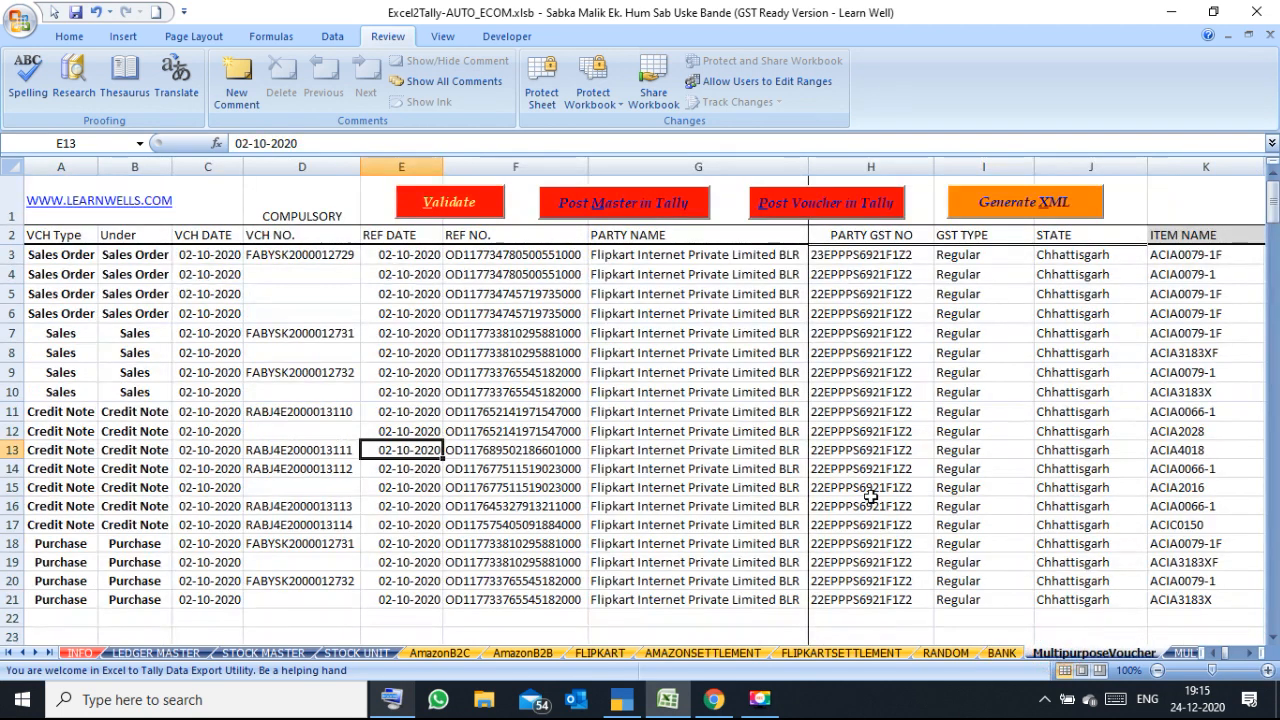
Examine the MultipurposeVoucher columns from voucher date through item, batch, godown and GST details to the TCS/TDS ledger.
left_click(234, 294)
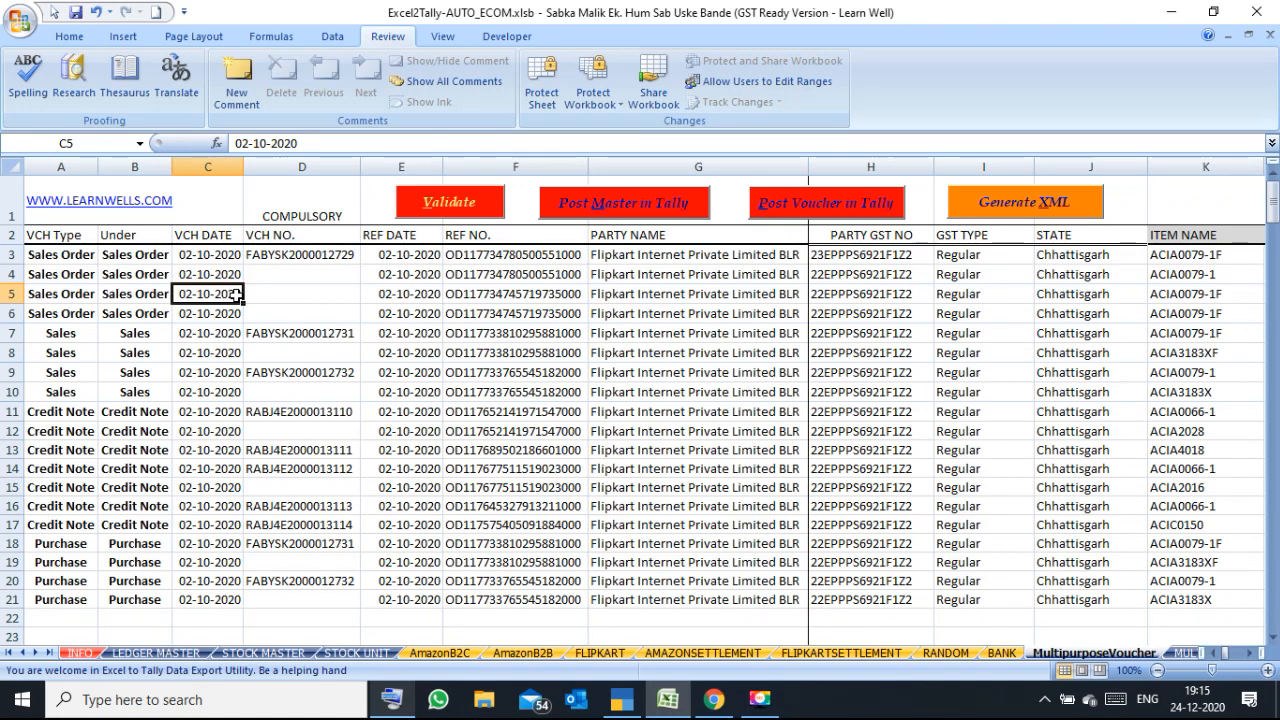
key("Right")
key("Right")
key("Right")
key("Right")
key("Right")
key("Right")
key("Right")
key("Right")
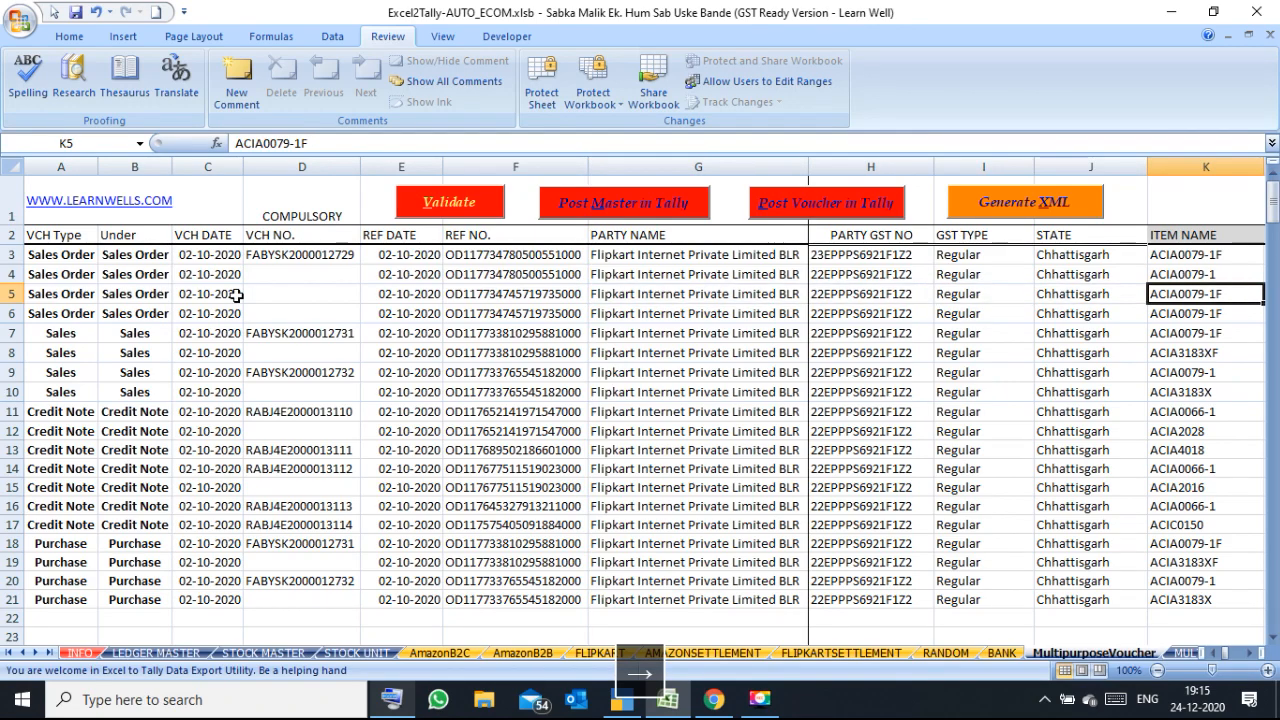
key("Right")
key("Right")
key("Right")
key("Right")
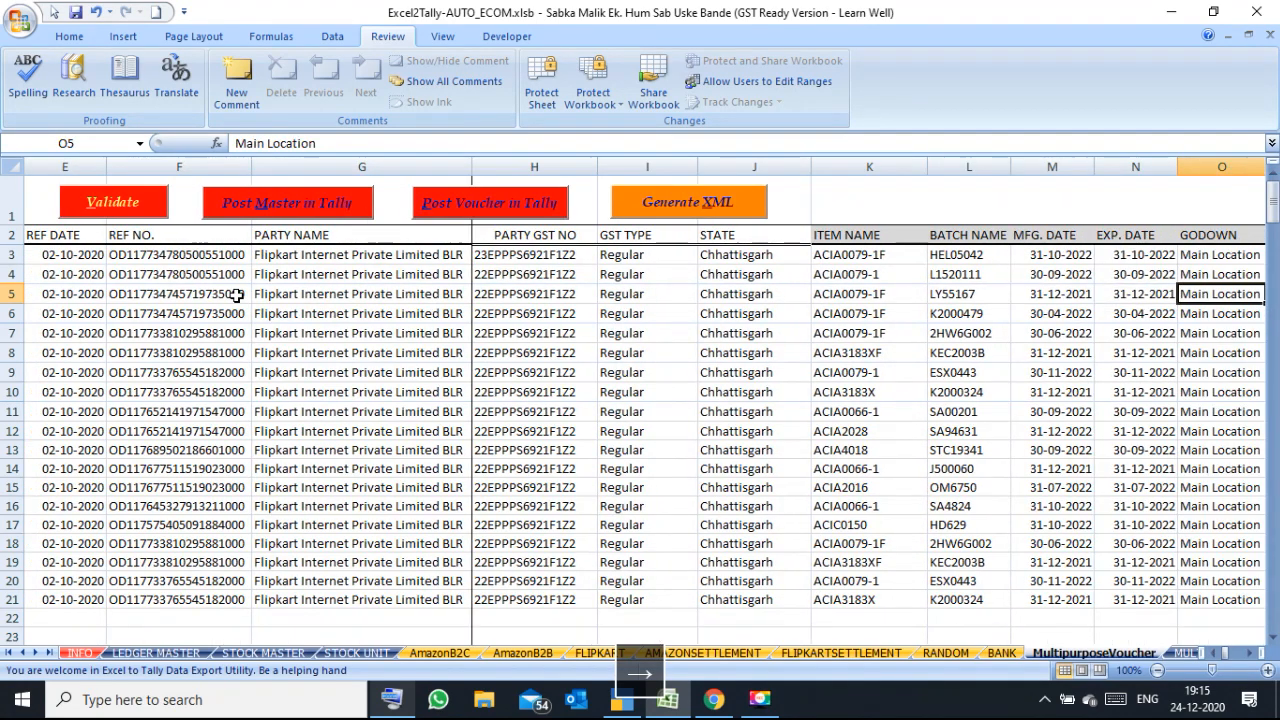
key("Right")
key("Right")
key("Right")
key("Right")
key("Right")
key("Right")
key("Right")
key("Right")
key("Right")
key("Right")
key("Right")
key("Right")
key("Right")
key("Right")
key("Right")
key("Right")
key("Right")
key("Right")
key("Right")
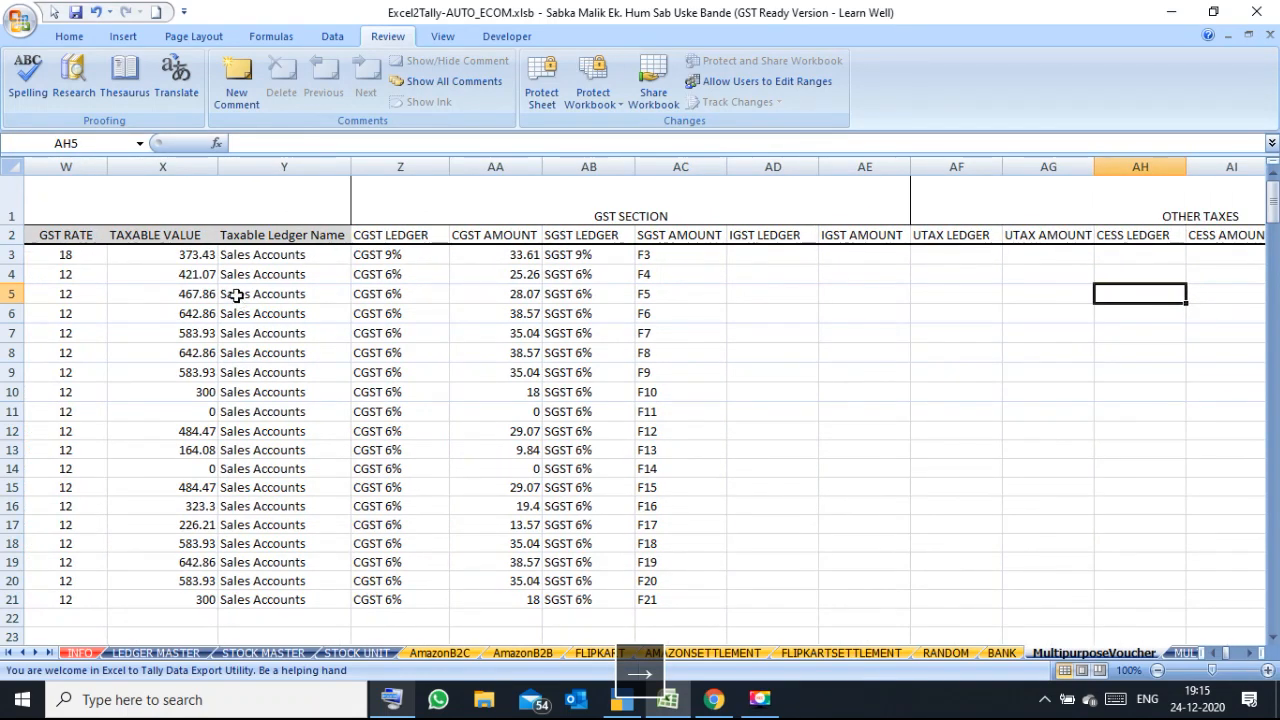
key("Right")
key("Right")
key("Right")
key("Right")
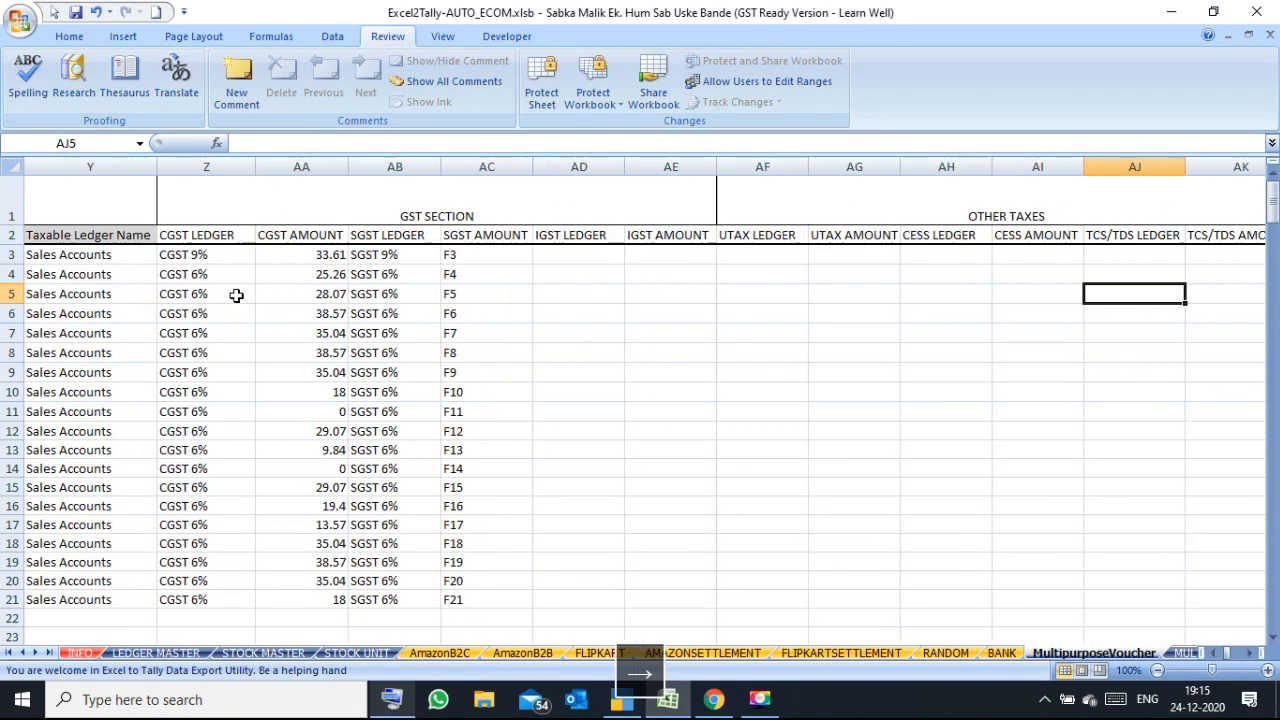
Examine the shipping and other charges, credit/debit note, buyer, consignee and order detail columns of the MultipurposeVoucher sheet.
key("Right")
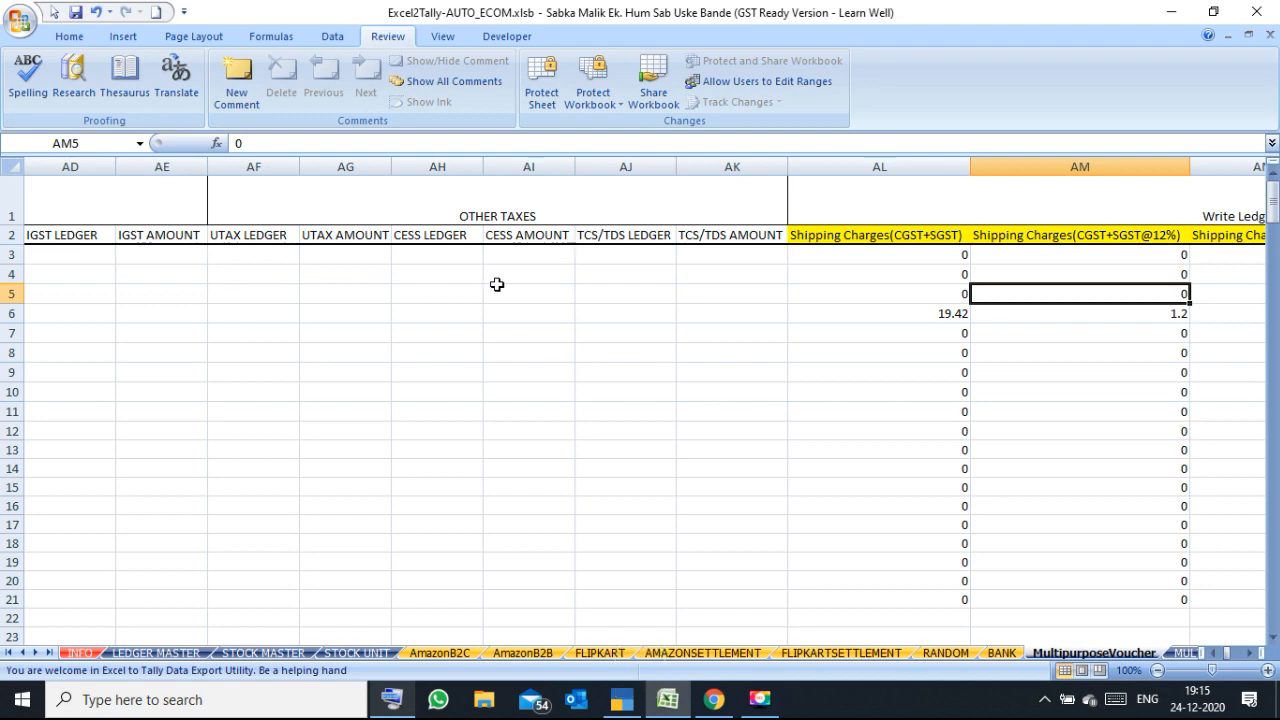
key("Right")
key("Right")
key("Right")
key("Right")
key("Right")
key("Right")
key("Right")
key("Right")
key("Right")
key("Right")
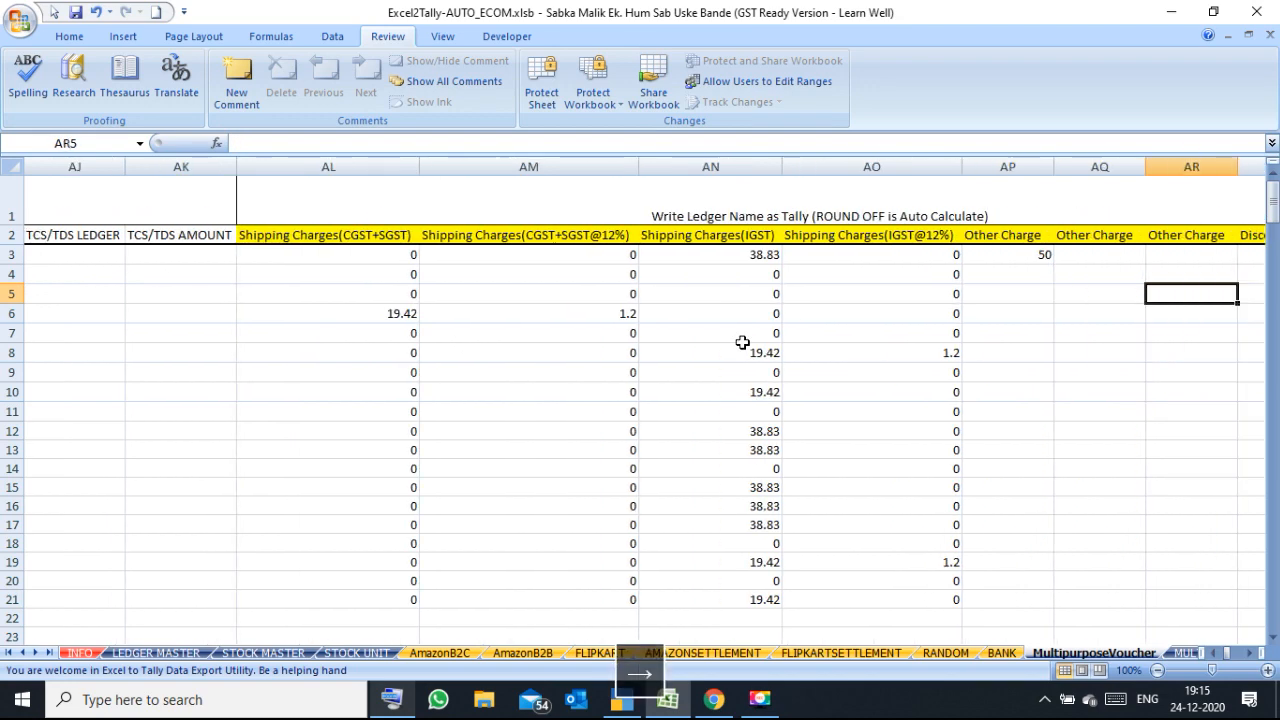
key("Right")
key("Right")
key("Right")
key("Right")
key("Right")
key("Right")
key("Right")
key("Right")
key("Right")
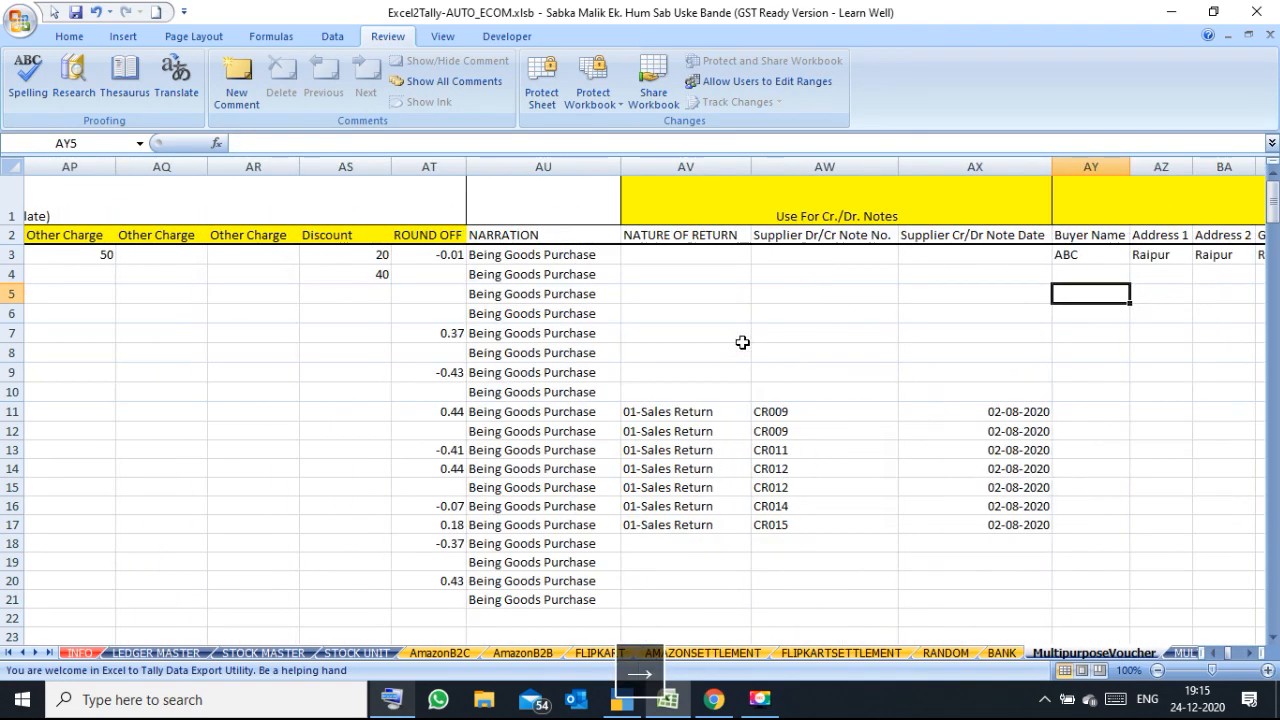
key("Right")
key("Right")
key("Right")
key("Right")
key("Right")
key("Right")
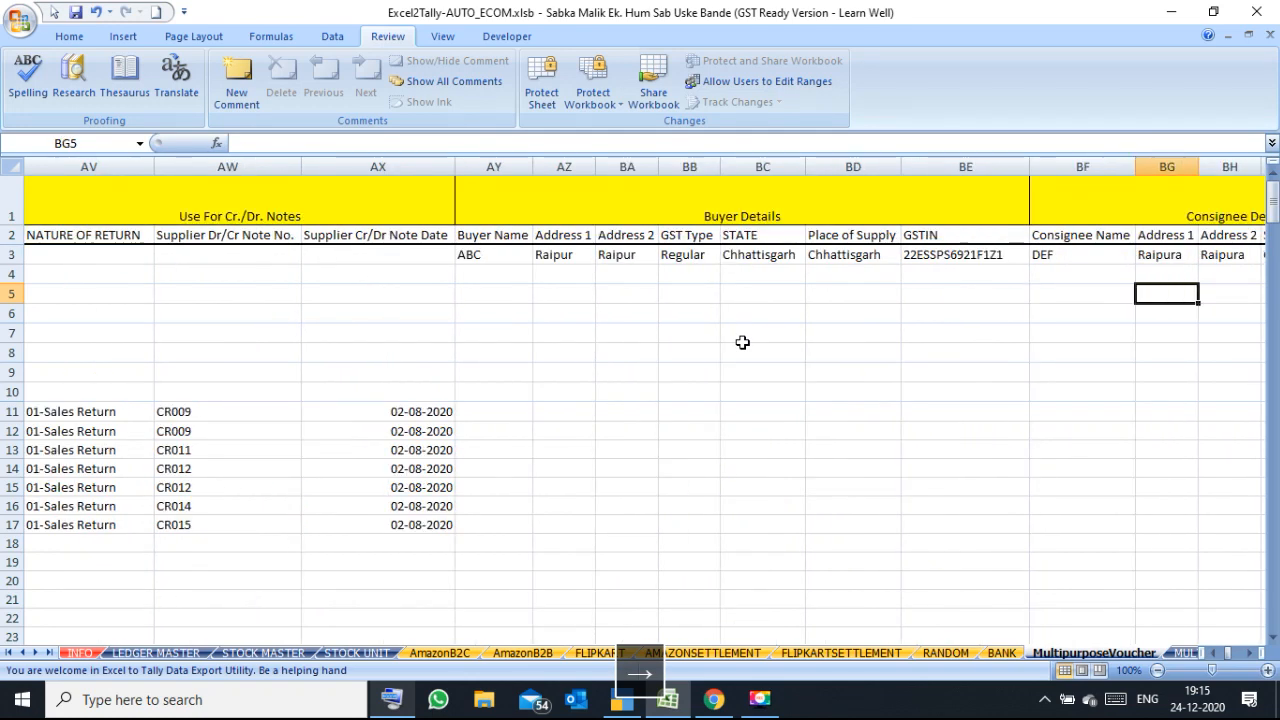
key("Right")
key("Right")
key("Right")
key("Right")
key("Right")
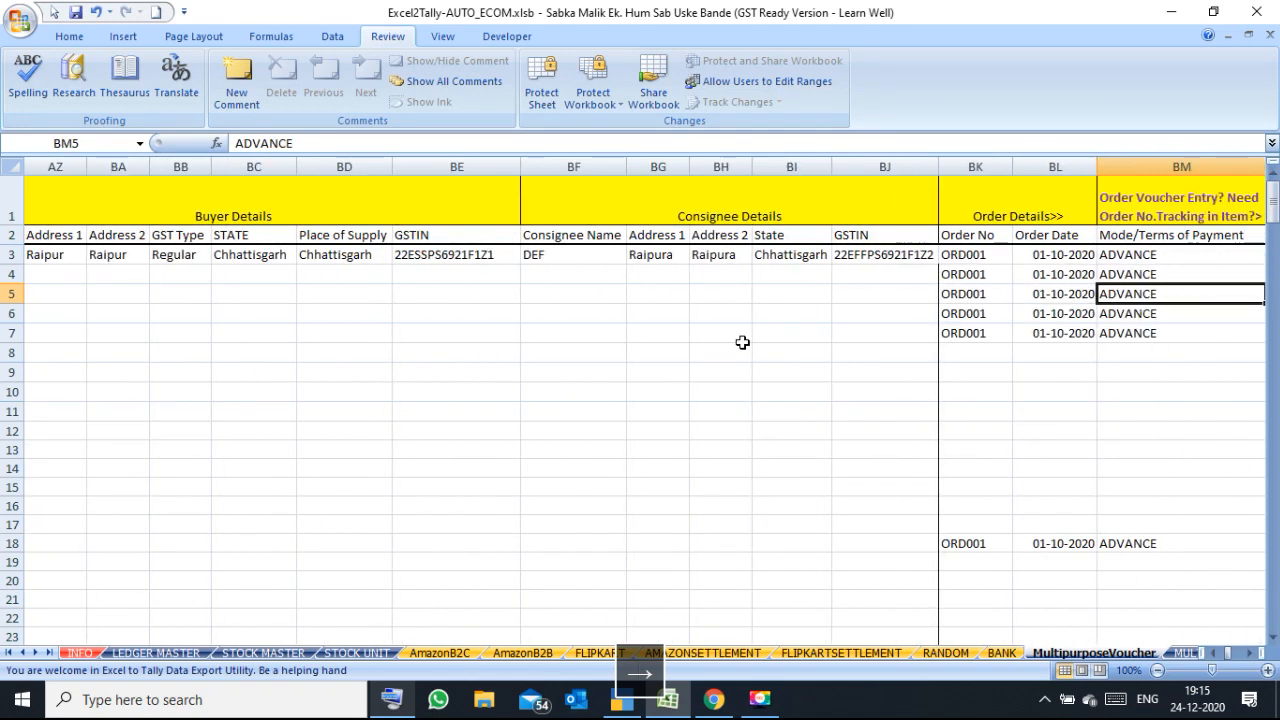
Examine the despatch, cost center and Bank/Cash Ledger Name columns, and select cells BV3 to BV12 under Write - "Alter".
left_click(717, 308)
key("Right")
key("Right")
key("Right")
key("Right")
key("Right")
key("Right")
key("Right")
key("Right")
key("Right")
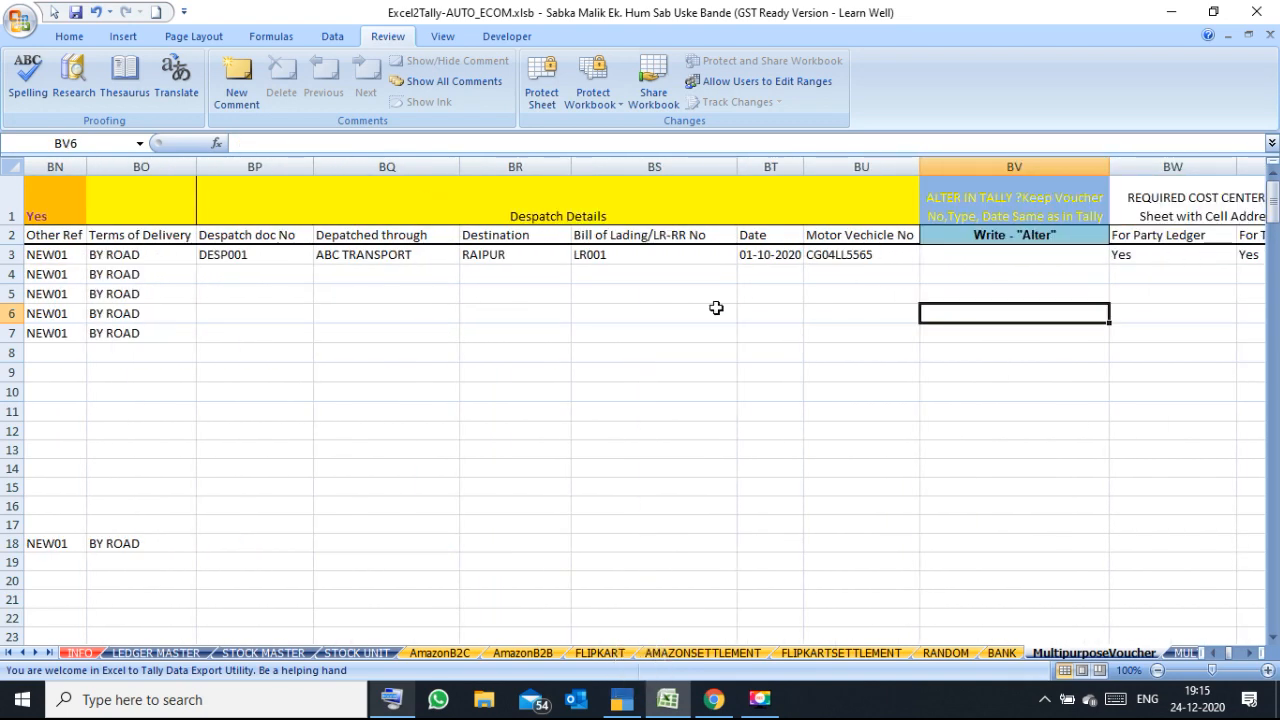
key("Right")
key("Right")
key("Right")
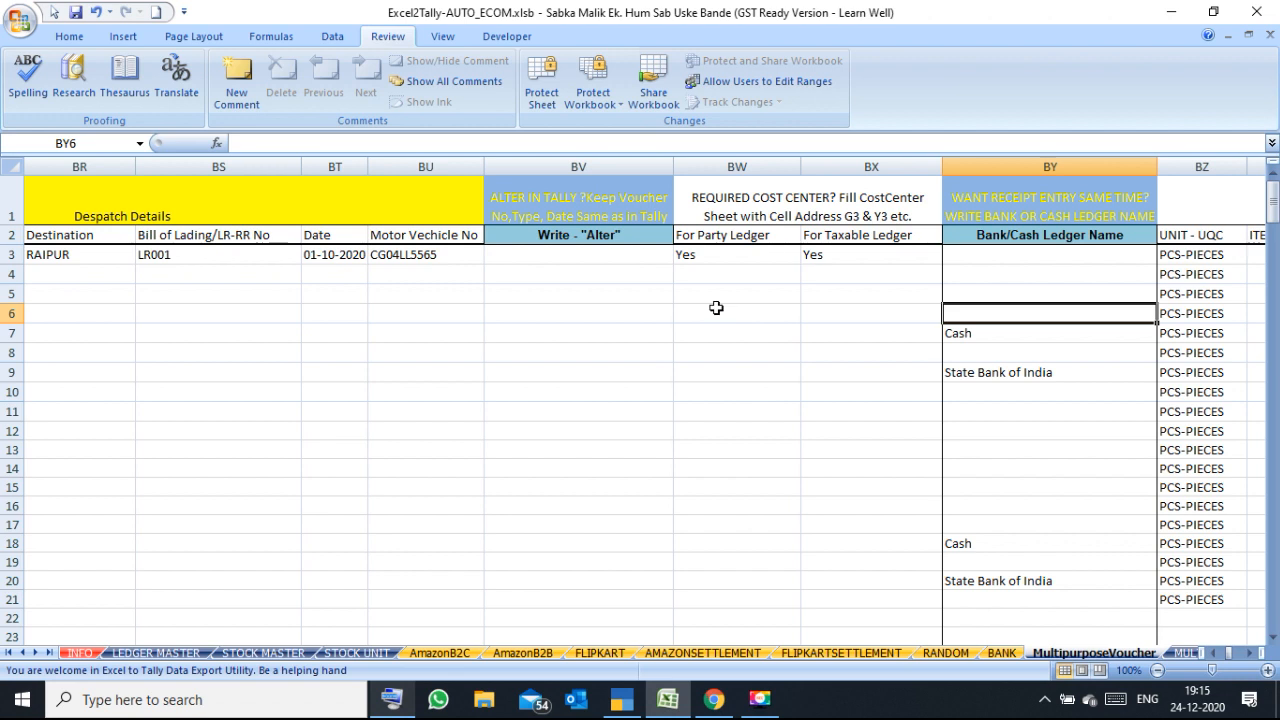
left_click_drag(619, 261, 617, 424)
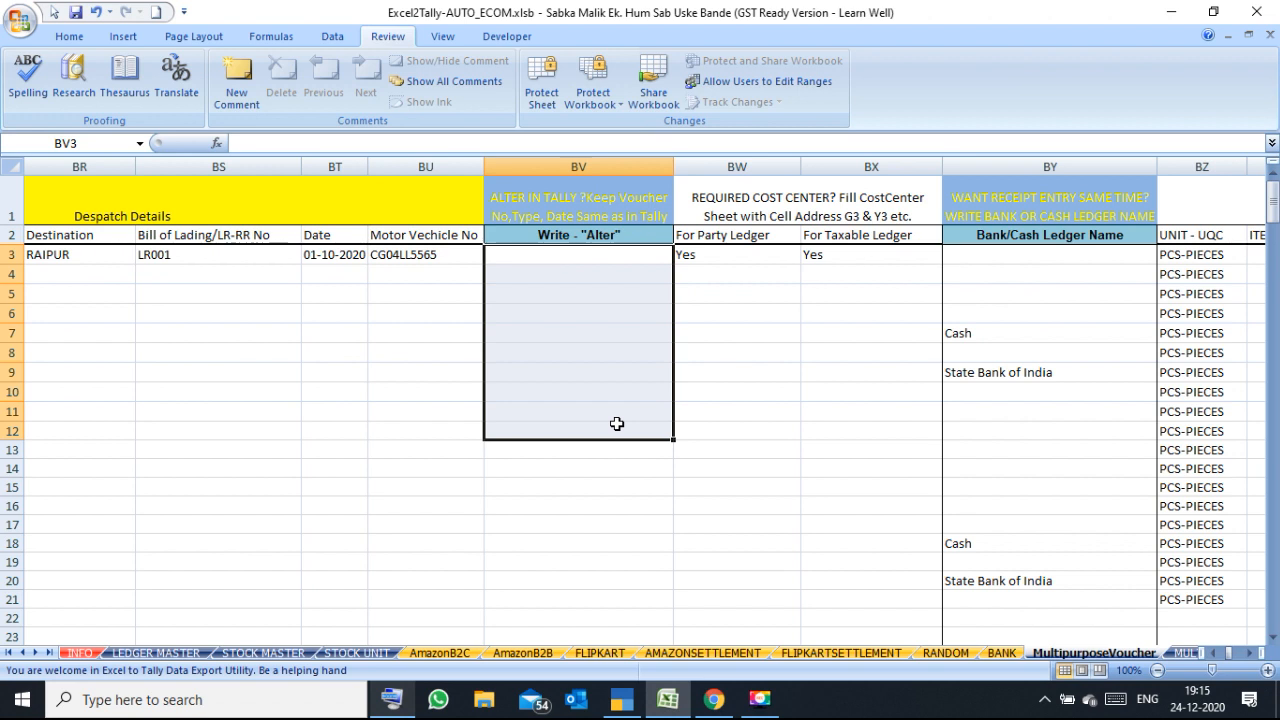
Open the MULTIPURPOSE SETTLEMENT sheet and view its voucher, bill and debit/credit ledger entries.
left_click(586, 336)
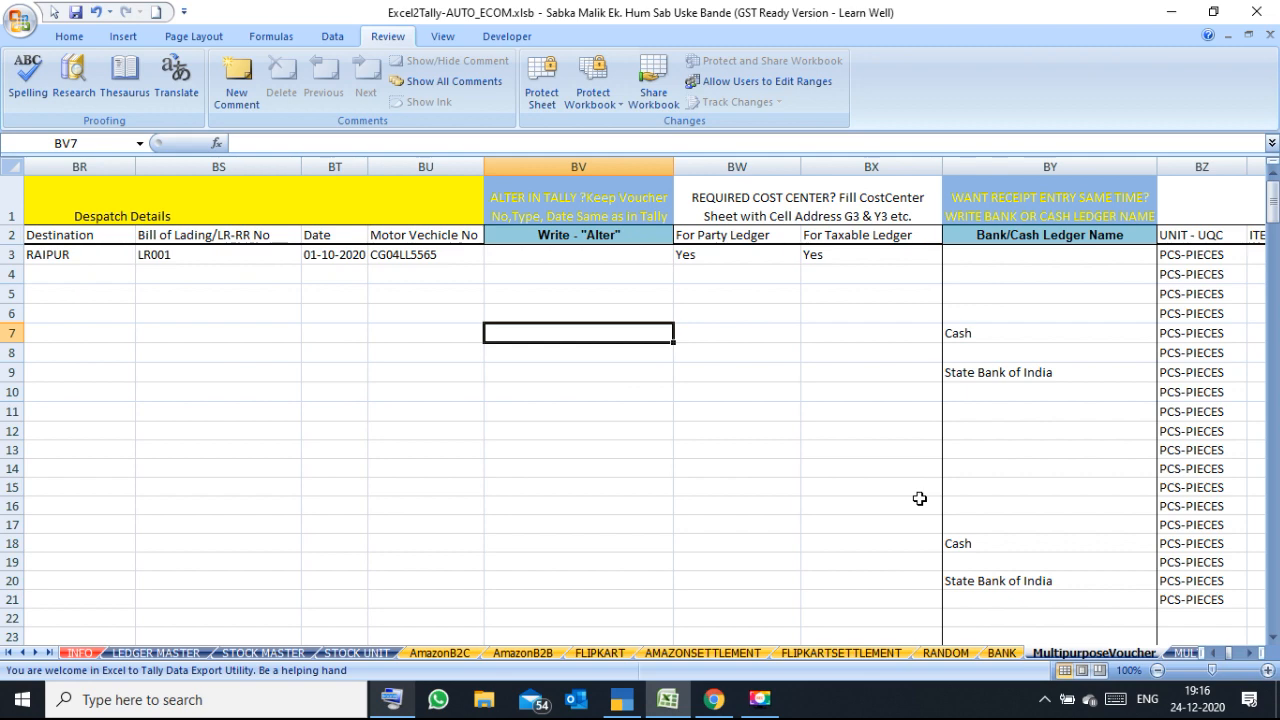
left_click(36, 653)
left_click(36, 653)
left_click(36, 653)
left_click(36, 653)
left_click(36, 653)
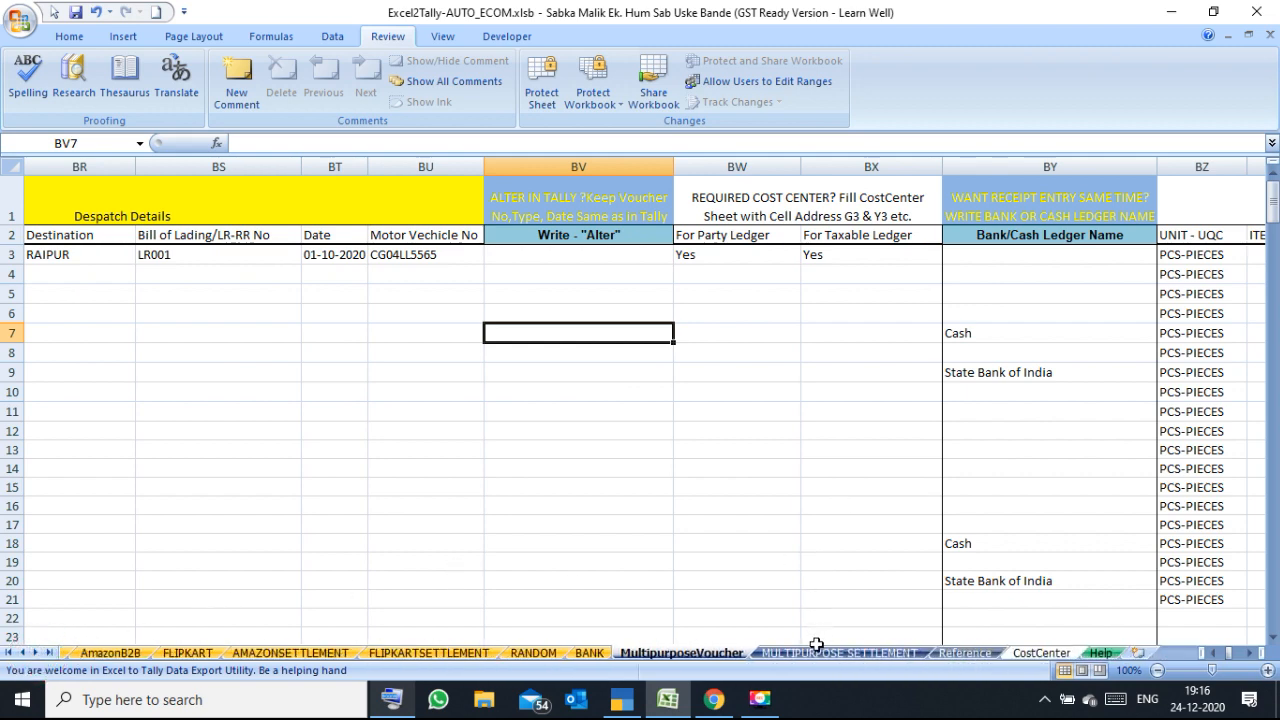
left_click(820, 653)
left_click(805, 566)
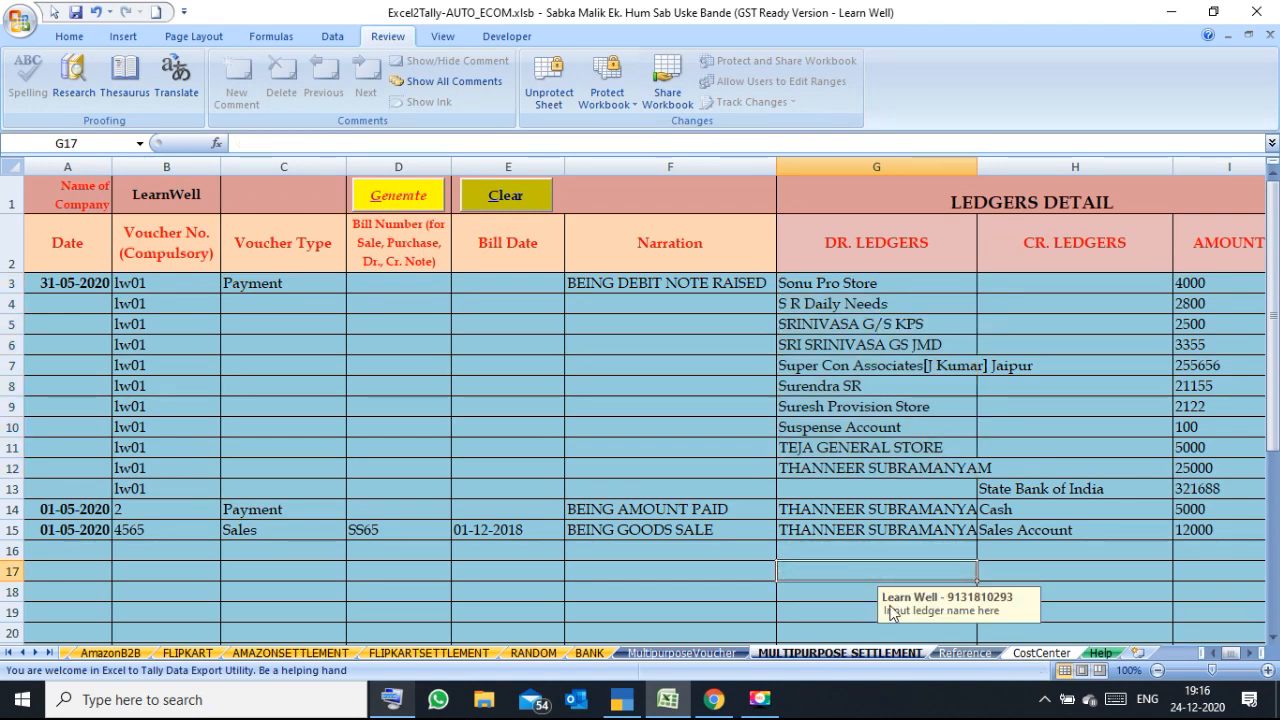
View the cell addresses, cost centers, amounts and cost categories on the CostCenter sheet, and return to the INFO sheet.
left_click(1015, 653)
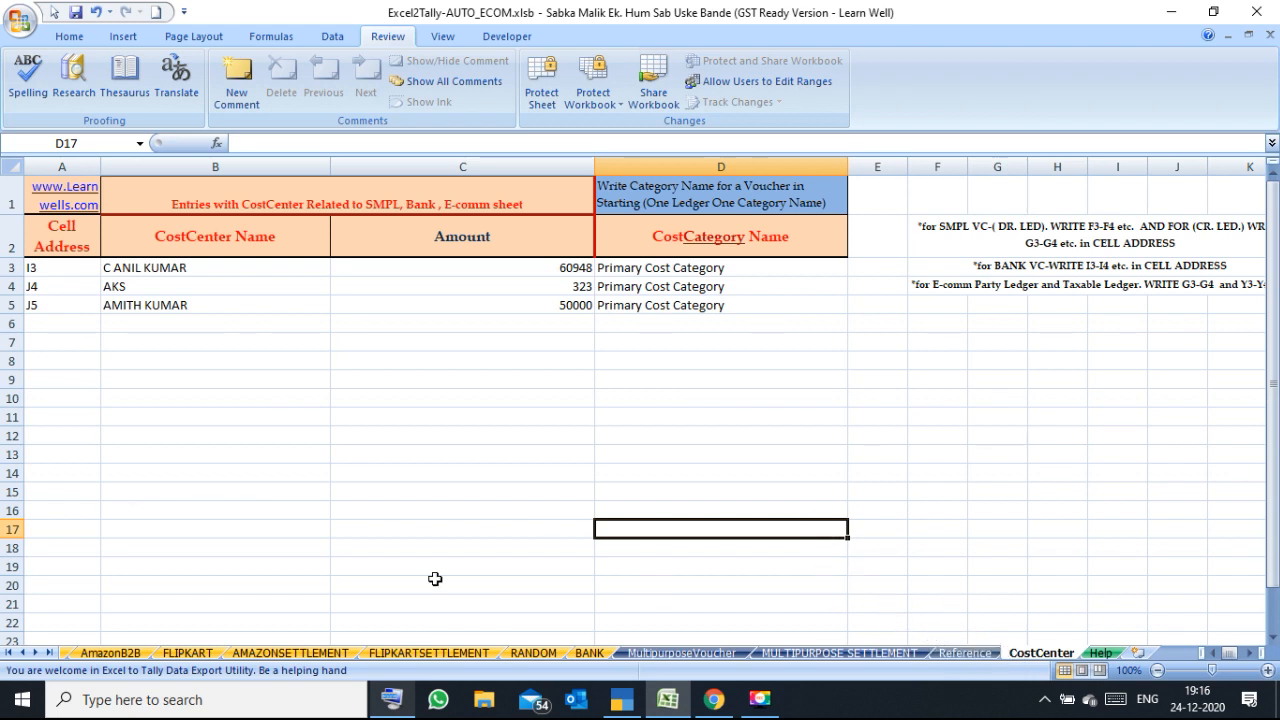
left_click(9, 653)
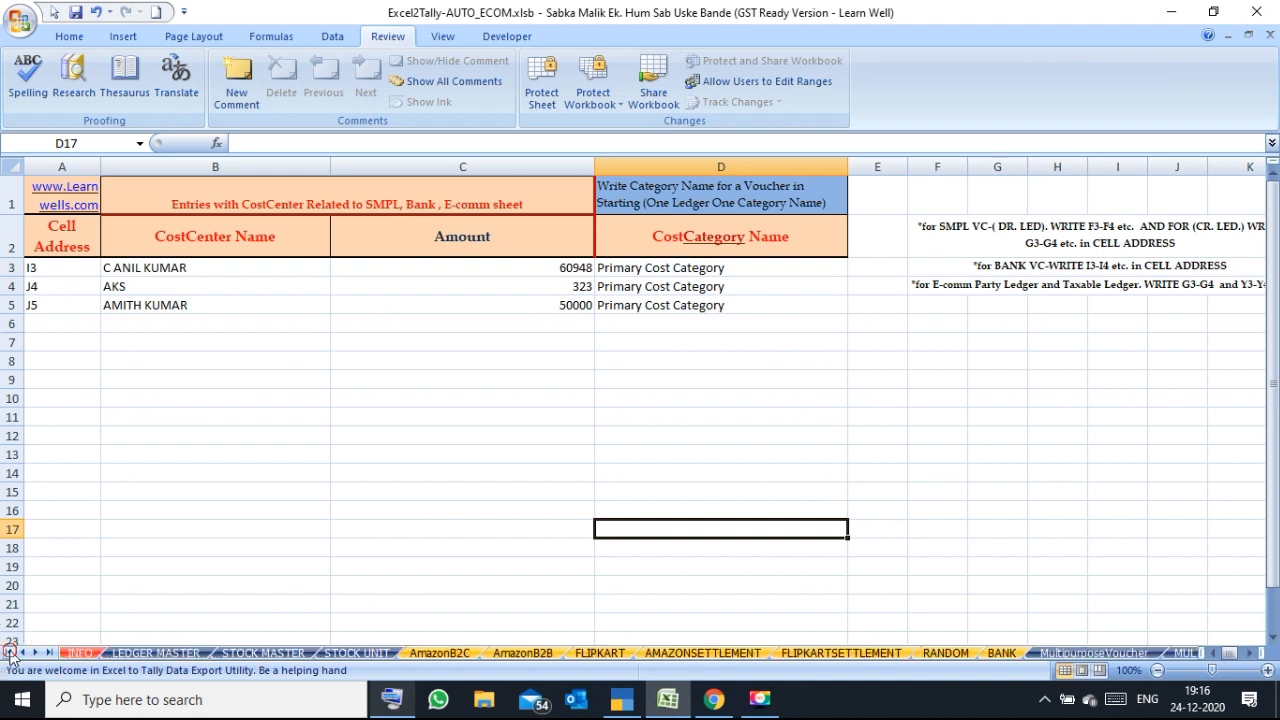
left_click(410, 620)
left_click(82, 654)
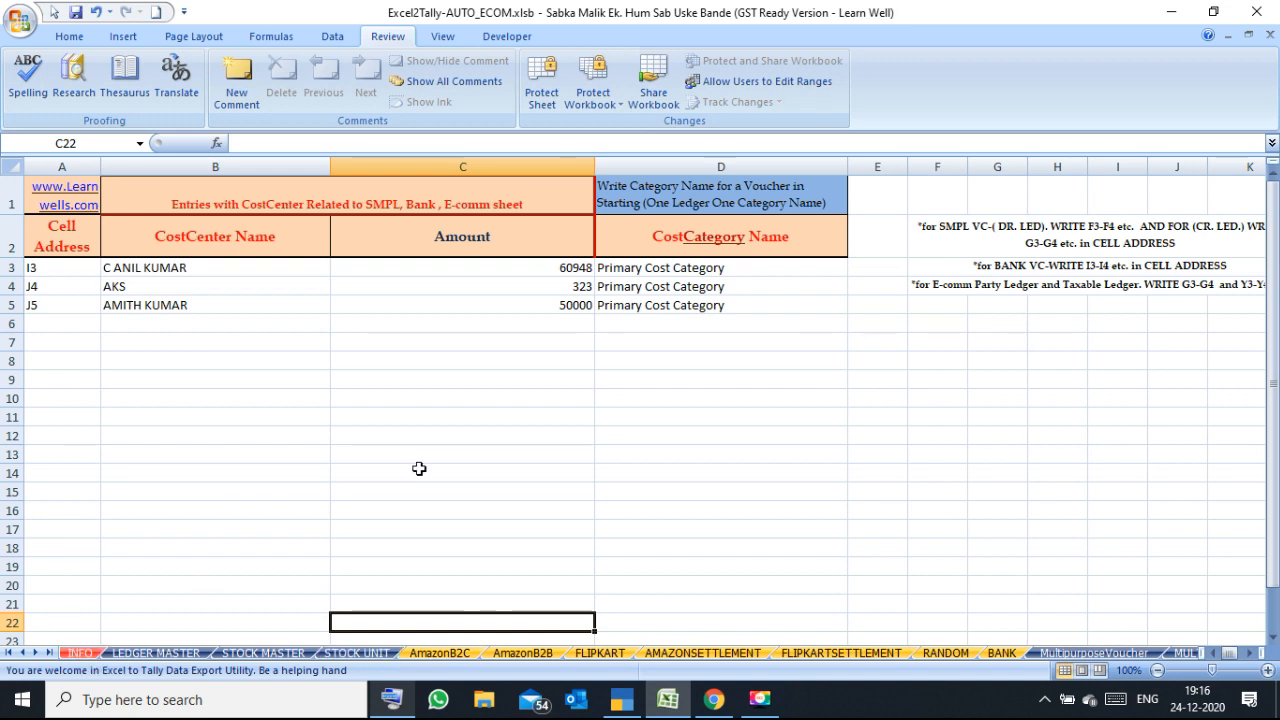